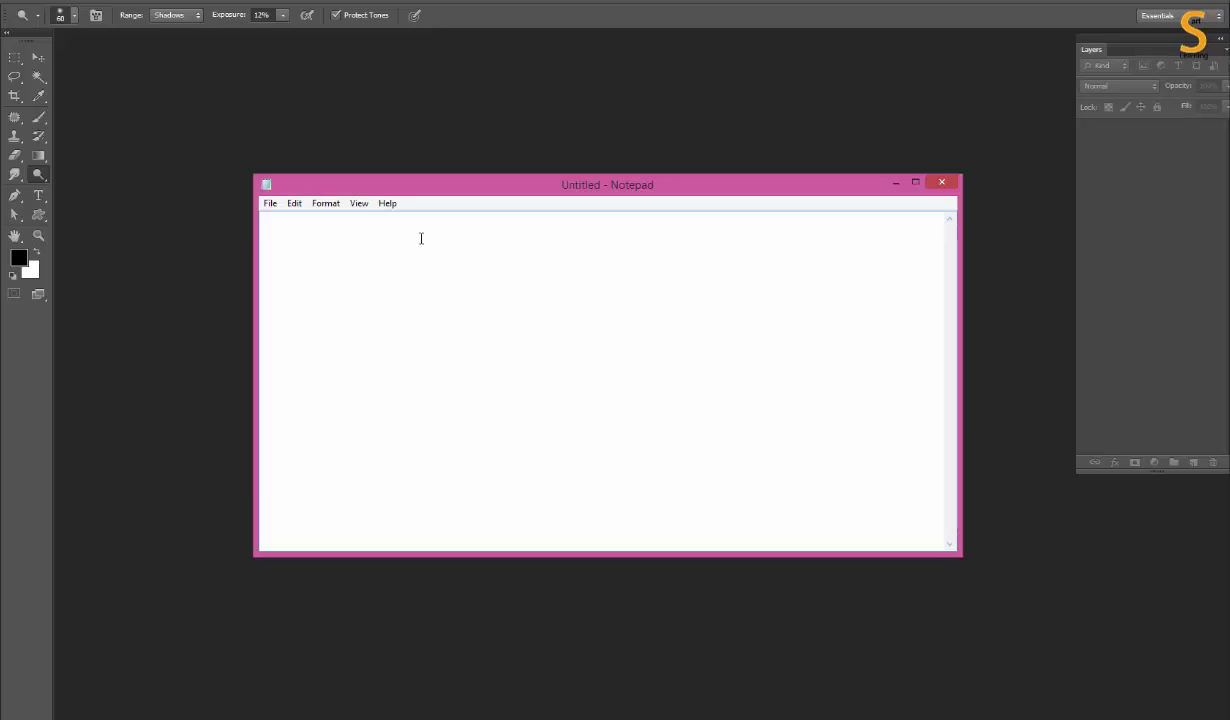
Step: Type three questions: making video, giphy from real footage, and animated gif with cartoon walk cycle
{"action": "type", "text": "How to make"}
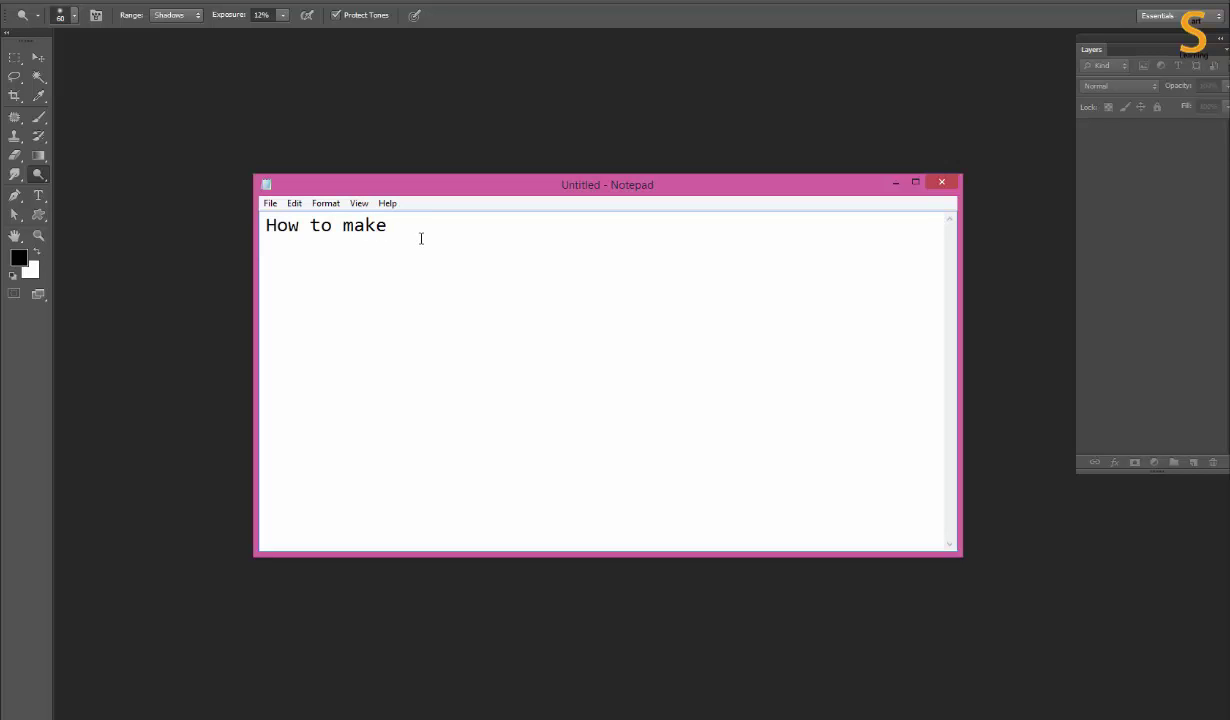
{"action": "type", "text": " video in"}
{"action": "type", "text": " phtos"}
{"action": "type", "text": "hop"}
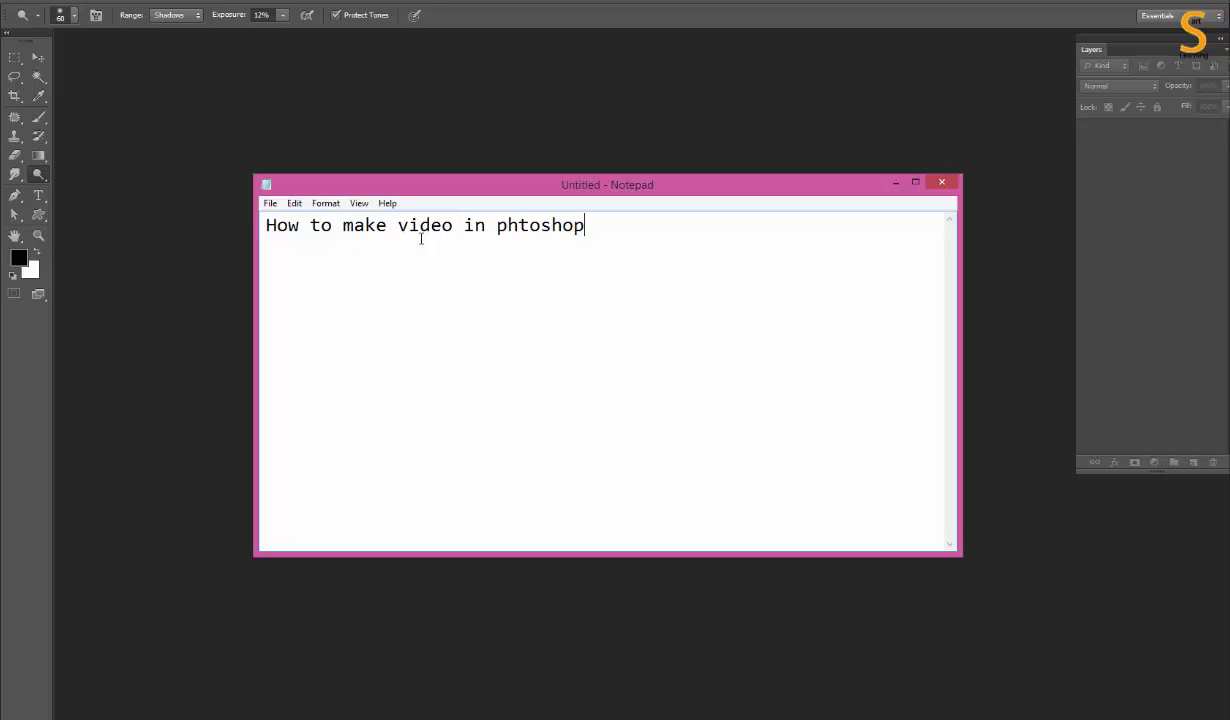
{"action": "type", "text": "? "}
{"action": "type", "text": "How to make"}
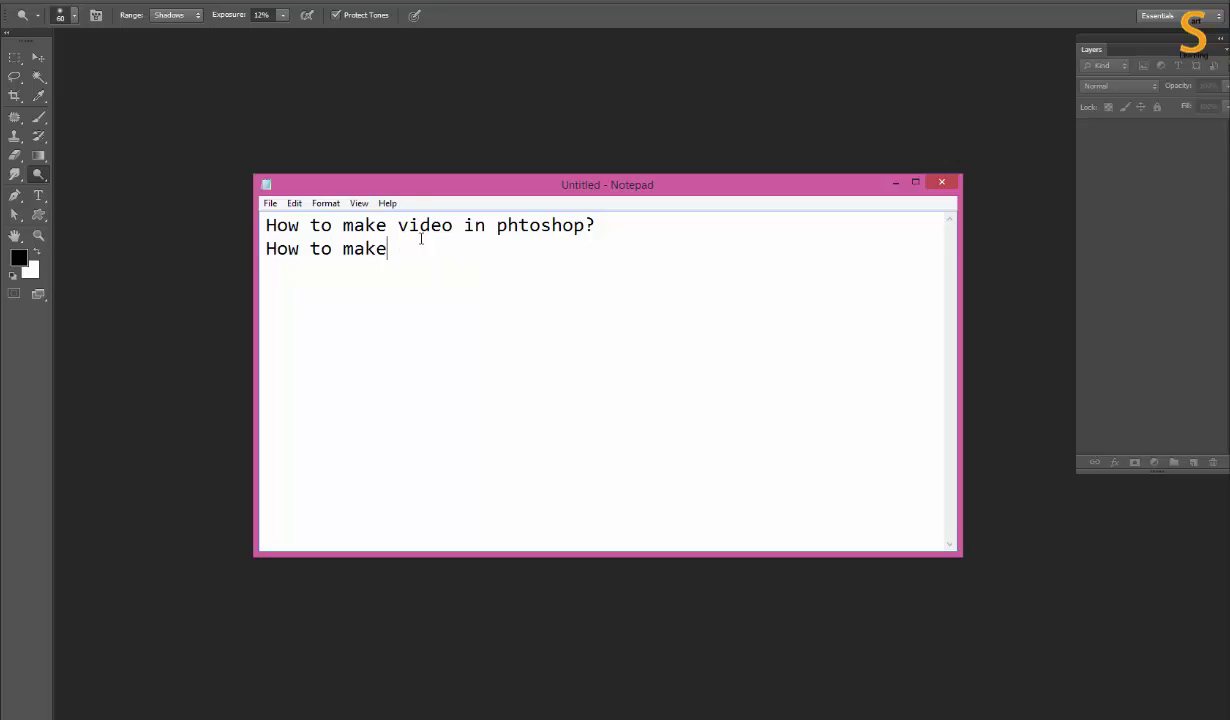
{"action": "type", "text": " giphy in Photoshop"}
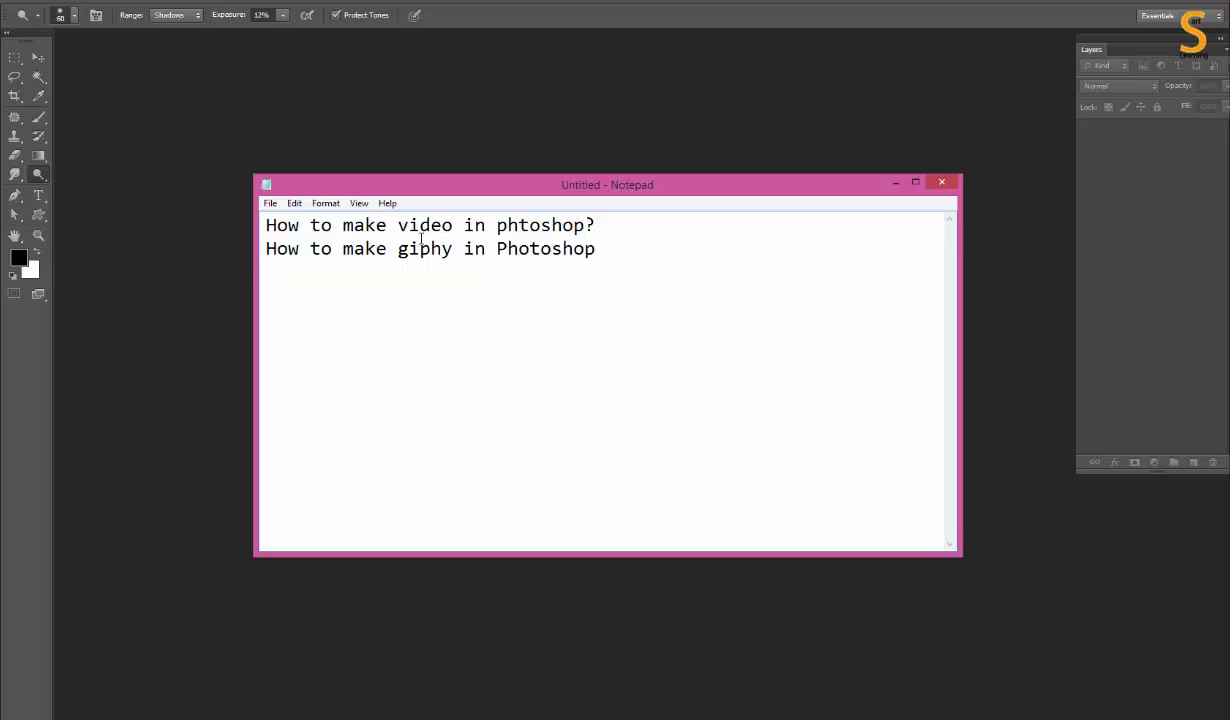
{"action": "type", "text": " with real footage? "}
{"action": "type", "text": "How to "}
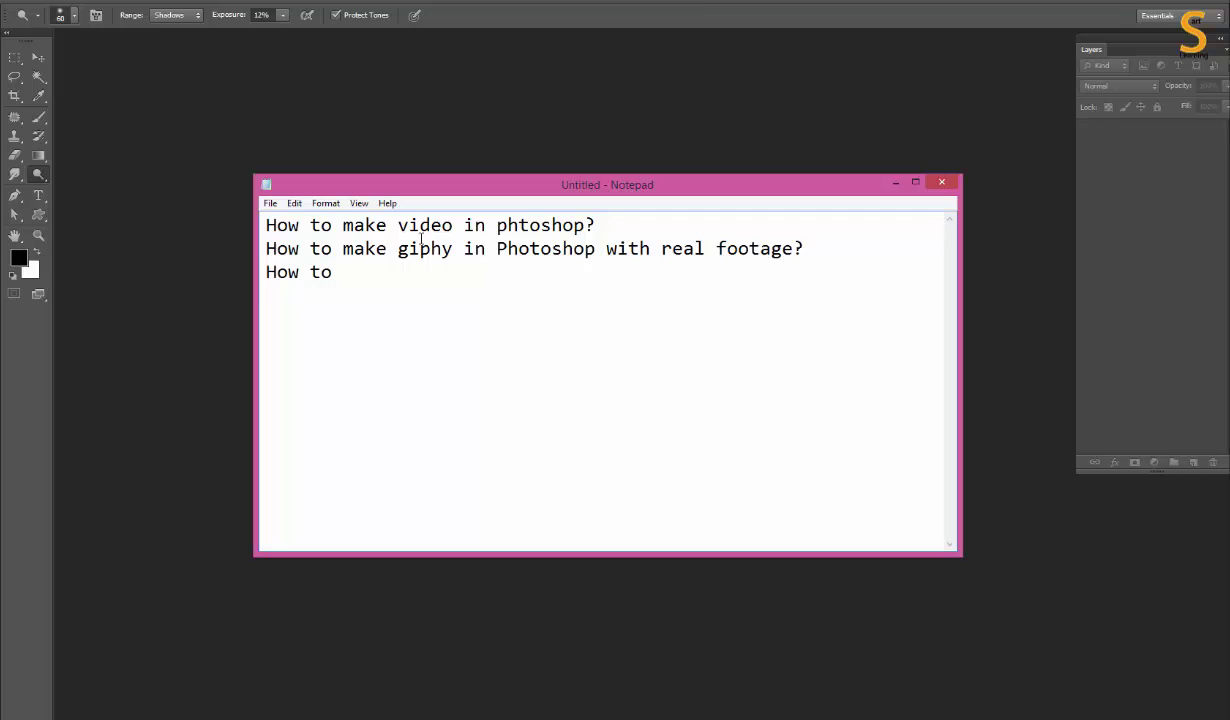
{"action": "type", "text": "make animated gif "}
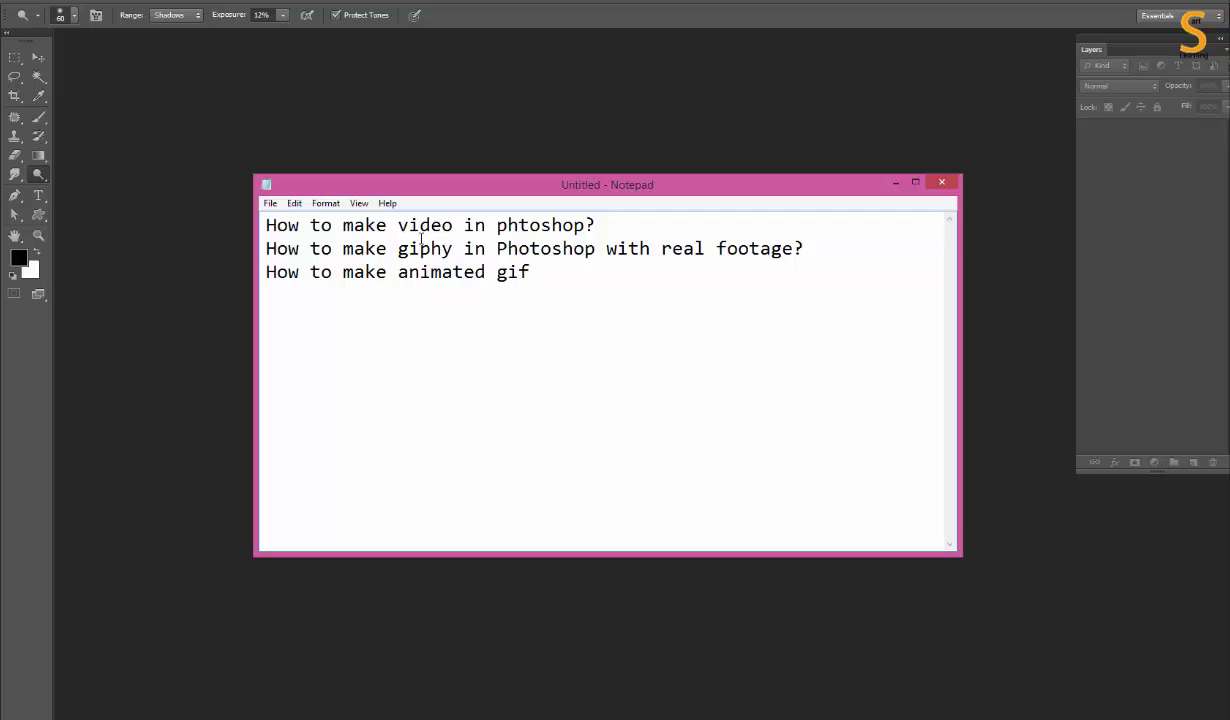
{"action": "type", "text": "with cartoon walk cycle?"}
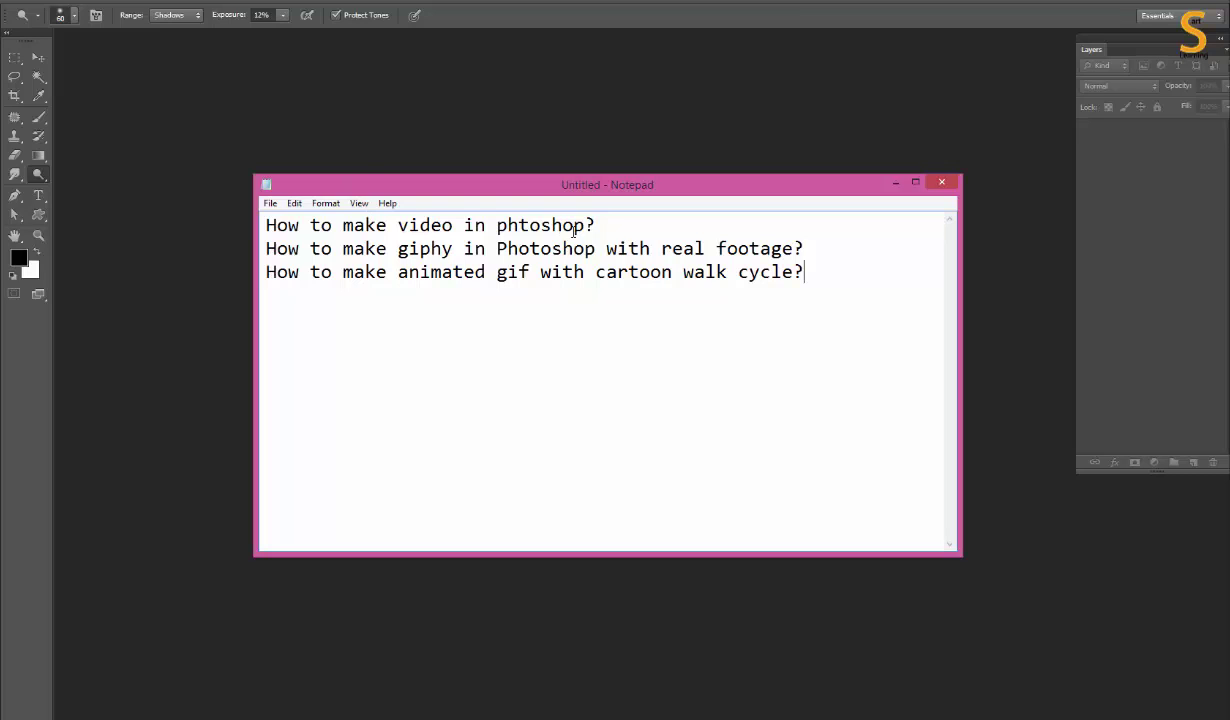
{"action": "left_click_drag", "start_coordinate": [266, 225], "coordinate": [609, 225]}
{"action": "key", "text": "ctrl+c"}
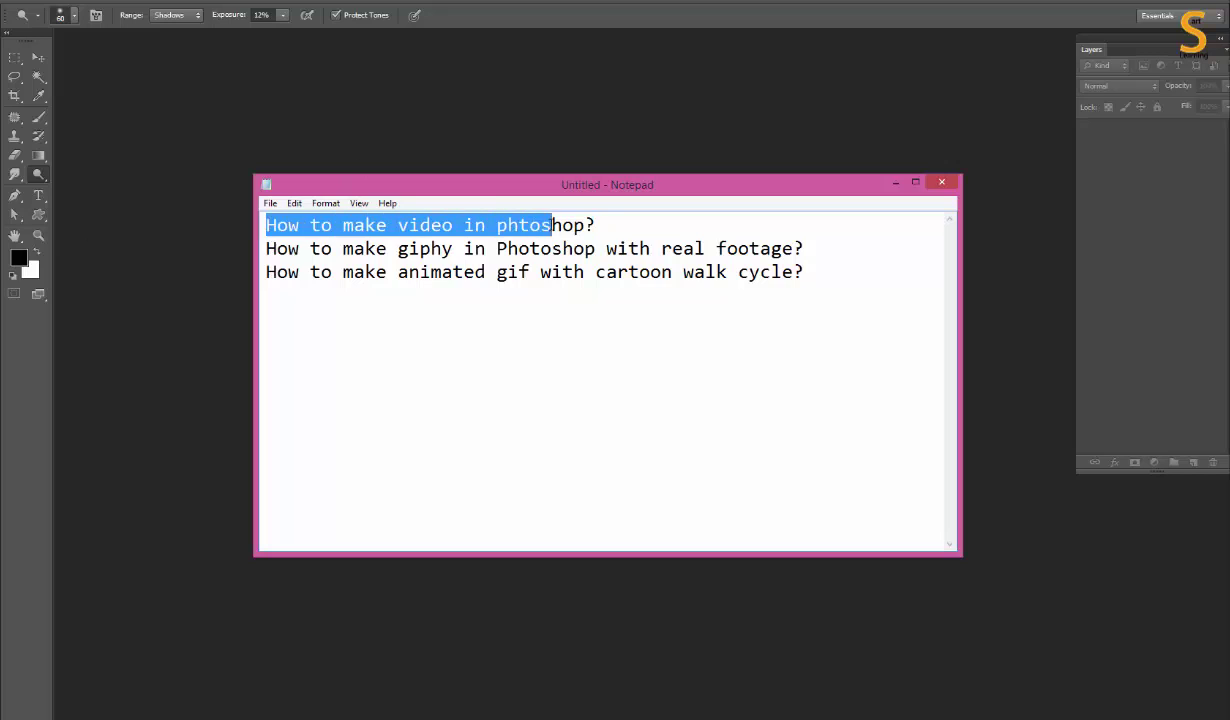
{"action": "left_click", "coordinate": [286, 315]}
{"action": "left_click", "coordinate": [822, 273]}
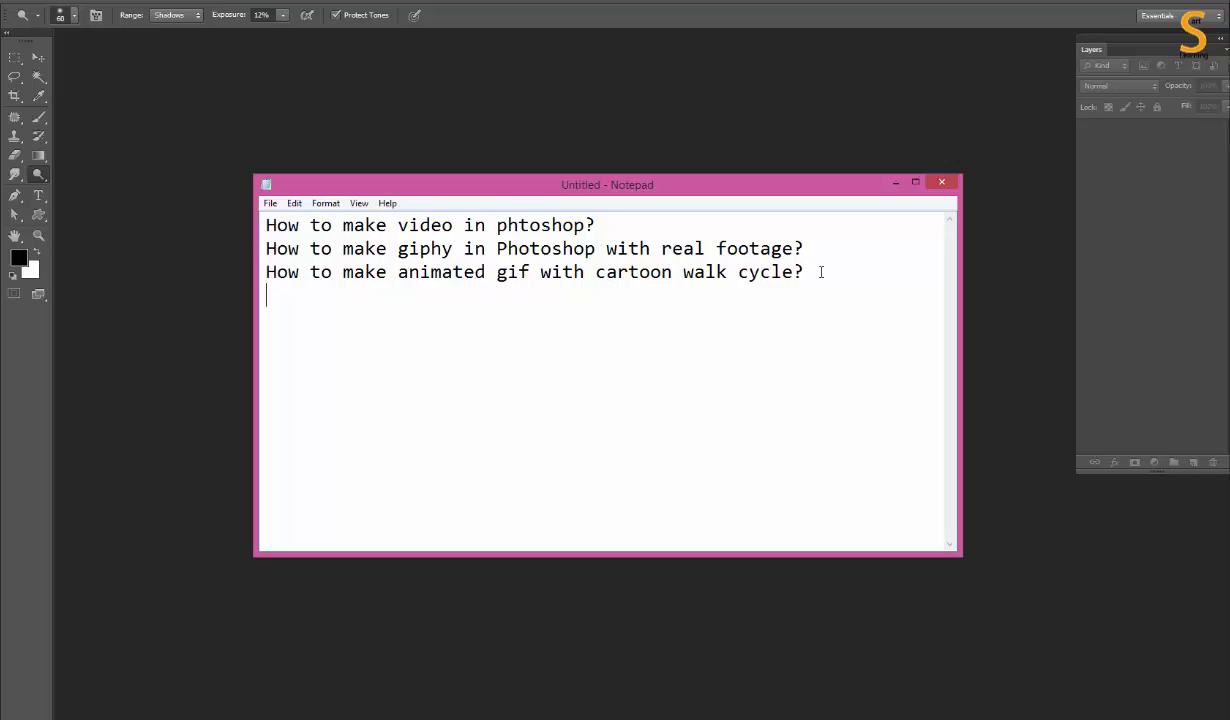
Step: Repeat the first question, then note placing all videos in one folder and 'Open one video in photoshop'
{"action": "key", "text": "ctrl+v"}
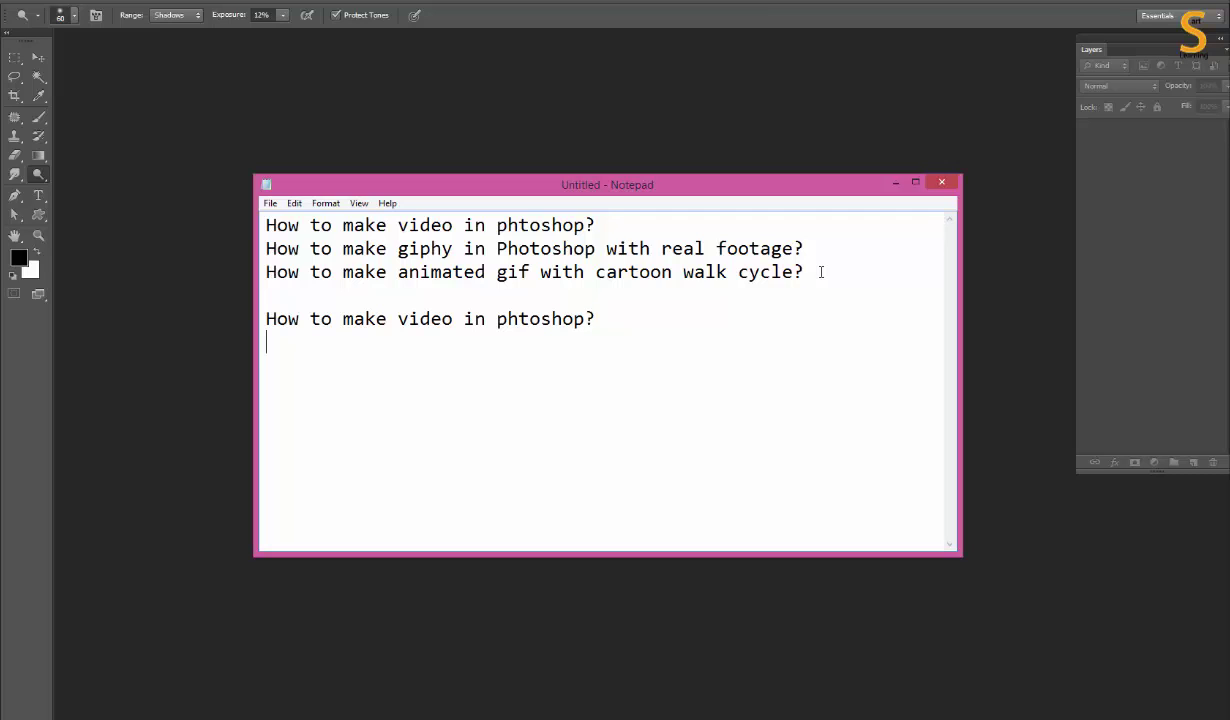
{"action": "type", "text": "First wi"}
{"action": "key", "text": "BackSpace"}
{"action": "type", "text": "e have to place all the video in"}
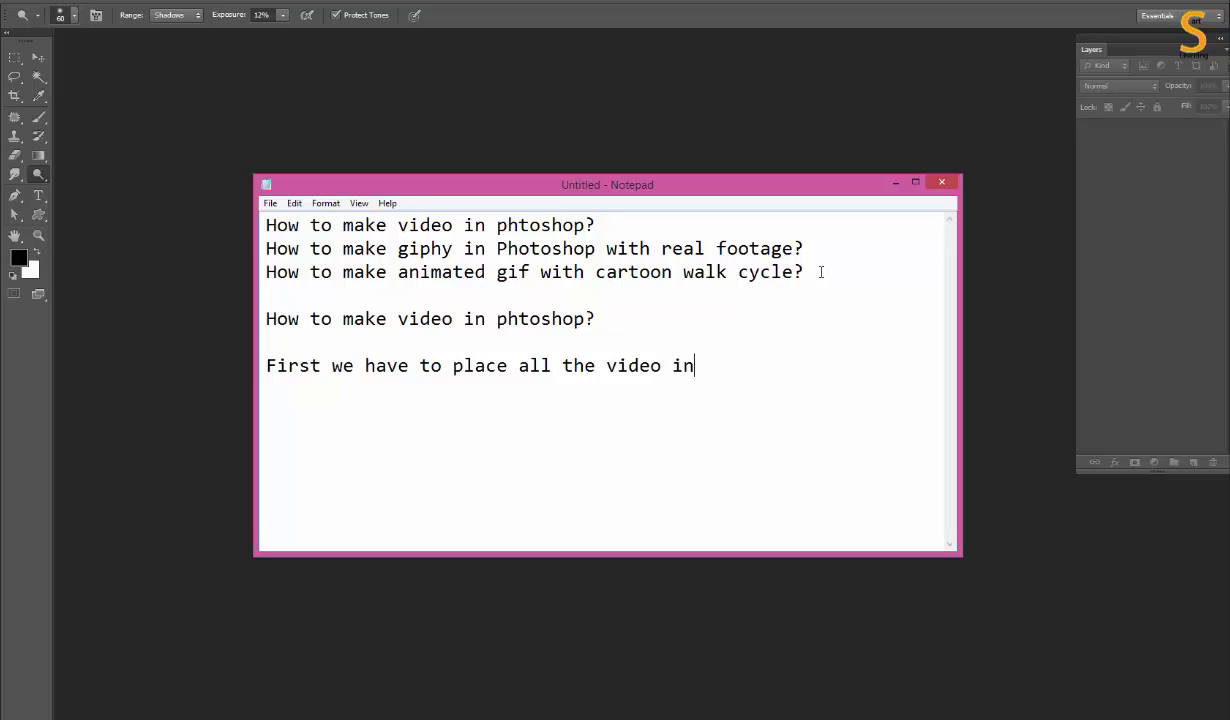
{"action": "type", "text": " one fole"}
{"action": "key", "text": "BackSpace"}
{"action": "type", "text": "der to make a presentation or "}
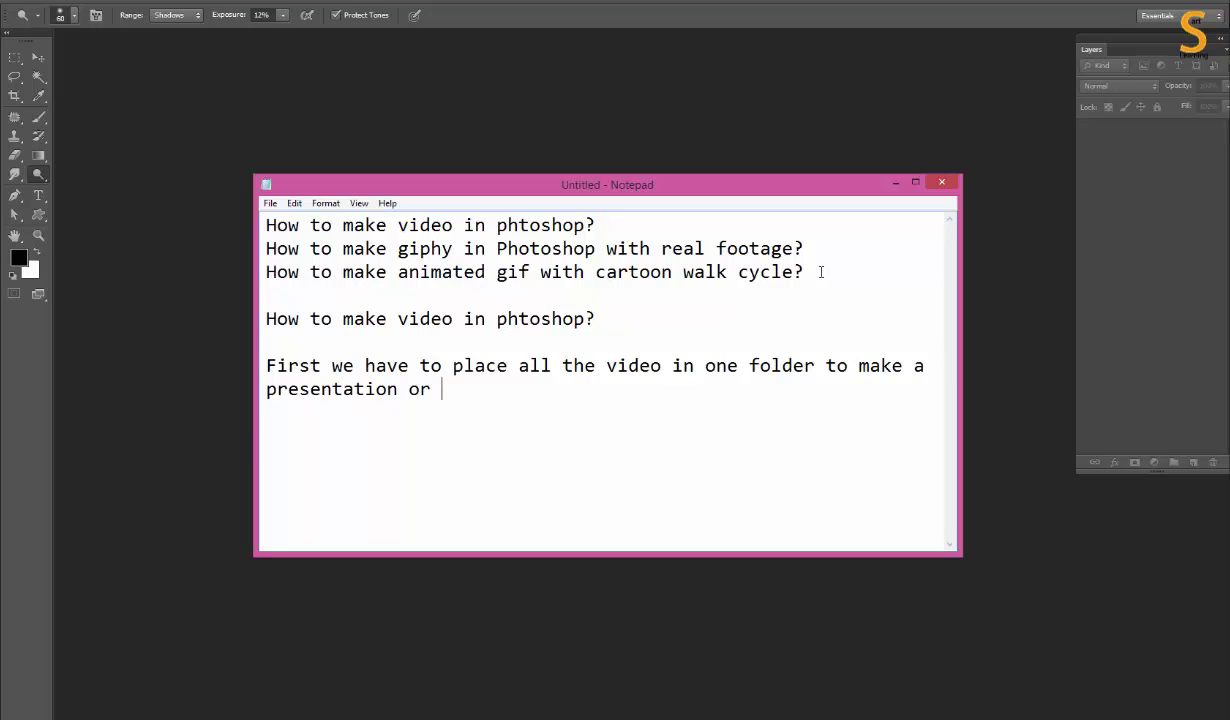
{"action": "type", "text": "any videos"}
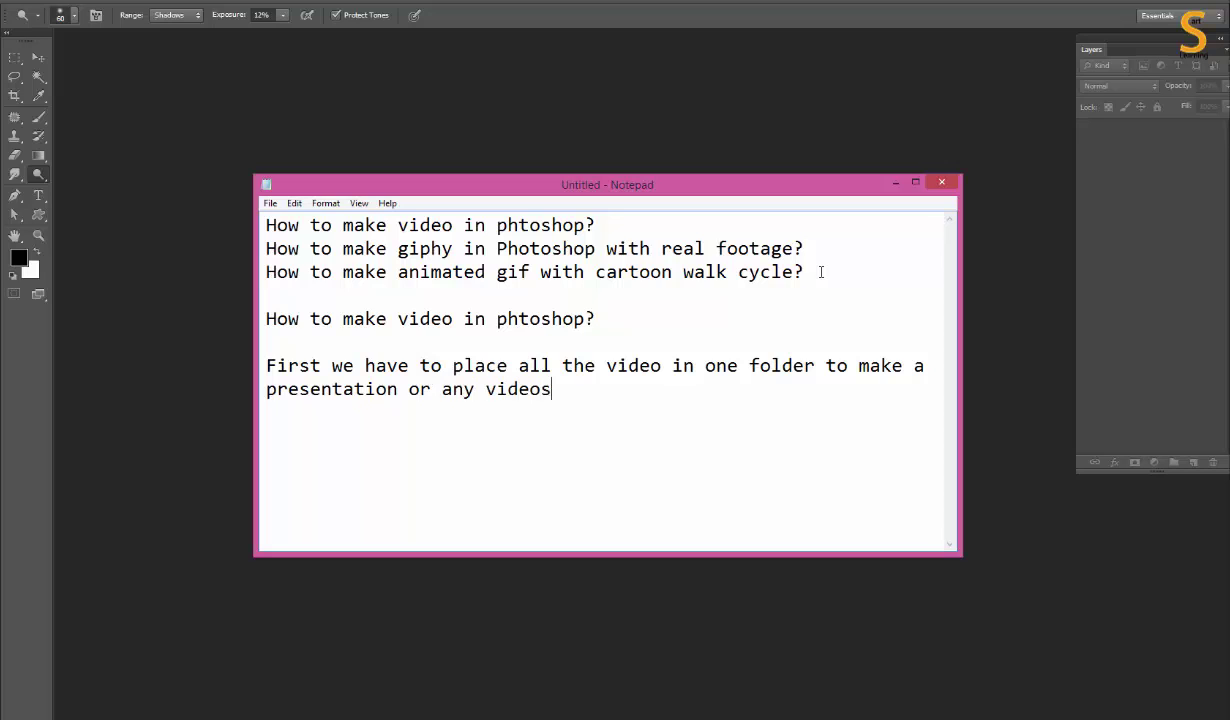
{"action": "type", "text": ".."}
{"action": "key", "text": "Return"}
{"action": "key", "text": "Return"}
{"action": "type", "text": "Open one video"}
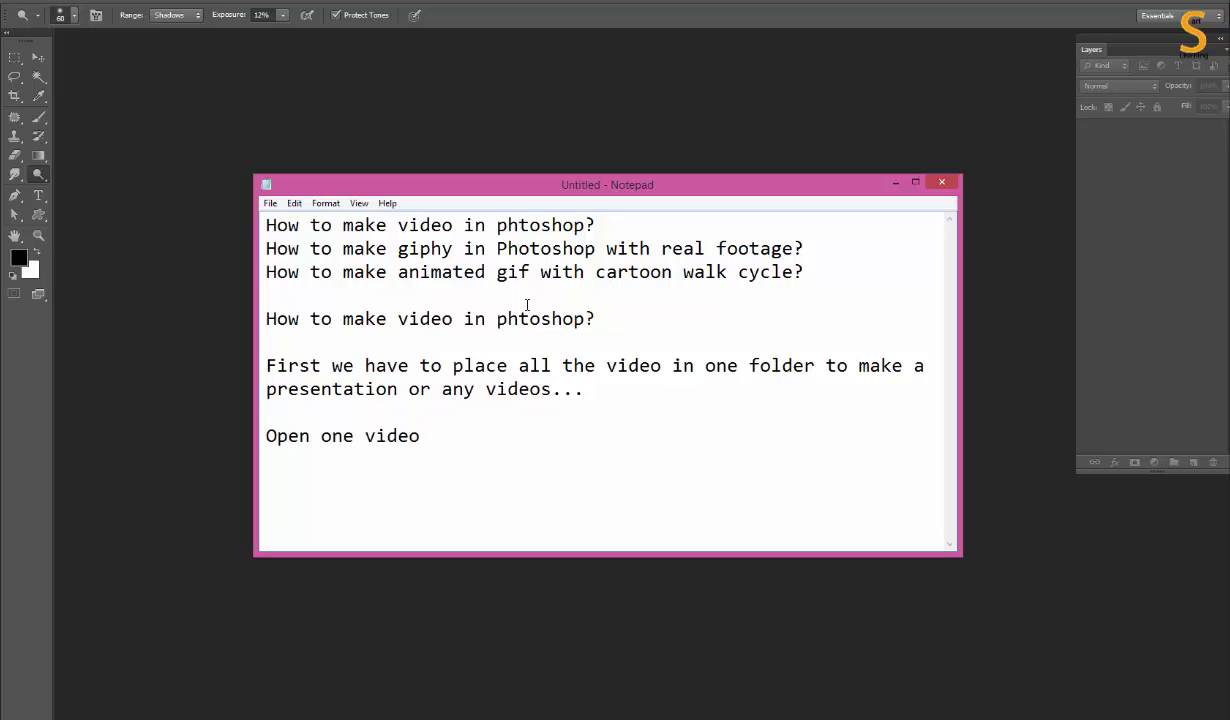
{"action": "type", "text": " in photoshop"}
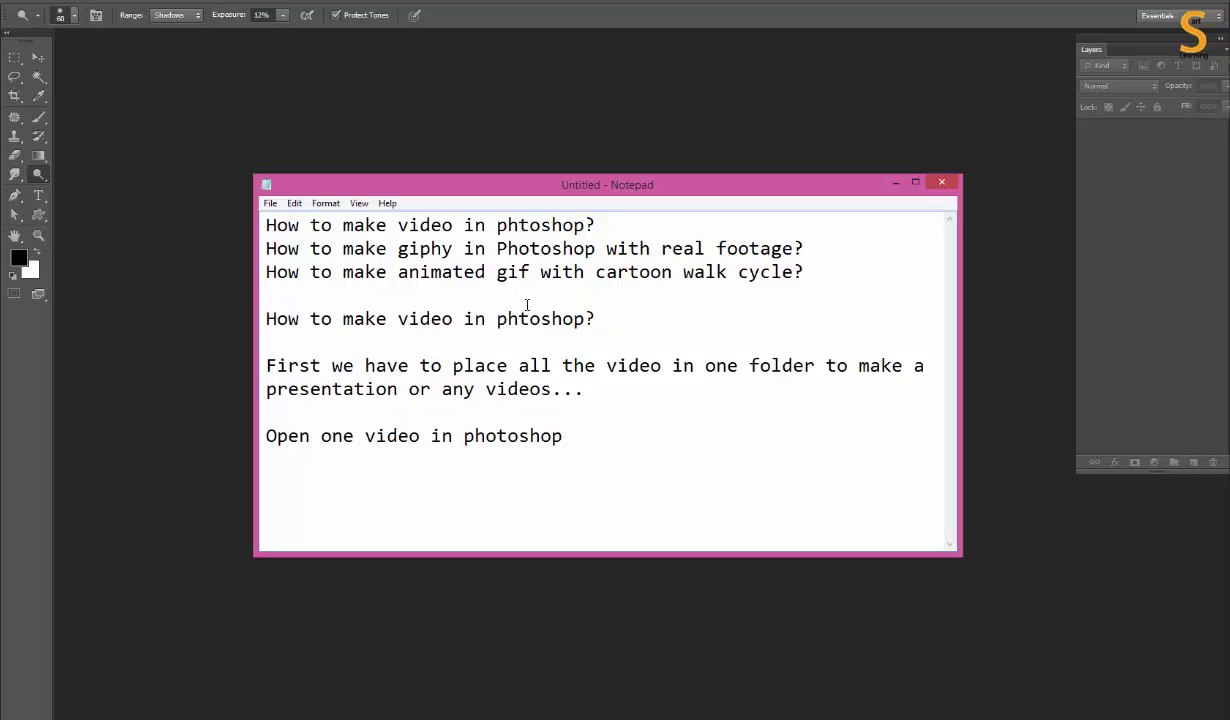
Step: Open the opengym video from Desktop > md > gif_photoshop in a floating window
{"action": "left_click", "coordinate": [895, 182]}
{"action": "key", "text": "ctrl+o"}
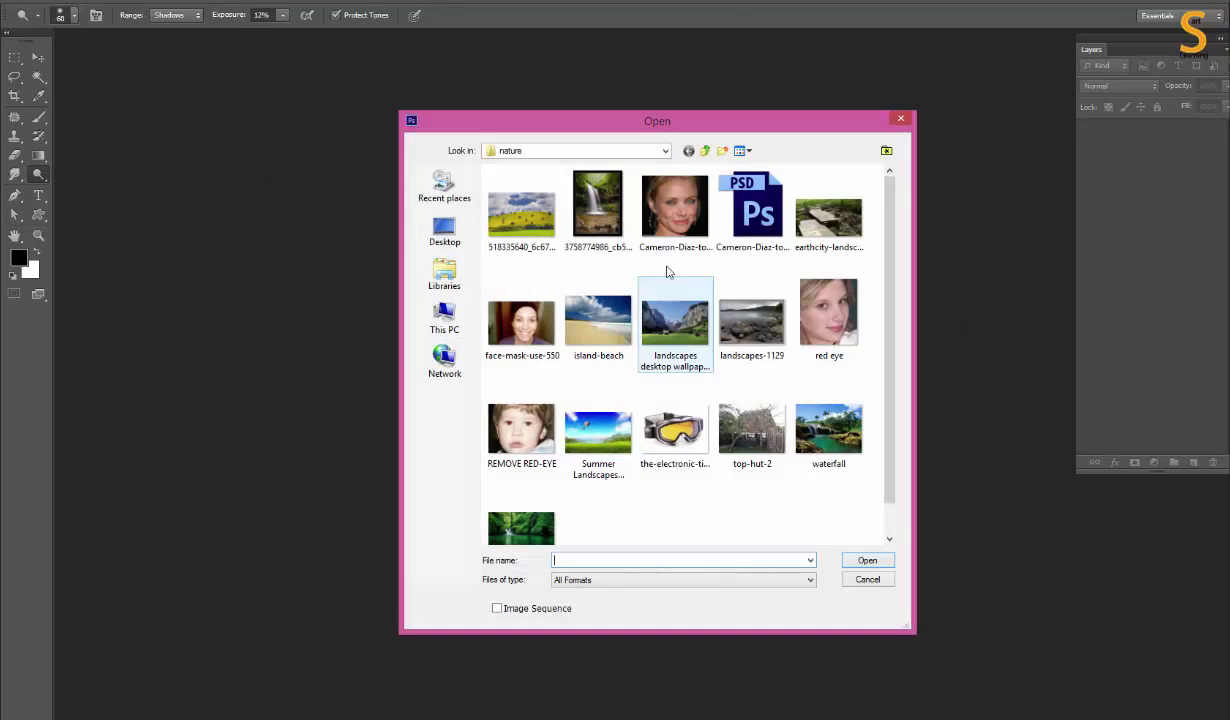
{"action": "left_click", "coordinate": [444, 230]}
{"action": "scroll", "coordinate": [645, 261], "scroll_direction": "up", "scroll_amount": 10}
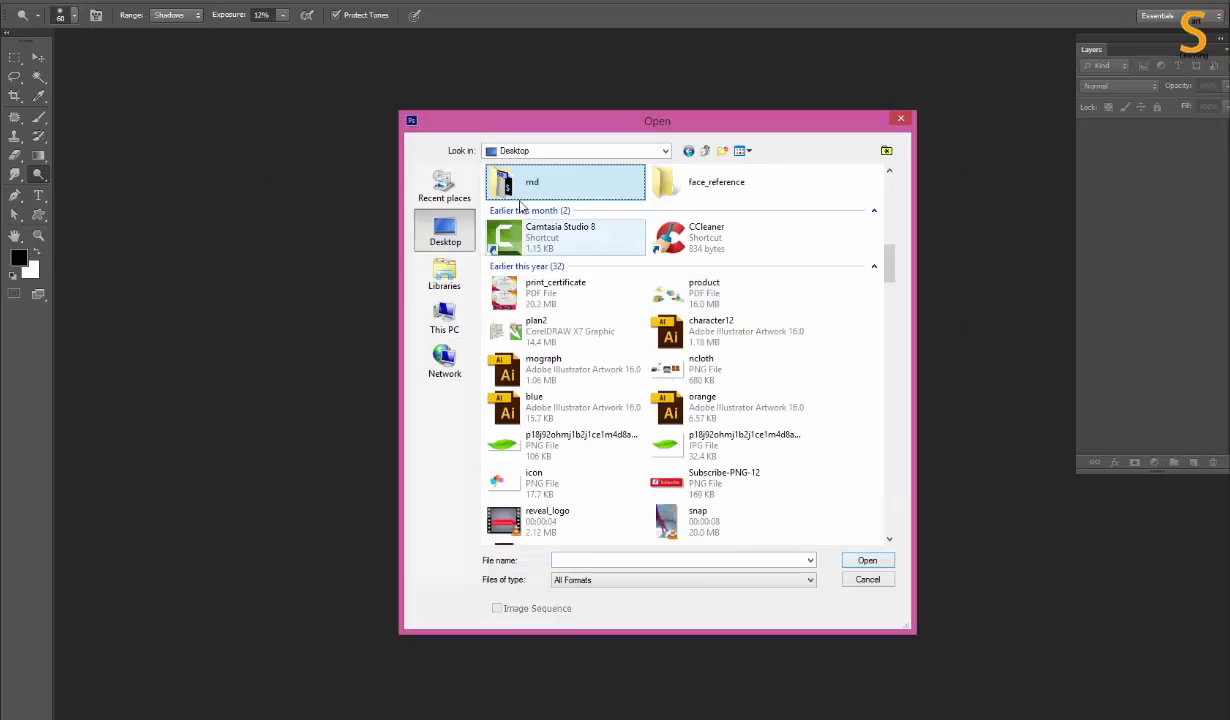
{"action": "double_click", "coordinate": [525, 180]}
{"action": "double_click", "coordinate": [675, 210]}
{"action": "double_click", "coordinate": [750, 214]}
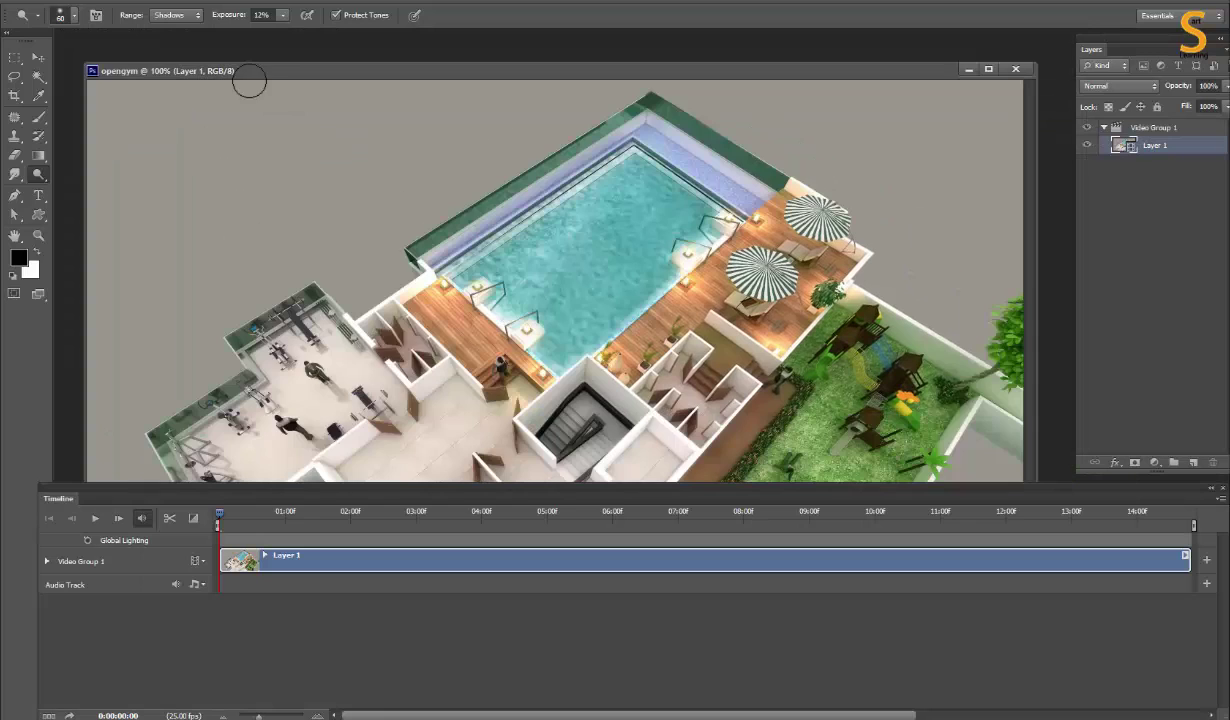
{"action": "mouse_move", "coordinate": [173, 36]}
{"action": "left_mouse_down"}
{"action": "mouse_move", "coordinate": [445, 240]}
{"action": "mouse_move", "coordinate": [303, 56]}
{"action": "left_mouse_up"}
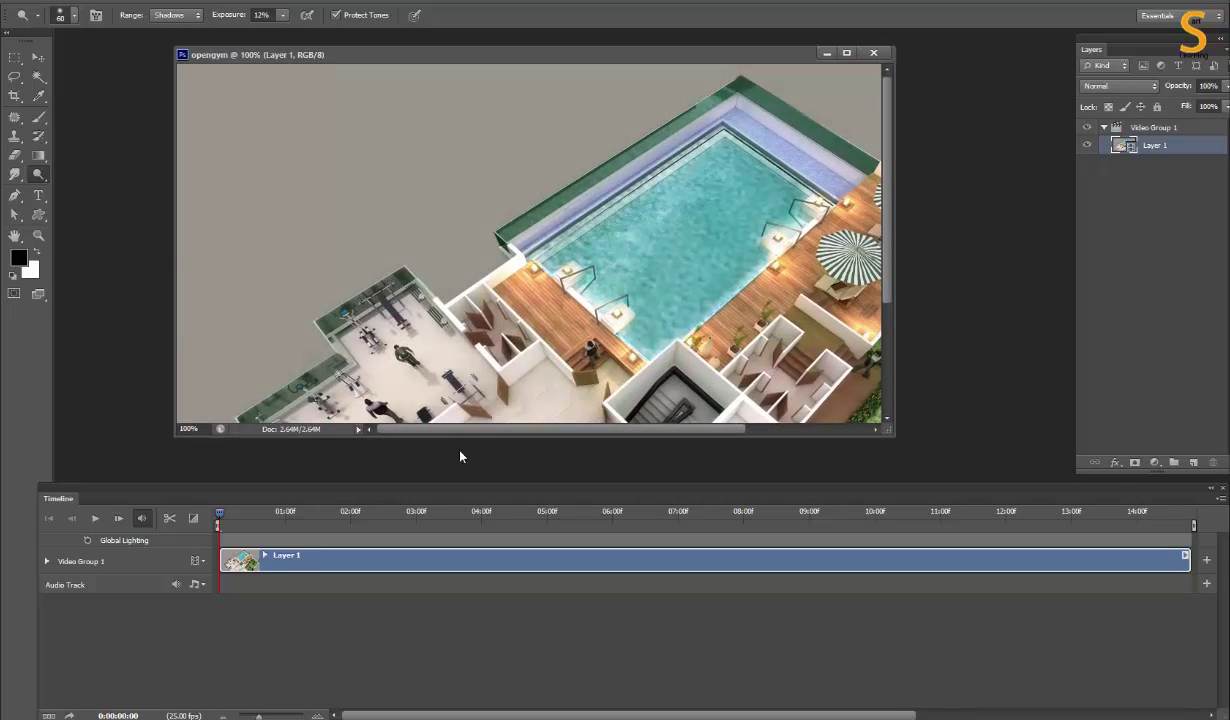
Step: Add the note 'after that open timeline pallete from window menu...'
{"action": "key", "text": "alt+Tab"}
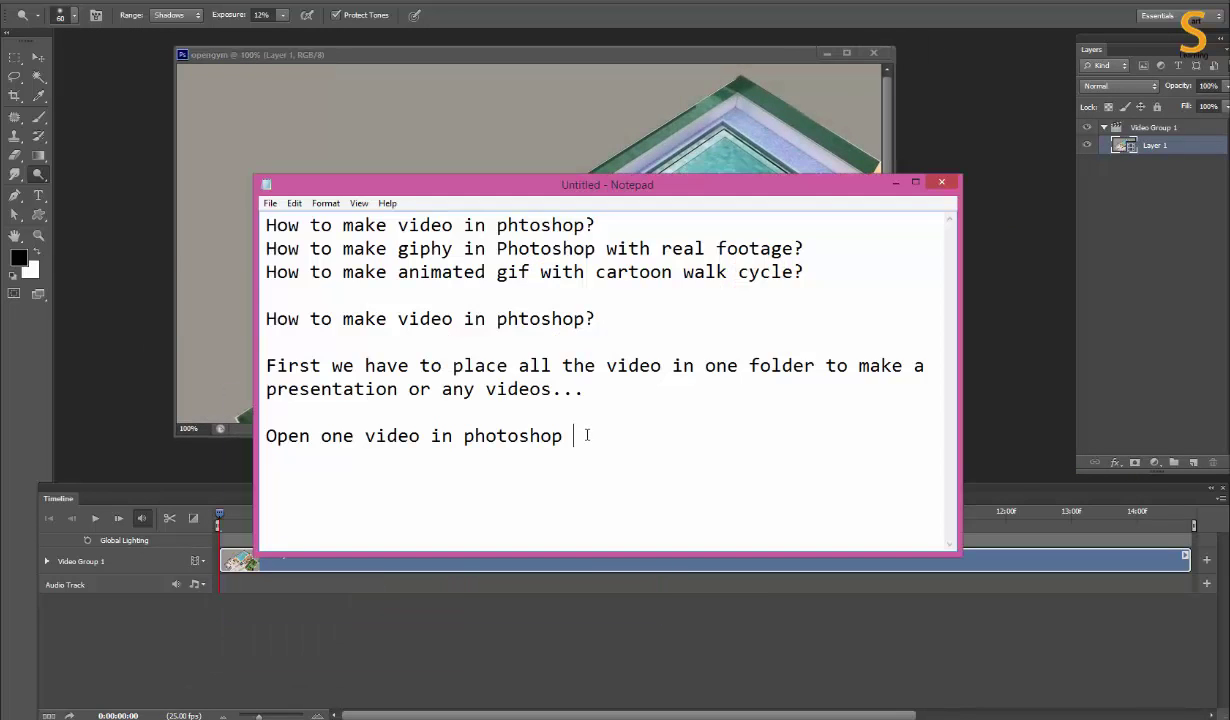
{"action": "key", "text": "Return"}
{"action": "type", "text": "after that open timeline pallete from window menu..."}
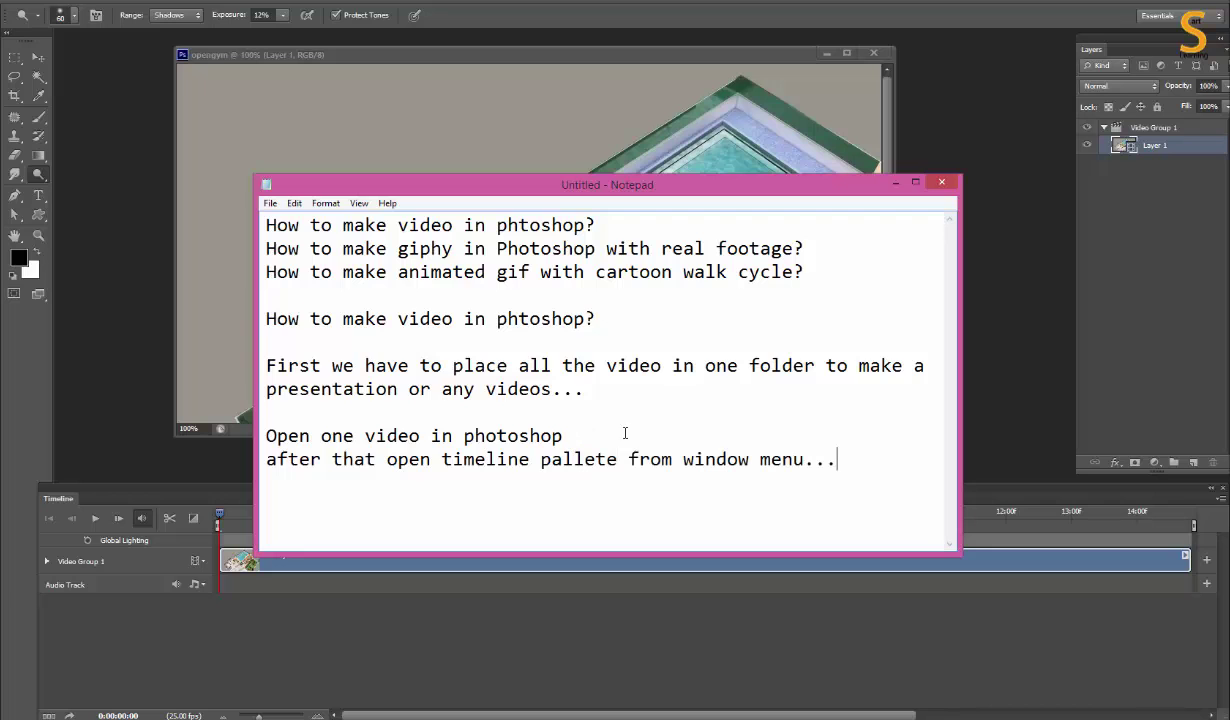
Step: Show the Timeline panel, scrub opengym to about 8 seconds, and fit the frame on screen
{"action": "left_click", "coordinate": [895, 182]}
{"action": "key", "text": "alt+w"}
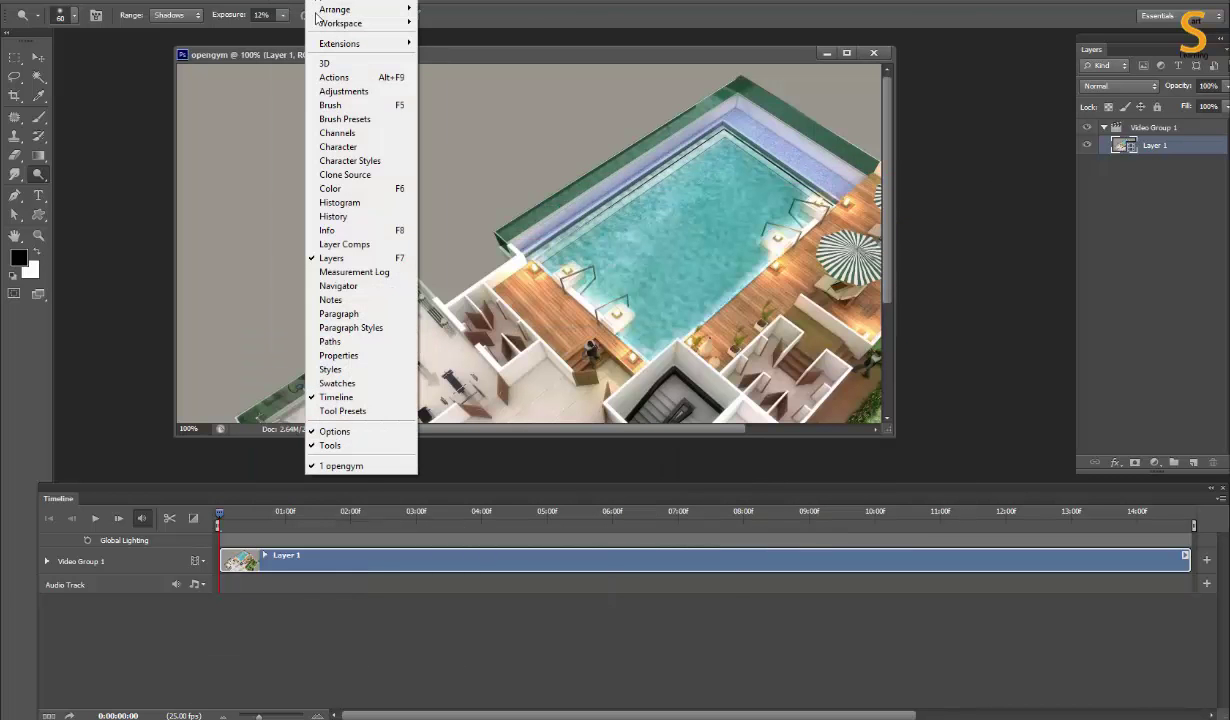
{"action": "left_click", "coordinate": [336, 396]}
{"action": "left_click", "coordinate": [311, 4]}
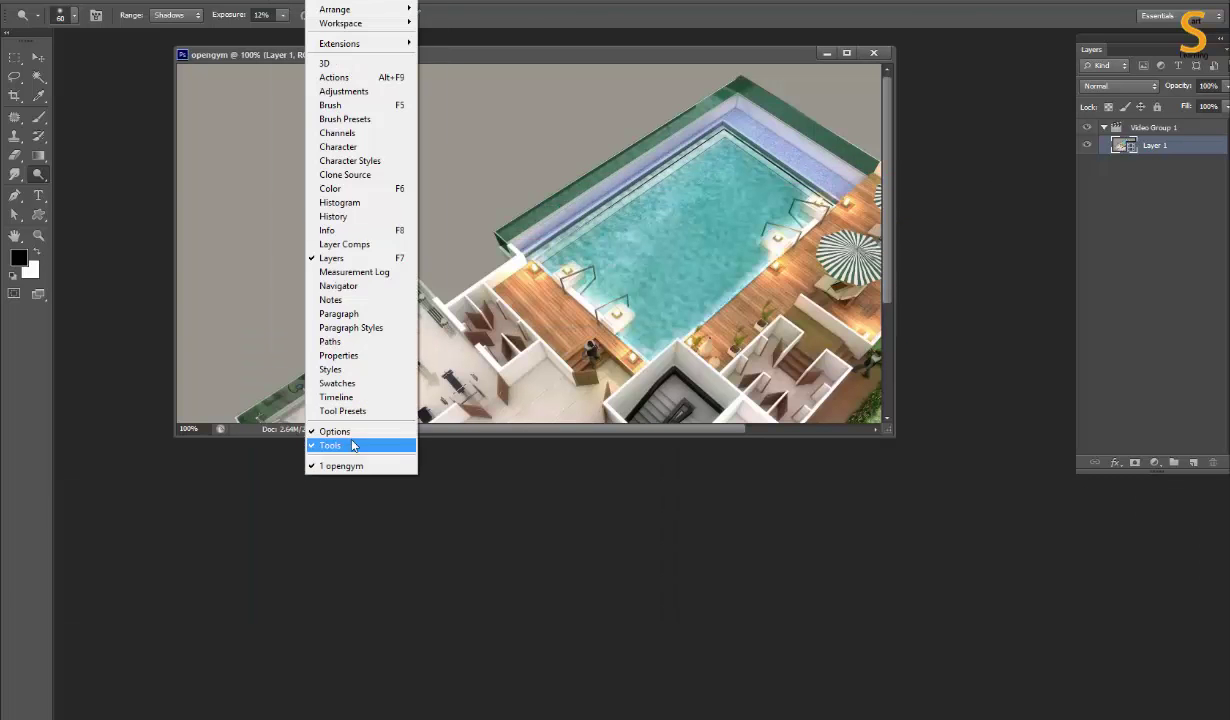
{"action": "left_click", "coordinate": [336, 397]}
{"action": "left_click", "coordinate": [226, 512]}
{"action": "mouse_move", "coordinate": [287, 515]}
{"action": "left_mouse_down"}
{"action": "mouse_move", "coordinate": [898, 536]}
{"action": "mouse_move", "coordinate": [302, 607]}
{"action": "mouse_move", "coordinate": [740, 519]}
{"action": "left_mouse_up"}
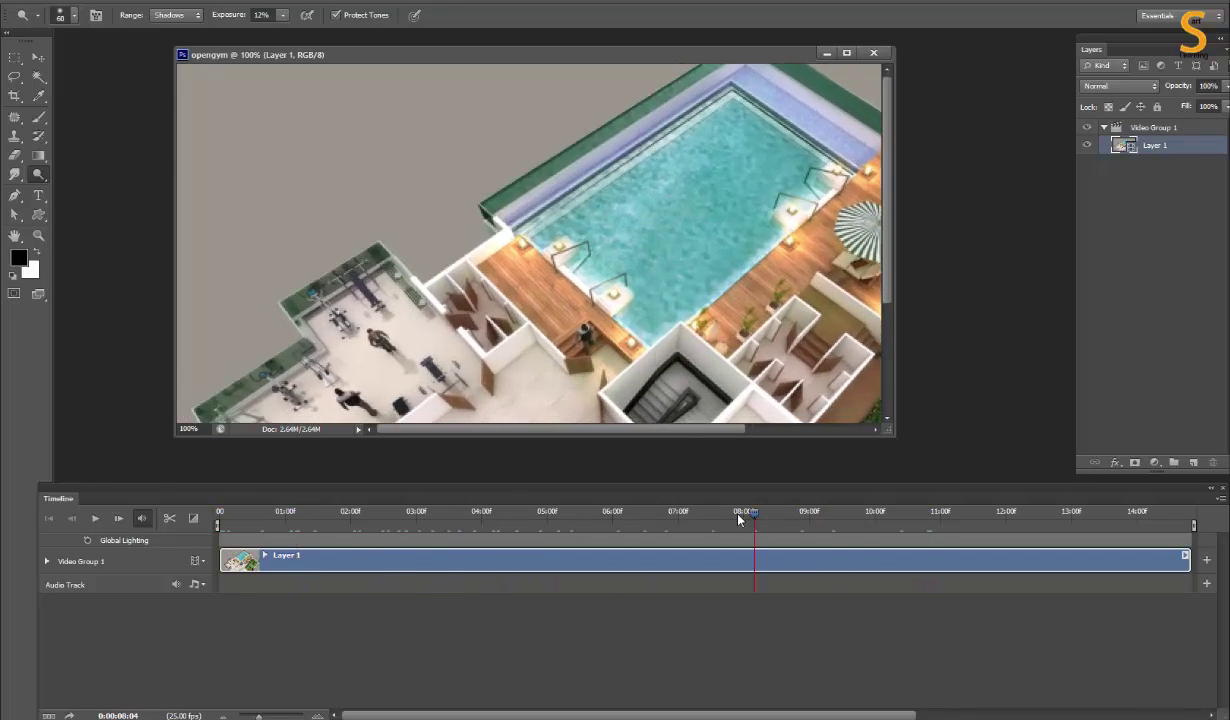
{"action": "key", "text": "ctrl+0"}
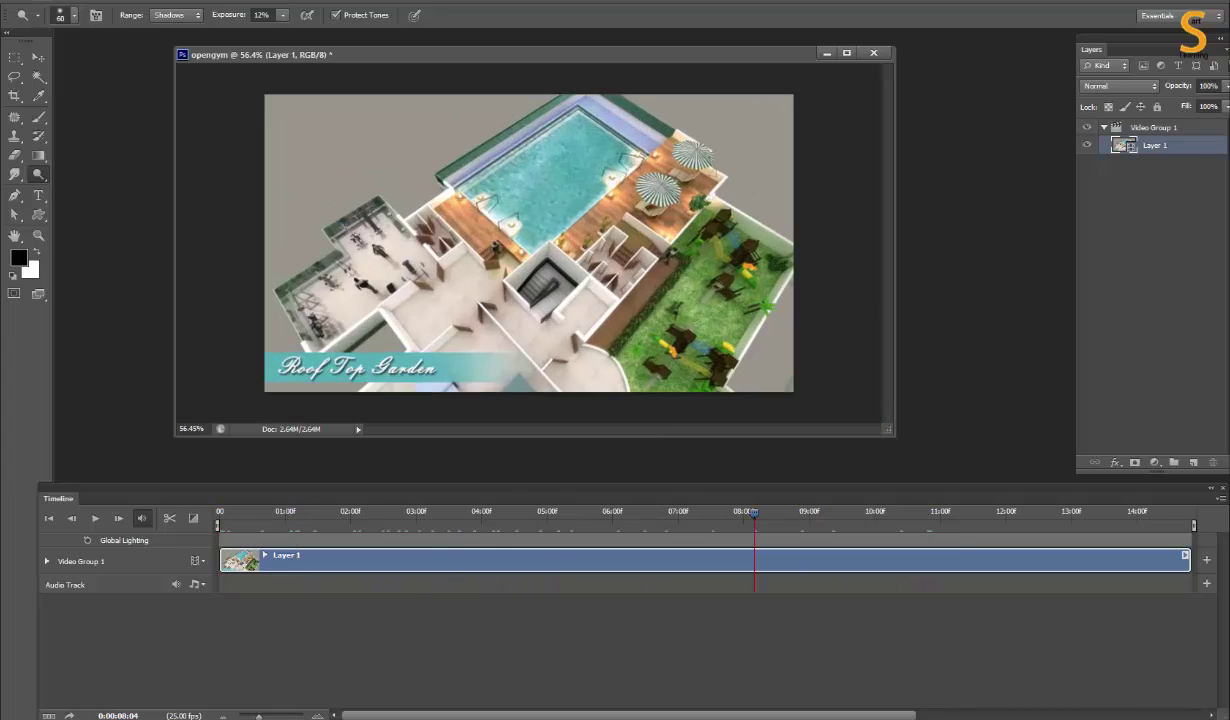
{"action": "key", "text": "alt+Tab"}
Step: Add the note 'after this open all the videos on the same canvas' and minimize Notepad
{"action": "type", "text": "after this open allt"}
{"action": "key", "text": "BackSpace"}
{"action": "key", "text": "BackSpace"}
{"action": "type", "text": "l the video of "}
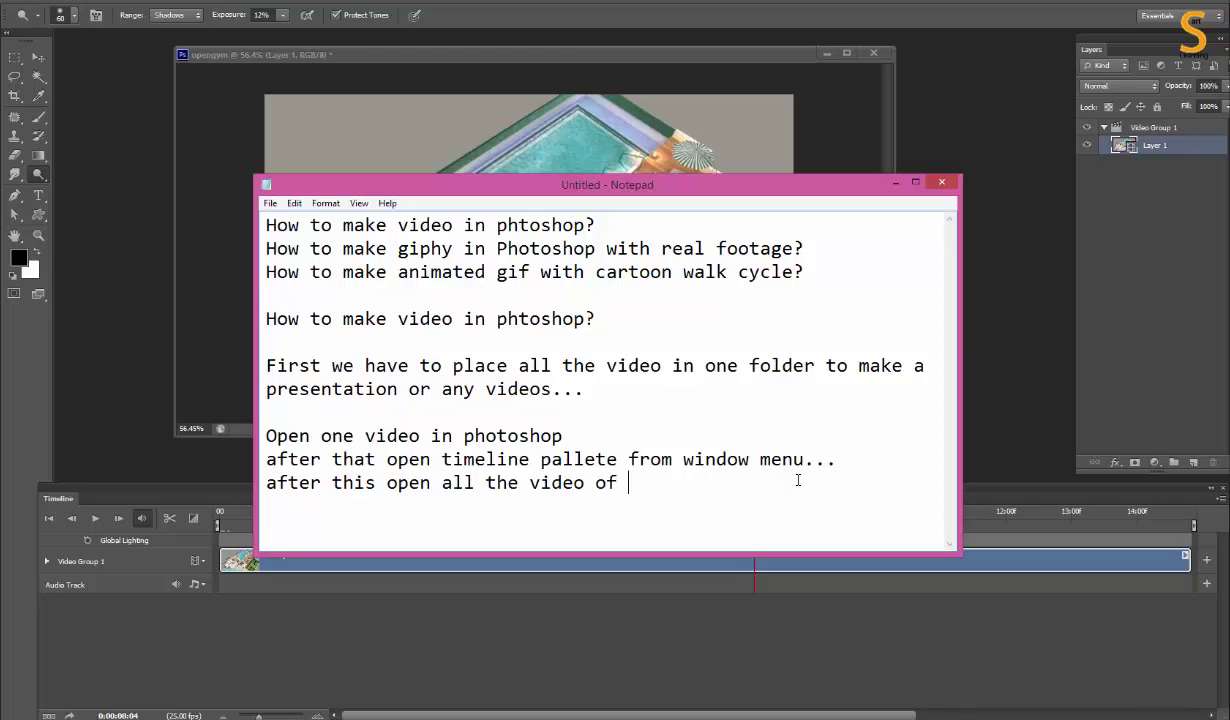
{"action": "type", "text": "movie"}
{"action": "key", "text": "BackSpace"}
{"action": "key", "text": "BackSpace"}
{"action": "key", "text": "BackSpace"}
{"action": "key", "text": "BackSpace"}
{"action": "key", "text": "BackSpace"}
{"action": "key", "text": "BackSpace"}
{"action": "type", "text": "os on the same canvas..."}
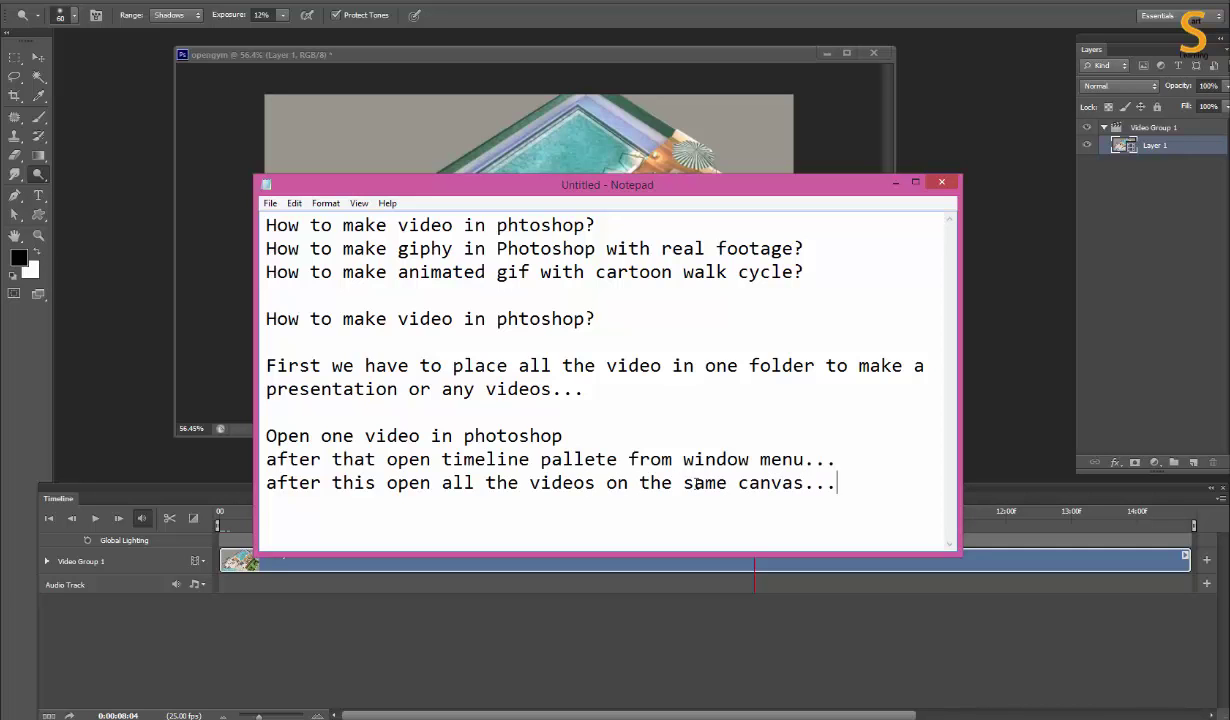
{"action": "left_click", "coordinate": [895, 182]}
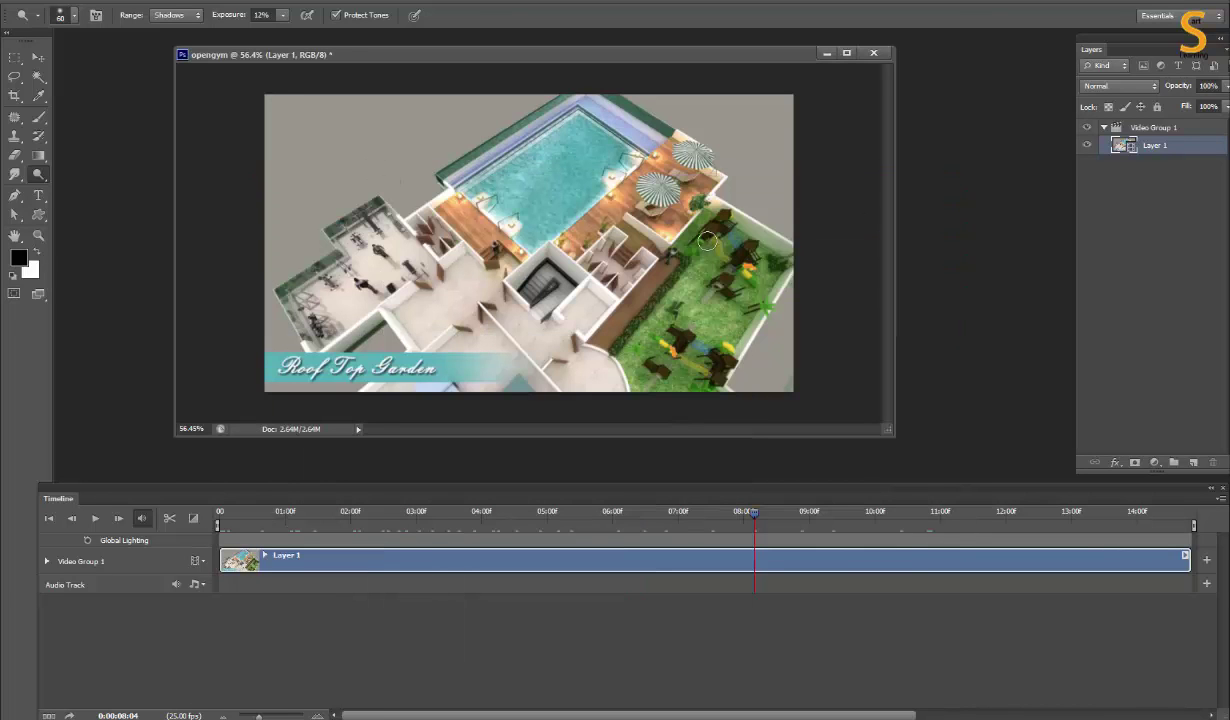
Step: Try opening and placing the pool or roofgarden clips, cancel both, then view the Desktop in File Explorer
{"action": "key", "text": "ctrl+o"}
{"action": "left_click", "coordinate": [830, 222]}
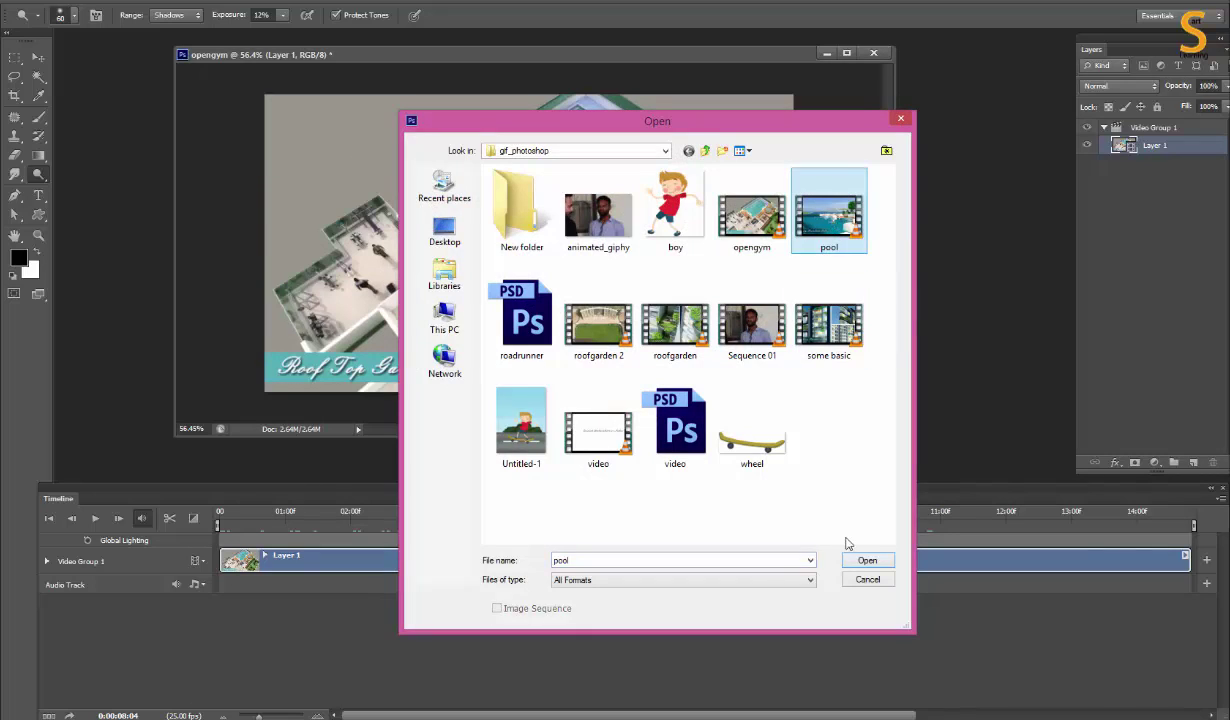
{"action": "left_click", "coordinate": [867, 579]}
{"action": "left_click", "coordinate": [40, 4]}
{"action": "left_click", "coordinate": [91, 232]}
{"action": "left_click", "coordinate": [824, 212]}
{"action": "left_click", "coordinate": [682, 318]}
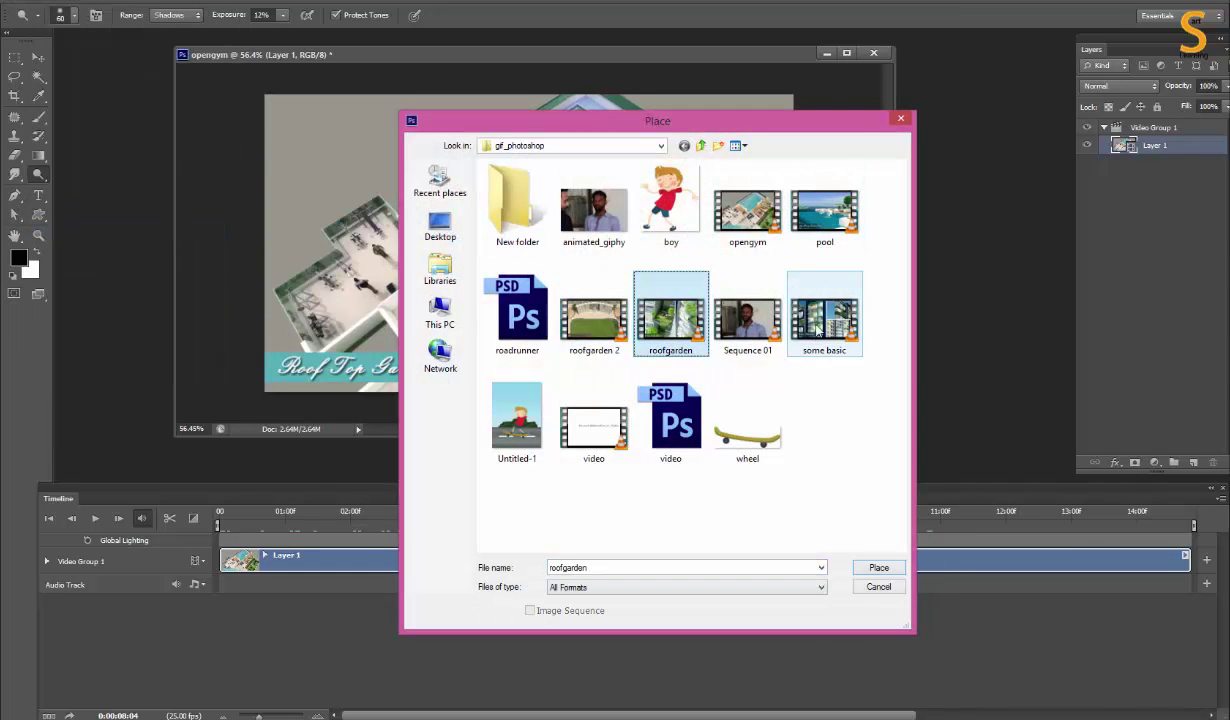
{"action": "left_click", "coordinate": [824, 213]}
{"action": "left_click", "coordinate": [878, 588]}
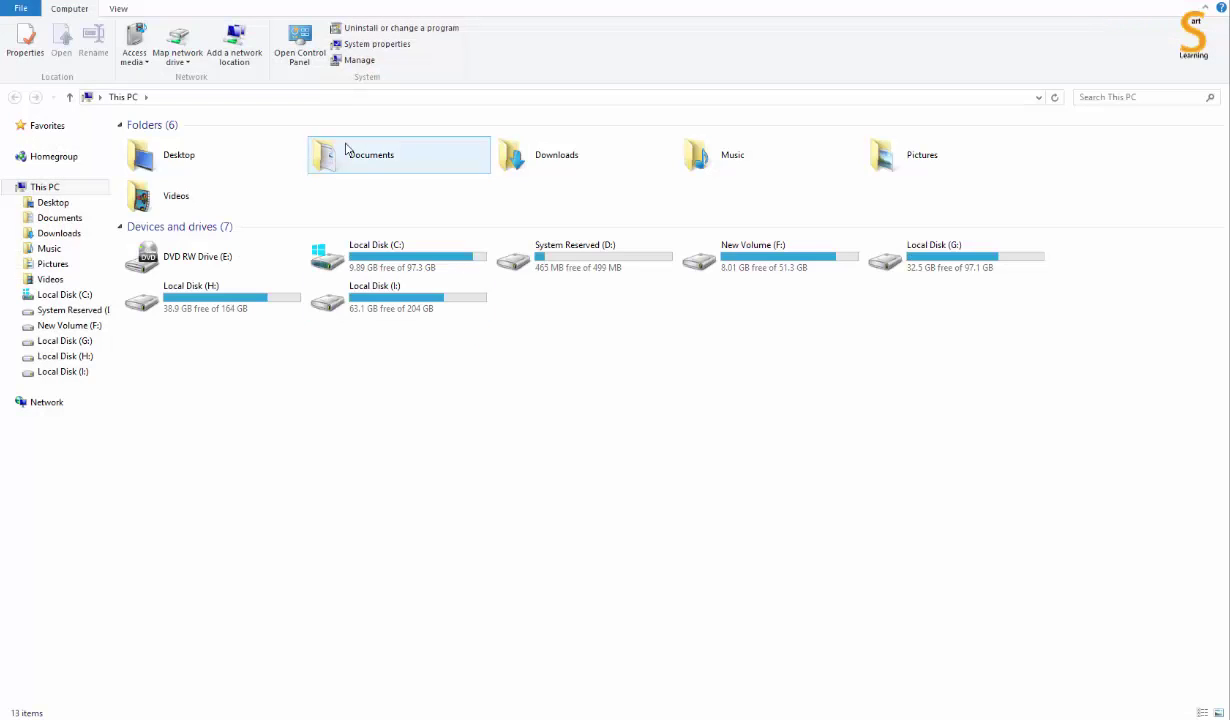
{"action": "left_click", "coordinate": [53, 202]}
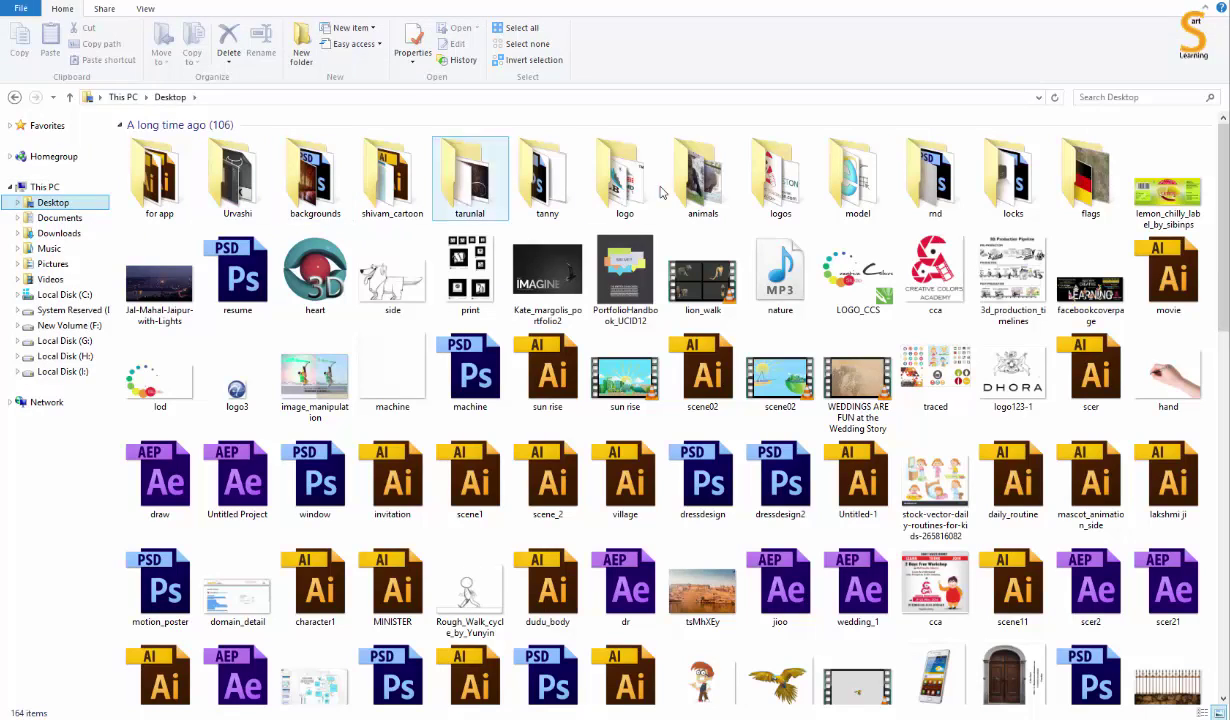
Step: Select pool, roofgarden 2, roofgarden and some basic in gif_photoshop and drag them toward Photoshop
{"action": "left_click", "coordinate": [703, 185]}
{"action": "double_click", "coordinate": [935, 178]}
{"action": "double_click", "coordinate": [310, 150]}
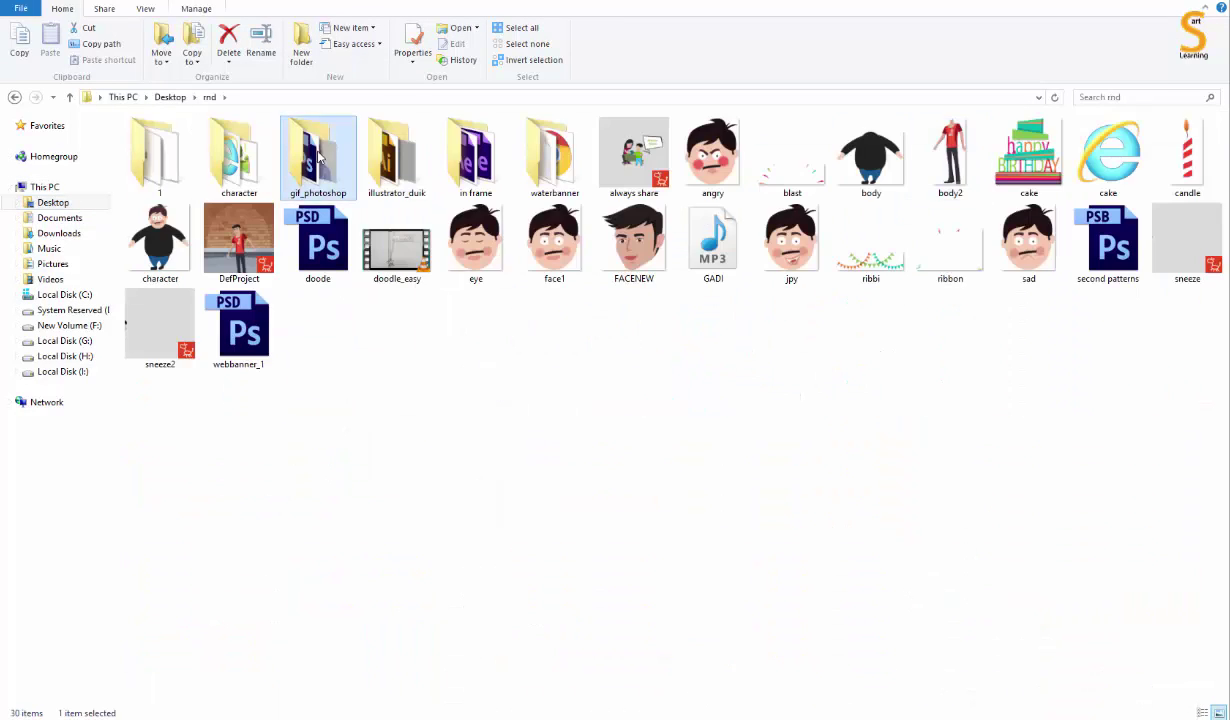
{"action": "left_click", "coordinate": [476, 160]}
{"action": "left_click", "coordinate": [634, 160], "text": "ctrl"}
{"action": "left_click", "coordinate": [713, 160], "text": "ctrl"}
{"action": "left_click", "coordinate": [870, 160], "text": "ctrl"}
{"action": "mouse_move", "coordinate": [870, 160]}
{"action": "left_mouse_down"}
{"action": "mouse_move", "coordinate": [600, 482]}
{"action": "mouse_move", "coordinate": [274, 678]}
{"action": "left_mouse_up"}
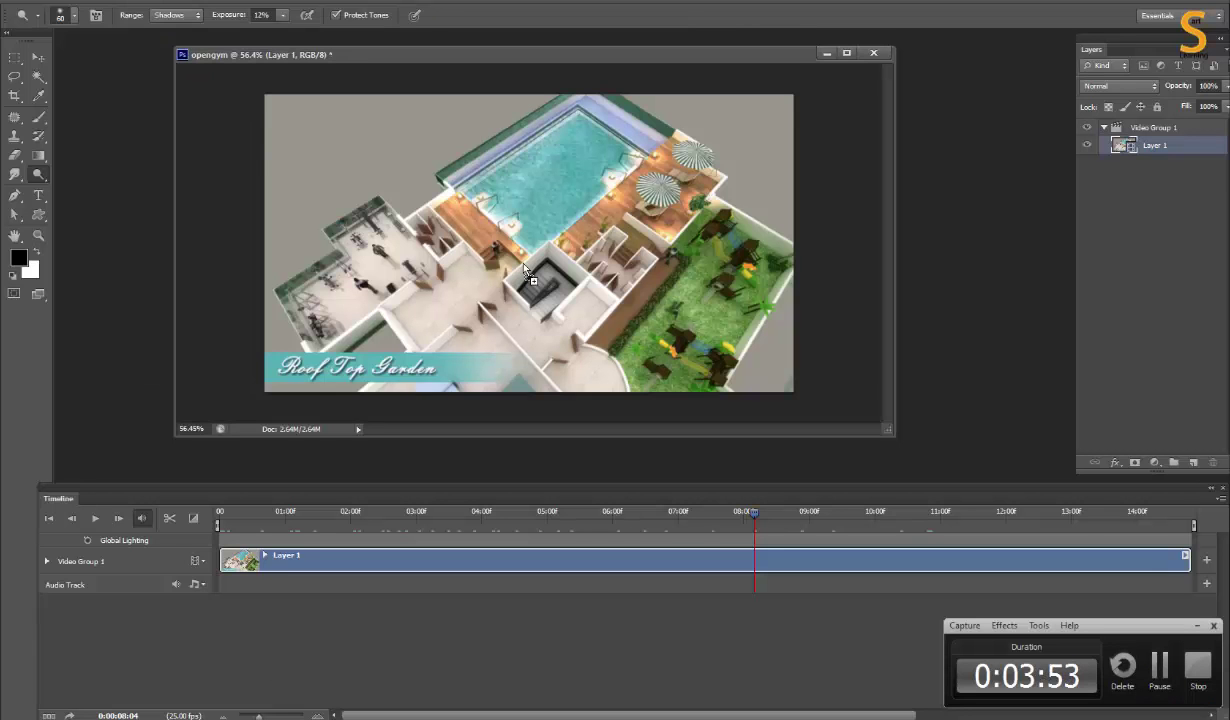
Step: Drop and commit the four clips in opengym, then note that the video layers sync automatically
{"action": "left_click_drag", "start_coordinate": [274, 678], "coordinate": [503, 253]}
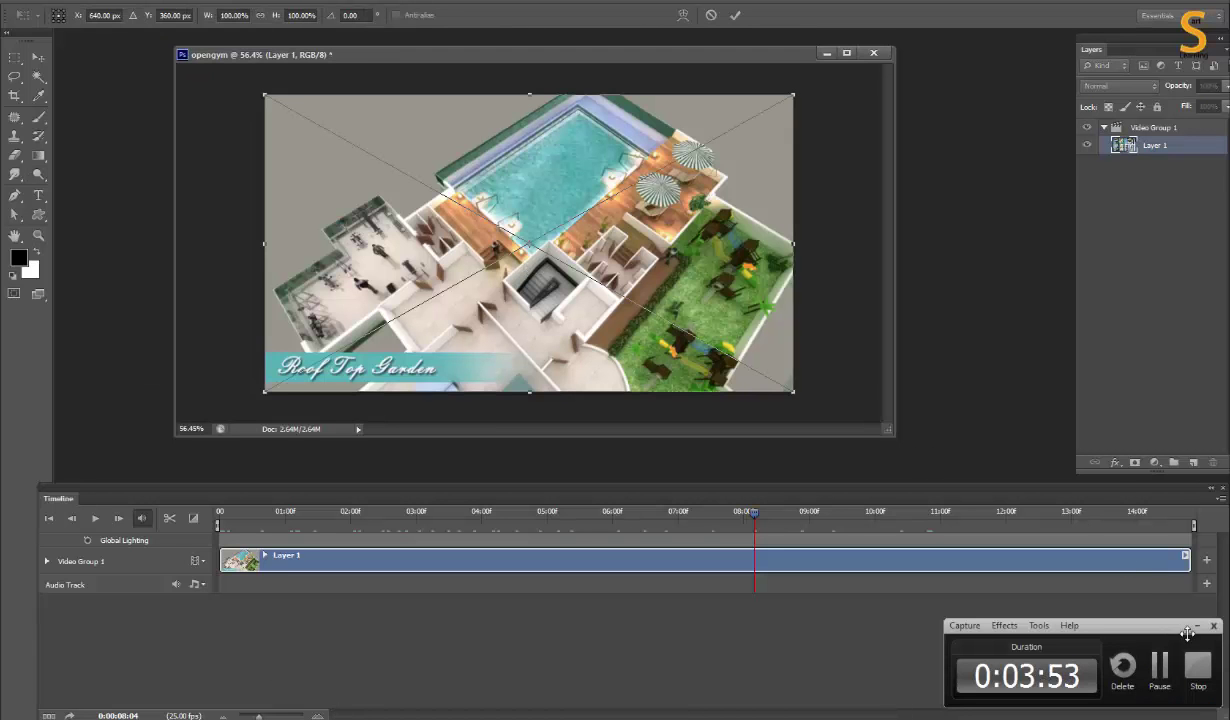
{"action": "key", "text": "Return"}
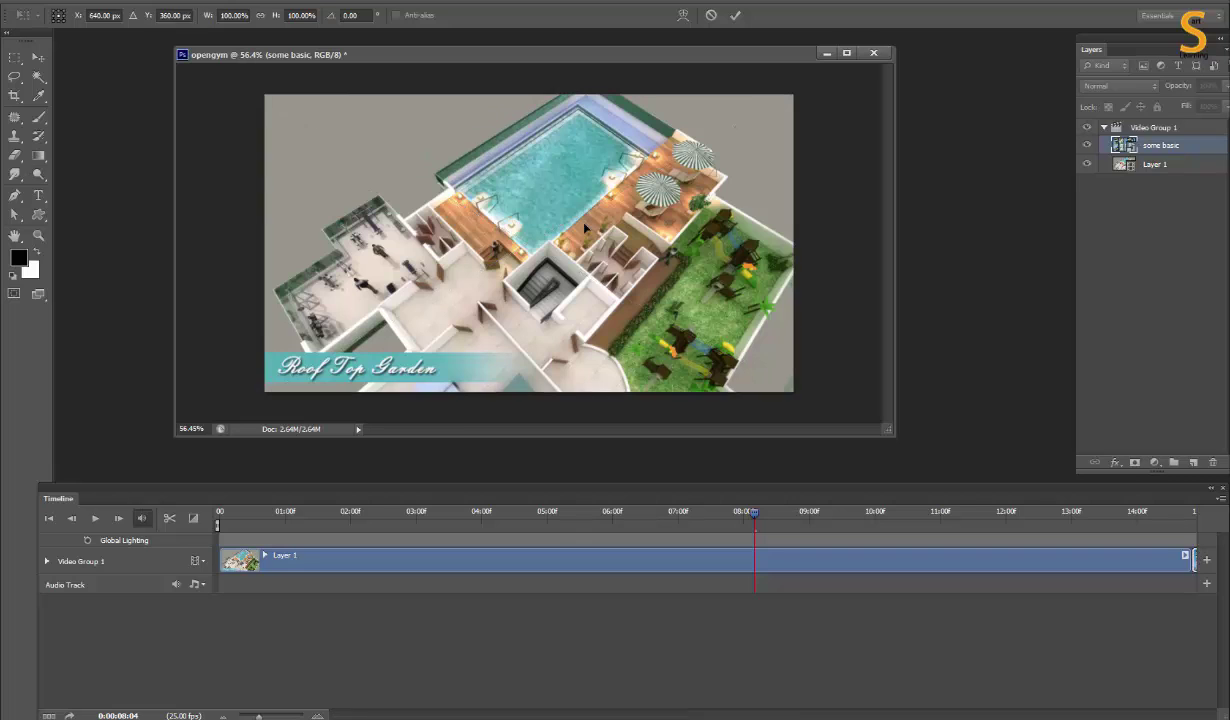
{"action": "key", "text": "Return"}
{"action": "key", "text": "Return"}
{"action": "key", "text": "Return"}
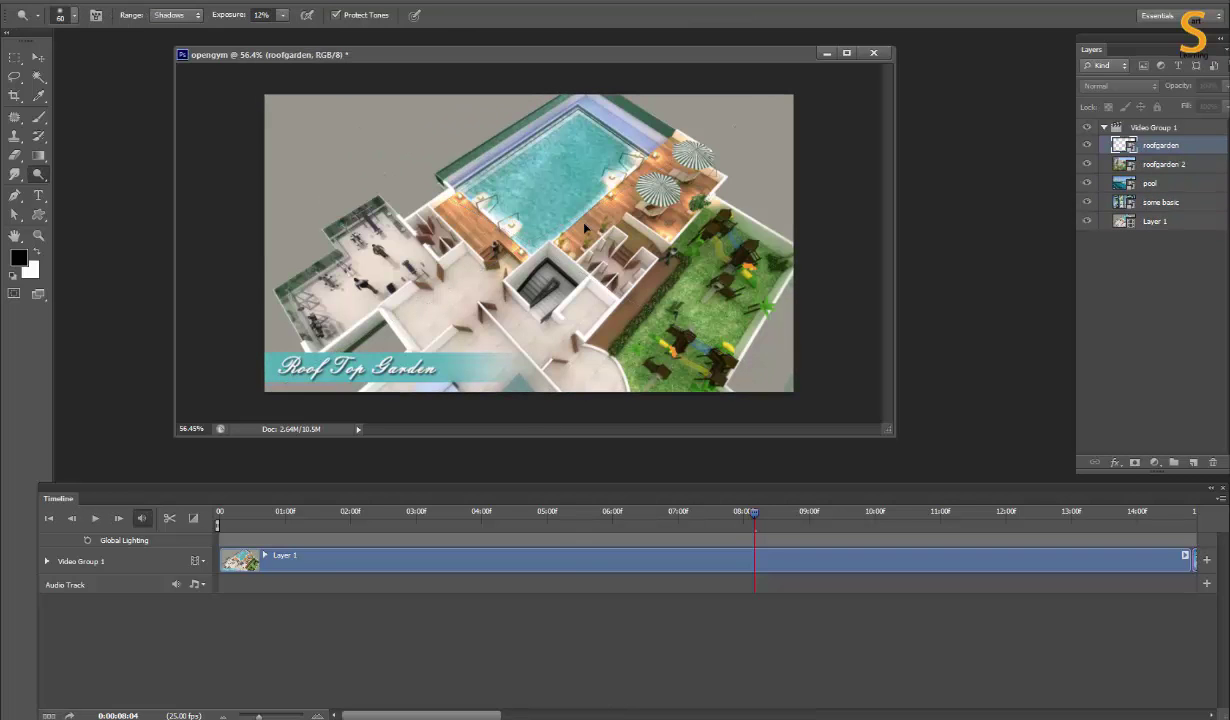
{"action": "key", "text": "alt+Tab"}
{"action": "type", "text": "It automatically all the "}
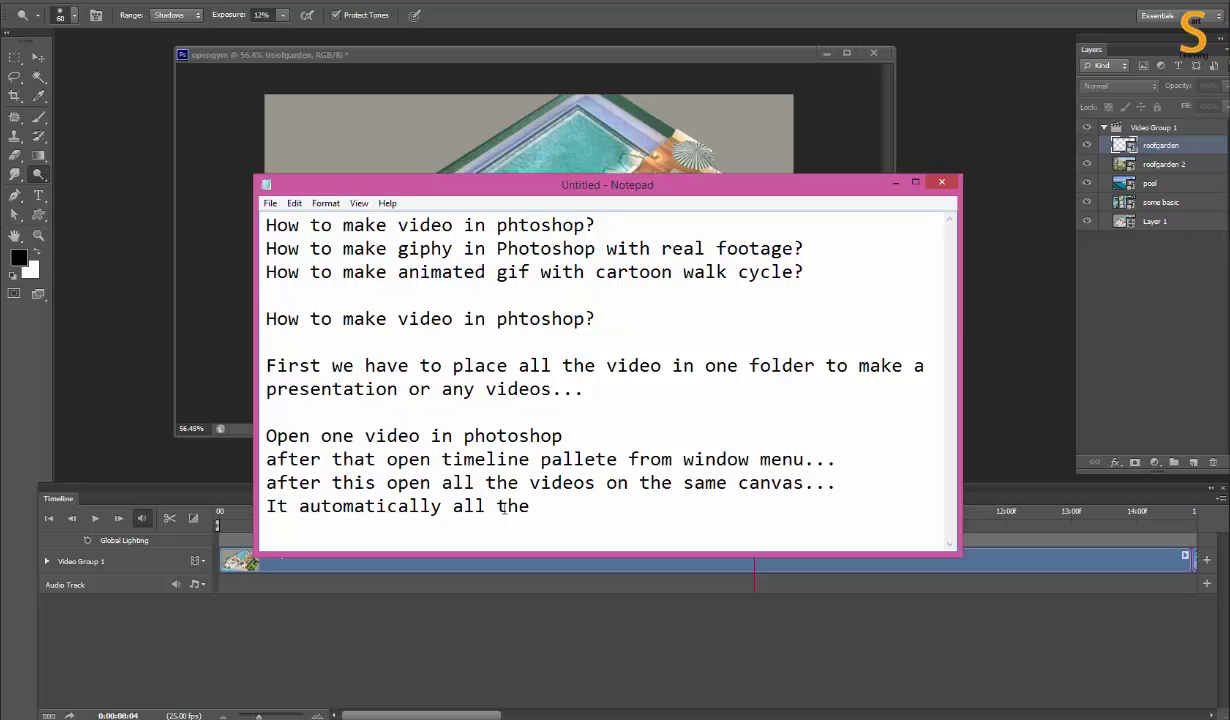
{"action": "type", "text": "video layers are sync on the same layer in "}
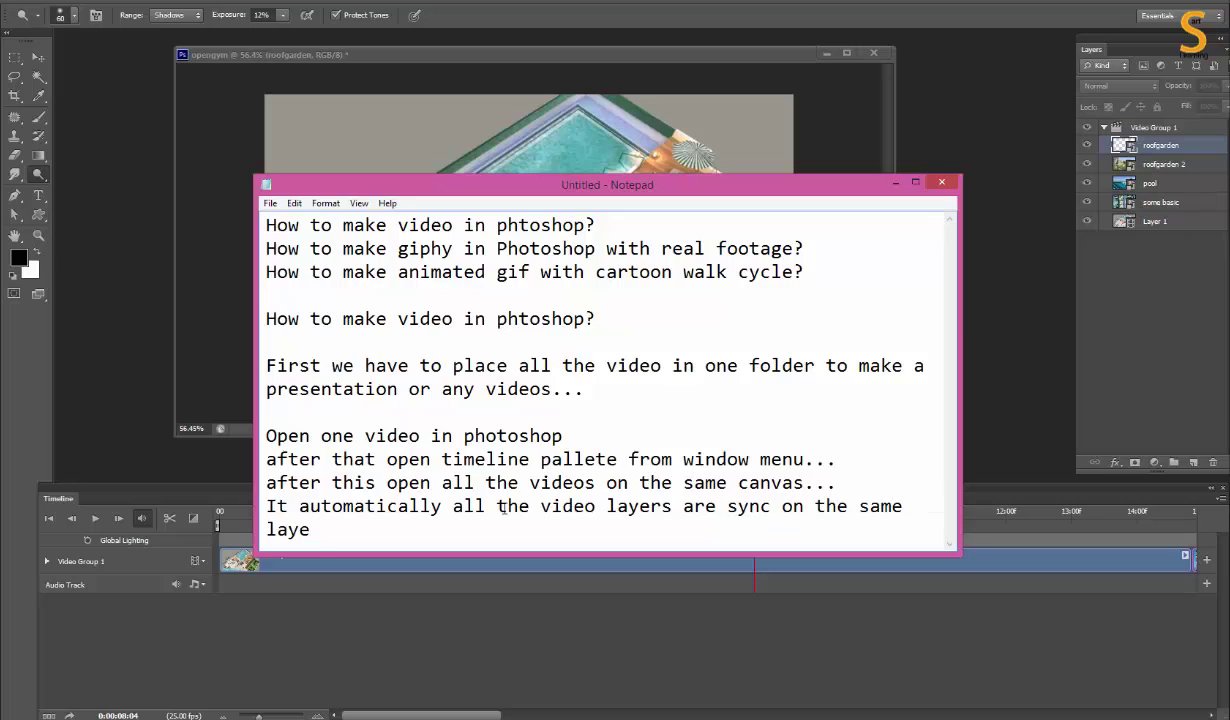
{"action": "type", "text": "timeline pat"}
Step: Finish the 'timeline pallette' note, then zoom out Photoshop's timeline and scrub through all the clips
{"action": "key", "text": "BackSpace"}
{"action": "type", "text": "llette."}
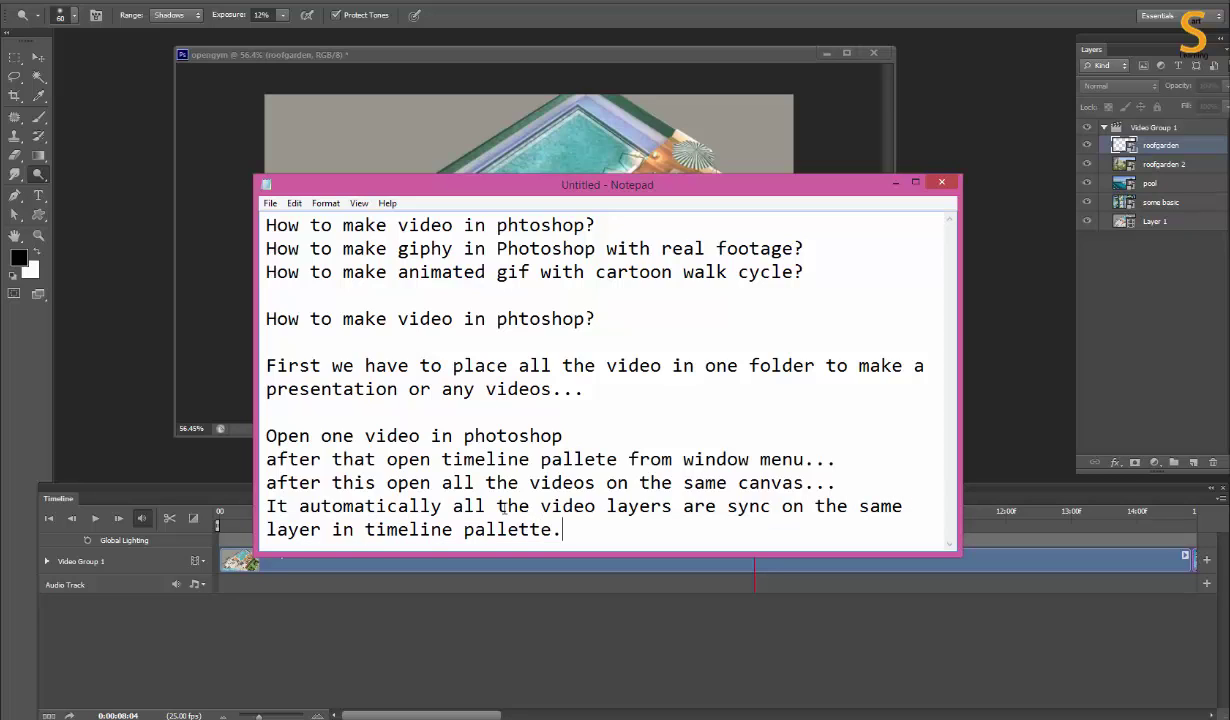
{"action": "key", "text": "Return"}
{"action": "key", "text": "Return"}
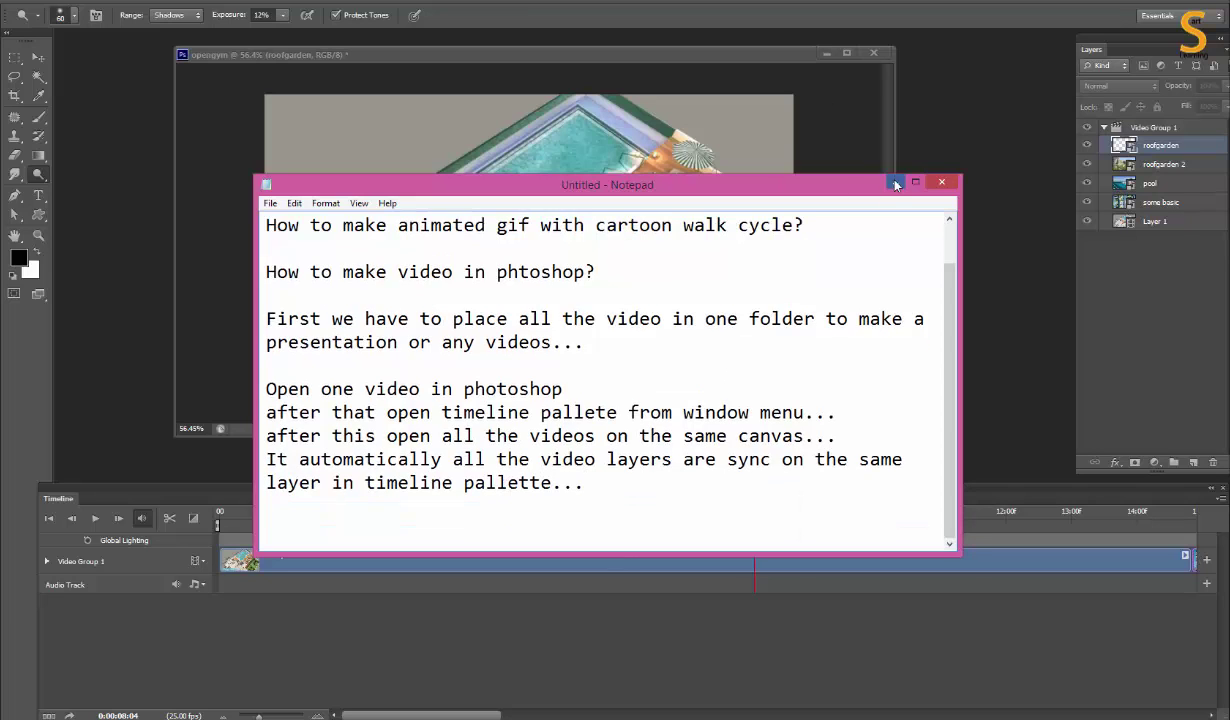
{"action": "left_click", "coordinate": [895, 182]}
{"action": "left_click_drag", "start_coordinate": [260, 716], "coordinate": [248, 716]}
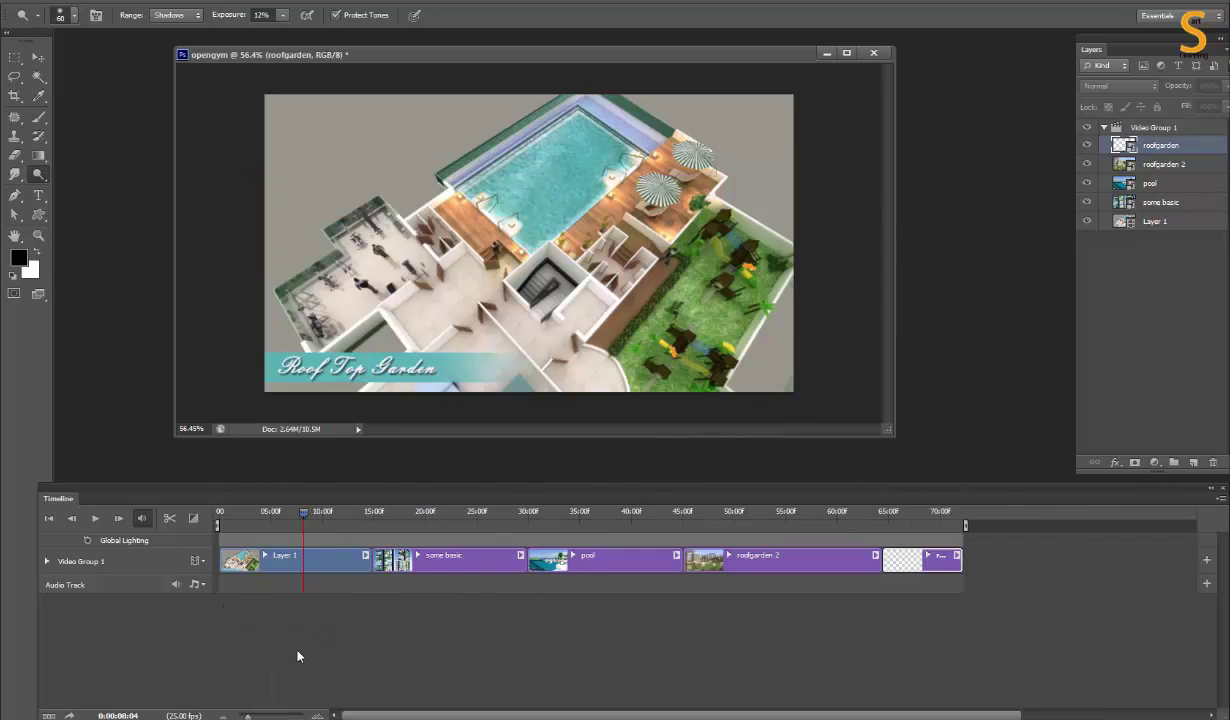
{"action": "mouse_move", "coordinate": [359, 512]}
{"action": "left_mouse_down"}
{"action": "mouse_move", "coordinate": [825, 524]}
{"action": "mouse_move", "coordinate": [518, 524]}
{"action": "left_mouse_up"}
Step: Add the note about setting the video sequence by dragging footage in the layer pallete
{"action": "key", "text": "alt+Tab"}
{"action": "type", "text": "Now set the sequen"}
{"action": "type", "text": "yo"}
{"action": "type", "text": "video"}
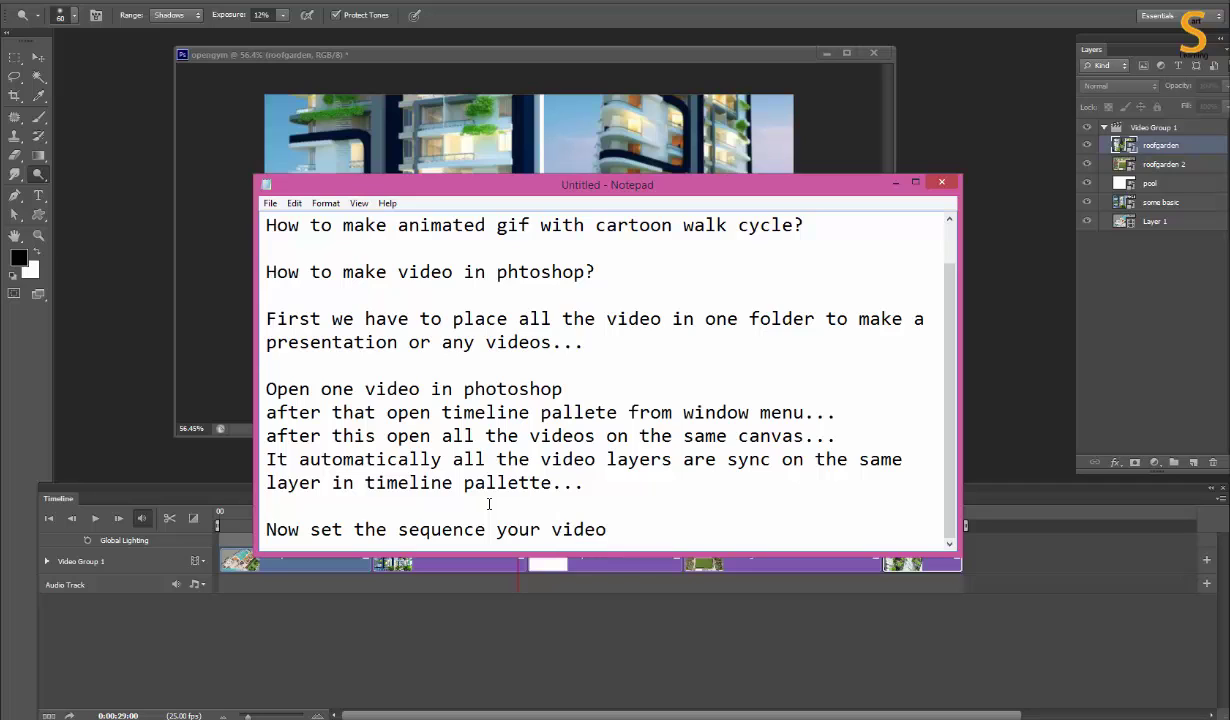
{"action": "type", "text": "s with simply"}
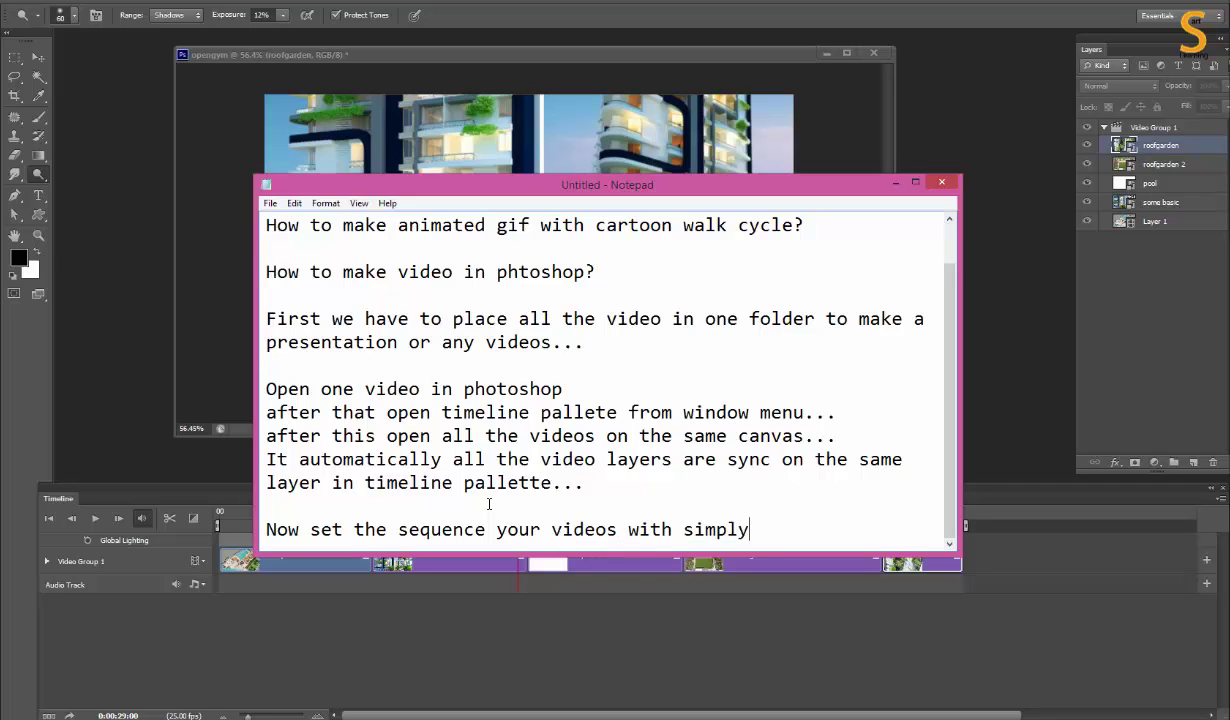
{"action": "type", "text": " drag your foo"}
{"action": "type", "text": "gae"}
{"action": "key", "text": "BackSpace"}
{"action": "key", "text": "BackSpace"}
{"action": "key", "text": "BackSpace"}
{"action": "type", "text": "age in "}
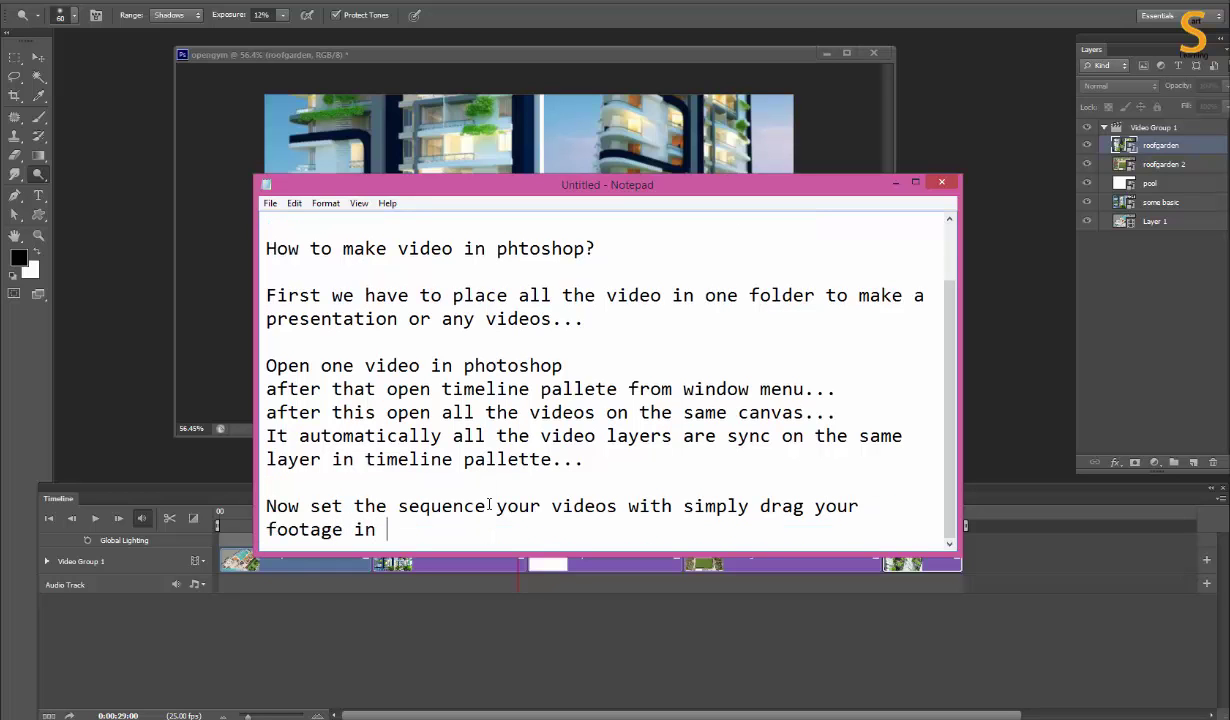
{"action": "type", "text": "layer pallete"}
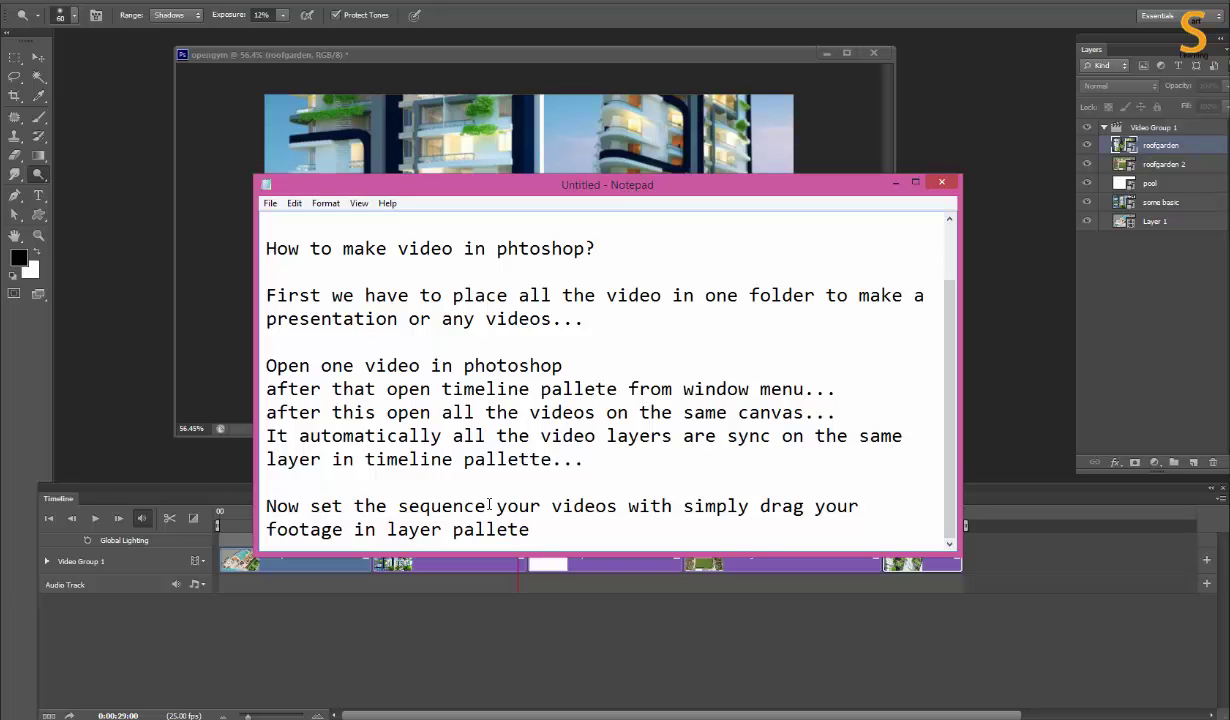
{"action": "key", "text": "Return"}
{"action": "key", "text": "Return"}
Step: Move the some basic layer to the top of the stack and scrub back to about 5 seconds
{"action": "left_click", "coordinate": [895, 183]}
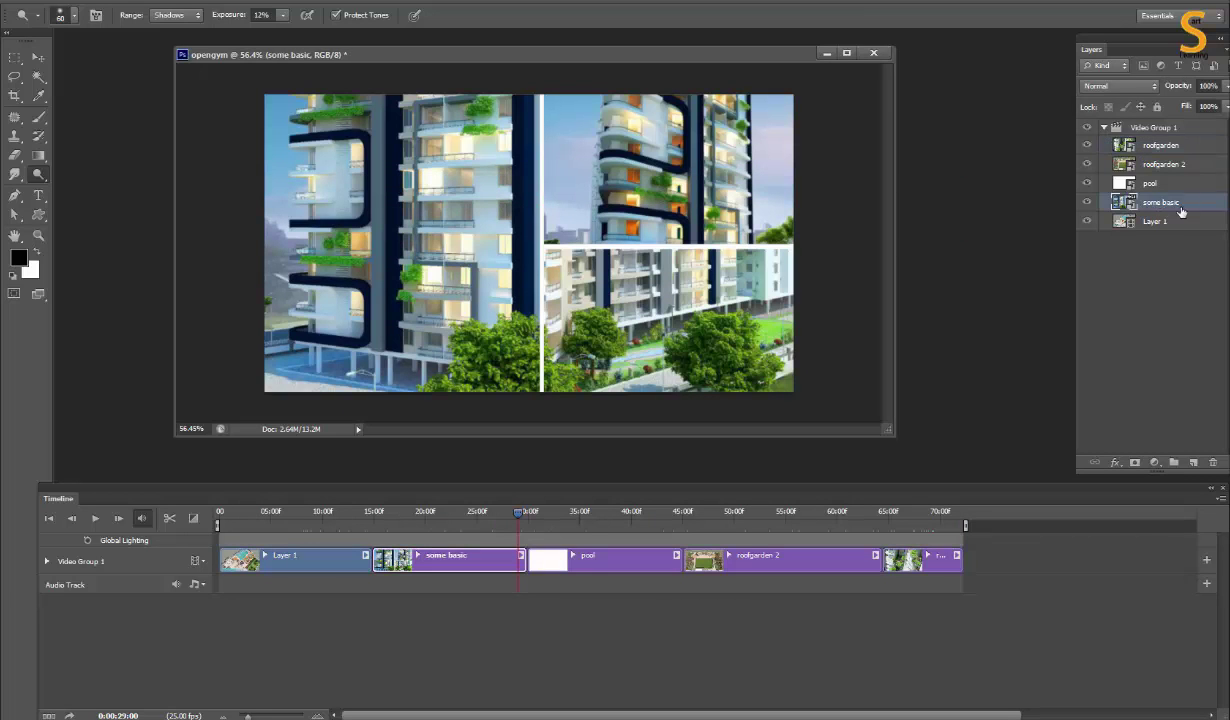
{"action": "left_click_drag", "start_coordinate": [1163, 205], "coordinate": [1160, 136]}
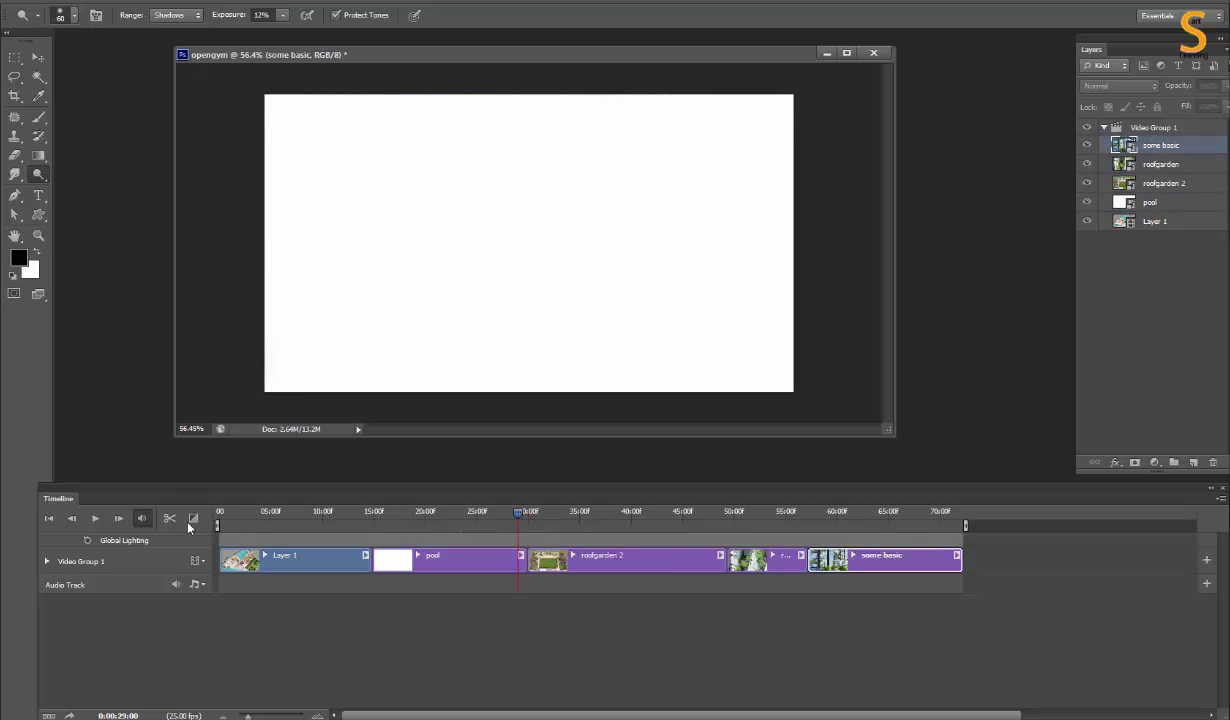
{"action": "left_click_drag", "start_coordinate": [512, 515], "coordinate": [271, 513]}
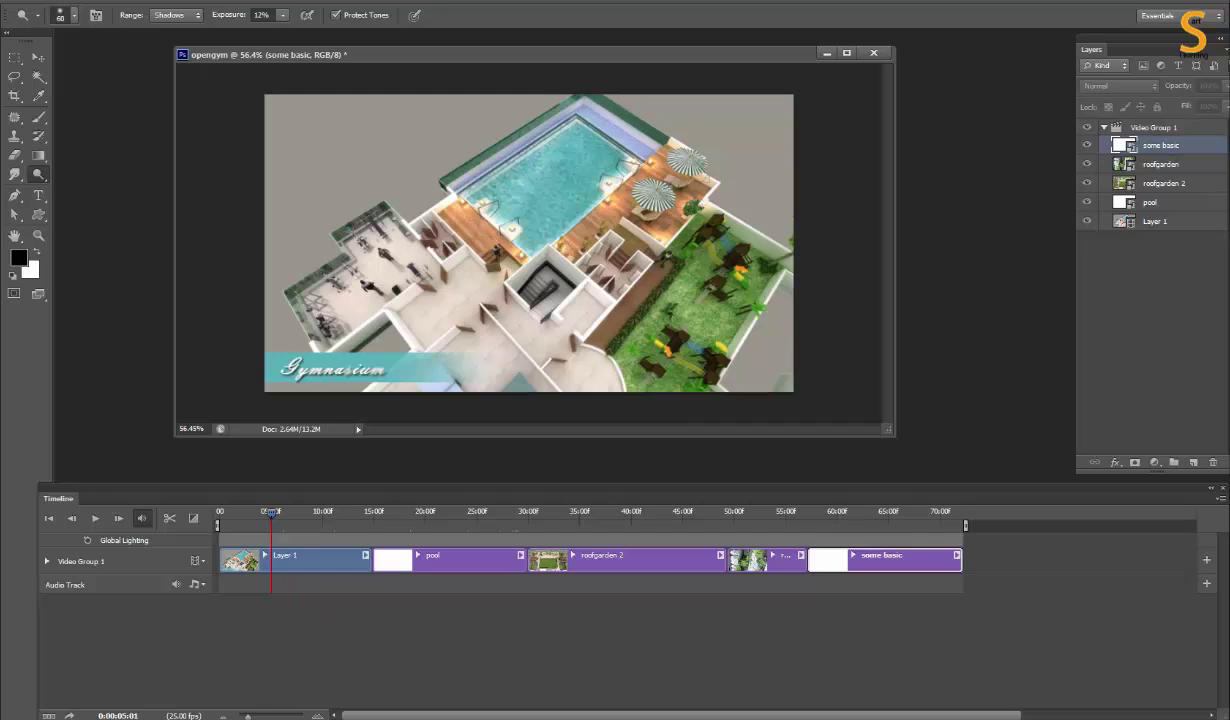
{"action": "left_click", "coordinate": [255, 708]}
Step: Note that videos can be moved on the timeline, then move the some basic clip to the start
{"action": "type", "text": "If you have any pro"}
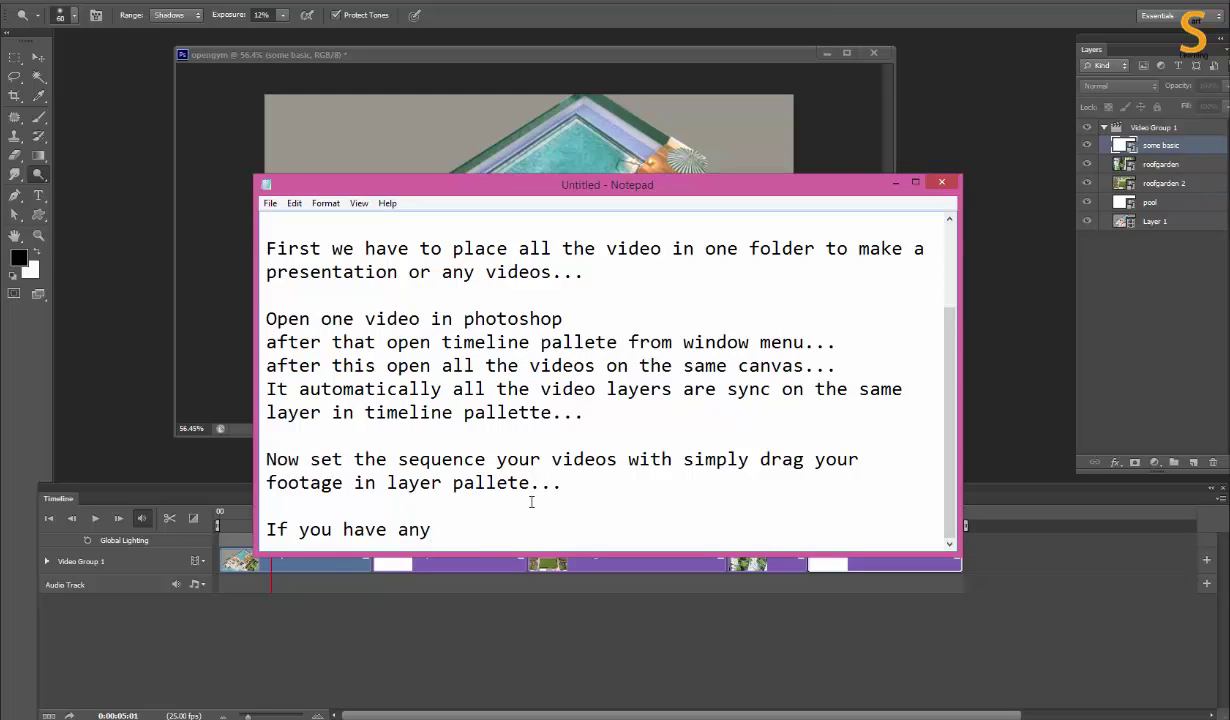
{"action": "type", "text": "blem with adjust sequence you can simpl"}
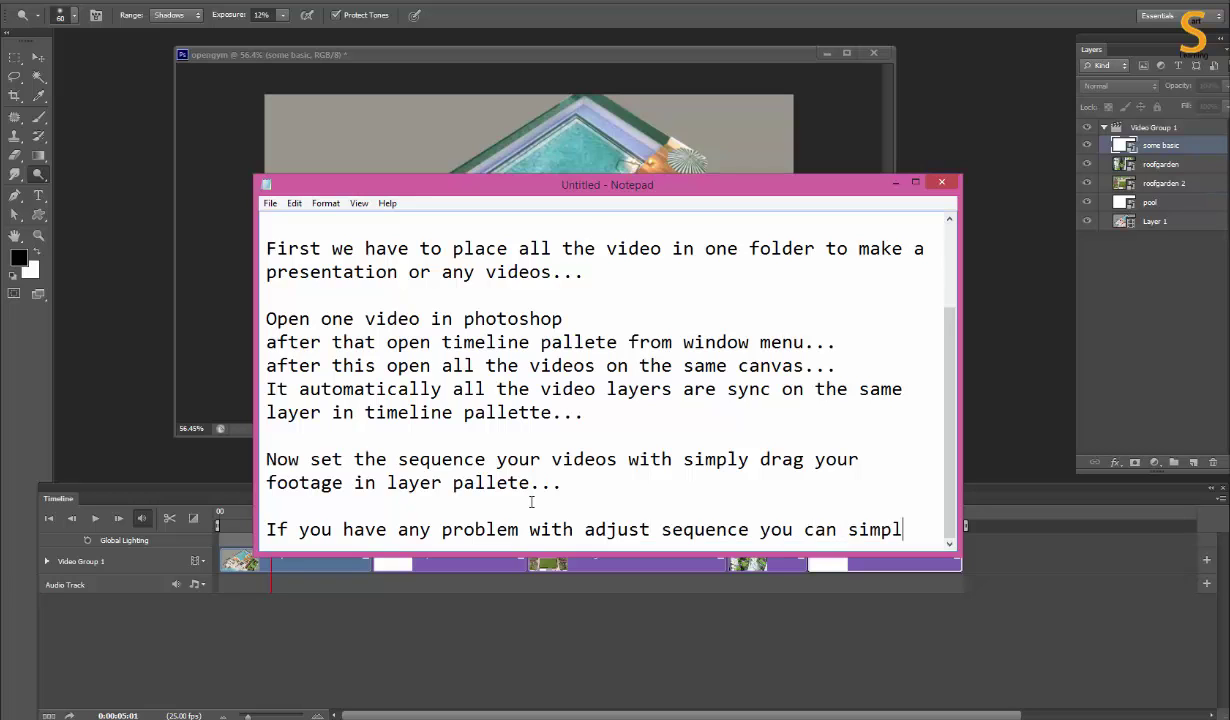
{"action": "type", "text": "y move videos on timle"}
{"action": "key", "text": "BackSpace"}
{"action": "key", "text": "BackSpace"}
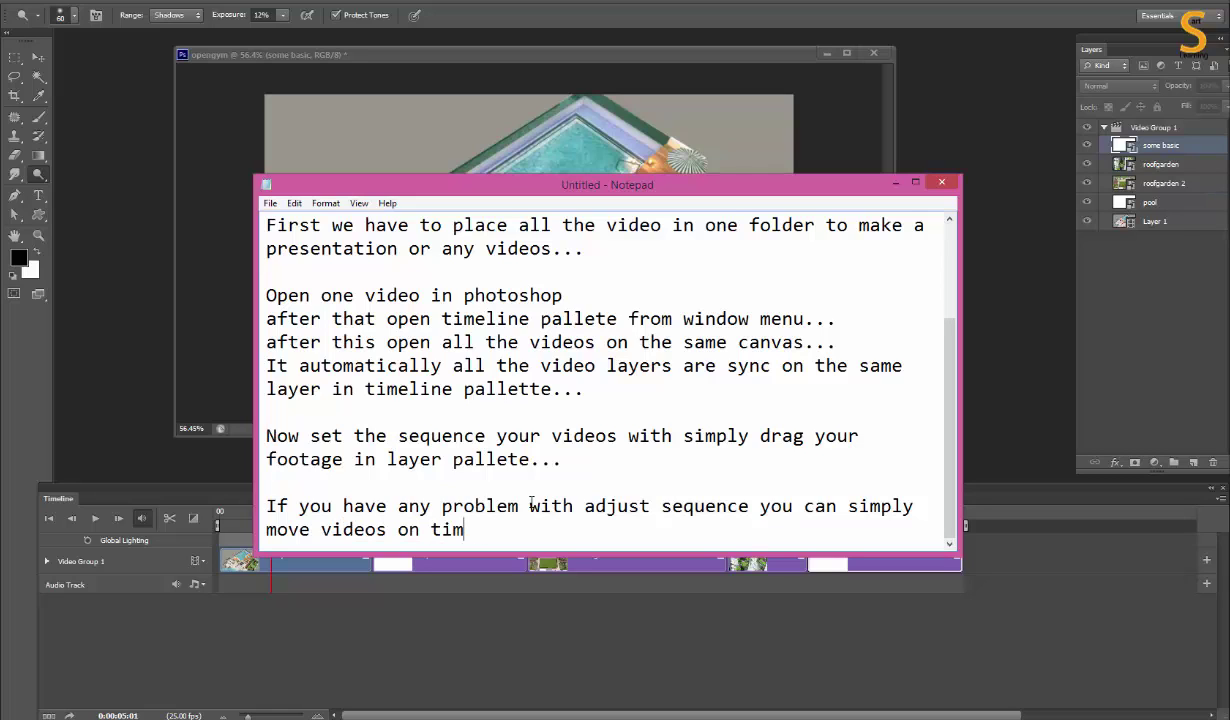
{"action": "type", "text": "ne also"}
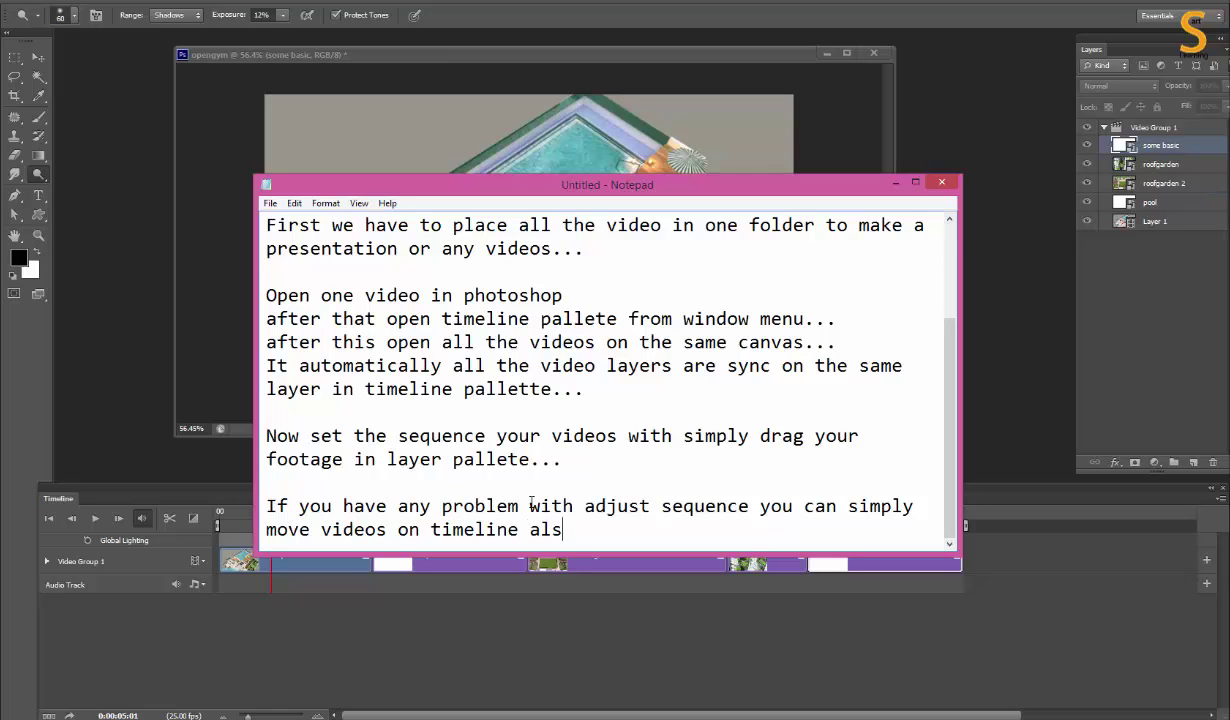
{"action": "type", "text": ".."}
{"action": "key", "text": "Return"}
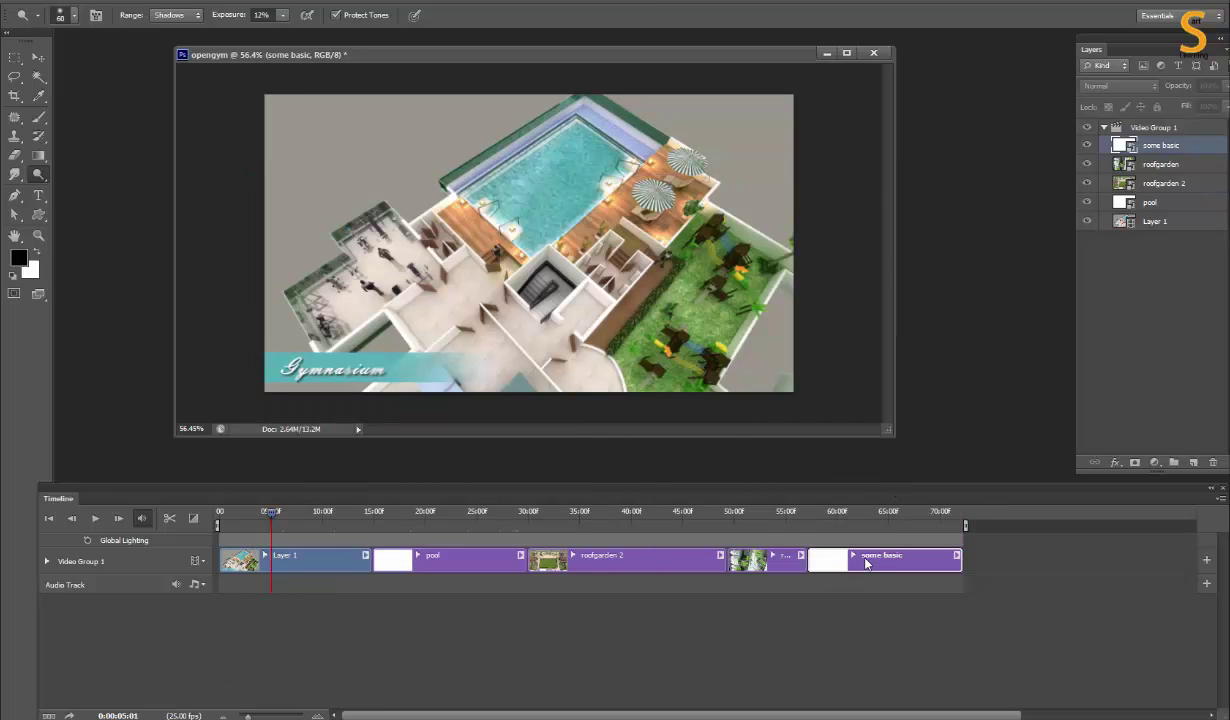
{"action": "left_click_drag", "start_coordinate": [866, 563], "coordinate": [226, 555]}
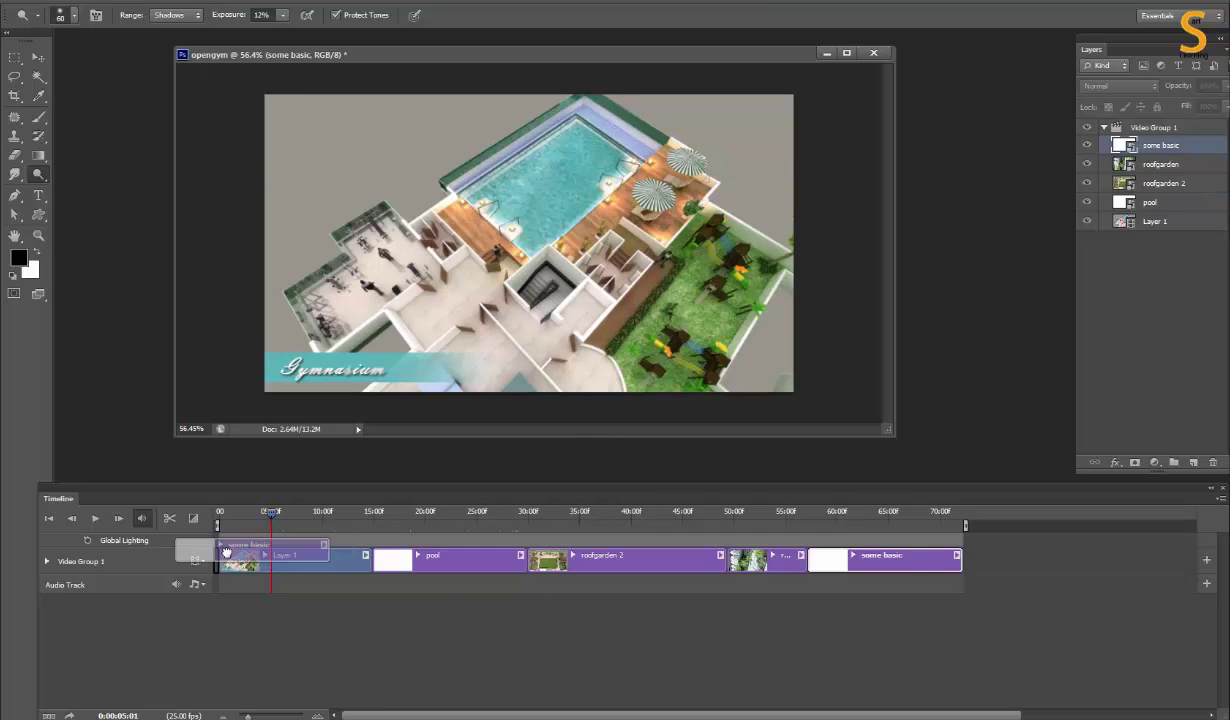
Step: Place the Layer 1 clip after pool and scrub through the reordered clips
{"action": "left_click_drag", "start_coordinate": [480, 566], "coordinate": [598, 582]}
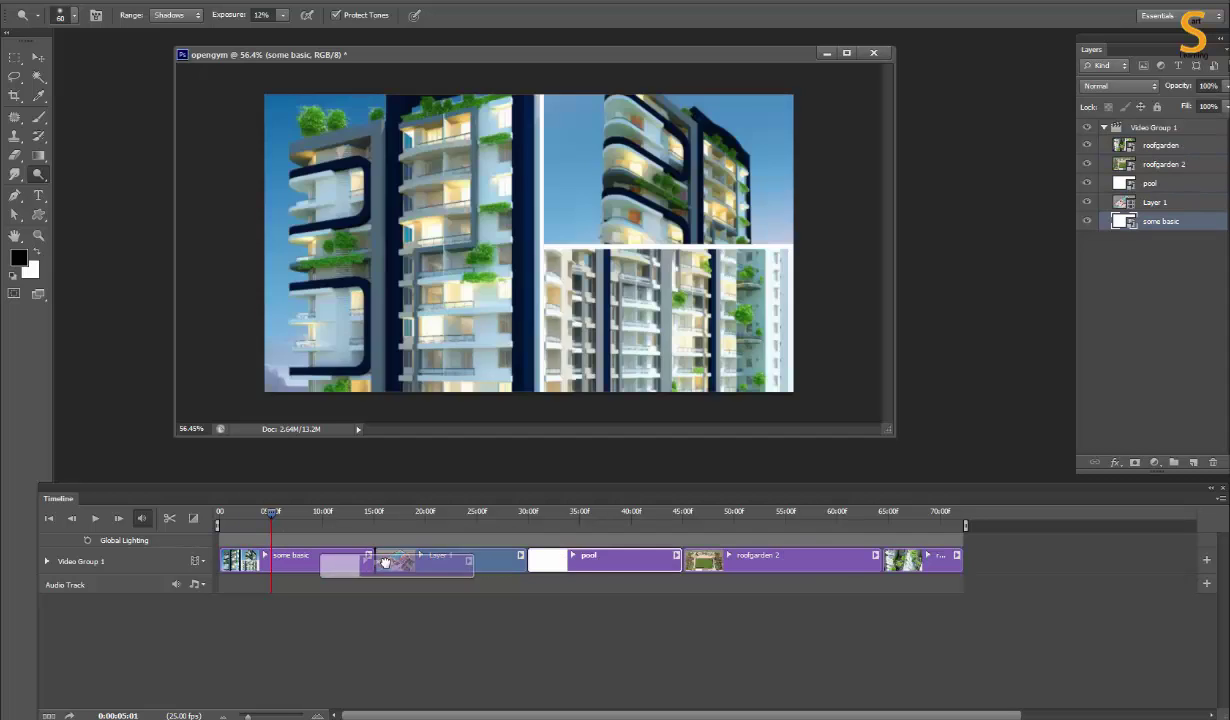
{"action": "mouse_move", "coordinate": [273, 516]}
{"action": "left_mouse_down"}
{"action": "mouse_move", "coordinate": [798, 517]}
{"action": "mouse_move", "coordinate": [942, 540]}
{"action": "mouse_move", "coordinate": [200, 545]}
{"action": "left_mouse_up"}
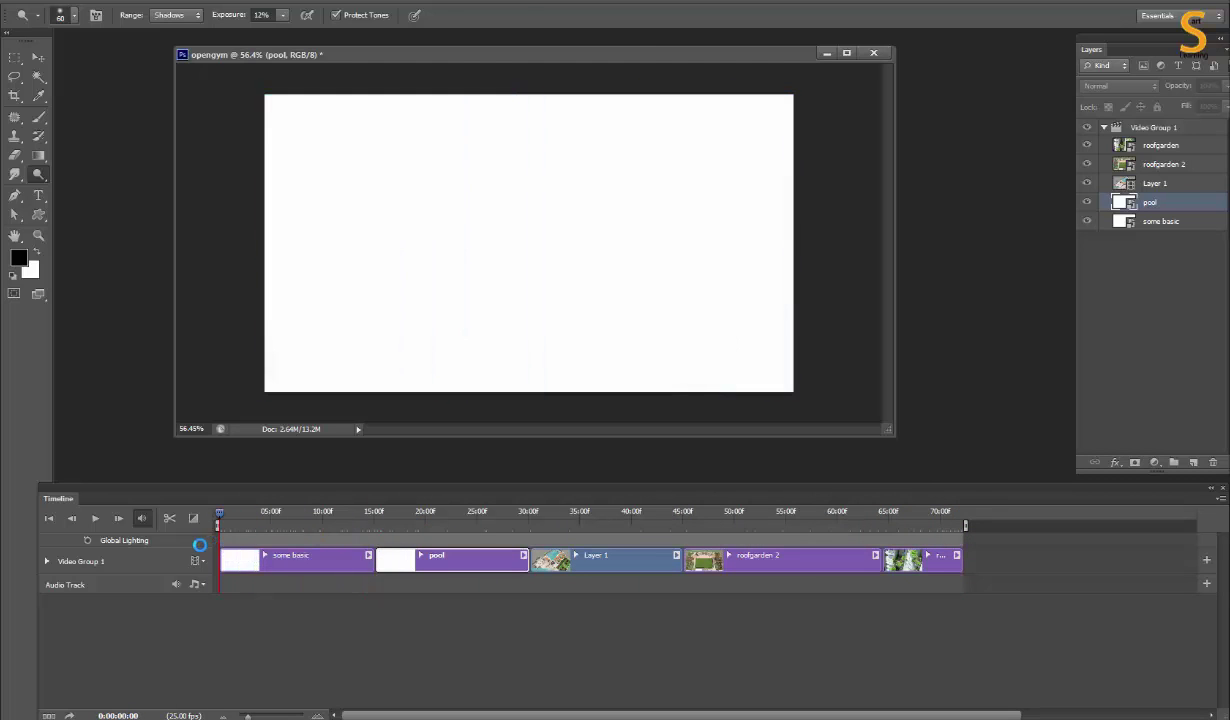
Step: Add notes about titles after importing videos and animating position, scaling and effects
{"action": "left_click", "coordinate": [185, 635]}
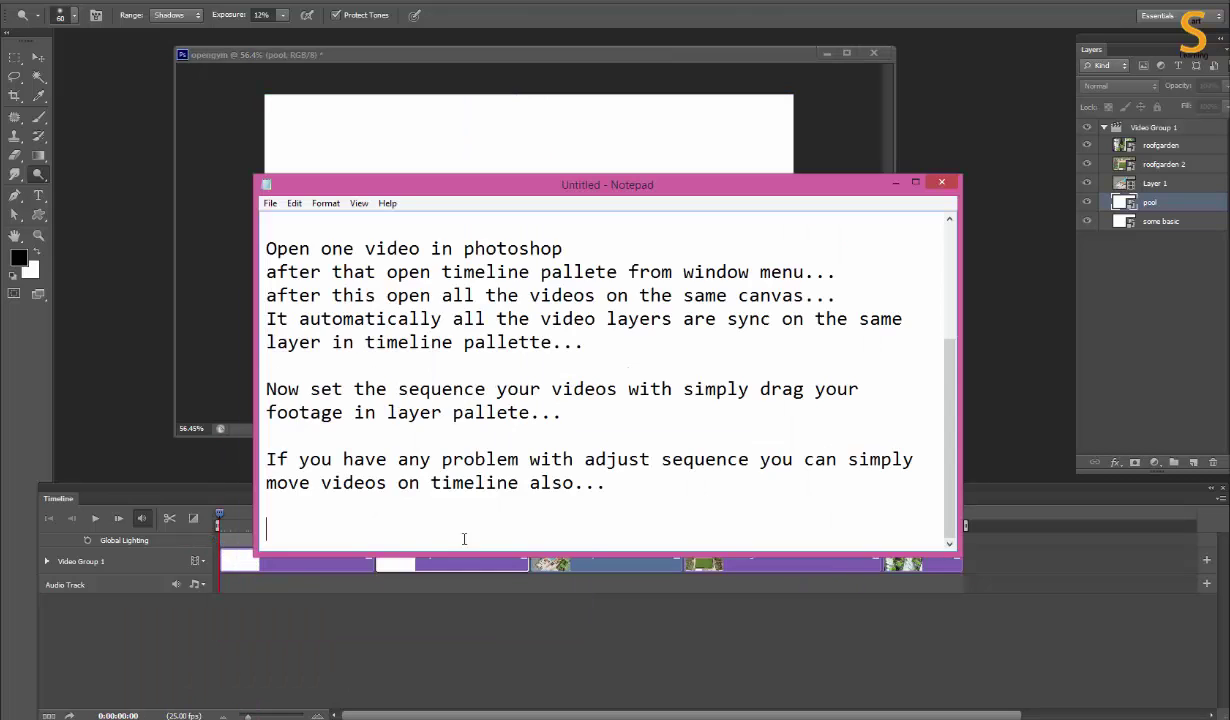
{"action": "type", "text": "If you want some text title you can also make a"}
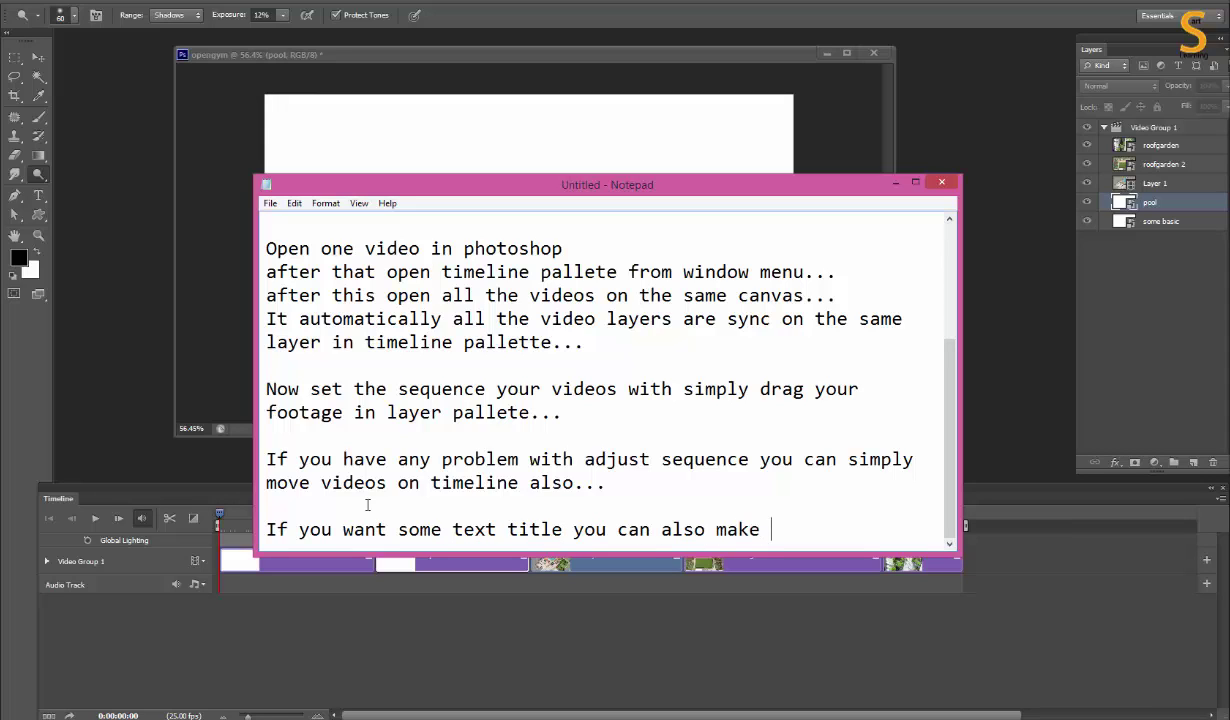
{"action": "type", "text": "fter i"}
{"action": "type", "text": "mporting a"}
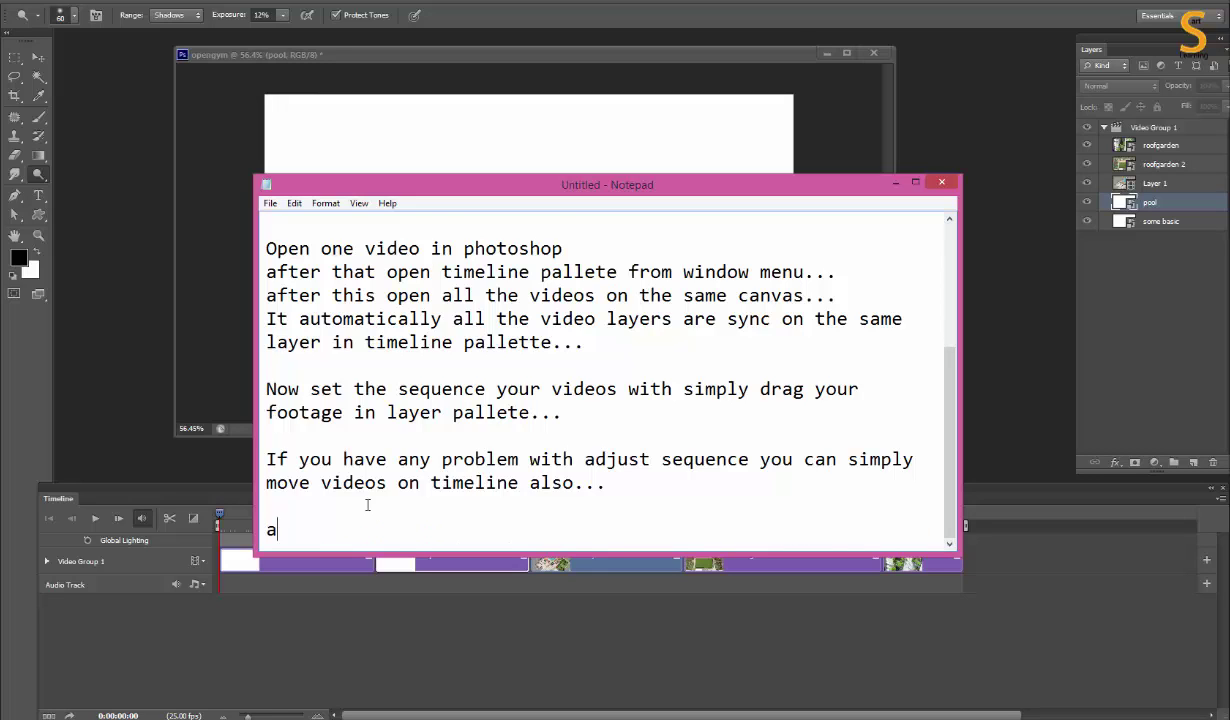
{"action": "type", "text": "ll the videos."}
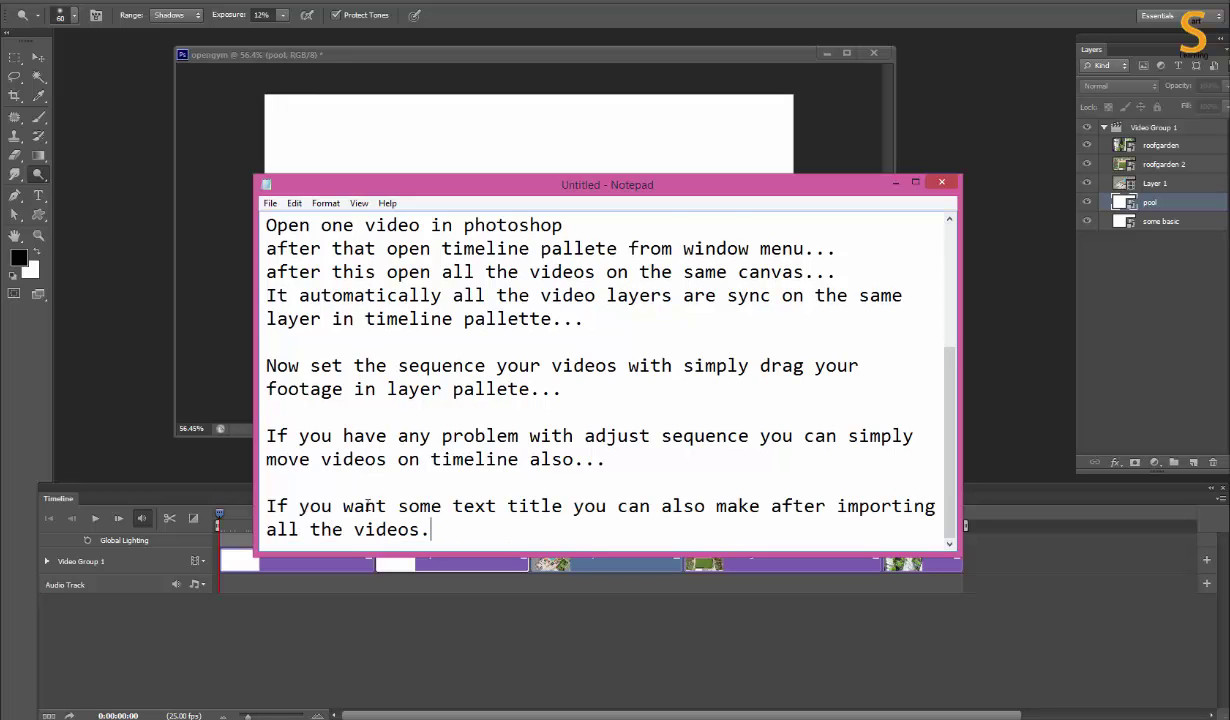
{"action": "key", "text": "Return"}
{"action": "type", "text": "You ca"}
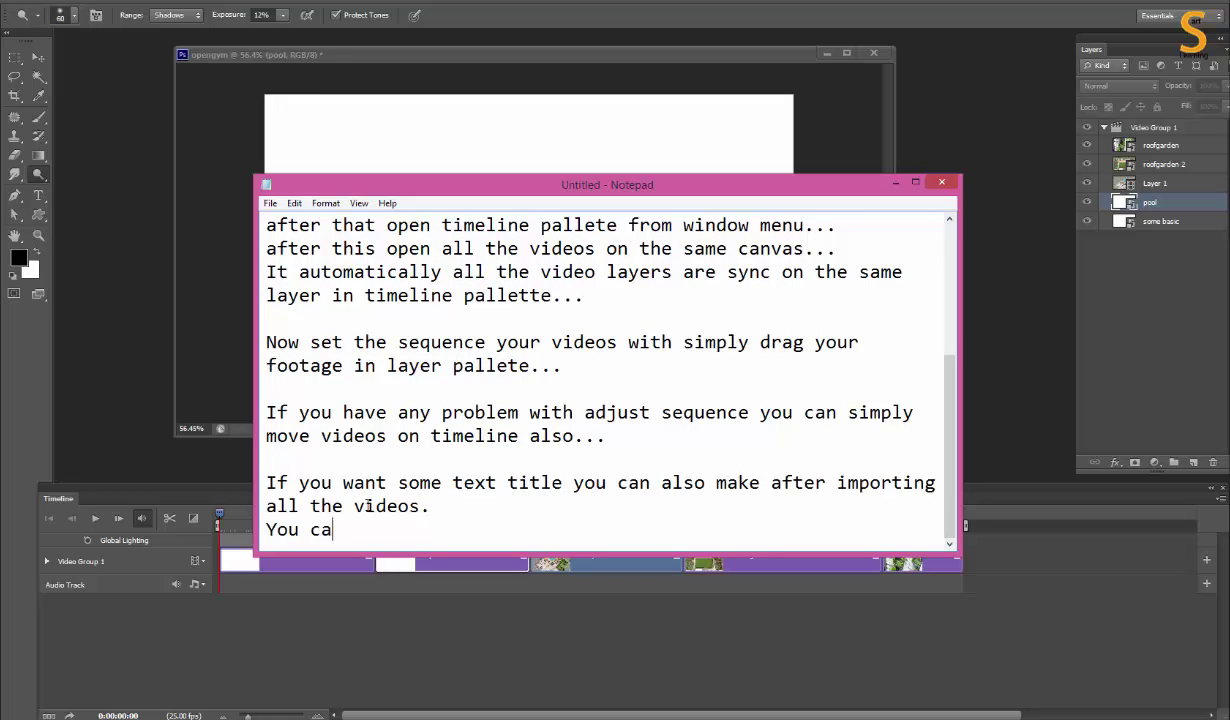
{"action": "type", "text": "n animate whatever youwa"}
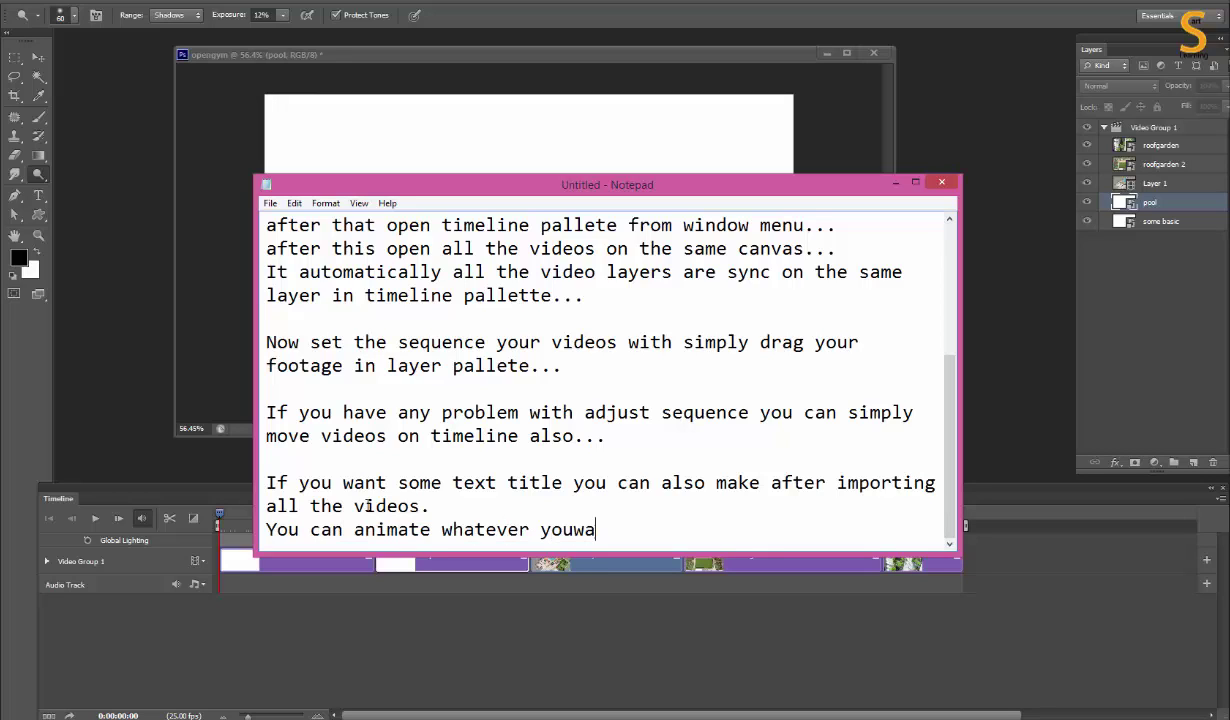
{"action": "key", "text": "BackSpace"}
{"action": "key", "text": "BackSpace"}
{"action": "key", "text": "BackSpace"}
{"action": "key", "text": "BackSpace"}
{"action": "type", "text": "want like position,scaling,effects etc..."}
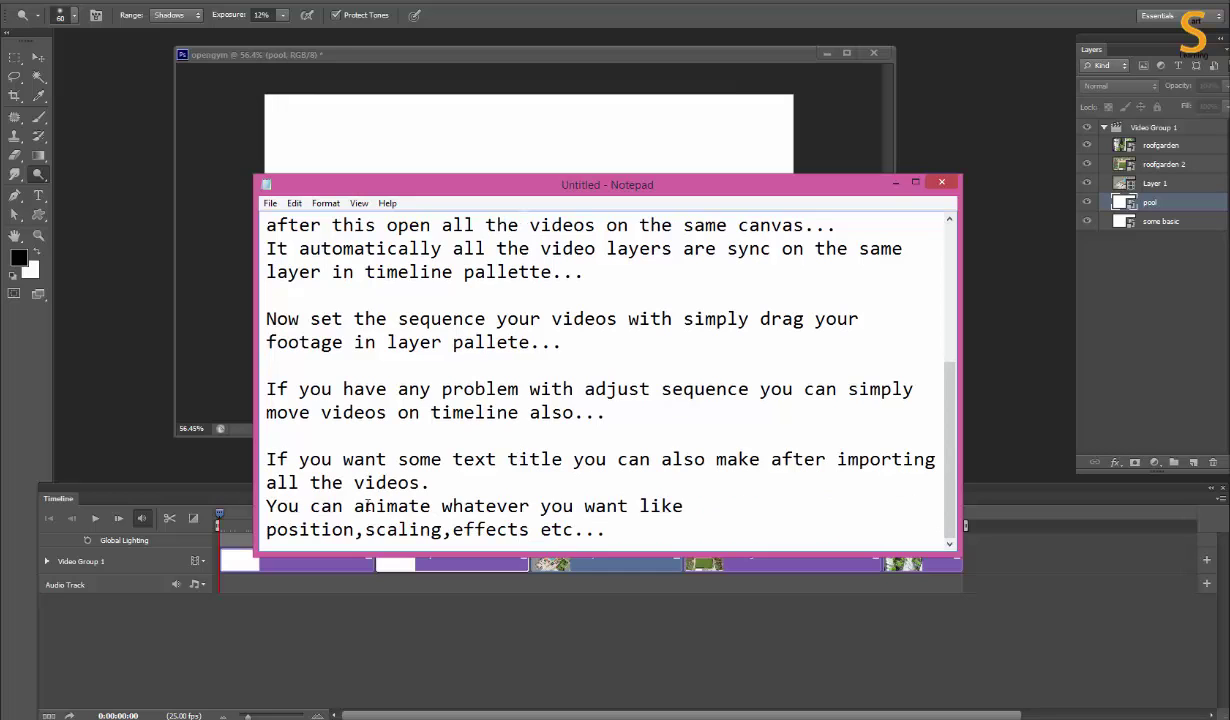
{"action": "left_click", "coordinate": [895, 182]}
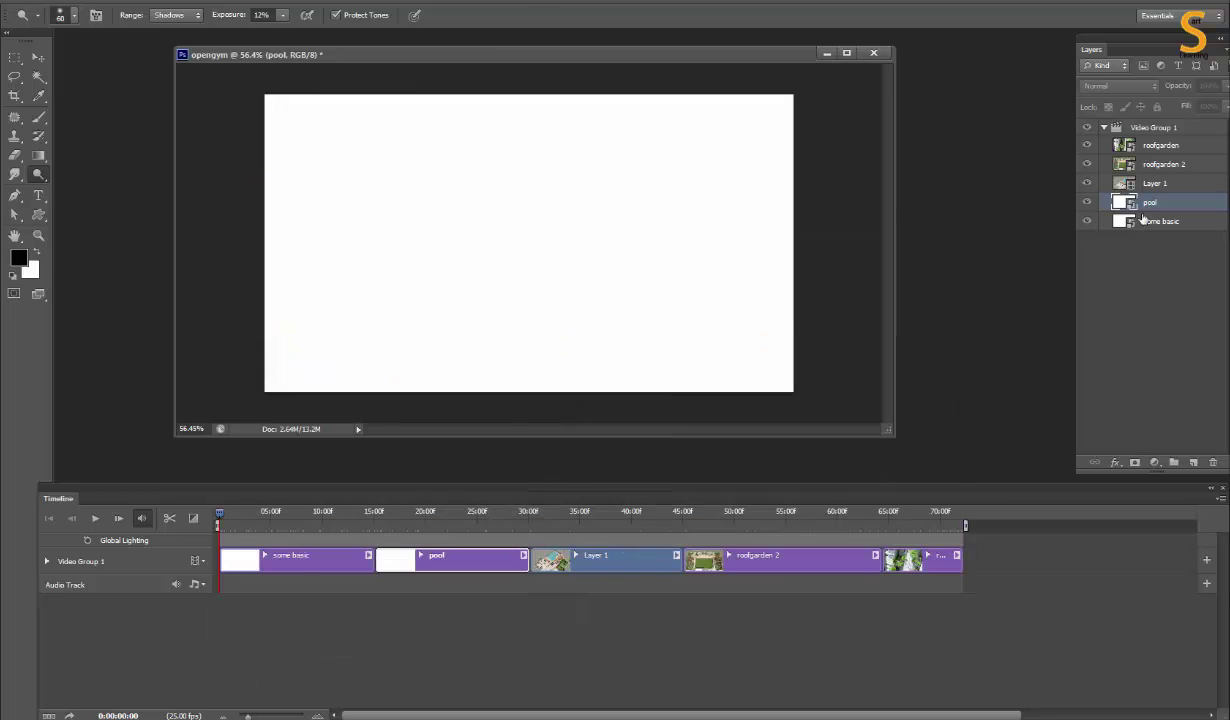
Step: Write the title 'DLB Group Presents' at 32 pt, centred on two lines
{"action": "left_click", "coordinate": [1140, 147]}
{"action": "key", "text": "t"}
{"action": "left_click", "coordinate": [485, 232]}
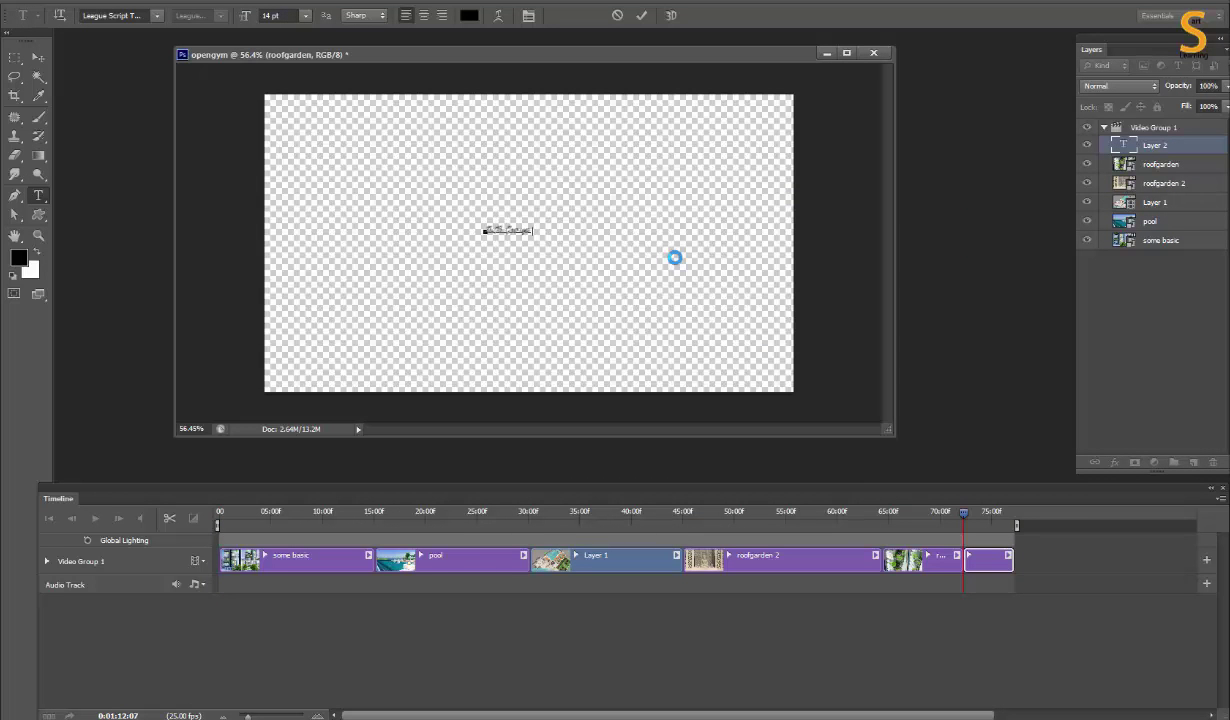
{"action": "key", "text": "ctrl+a"}
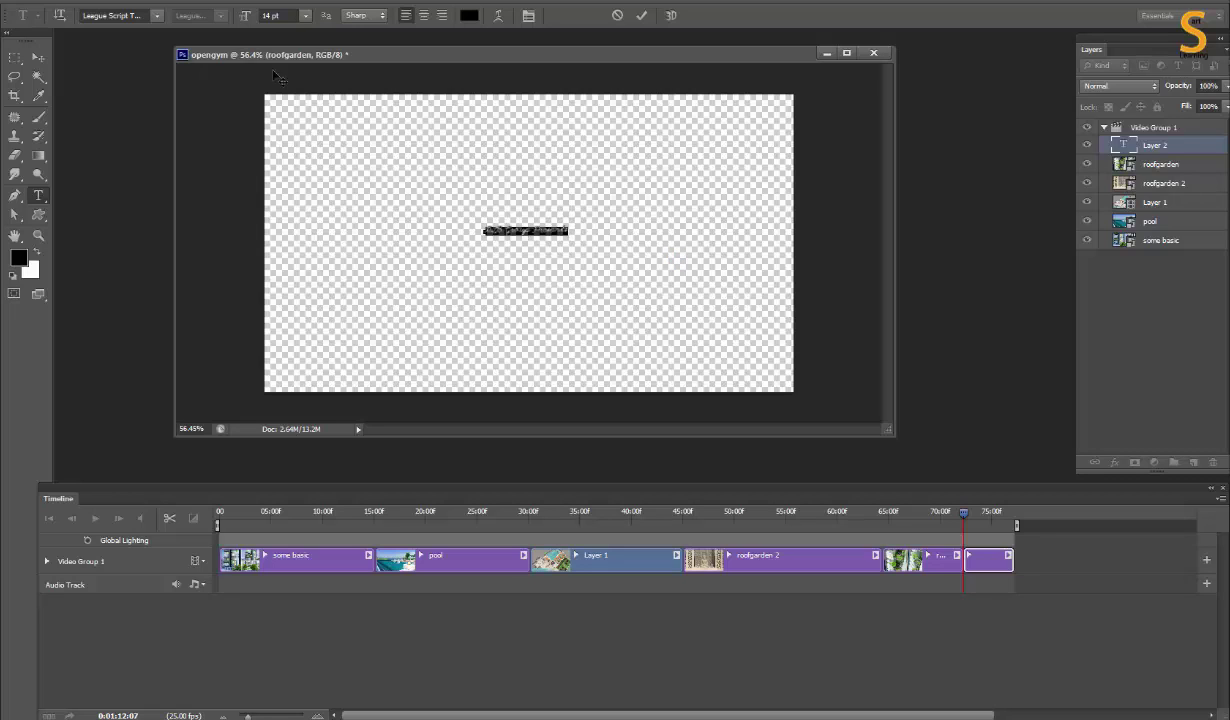
{"action": "left_click_drag", "start_coordinate": [246, 16], "coordinate": [264, 16]}
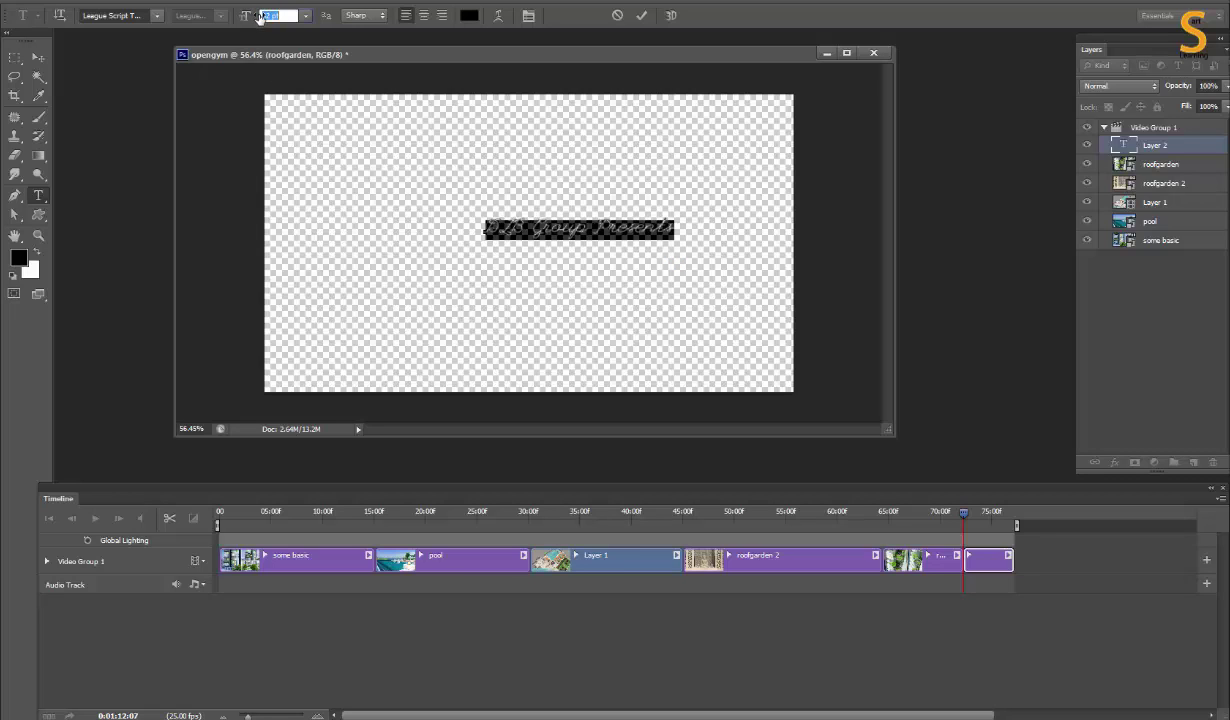
{"action": "left_click_drag", "start_coordinate": [264, 16], "coordinate": [257, 22]}
{"action": "left_click", "coordinate": [424, 15]}
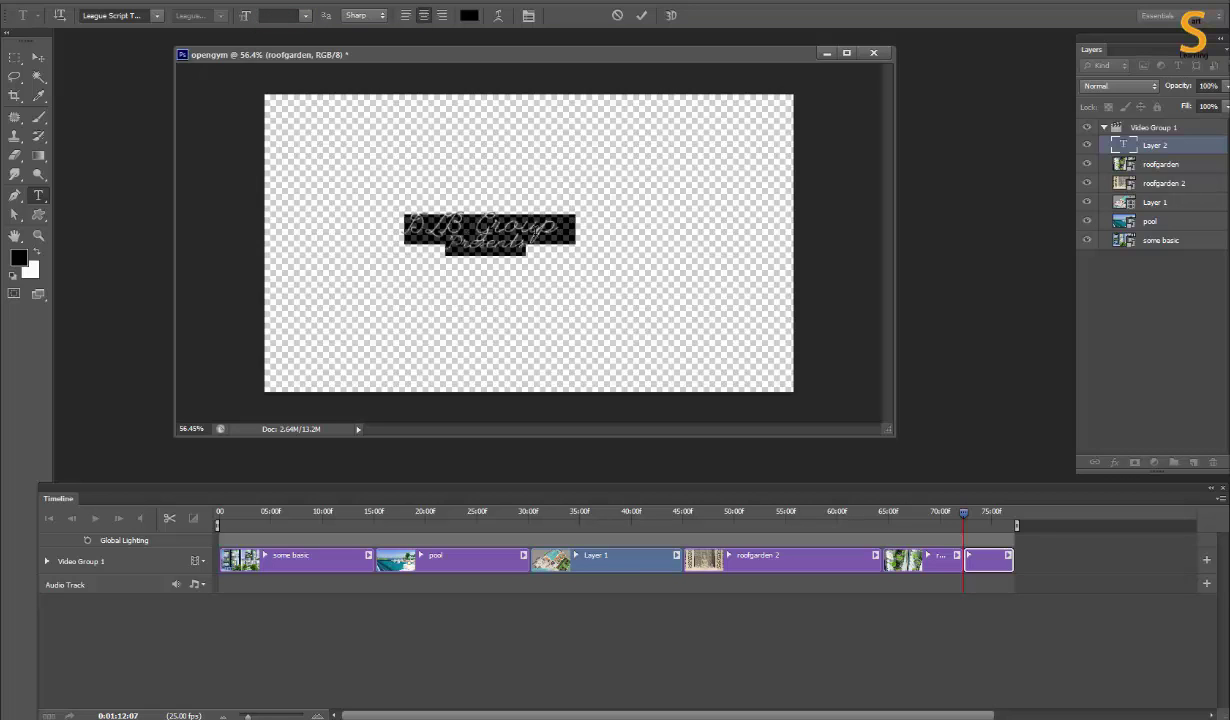
{"action": "left_click", "coordinate": [40, 59]}
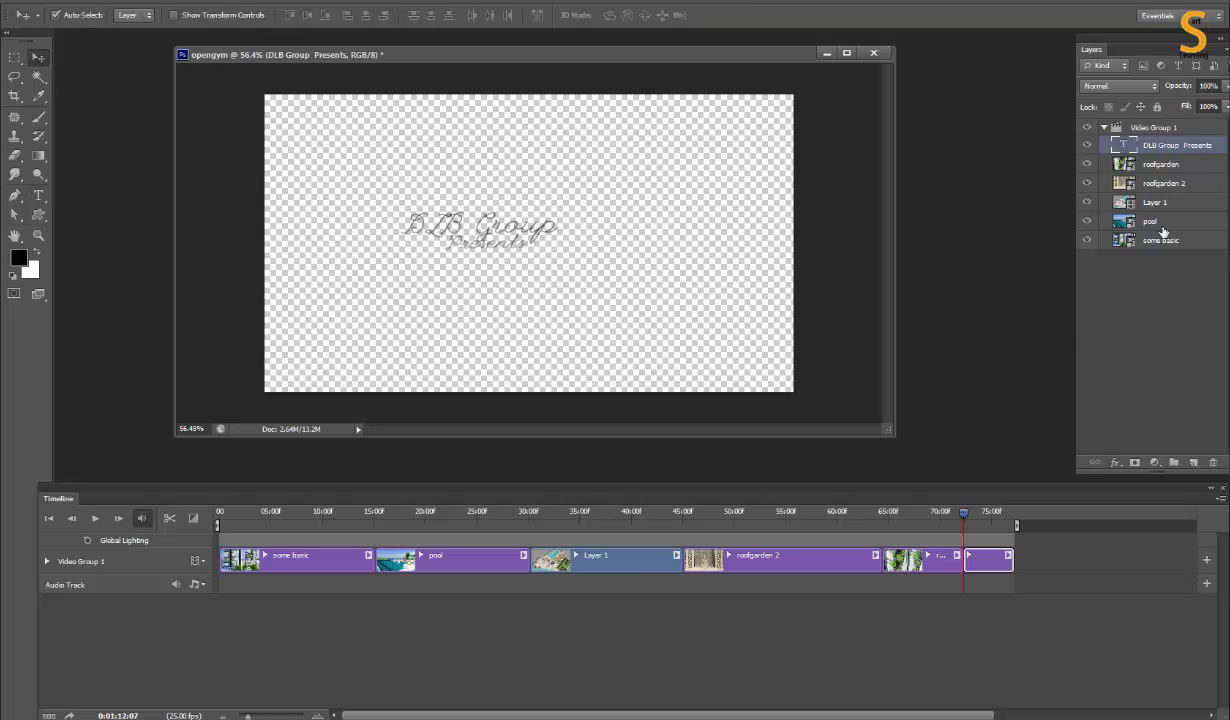
Step: Add a white-filled bottom layer whose clip spans the whole video
{"action": "left_click", "coordinate": [1191, 462]}
{"action": "left_click_drag", "start_coordinate": [1150, 145], "coordinate": [1153, 240]}
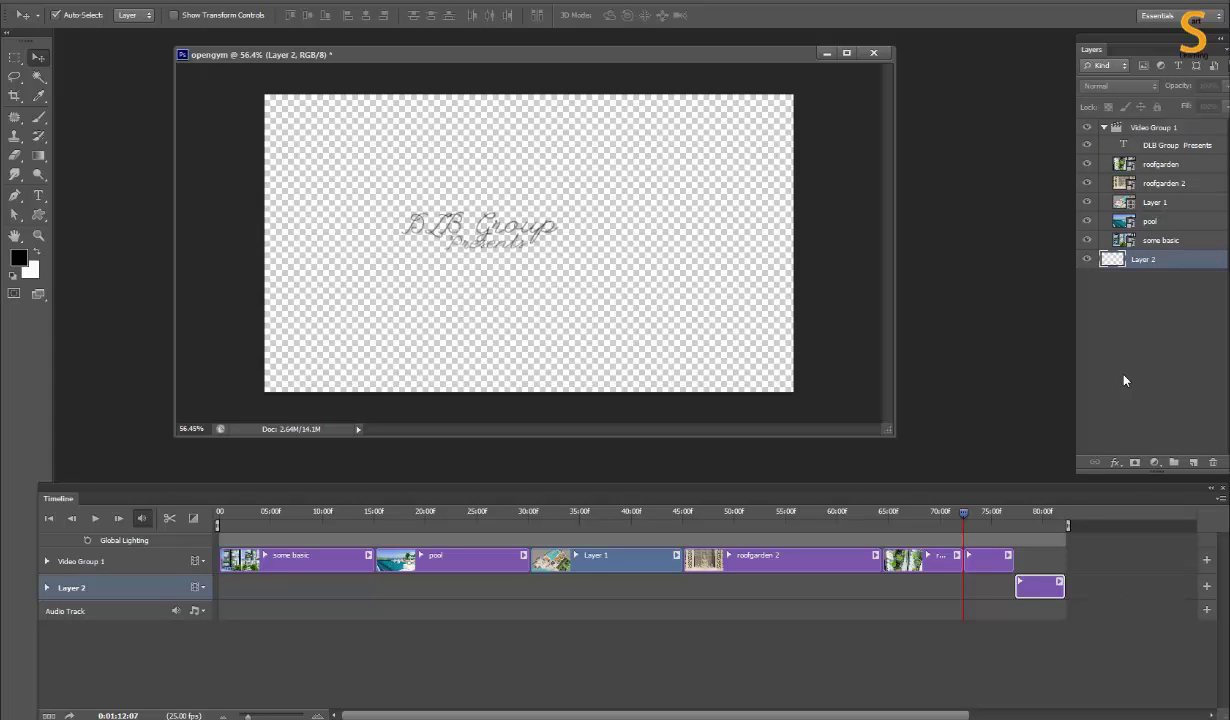
{"action": "left_click", "coordinate": [1036, 512]}
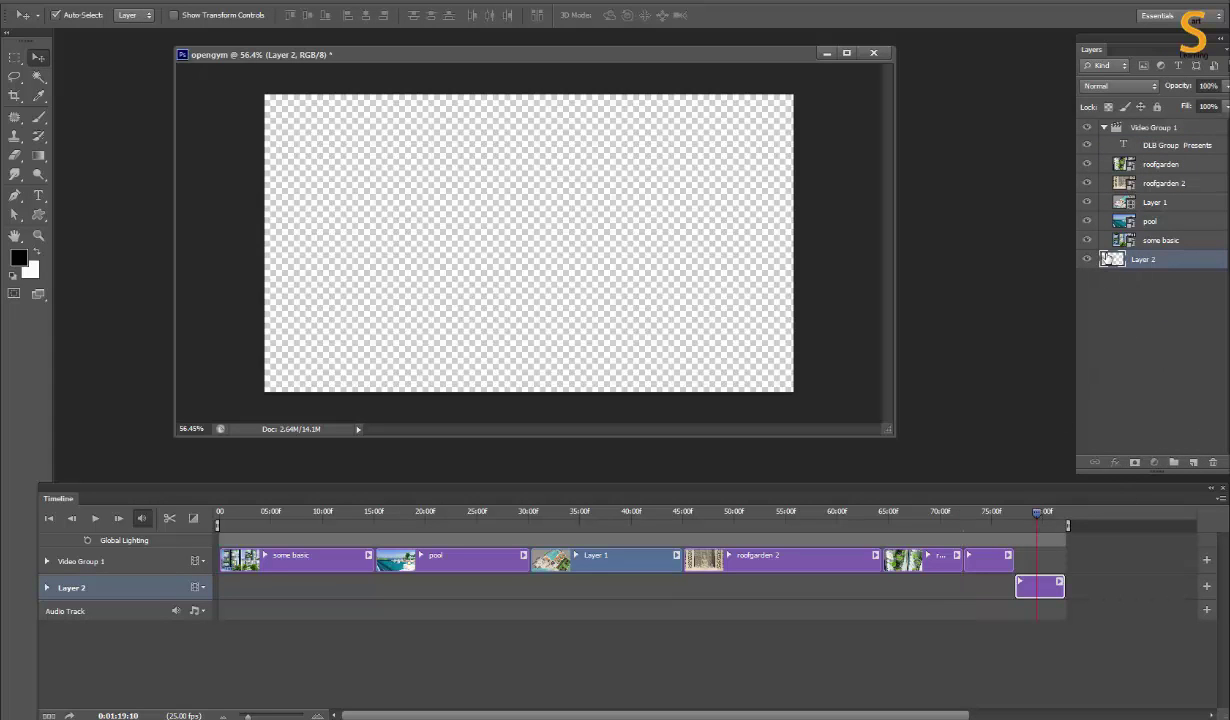
{"action": "key", "text": "ctrl+BackSpace"}
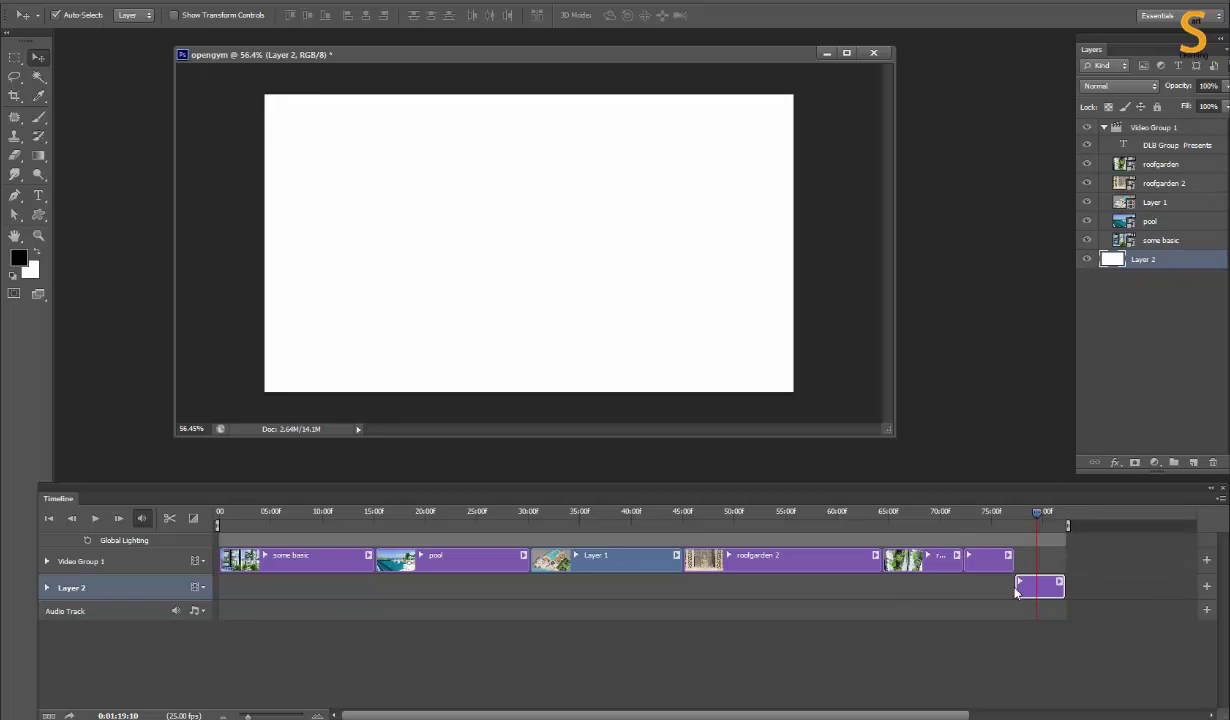
{"action": "left_click_drag", "start_coordinate": [1017, 585], "coordinate": [195, 582]}
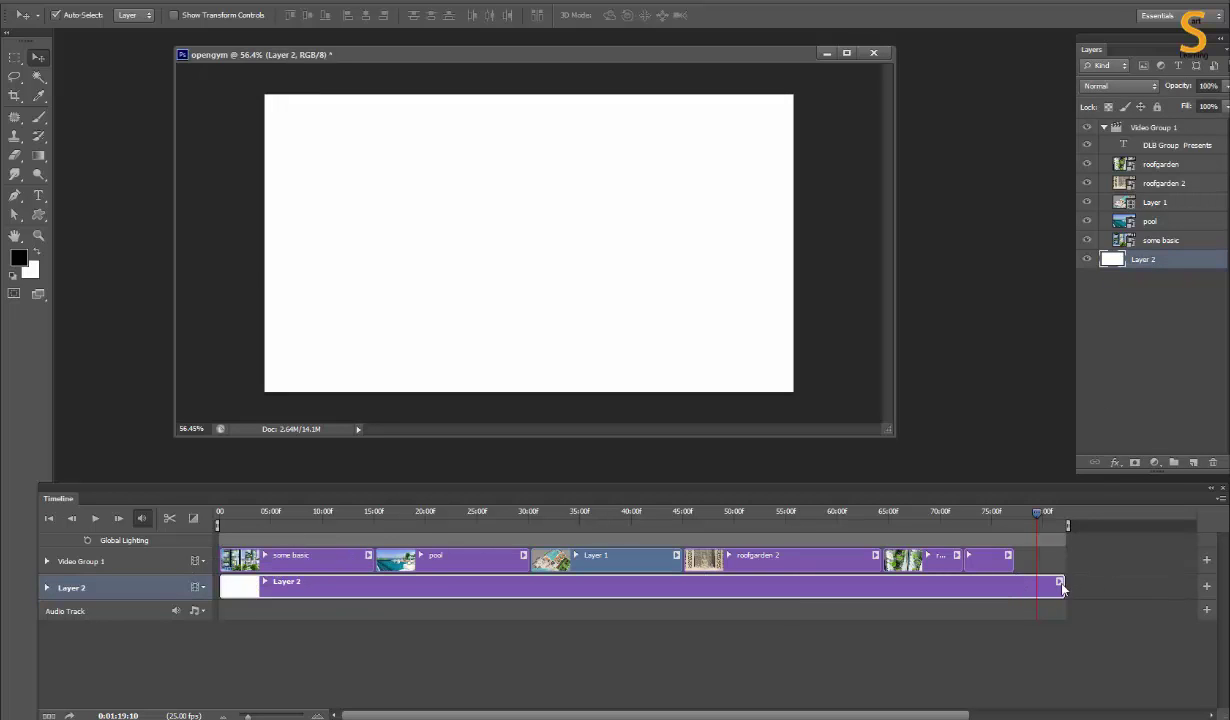
{"action": "left_click_drag", "start_coordinate": [1061, 583], "coordinate": [1014, 583]}
{"action": "mouse_move", "coordinate": [1000, 525]}
{"action": "left_mouse_down"}
{"action": "mouse_move", "coordinate": [275, 526]}
{"action": "mouse_move", "coordinate": [994, 525]}
{"action": "left_mouse_up"}
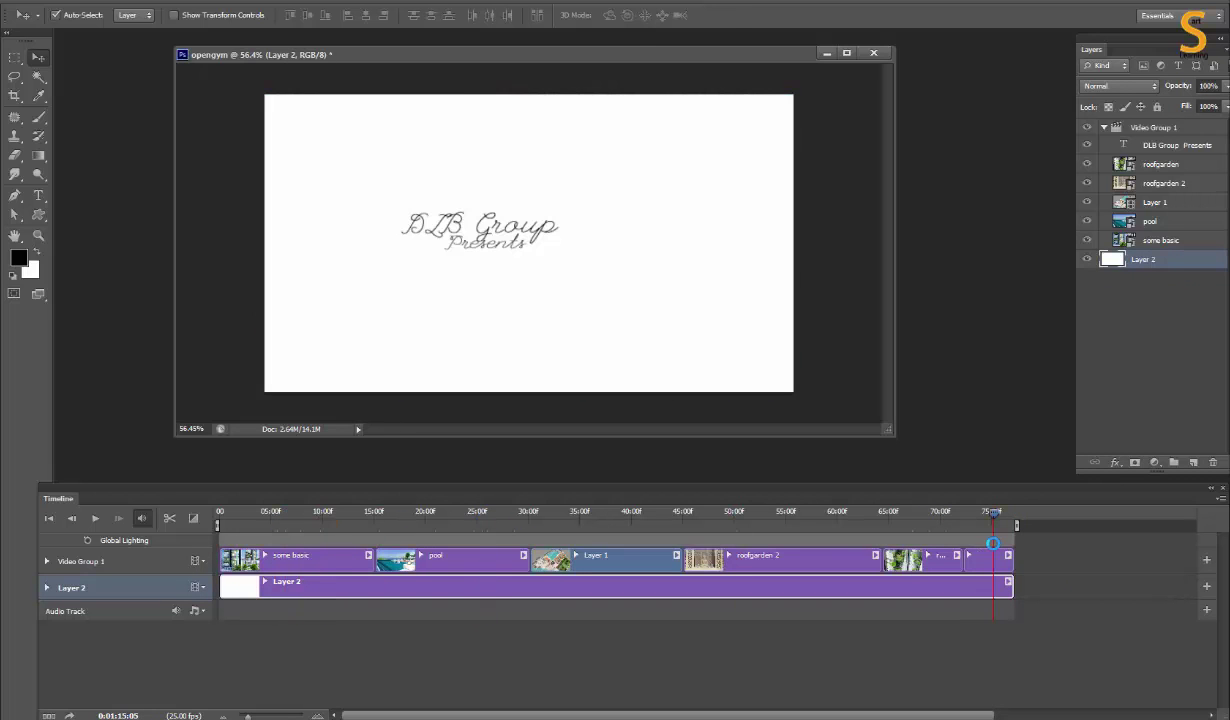
Step: Nudge the title right and set 'DLB Group' in the Magneto font
{"action": "left_click", "coordinate": [515, 232]}
{"action": "left_click_drag", "start_coordinate": [515, 232], "coordinate": [574, 238]}
{"action": "double_click", "coordinate": [1124, 145]}
{"action": "left_click", "coordinate": [463, 232]}
{"action": "key", "text": "ctrl+a"}
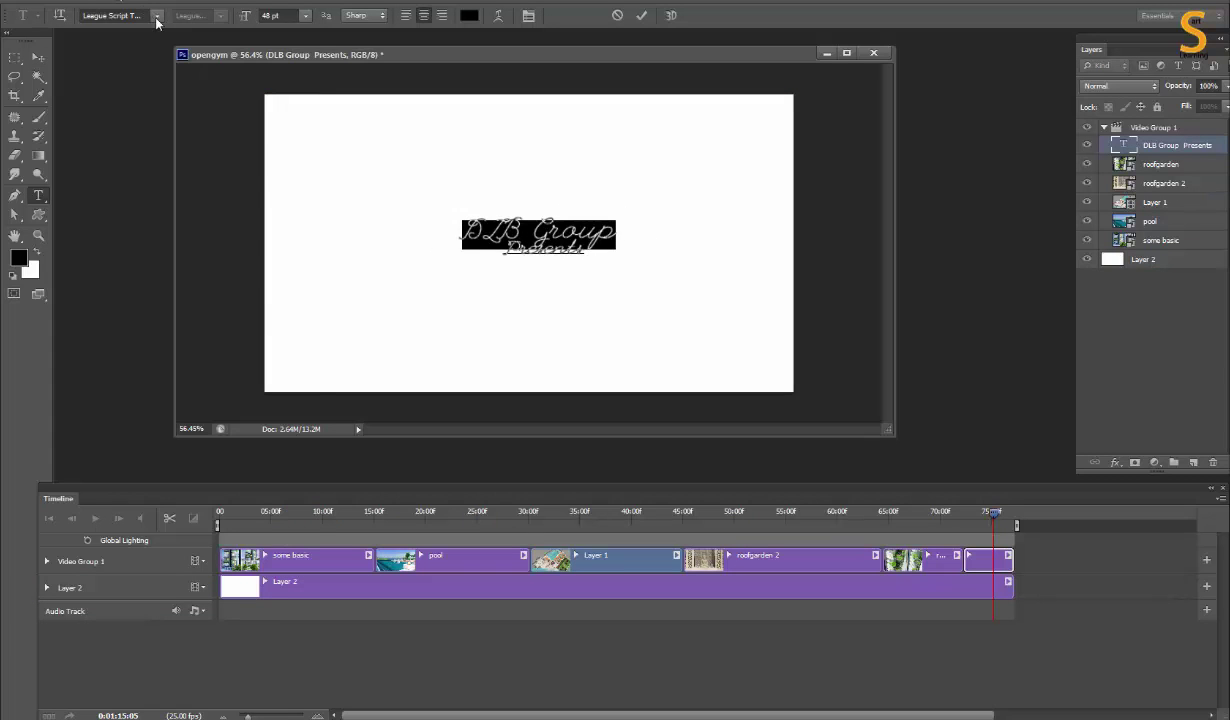
{"action": "left_click", "coordinate": [157, 16]}
{"action": "left_click", "coordinate": [154, 175]}
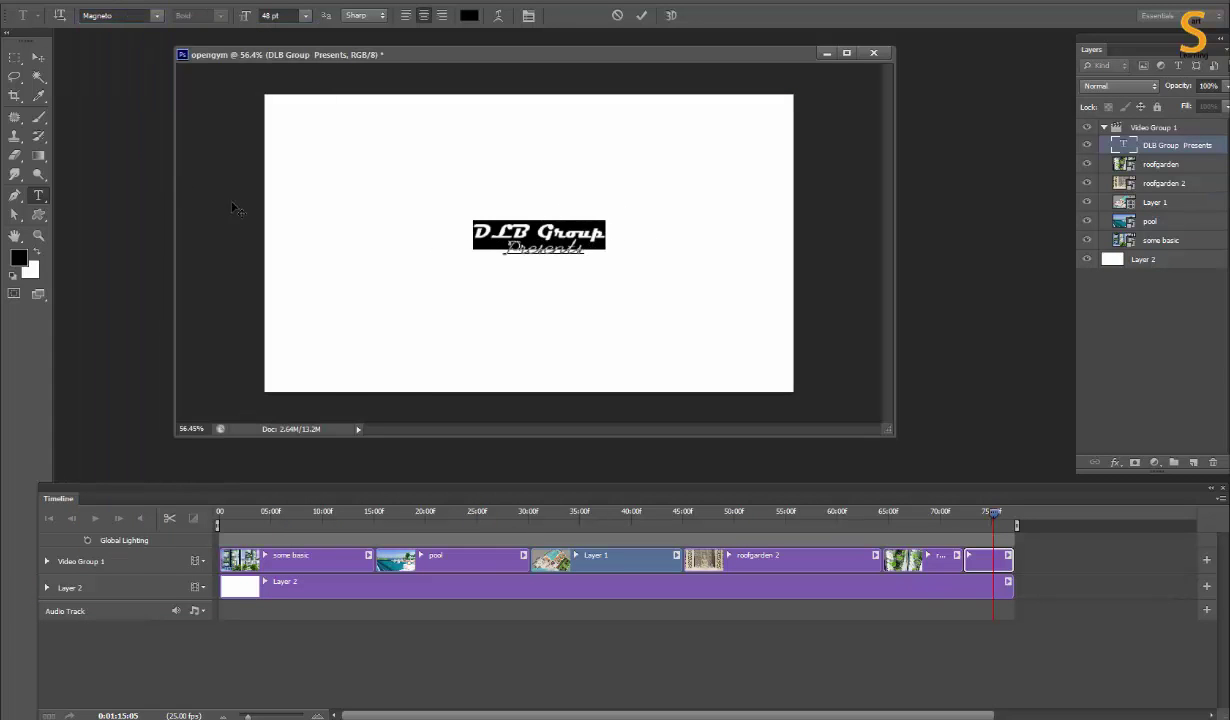
{"action": "left_click", "coordinate": [38, 57]}
Step: Shift the title slightly up-left and move its clip to the video start
{"action": "left_click_drag", "start_coordinate": [556, 244], "coordinate": [551, 234]}
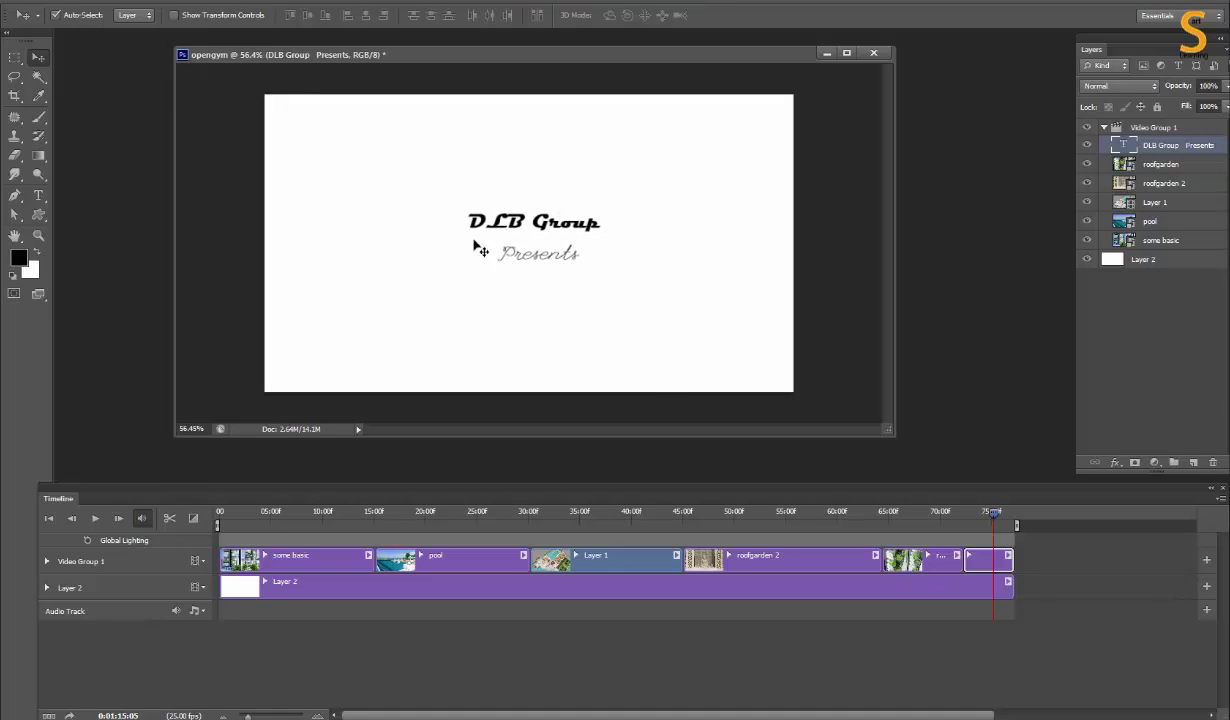
{"action": "left_click_drag", "start_coordinate": [973, 559], "coordinate": [240, 559]}
{"action": "left_click", "coordinate": [220, 513]}
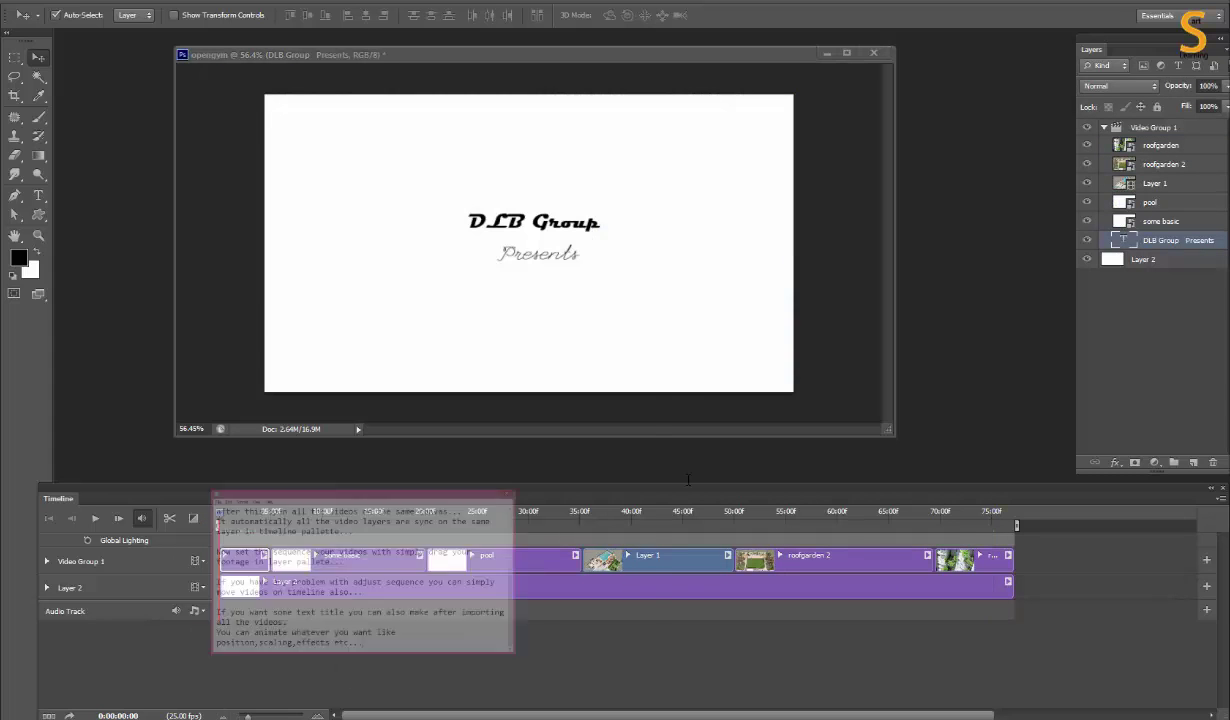
Step: Add a note about animating and giving transitions to the videos
{"action": "left_click", "coordinate": [349, 550]}
{"action": "key", "text": "Return"}
{"action": "key", "text": "Return"}
{"action": "type", "text": "Now startmatio"}
{"action": "key", "text": "BackSpace"}
{"action": "key", "text": "BackSpace"}
{"action": "key", "text": "BackSpace"}
{"action": "type", "text": "te and give transction"}
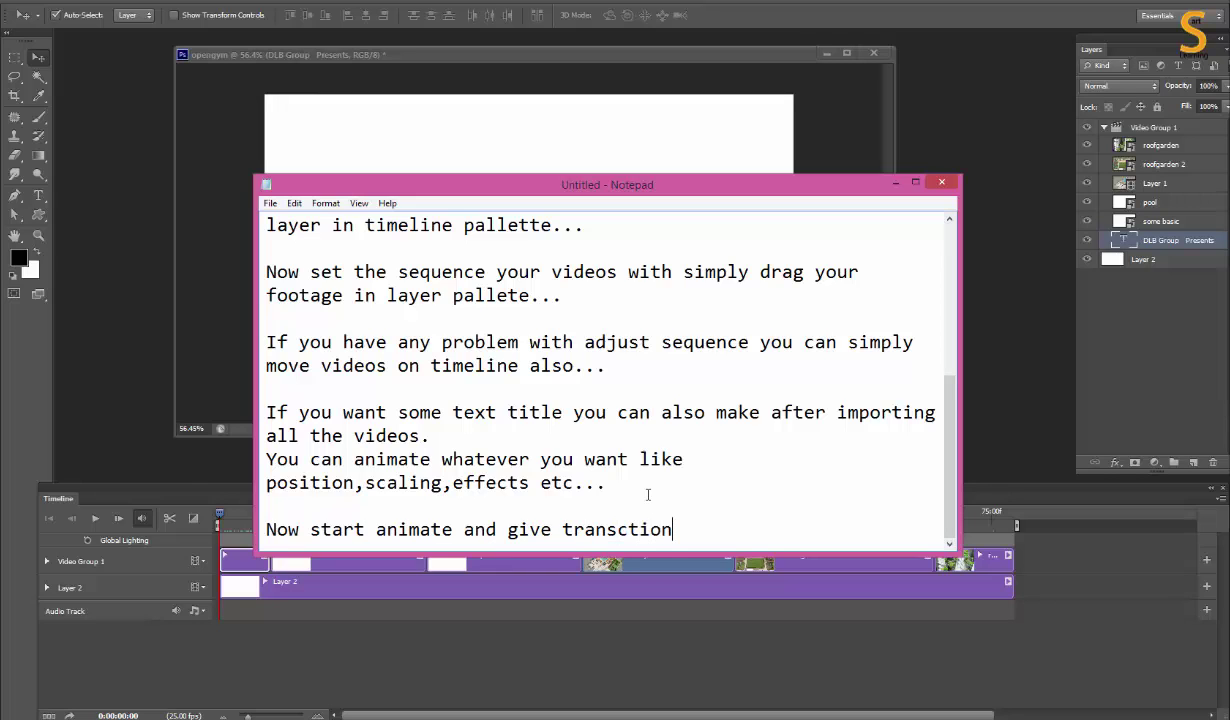
{"action": "type", "text": "videos."}
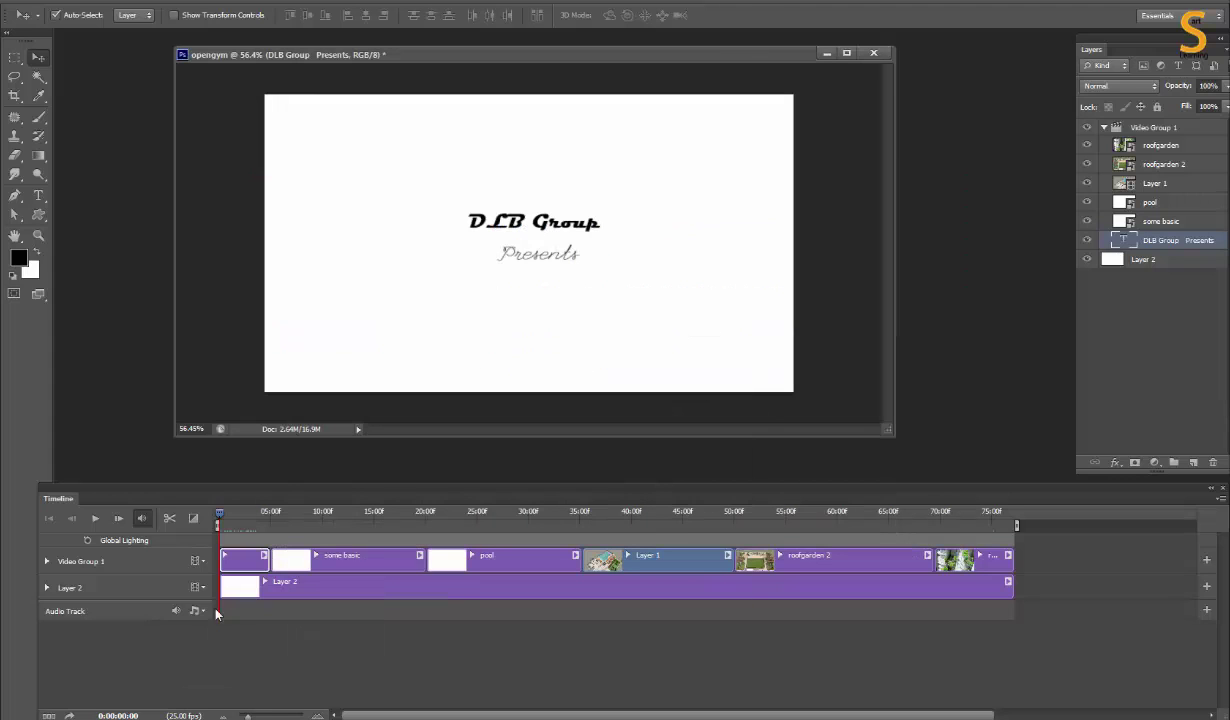
Step: Add a Fade to the start of the title clip and preview it
{"action": "left_click_drag", "start_coordinate": [225, 515], "coordinate": [247, 516]}
{"action": "left_click", "coordinate": [194, 519]}
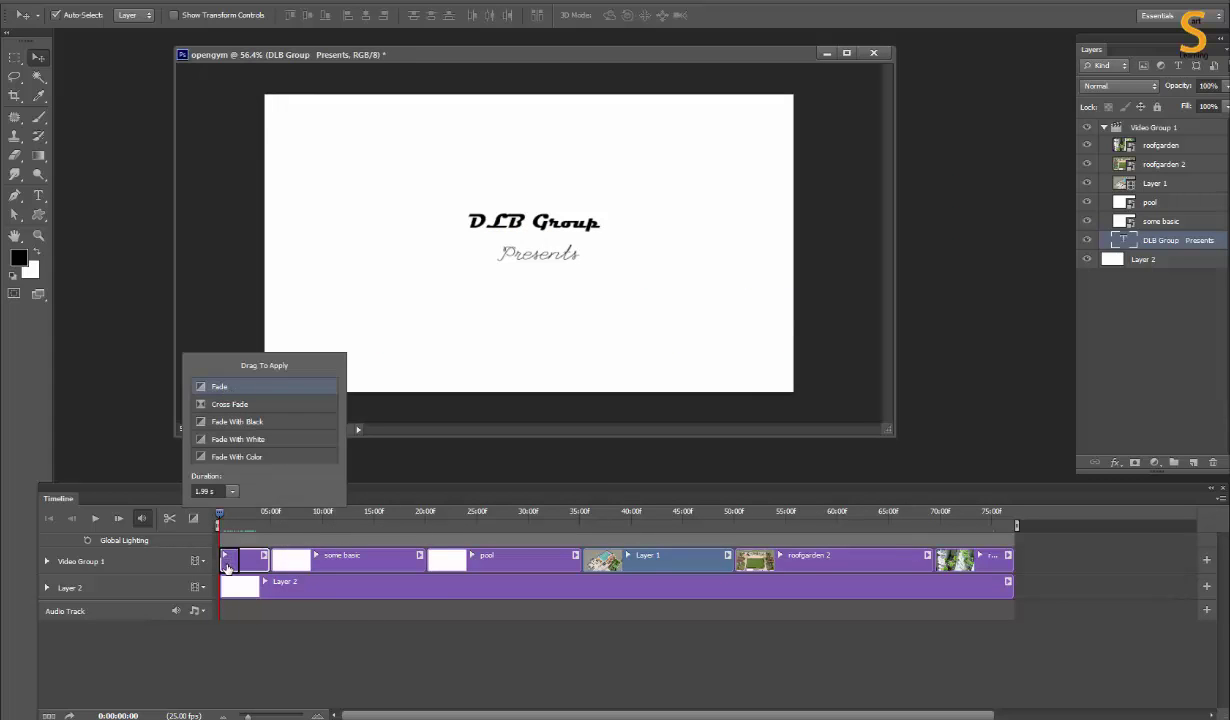
{"action": "left_click_drag", "start_coordinate": [253, 467], "coordinate": [228, 560]}
{"action": "left_click", "coordinate": [299, 621]}
{"action": "key", "text": "space"}
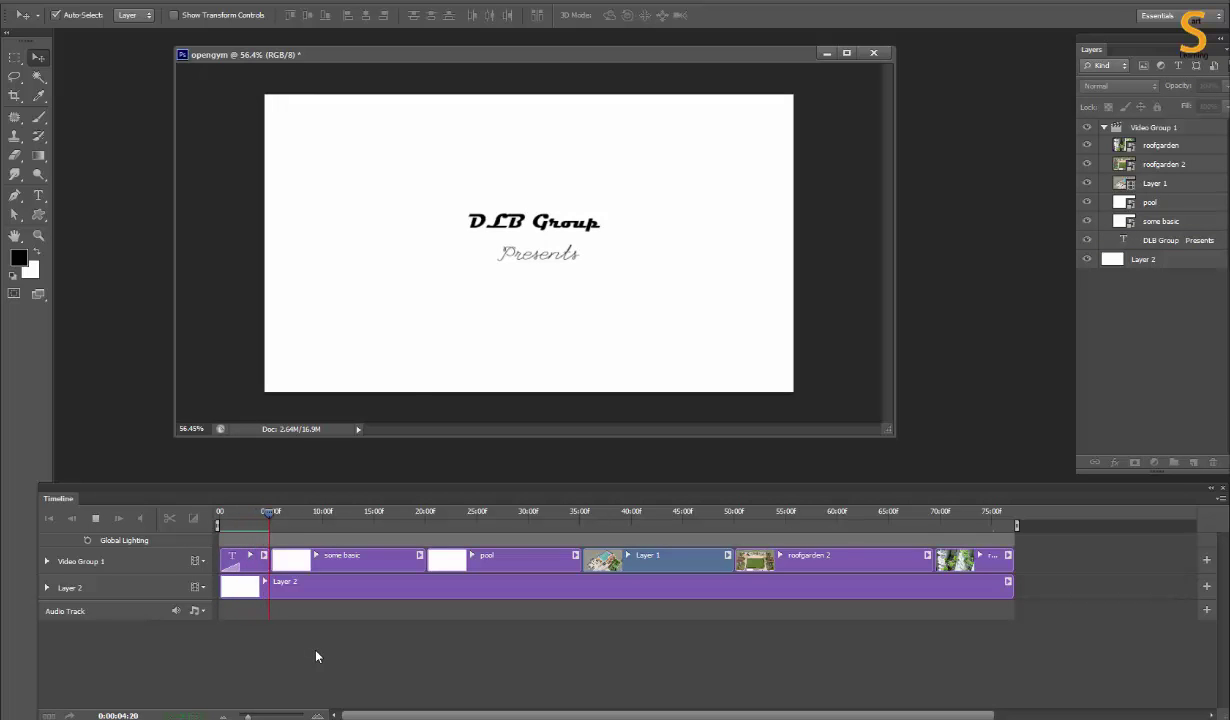
{"action": "left_click", "coordinate": [262, 515]}
{"action": "left_click", "coordinate": [261, 516]}
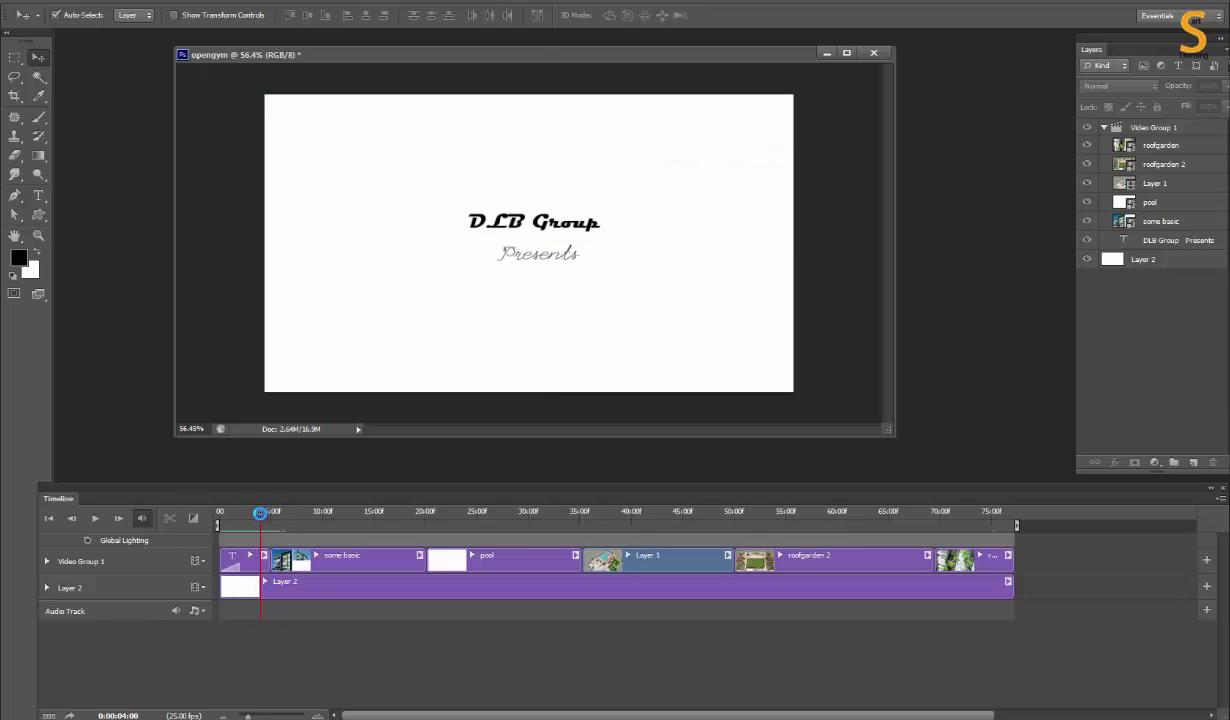
Step: Put Cross Fade transitions between every pair of clips, then begin a note about dragging transitions
{"action": "left_click", "coordinate": [193, 518]}
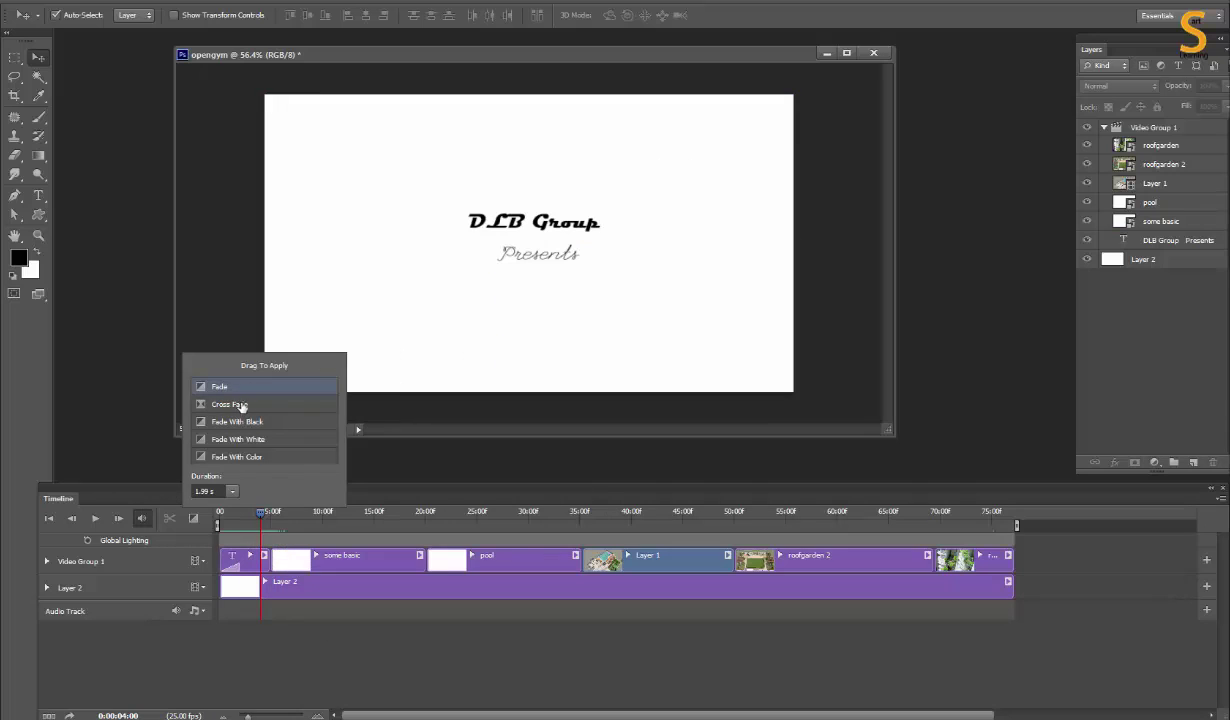
{"action": "left_click_drag", "start_coordinate": [241, 406], "coordinate": [262, 558]}
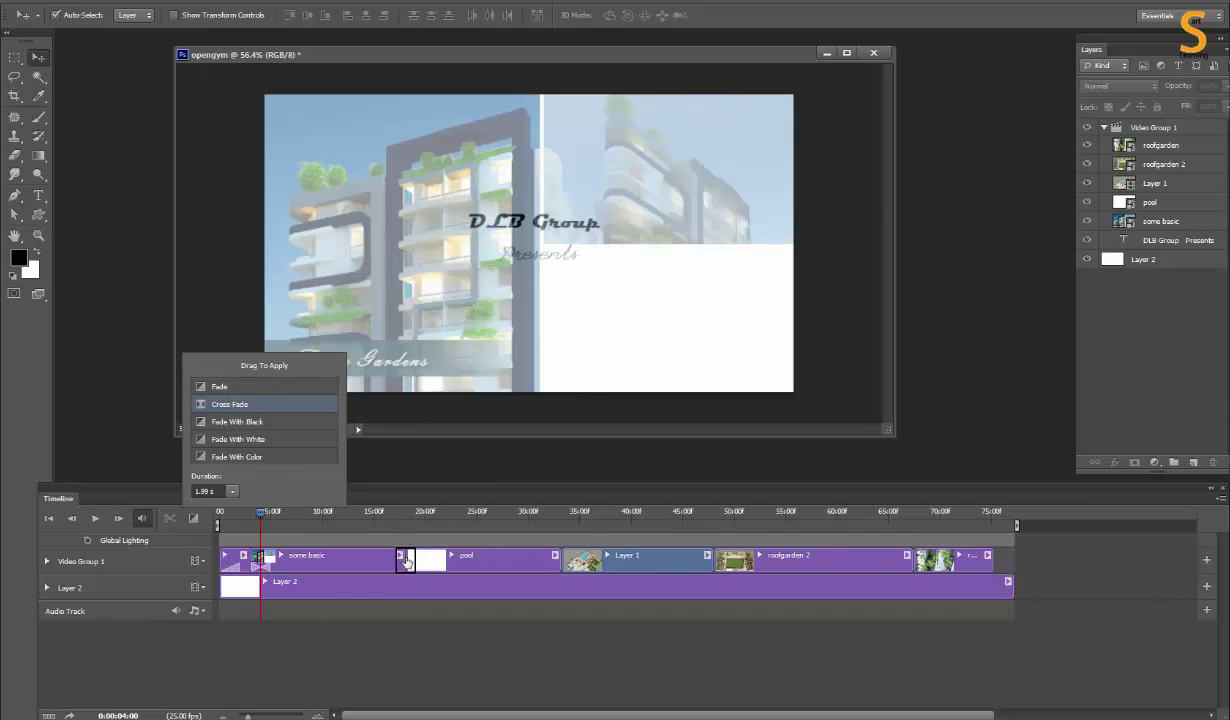
{"action": "left_click_drag", "start_coordinate": [280, 428], "coordinate": [390, 540]}
{"action": "left_click_drag", "start_coordinate": [230, 404], "coordinate": [515, 542]}
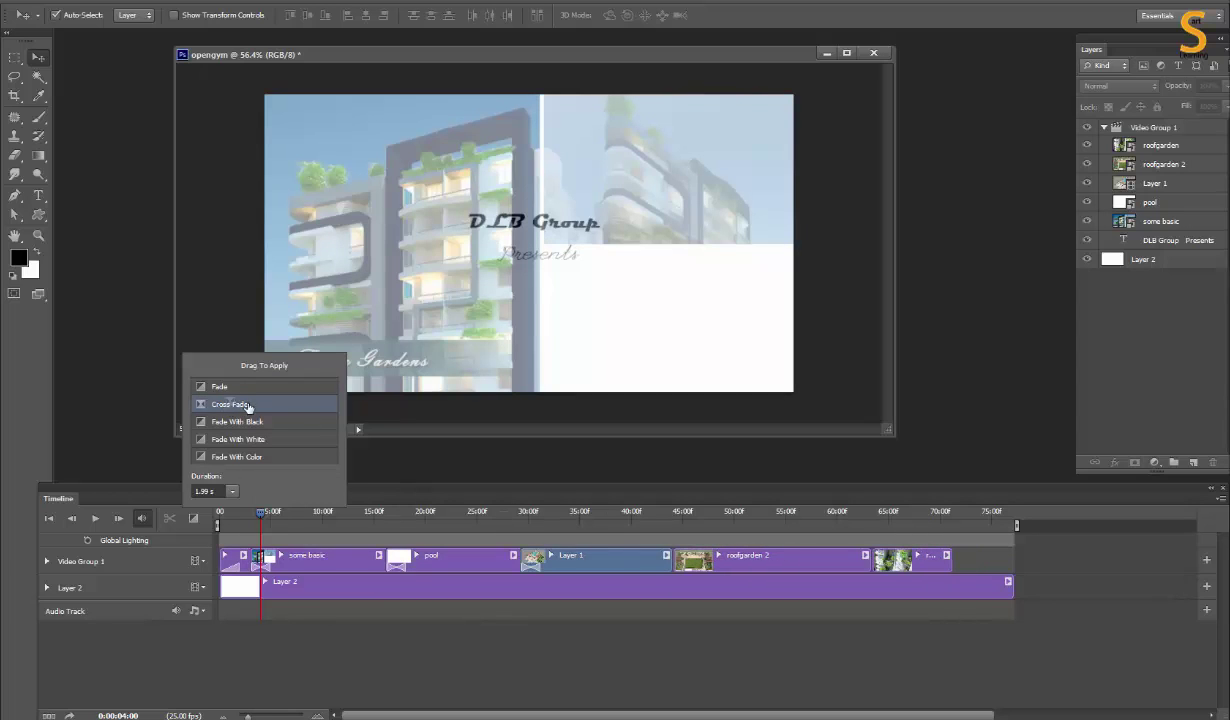
{"action": "left_click_drag", "start_coordinate": [248, 406], "coordinate": [666, 558]}
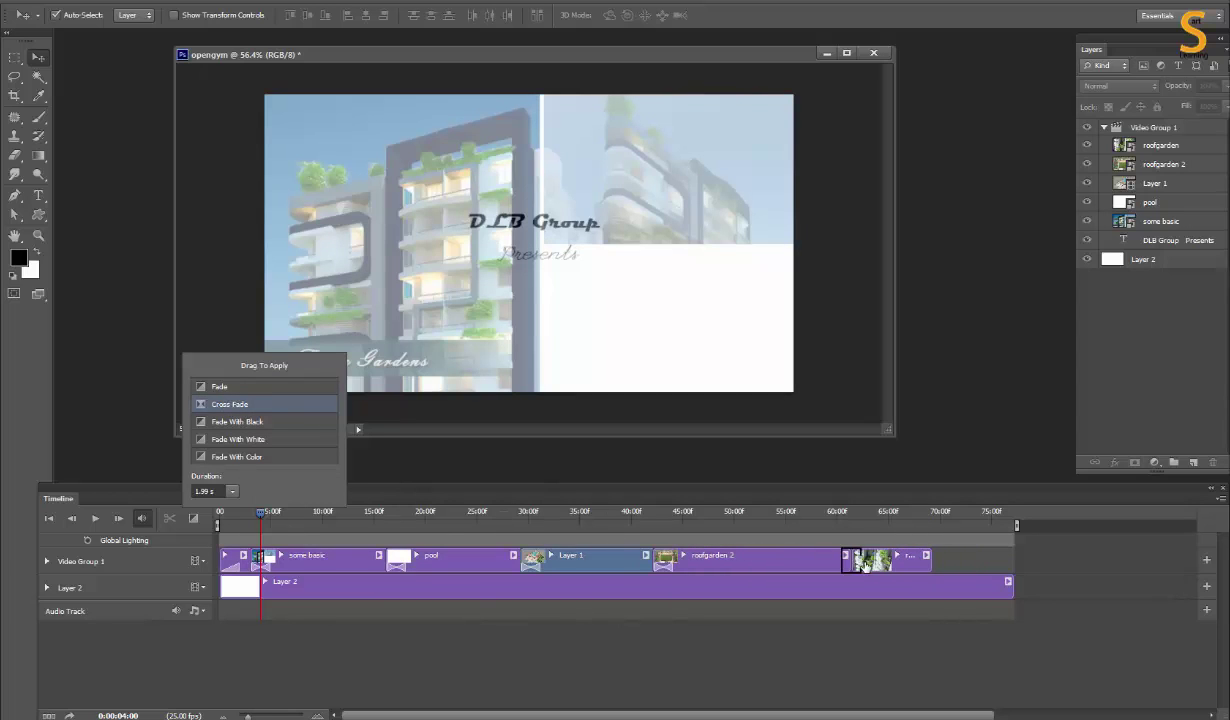
{"action": "left_click_drag", "start_coordinate": [781, 553], "coordinate": [850, 556]}
{"action": "key", "text": "alt+Tab"}
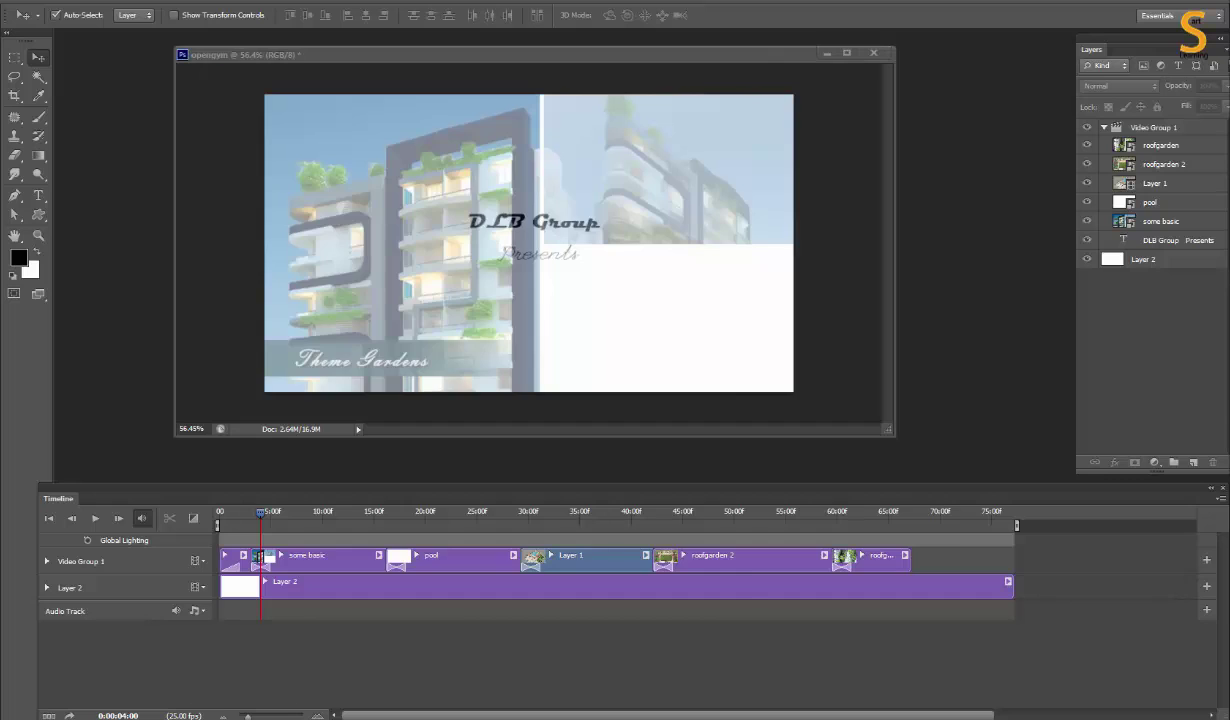
{"action": "type", "text": "Just simpl"}
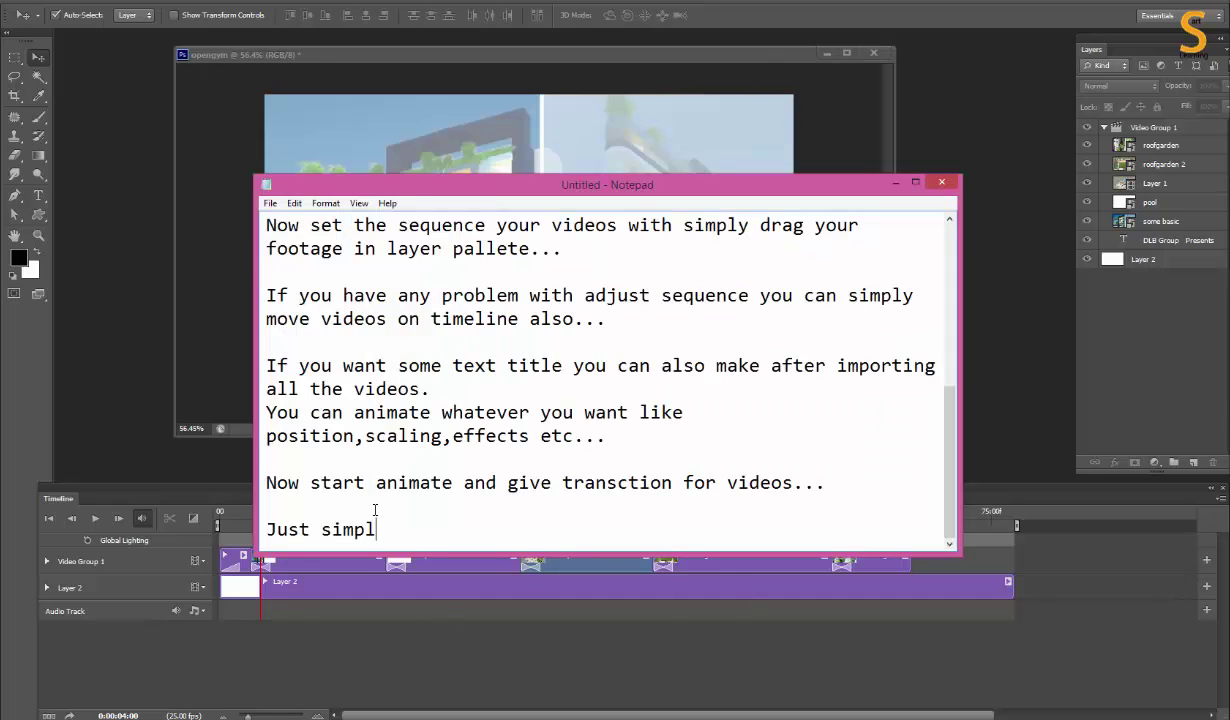
{"action": "type", "text": "y drag dr"}
Step: Finish the note about dragging transitions onto in-out video layers, then preview later clips
{"action": "key", "text": "BackSpace"}
{"action": "key", "text": "BackSpace"}
{"action": "type", "text": "transction on in"}
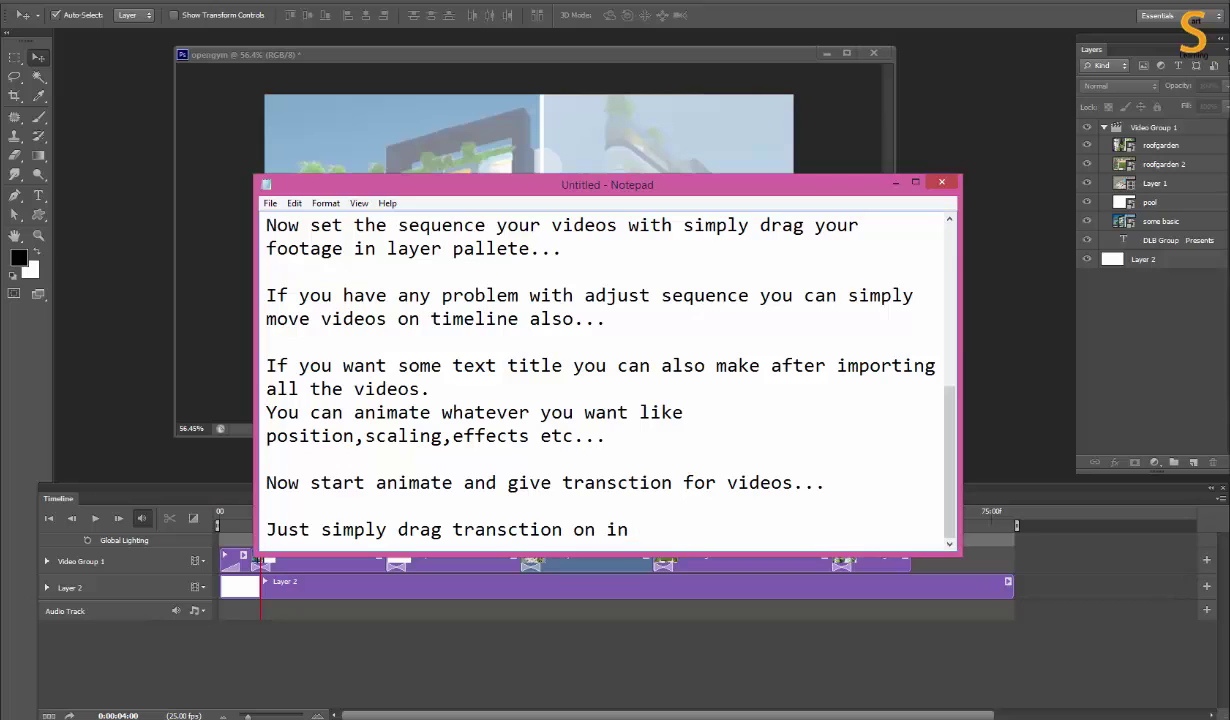
{"action": "type", "text": "video "}
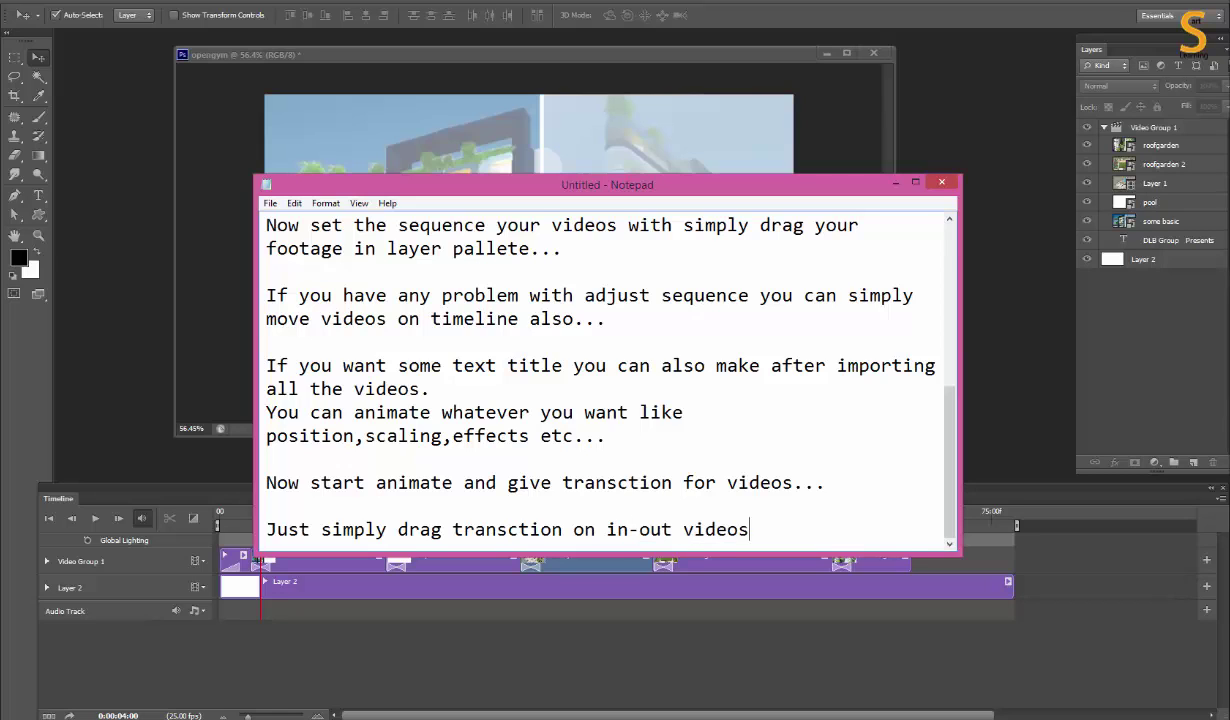
{"action": "type", "text": "layer"}
{"action": "key", "text": "Return"}
{"action": "key", "text": "Return"}
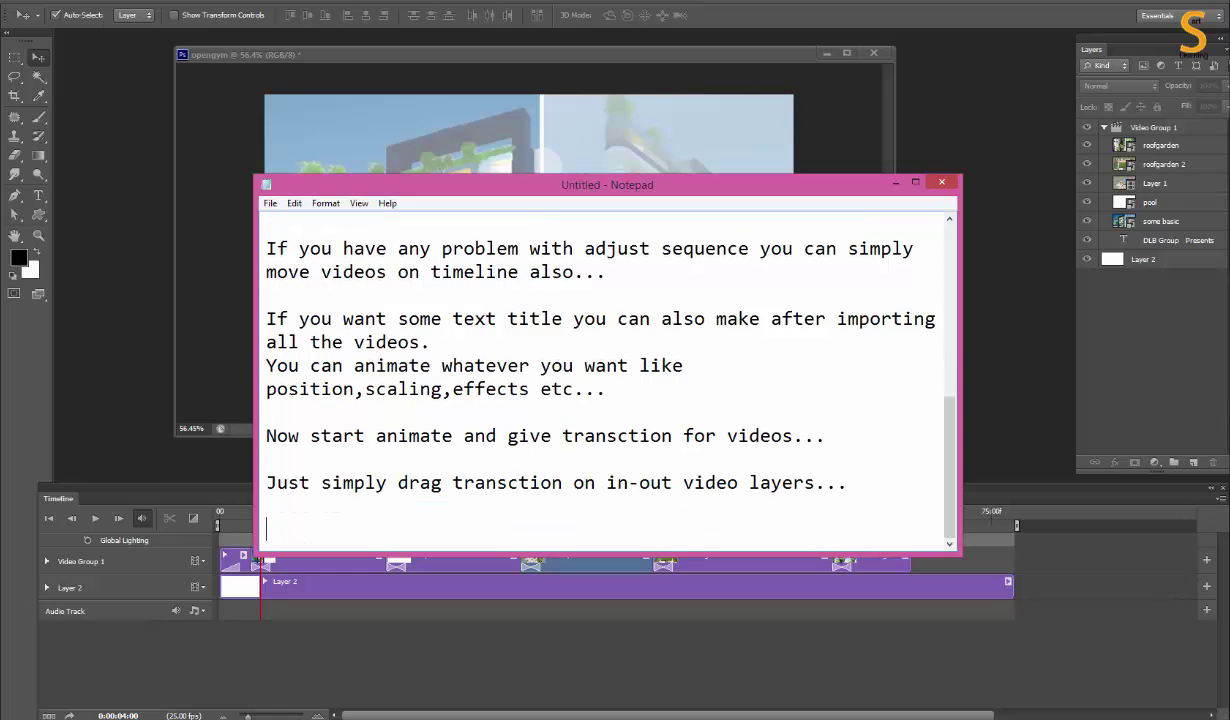
{"action": "left_click", "coordinate": [265, 642]}
{"action": "left_click_drag", "start_coordinate": [263, 516], "coordinate": [908, 558]}
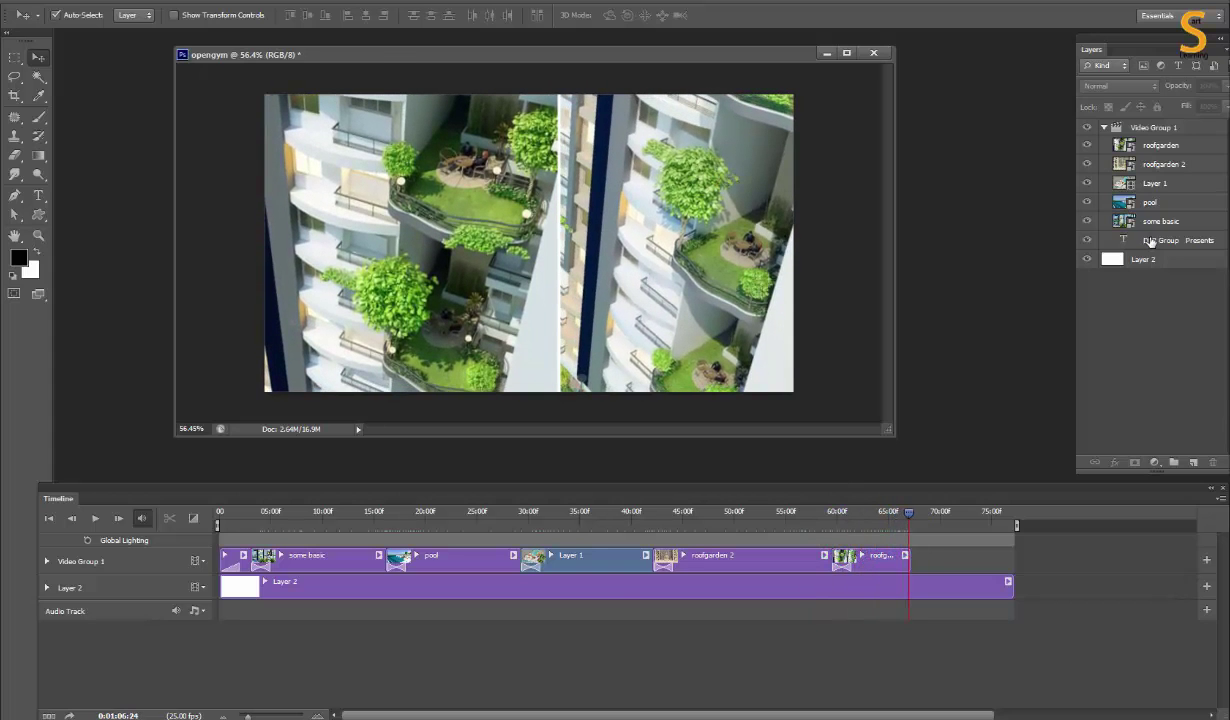
Step: Duplicate the title to the top of Video Group 1 and retype it 'Thank For Watching'
{"action": "left_click", "coordinate": [1150, 241]}
{"action": "key", "text": "ctrl+j"}
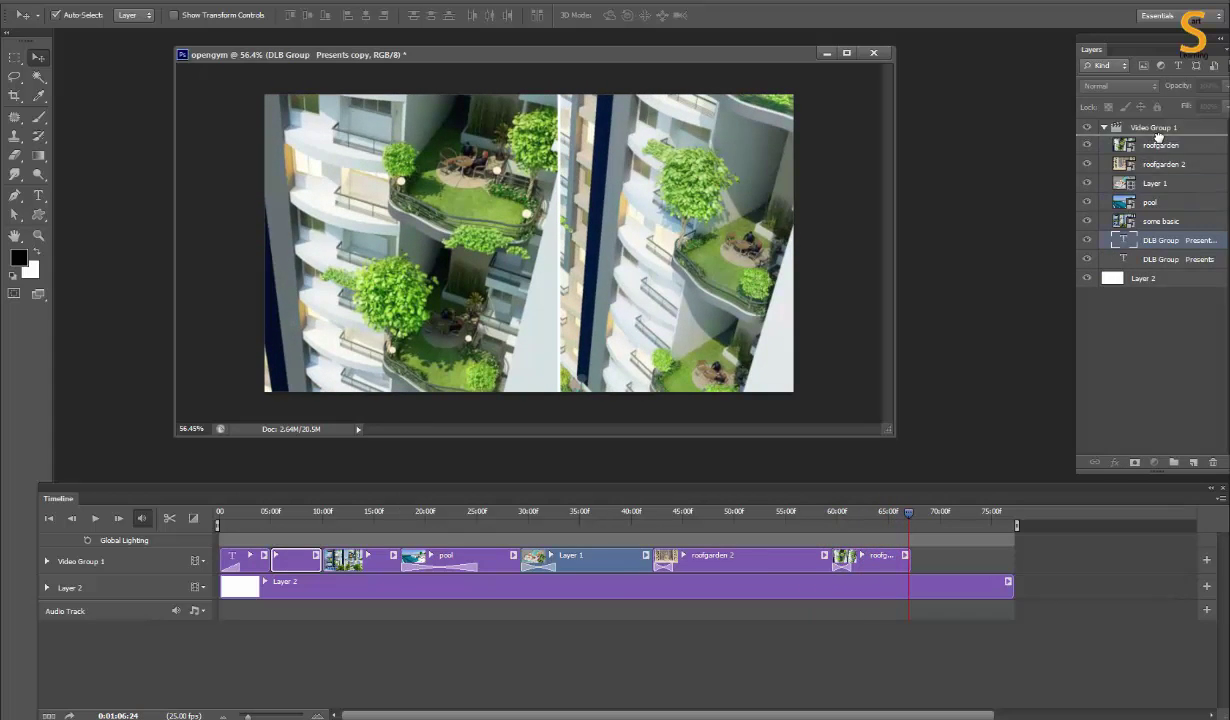
{"action": "left_click_drag", "start_coordinate": [1158, 240], "coordinate": [1158, 137]}
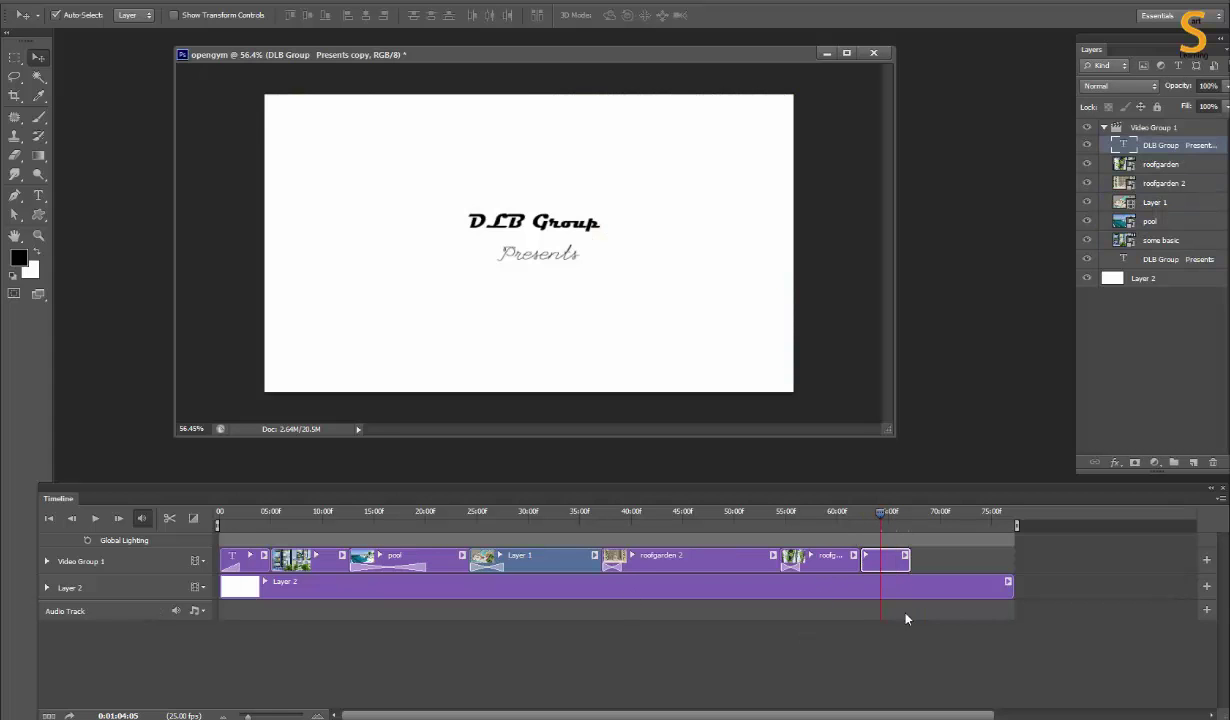
{"action": "double_click", "coordinate": [1124, 146]}
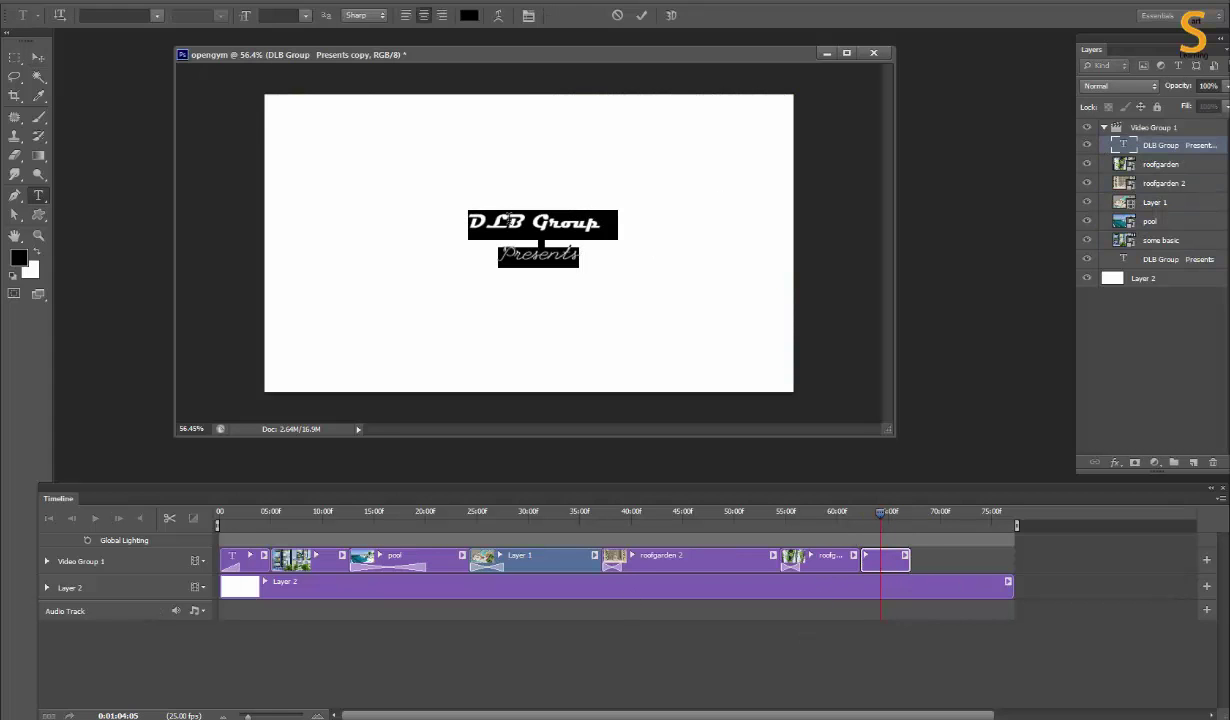
{"action": "type", "text": "Thank For Watching"}
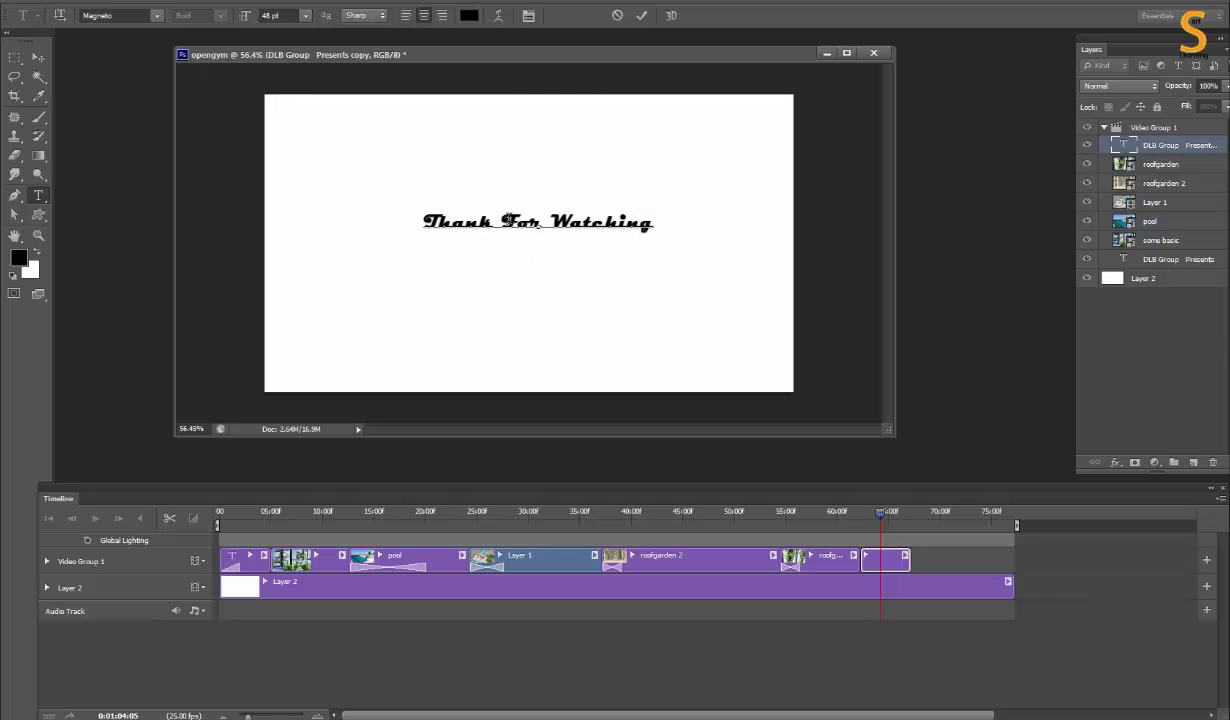
{"action": "key", "text": "ctrl+Return"}
{"action": "key", "text": "v"}
{"action": "left_click_drag", "start_coordinate": [563, 224], "coordinate": [552, 238]}
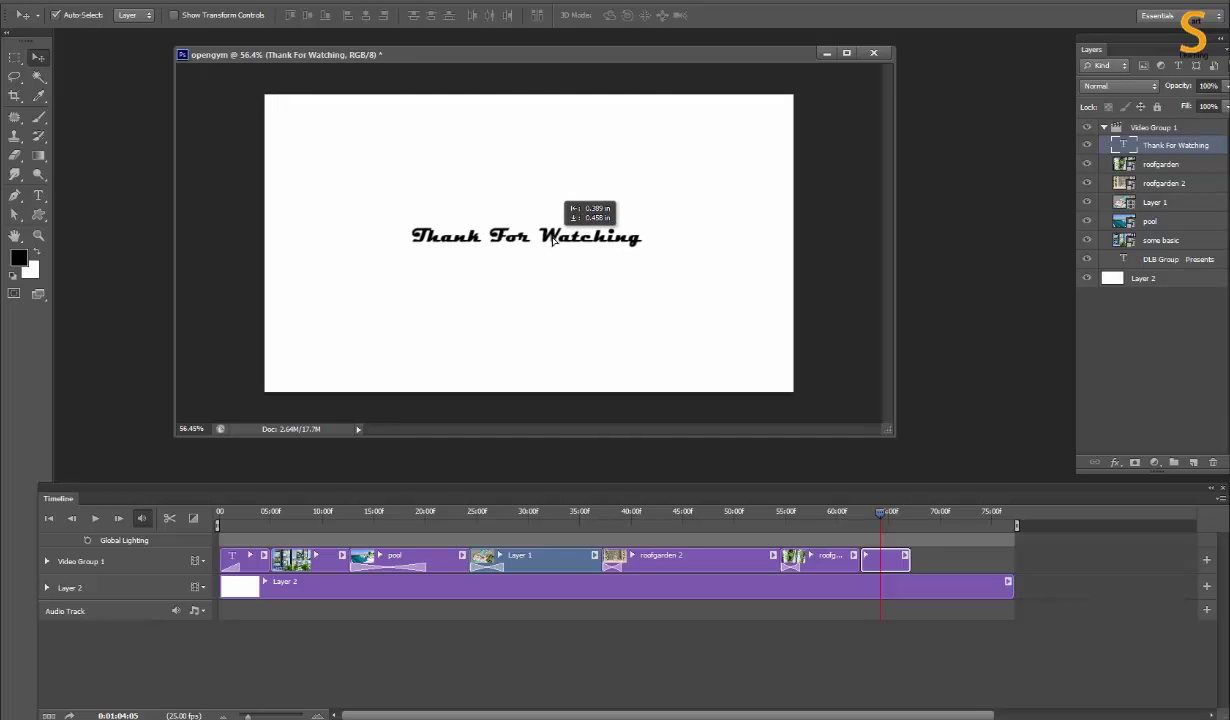
{"action": "left_click_drag", "start_coordinate": [880, 511], "coordinate": [866, 511]}
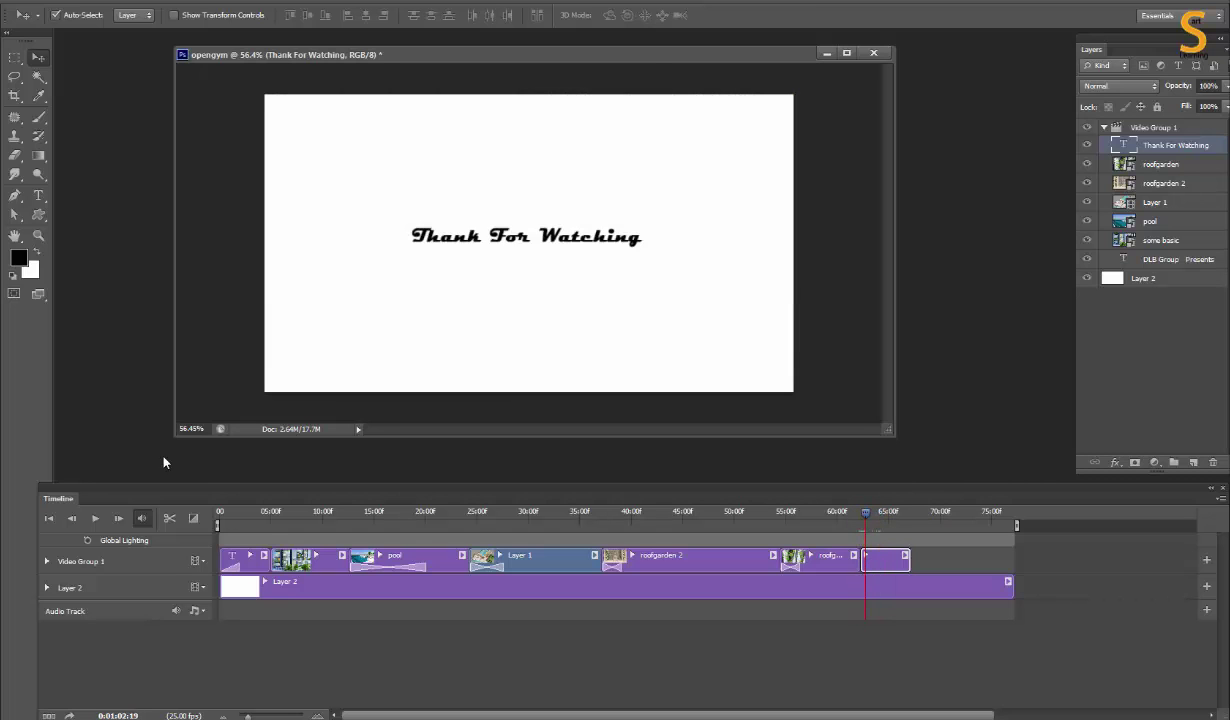
Step: Add a Cross Fade to the Thank For Watching clip and preview it
{"action": "left_click", "coordinate": [192, 517]}
{"action": "left_click_drag", "start_coordinate": [270, 402], "coordinate": [836, 553]}
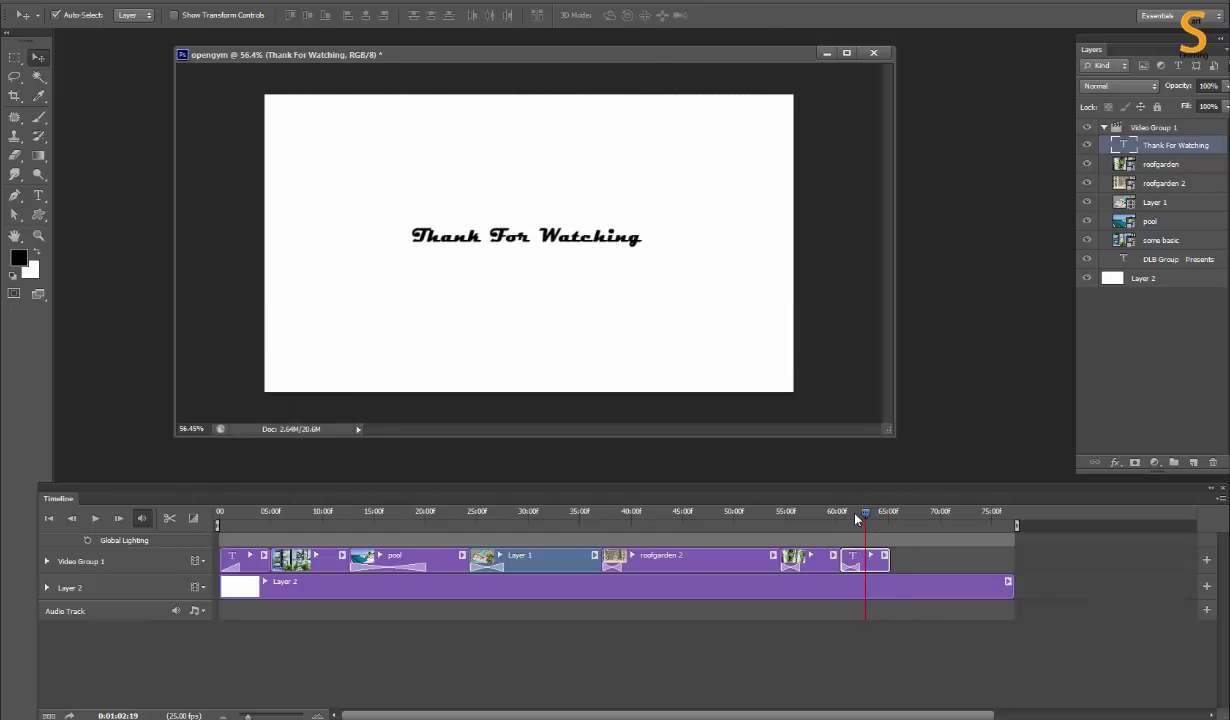
{"action": "left_click", "coordinate": [846, 511]}
{"action": "key", "text": "space"}
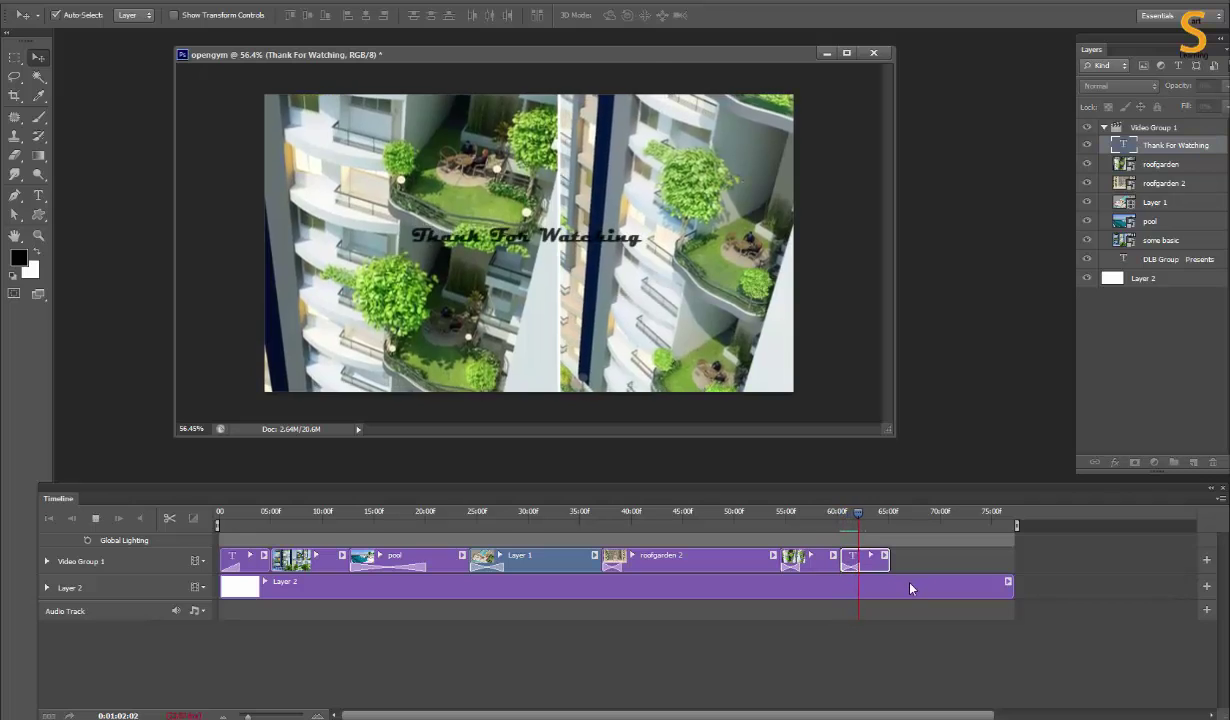
{"action": "key", "text": "space"}
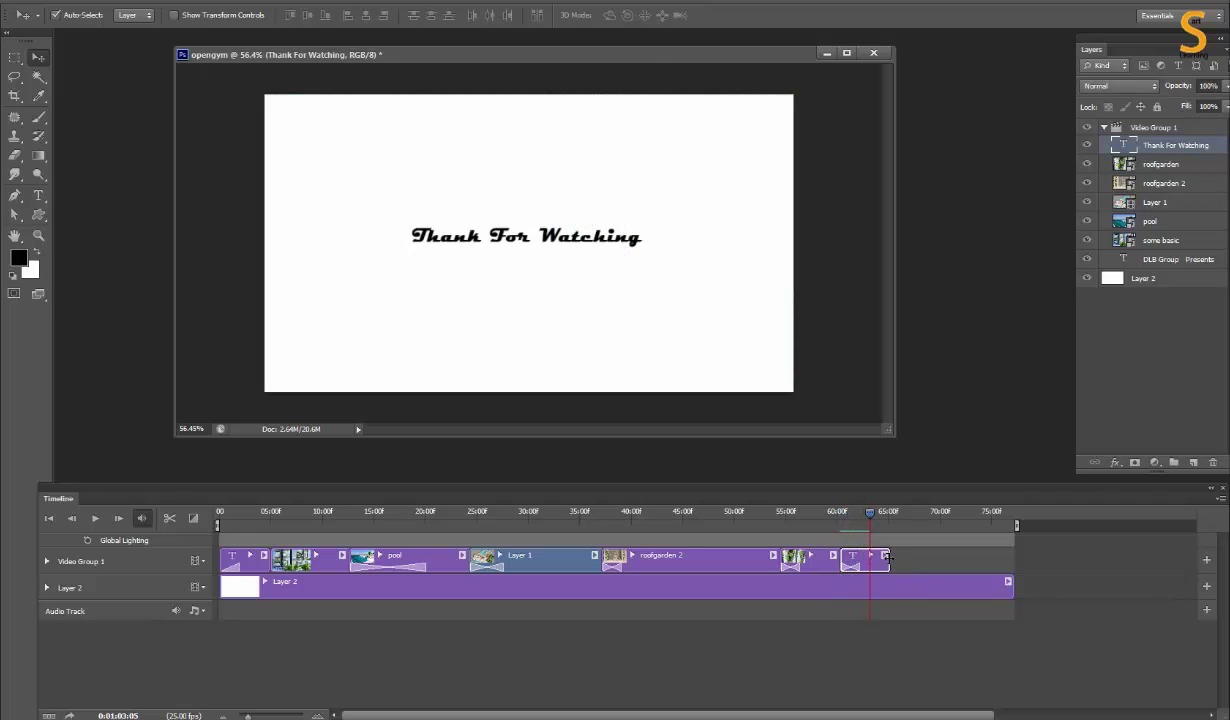
Step: Fine-tune the Thank For Watching clip's placement and lengthen it toward the timeline end
{"action": "left_click_drag", "start_coordinate": [866, 568], "coordinate": [863, 545]}
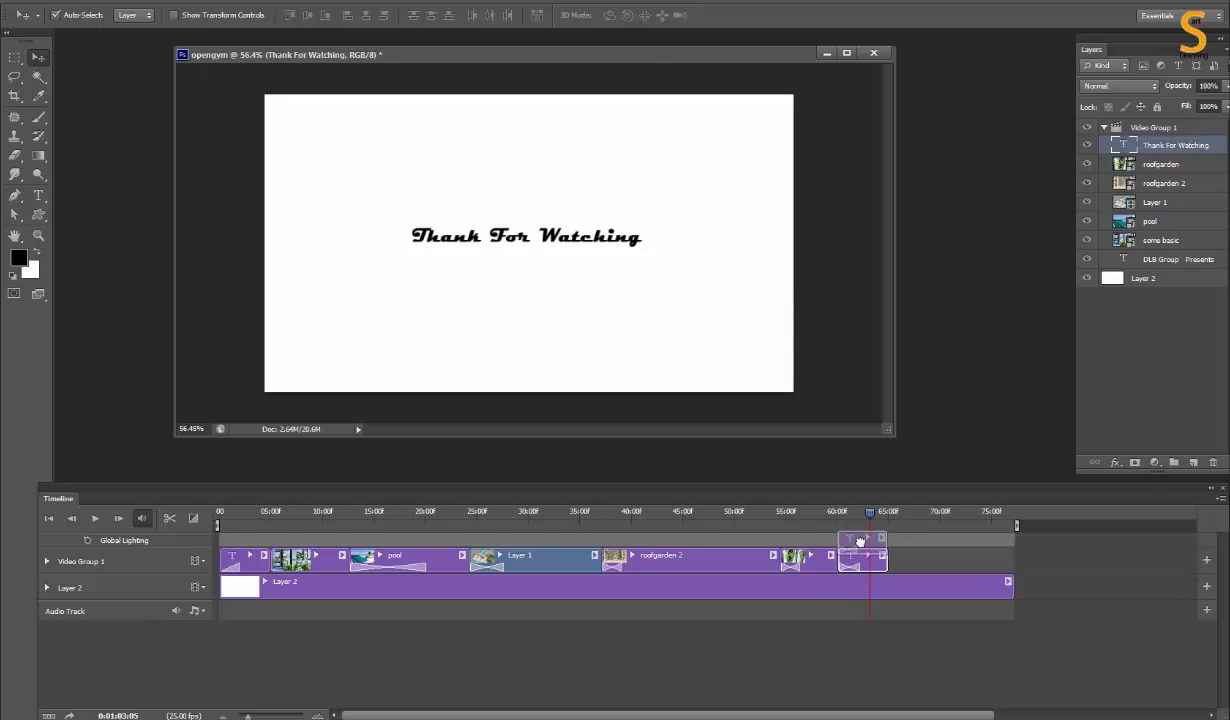
{"action": "left_click", "coordinate": [1207, 558]}
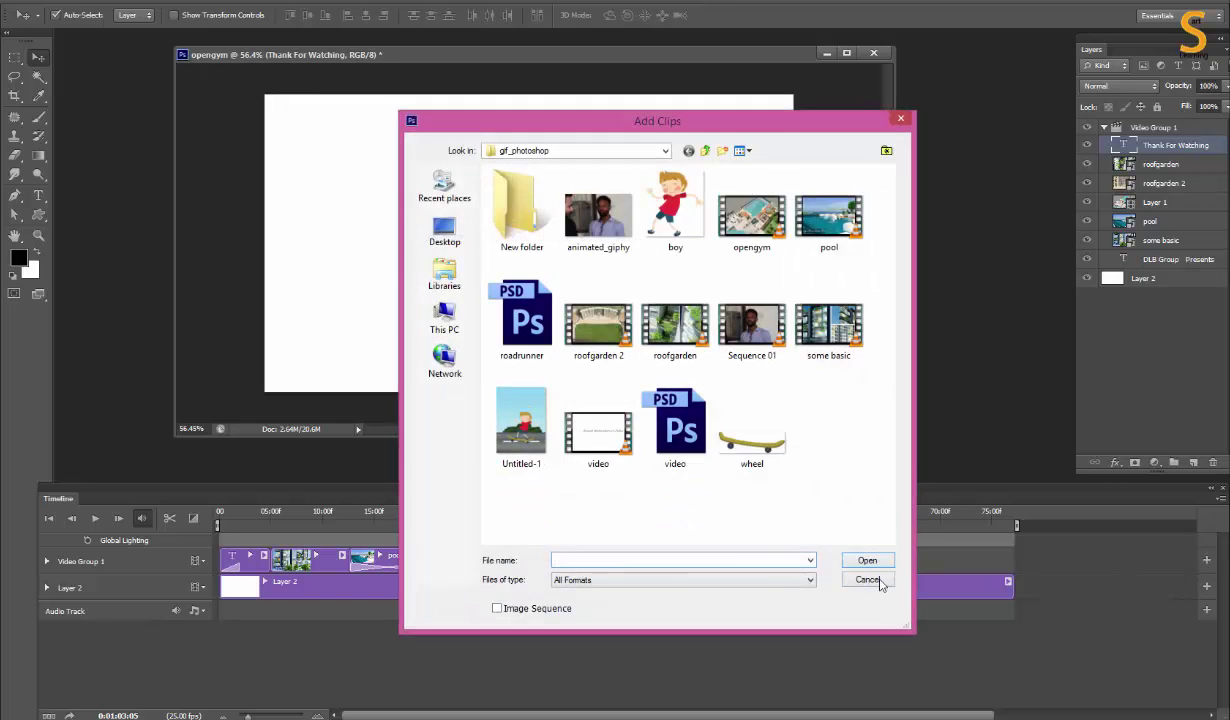
{"action": "left_click", "coordinate": [879, 582]}
{"action": "left_click_drag", "start_coordinate": [836, 522], "coordinate": [847, 511]}
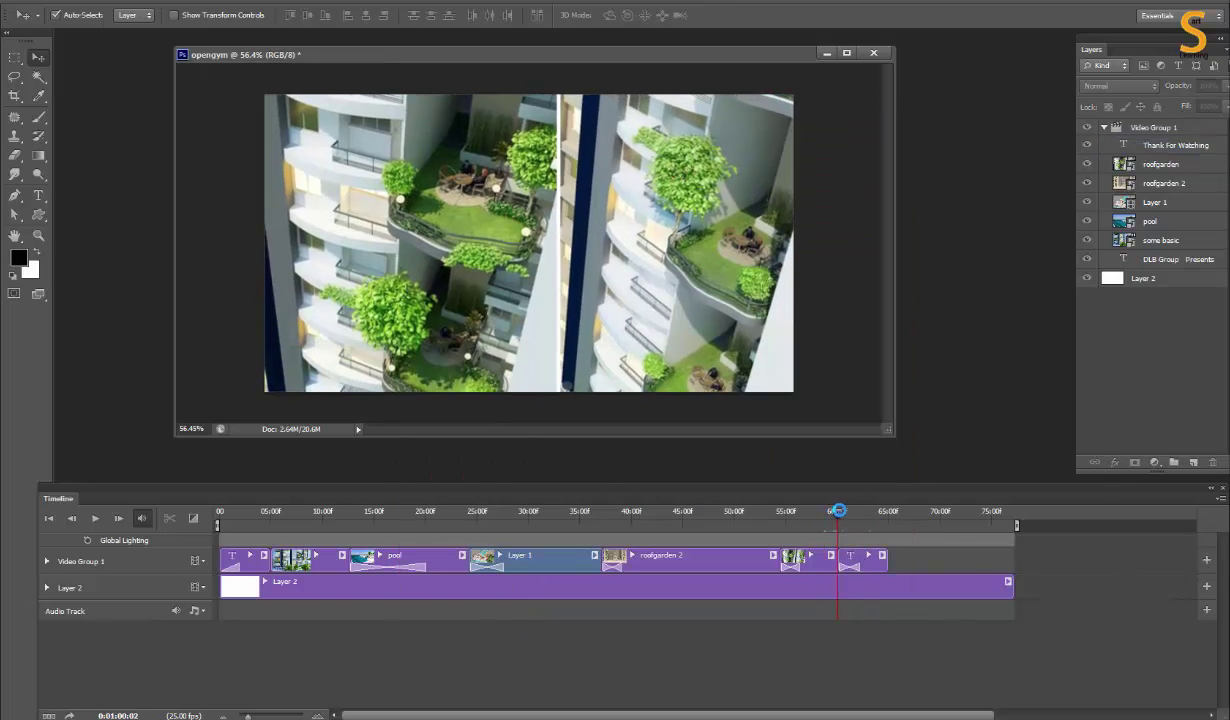
{"action": "left_click_drag", "start_coordinate": [843, 568], "coordinate": [853, 568]}
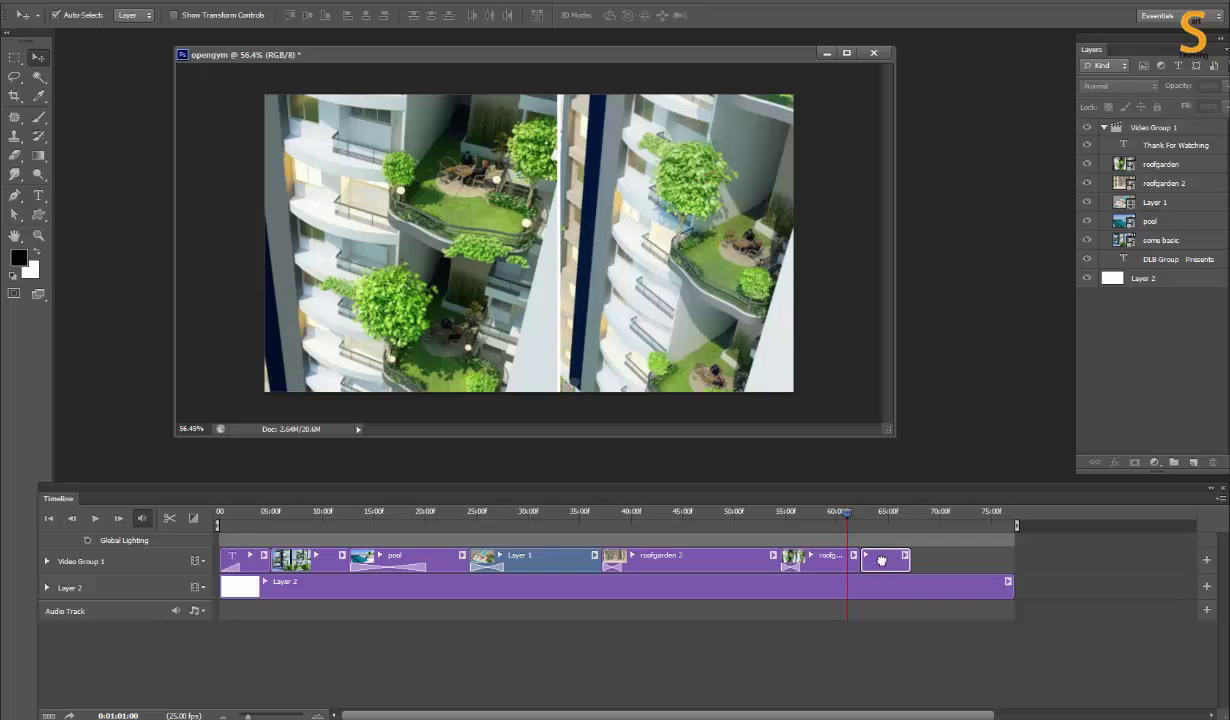
{"action": "key", "text": "space"}
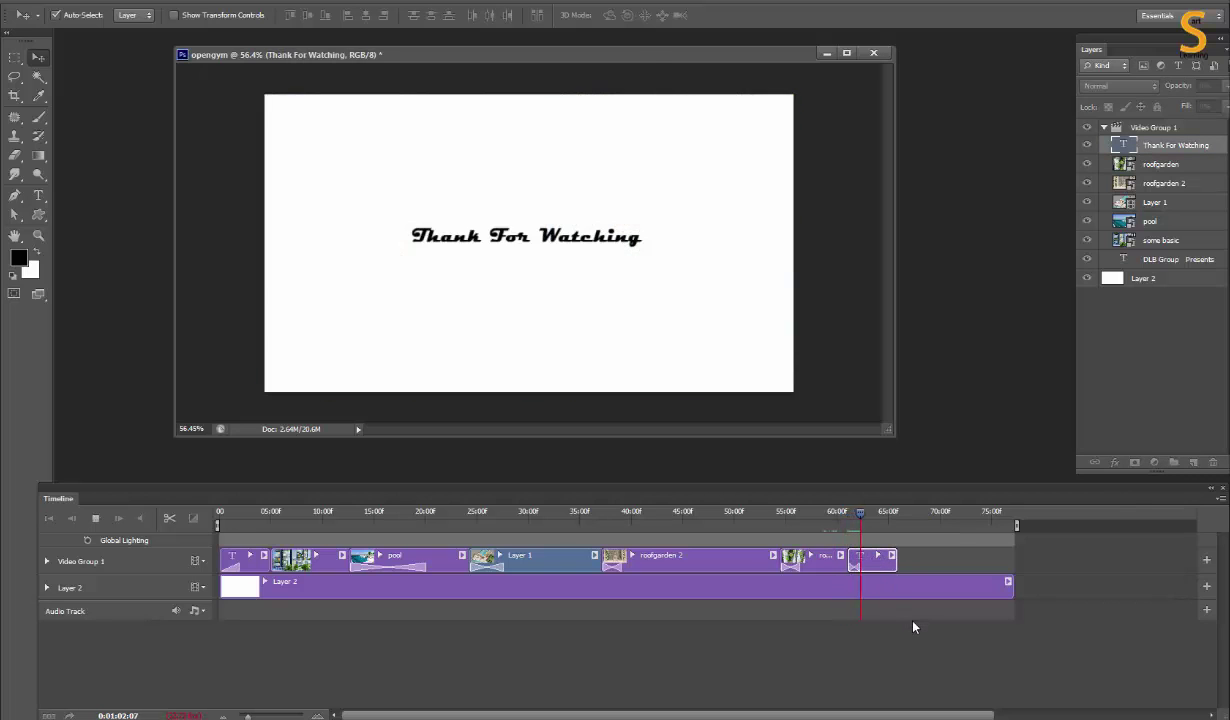
{"action": "key", "text": "space"}
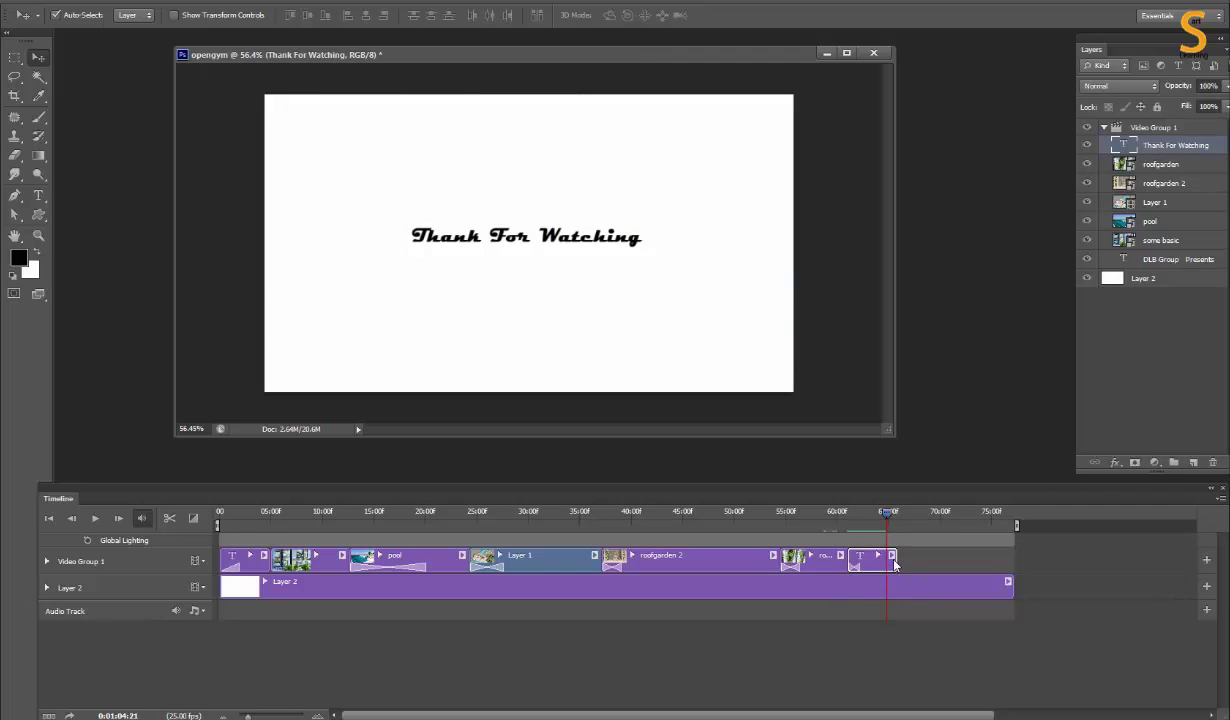
{"action": "left_click_drag", "start_coordinate": [895, 557], "coordinate": [1010, 558]}
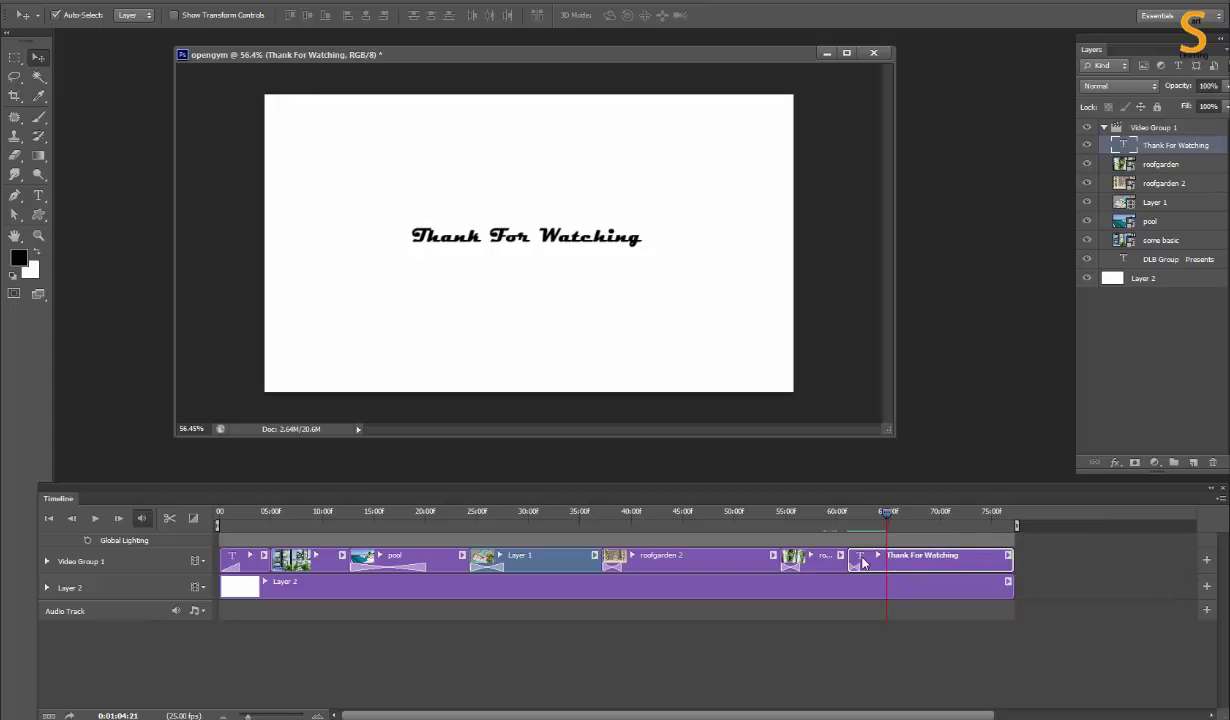
{"action": "left_click", "coordinate": [878, 555]}
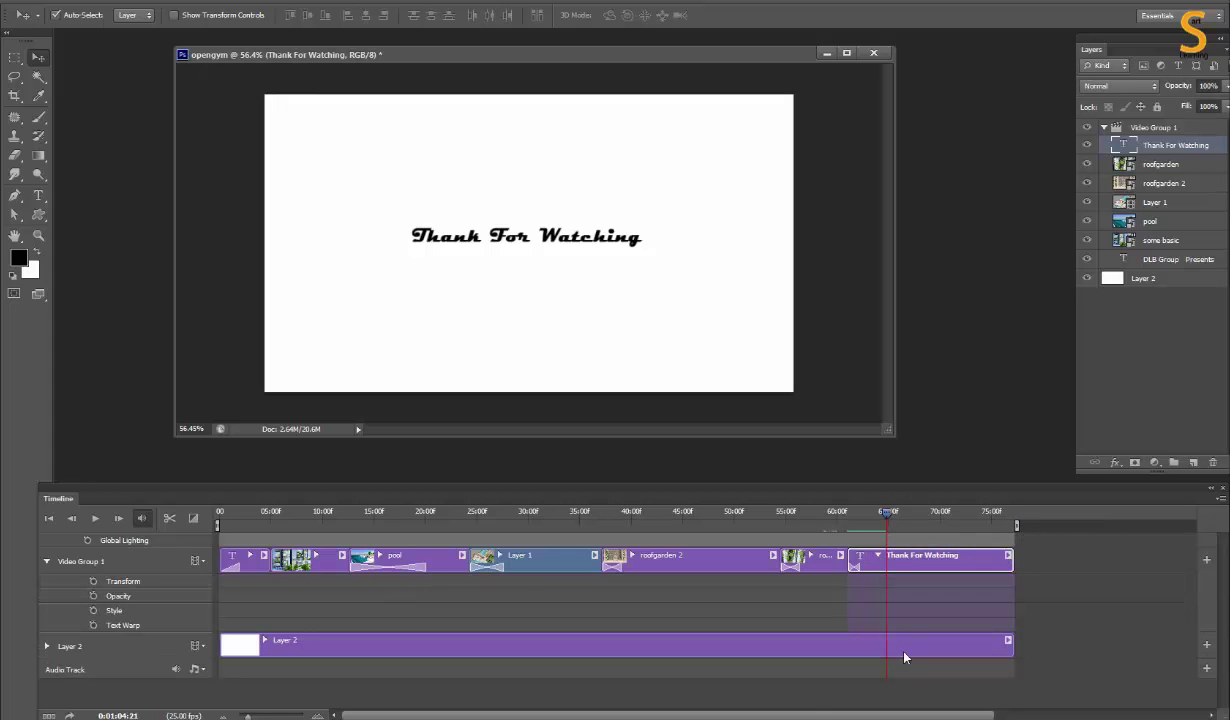
Step: Keyframe the Thank For Watching title's transform so it enlarges at a later keyframe
{"action": "left_click", "coordinate": [94, 581]}
{"action": "left_click_drag", "start_coordinate": [886, 513], "coordinate": [1008, 513]}
{"action": "key", "text": "ctrl+t"}
{"action": "left_click_drag", "start_coordinate": [642, 249], "coordinate": [706, 252]}
{"action": "key", "text": "Return"}
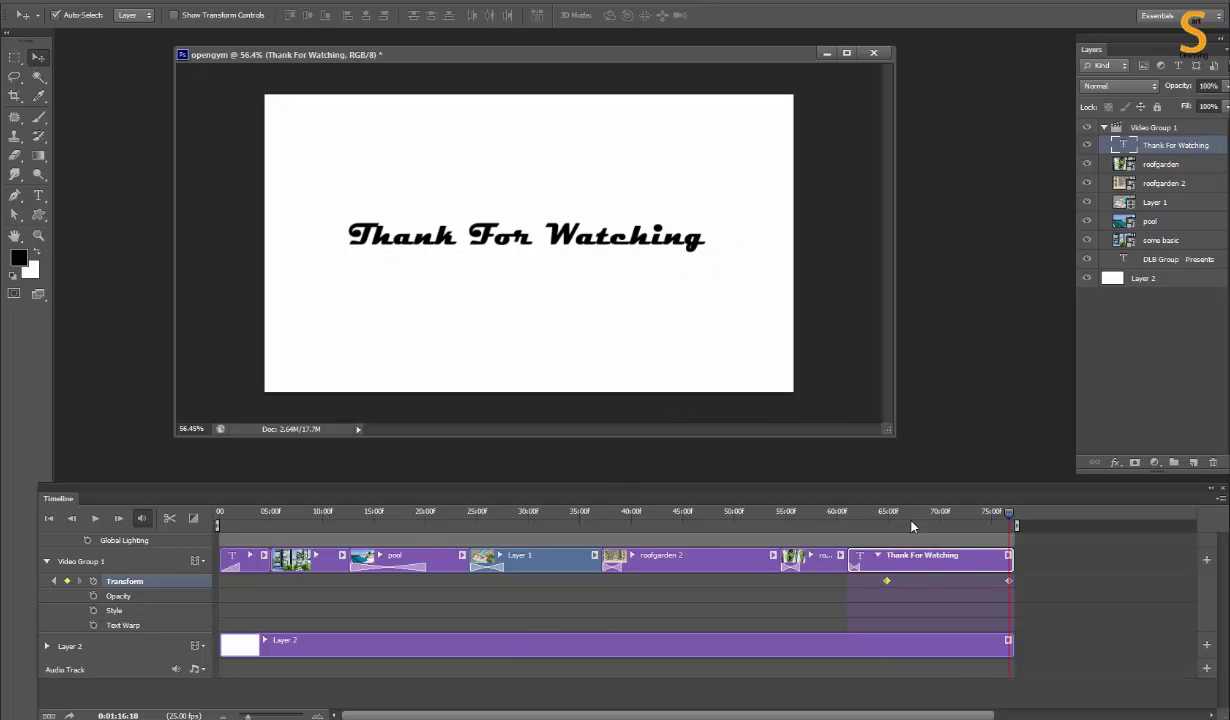
{"action": "left_click", "coordinate": [886, 516]}
Step: Keyframe the title's opacity to fade to 0% at the clip's end, then preview playback
{"action": "left_click", "coordinate": [93, 596]}
{"action": "left_click_drag", "start_coordinate": [886, 513], "coordinate": [1008, 513]}
{"action": "left_click_drag", "start_coordinate": [1177, 95], "coordinate": [1162, 95]}
{"action": "left_click", "coordinate": [881, 516]}
{"action": "key", "text": "space"}
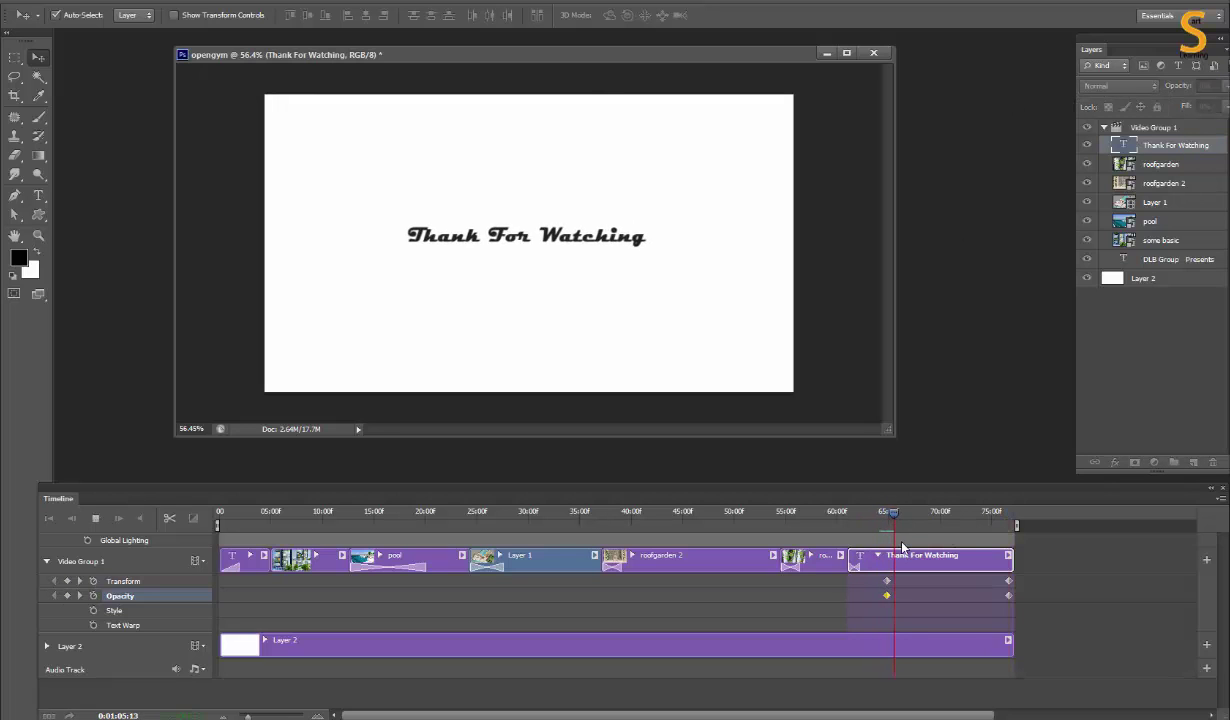
{"action": "key", "text": "space"}
Step: Trim the title clip, its ending keyframes and Layer 2 to end just after 70 seconds
{"action": "left_click_drag", "start_coordinate": [1010, 558], "coordinate": [968, 558]}
{"action": "mouse_move", "coordinate": [1020, 604]}
{"action": "left_mouse_down"}
{"action": "mouse_move", "coordinate": [1000, 574]}
{"action": "mouse_move", "coordinate": [947, 595]}
{"action": "mouse_move", "coordinate": [945, 558]}
{"action": "left_mouse_up"}
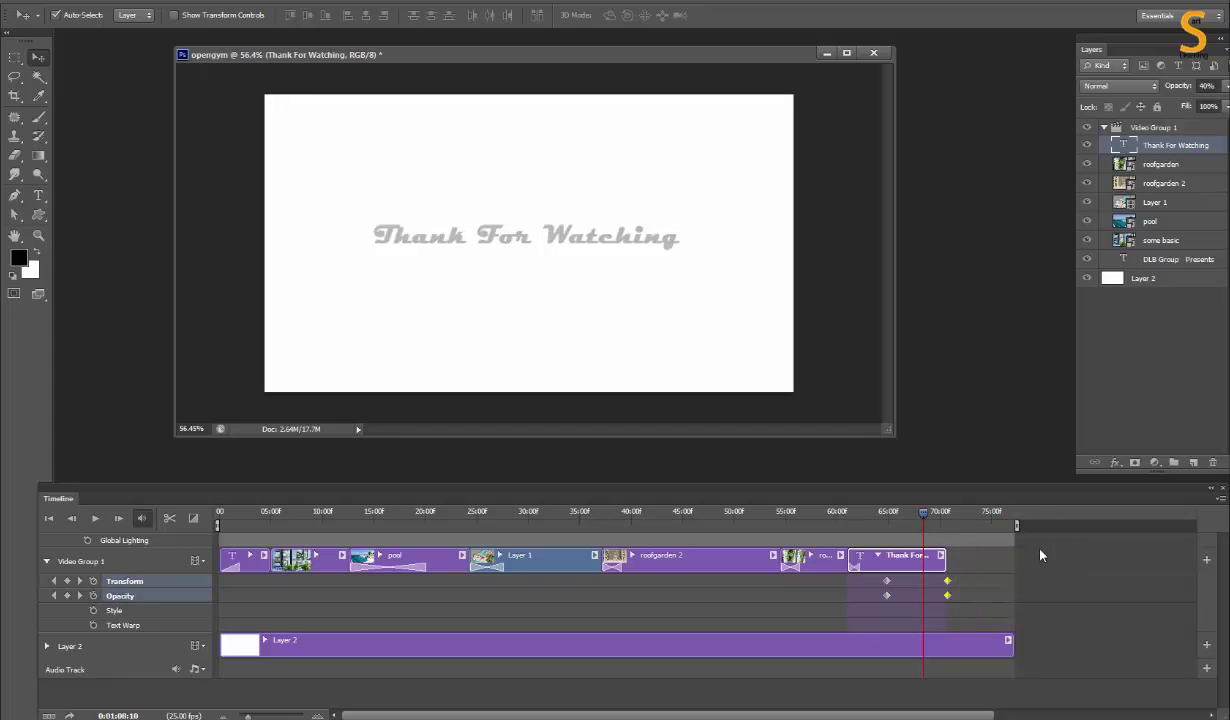
{"action": "left_click_drag", "start_coordinate": [1010, 641], "coordinate": [945, 641]}
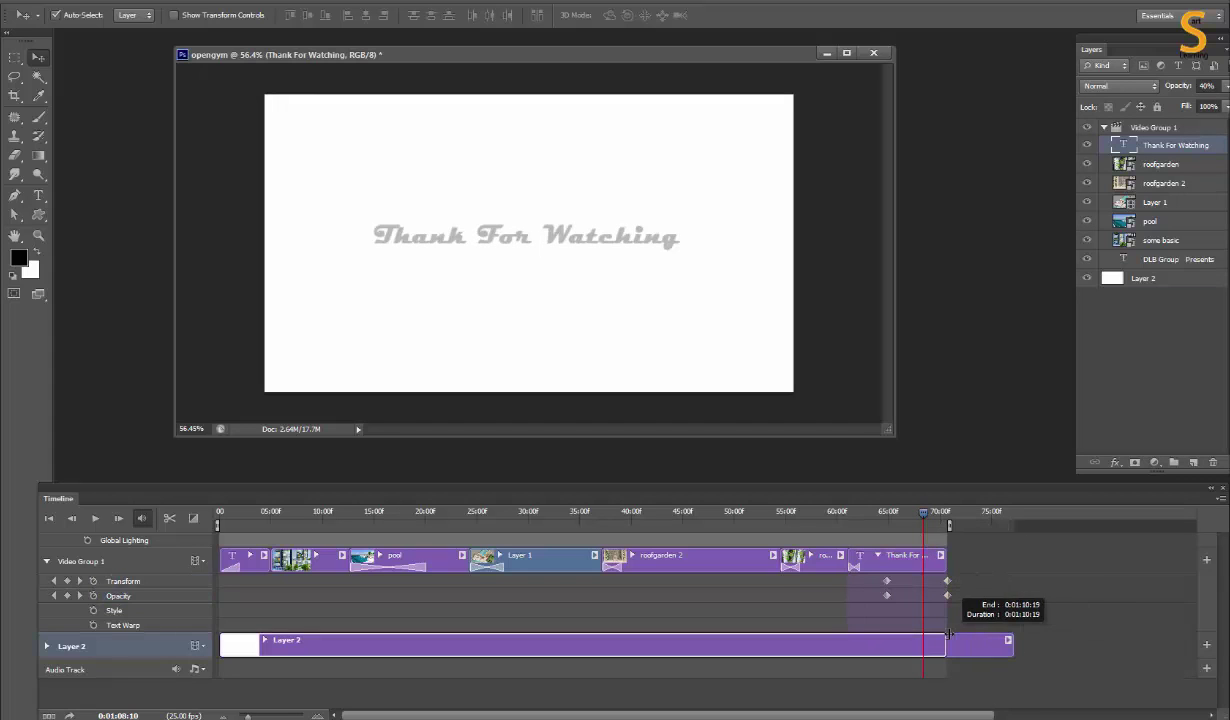
{"action": "key", "text": "space"}
{"action": "key", "text": "space"}
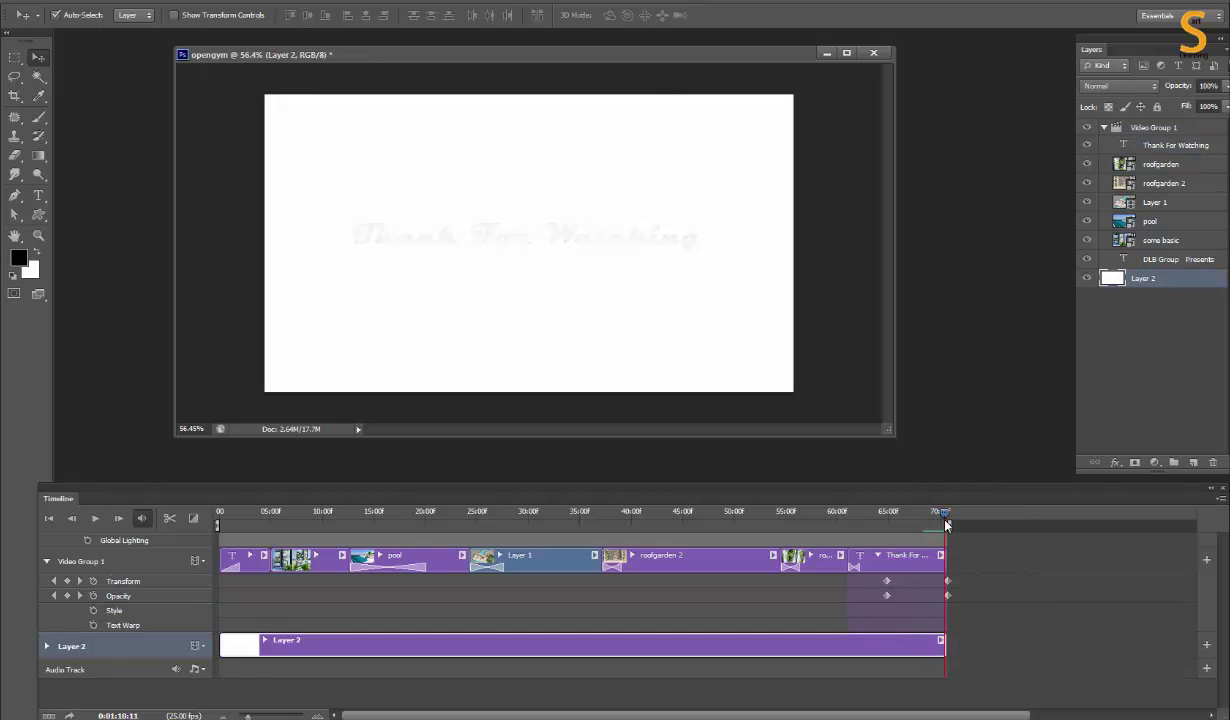
{"action": "mouse_move", "coordinate": [453, 525]}
{"action": "left_mouse_down"}
{"action": "mouse_move", "coordinate": [351, 517]}
{"action": "mouse_move", "coordinate": [453, 517]}
{"action": "mouse_move", "coordinate": [220, 540]}
{"action": "left_mouse_up"}
Step: Add the note 'Now finally render the video.' and return to Photoshop's timeline options
{"action": "key", "text": "alt+Tab"}
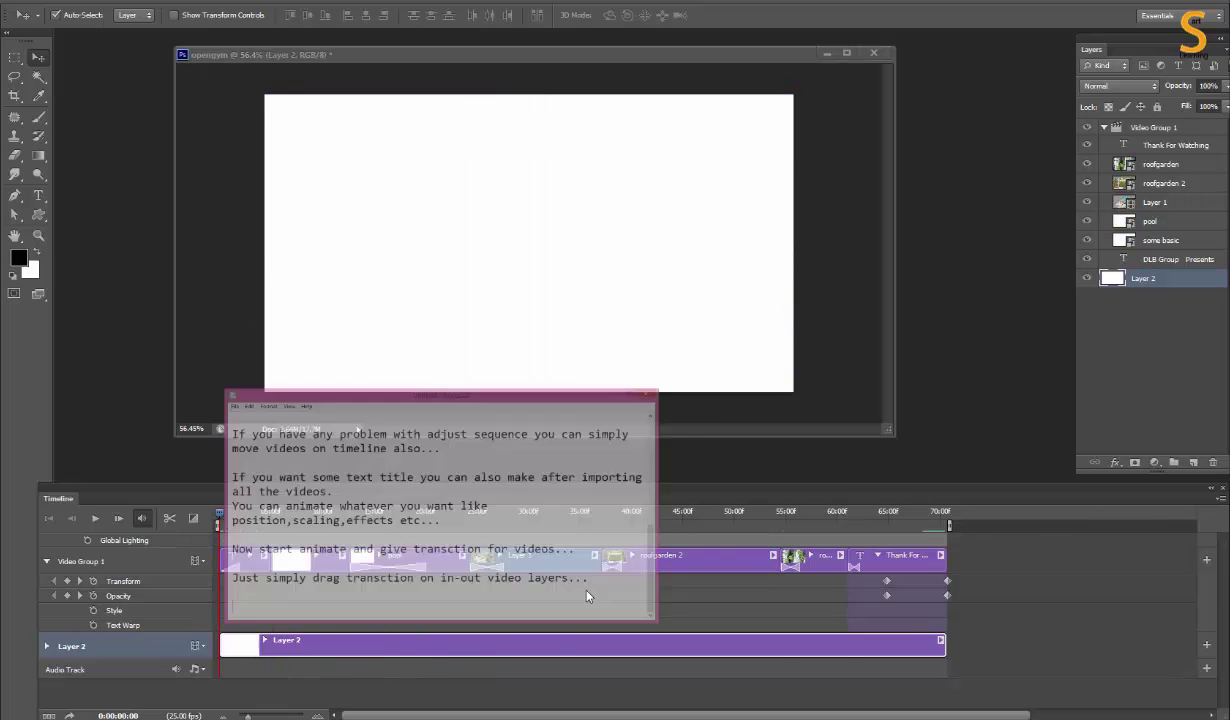
{"action": "type", "text": "Now finally"}
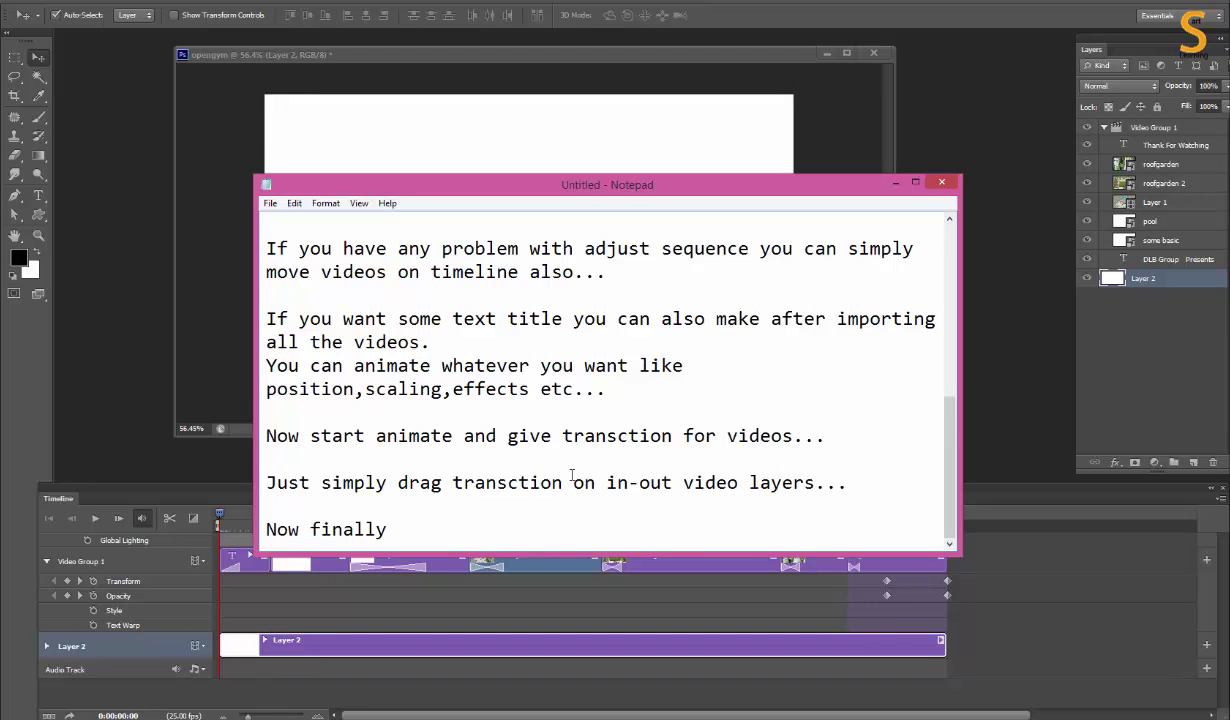
{"action": "type", "text": " render the video"}
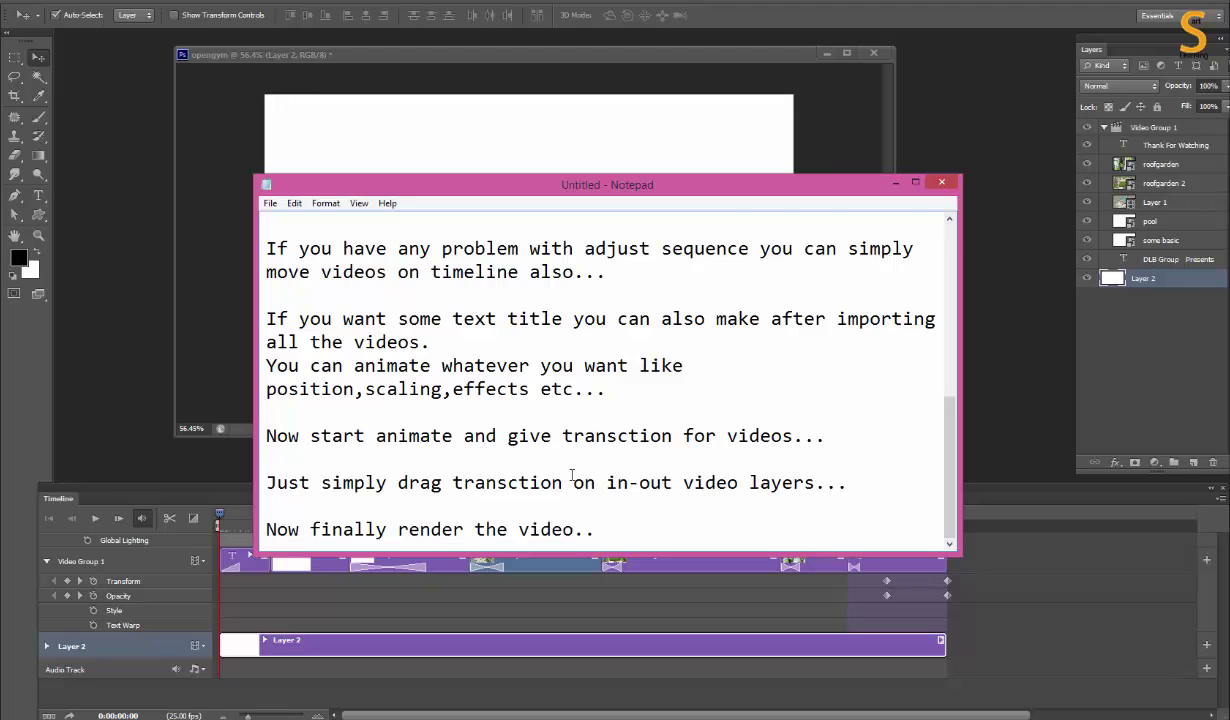
{"action": "type", "text": "."}
{"action": "key", "text": "Return"}
{"action": "left_click", "coordinate": [895, 182]}
{"action": "left_click", "coordinate": [1218, 497]}
Step: Render the timeline as a video named 'builder project' into the gif_photoshop folder
{"action": "left_click", "coordinate": [1087, 441]}
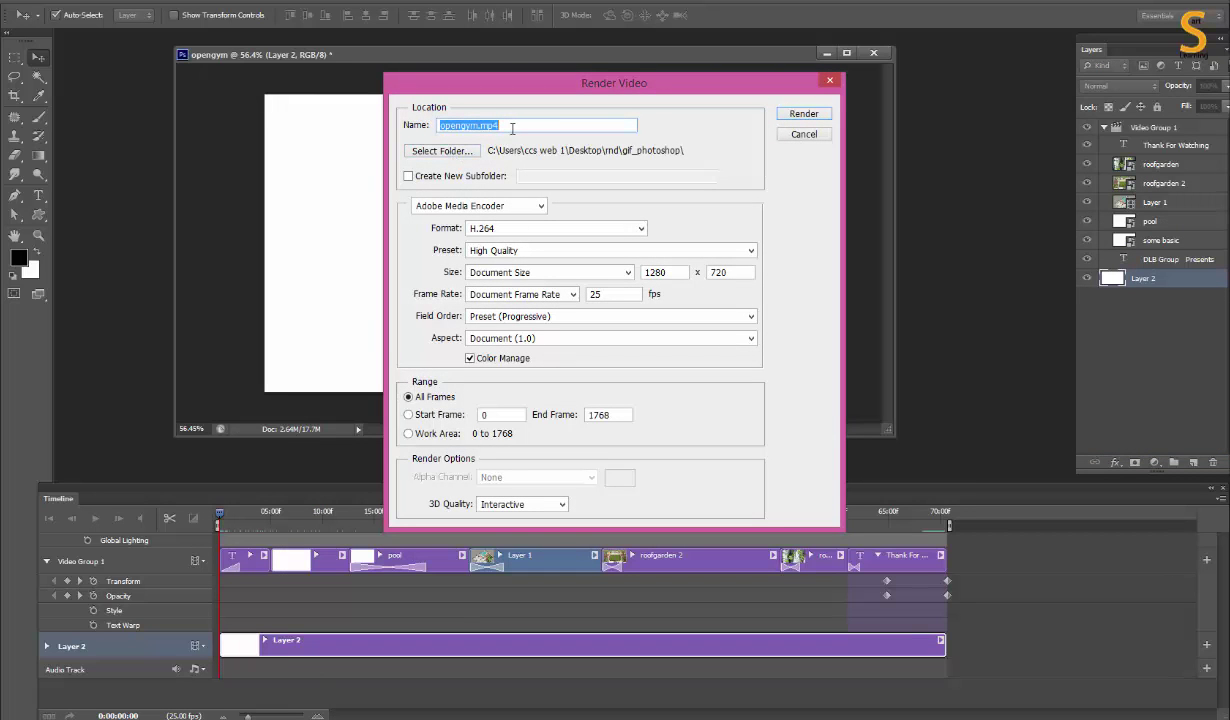
{"action": "type", "text": "builder project"}
{"action": "left_click", "coordinate": [797, 117]}
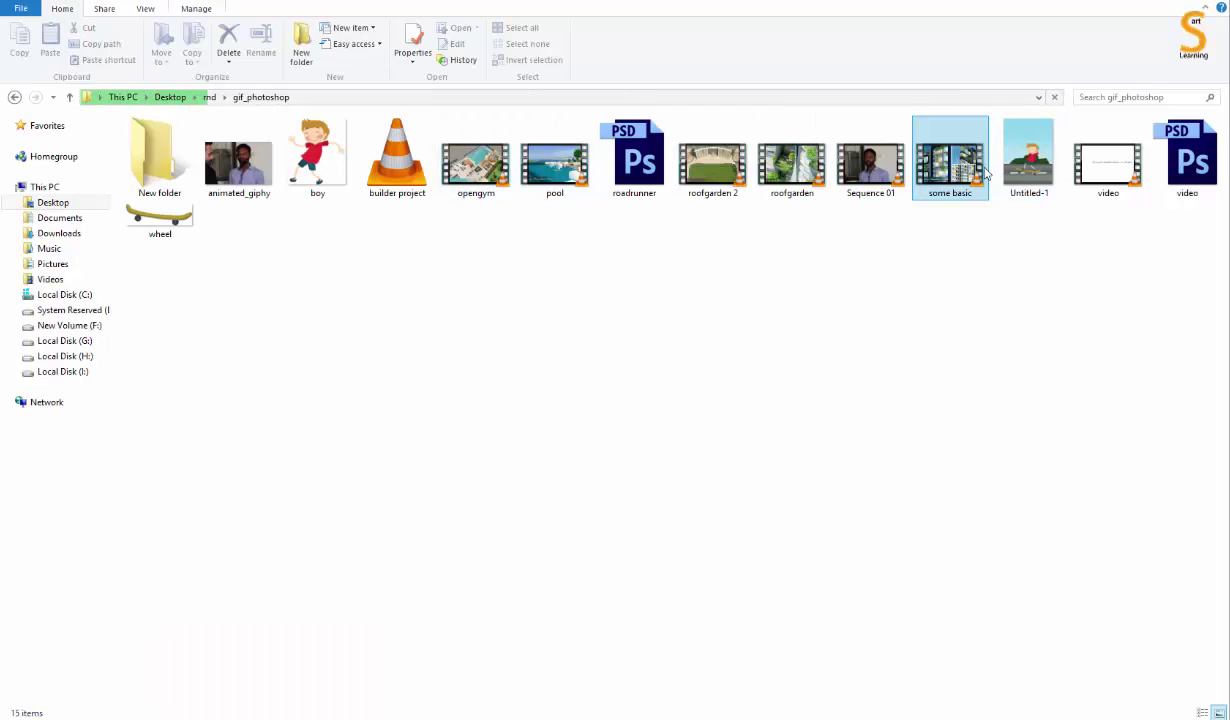
{"action": "double_click", "coordinate": [397, 172]}
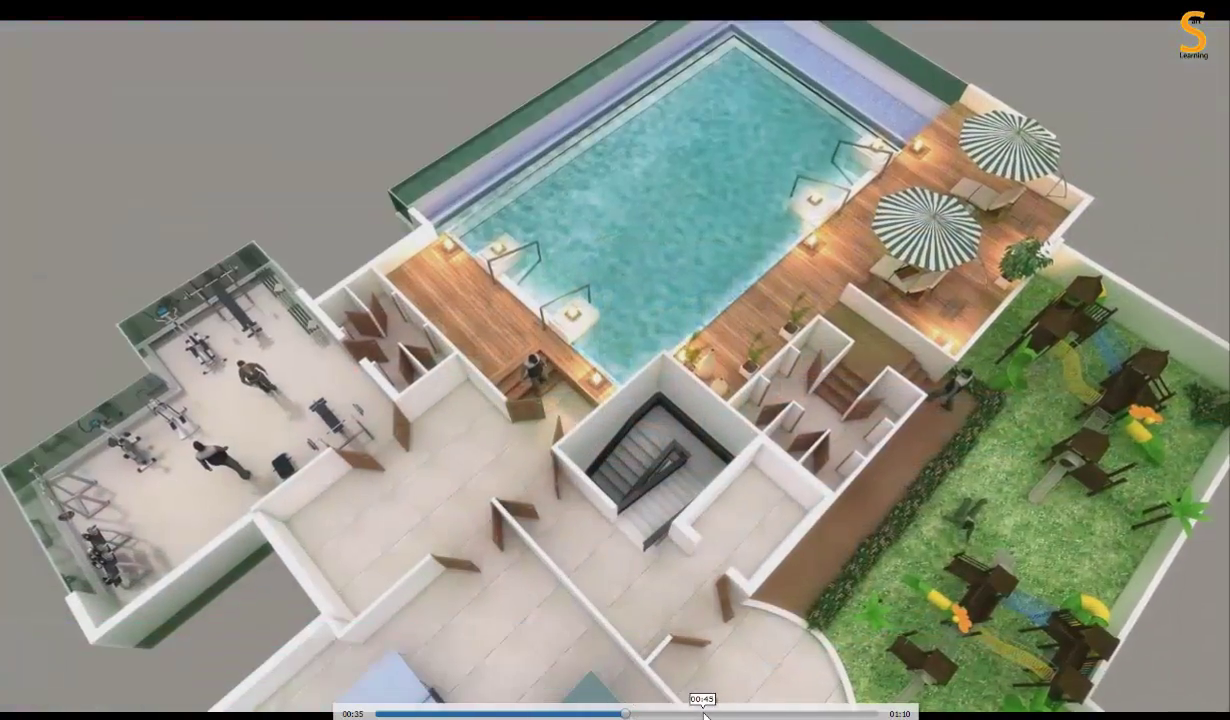
{"action": "left_click", "coordinate": [706, 714]}
{"action": "left_click", "coordinate": [755, 714]}
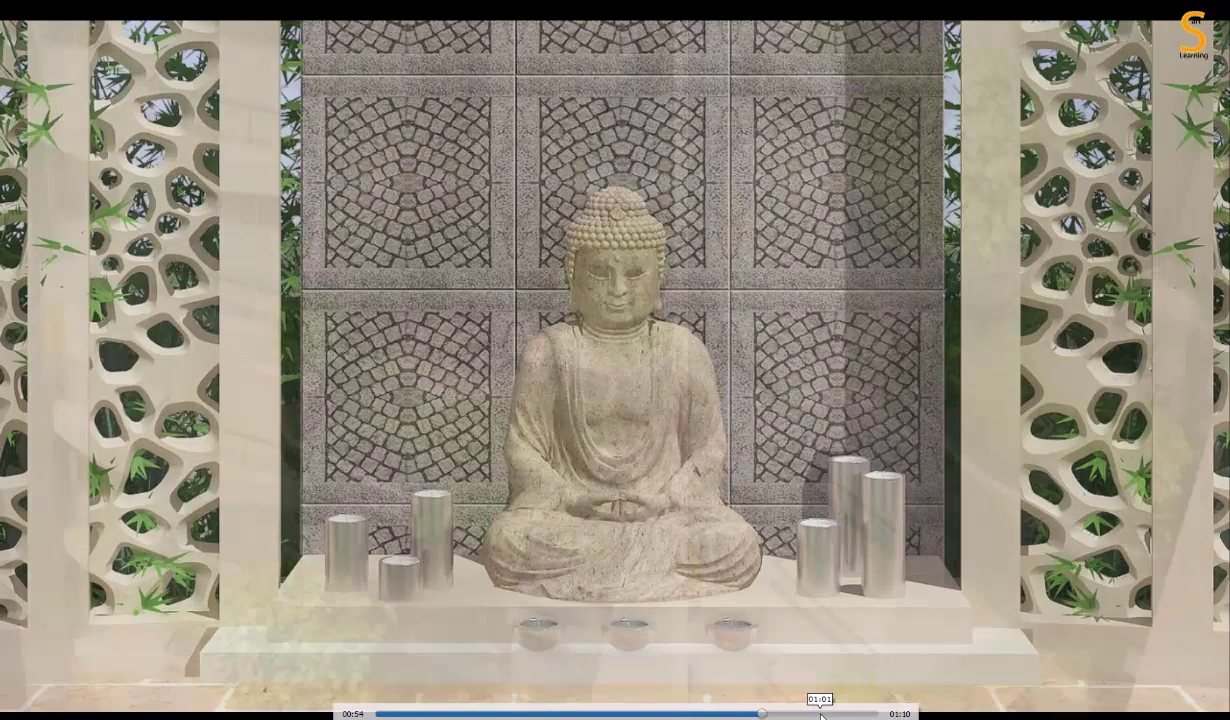
{"action": "left_click", "coordinate": [820, 714]}
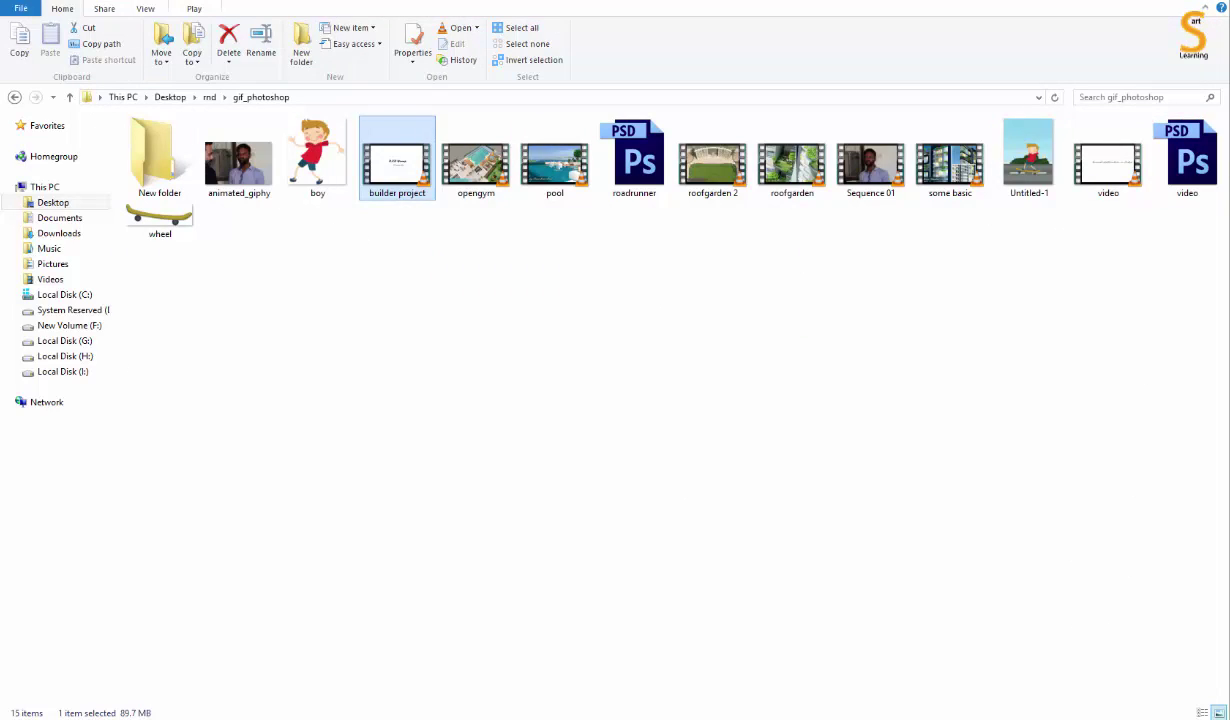
Step: Add the closing note line 'with this same pattern i will show you other video also'
{"action": "key", "text": "alt+Tab"}
{"action": "key", "text": "Return"}
{"action": "type", "text": "with this same pattern"}
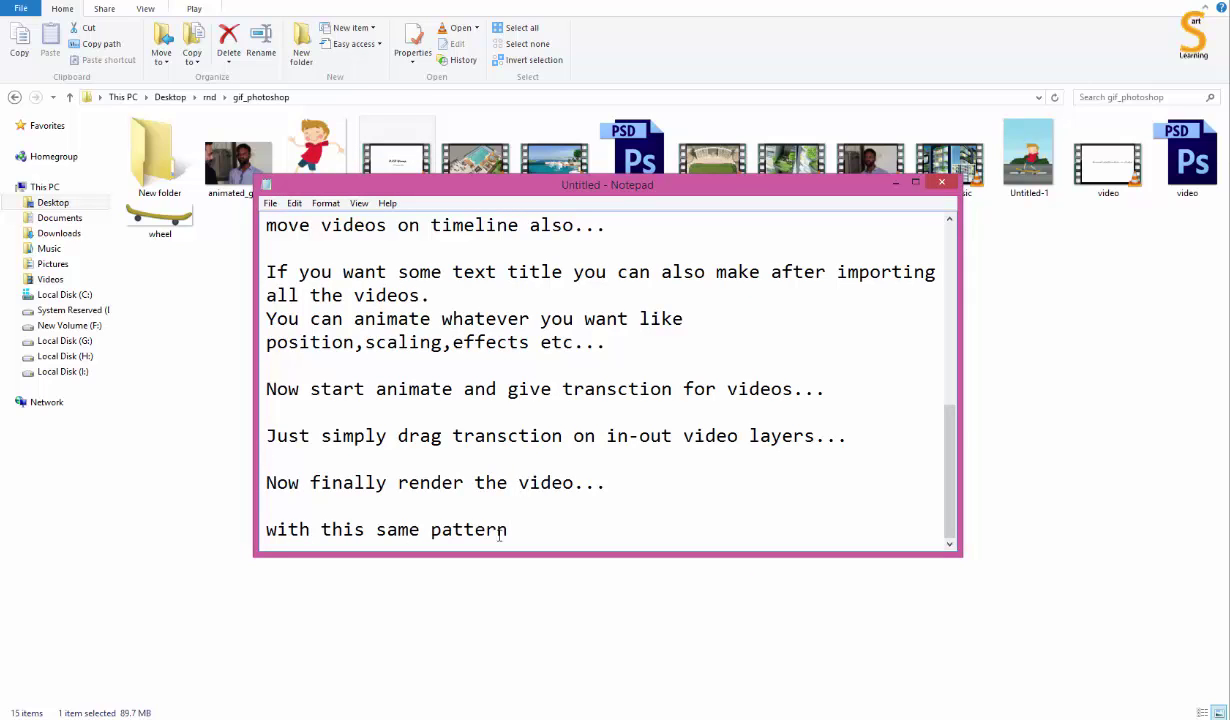
{"action": "type", "text": " i will"}
{"action": "type", "text": " show you other video also..."}
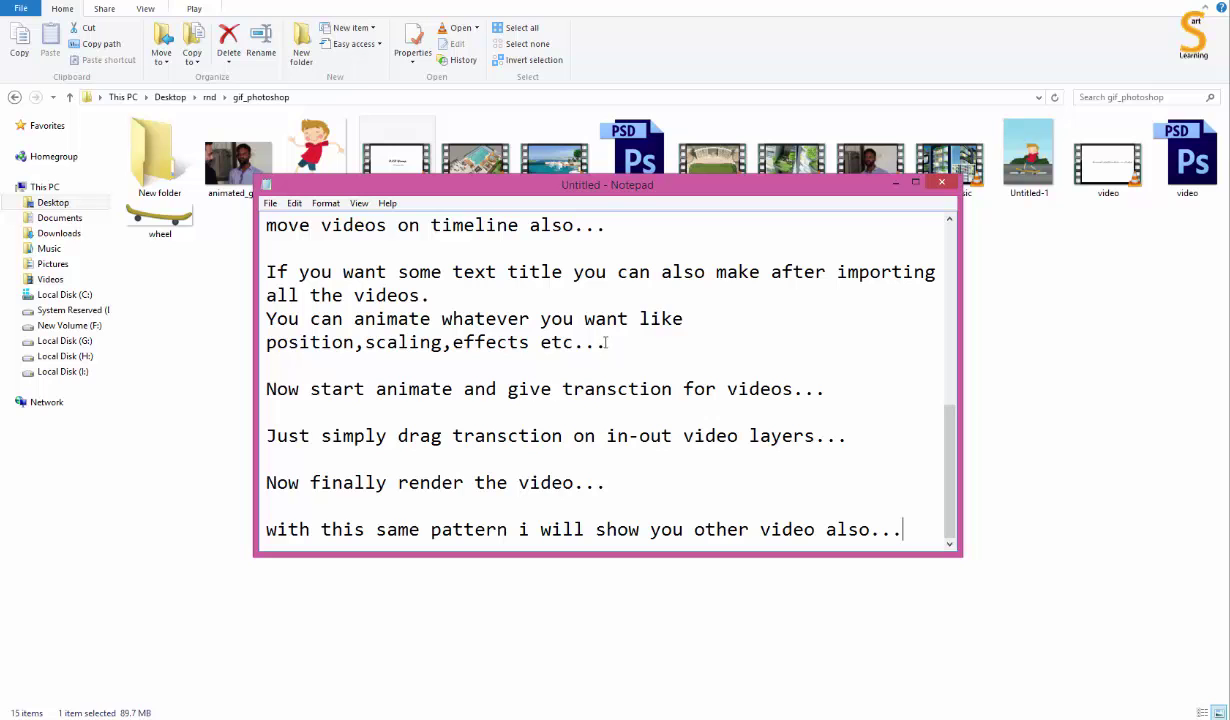
{"action": "left_click", "coordinate": [895, 183]}
{"action": "double_click", "coordinate": [1108, 160]}
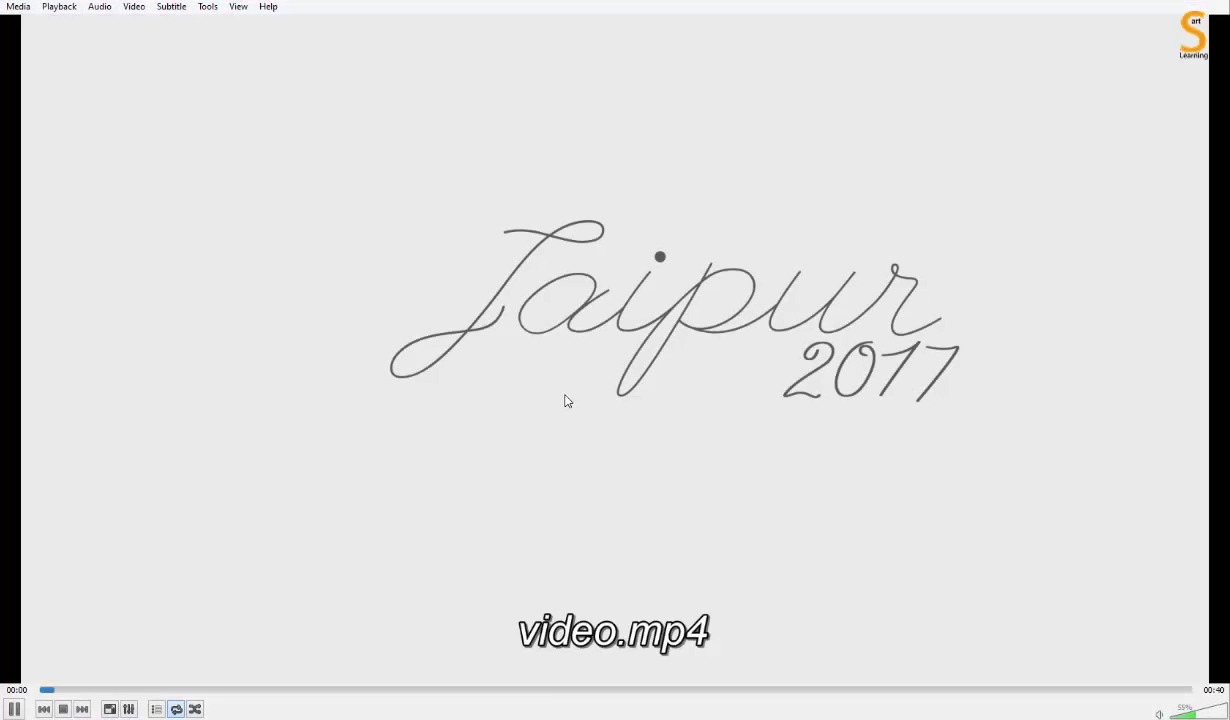
{"action": "double_click", "coordinate": [565, 400]}
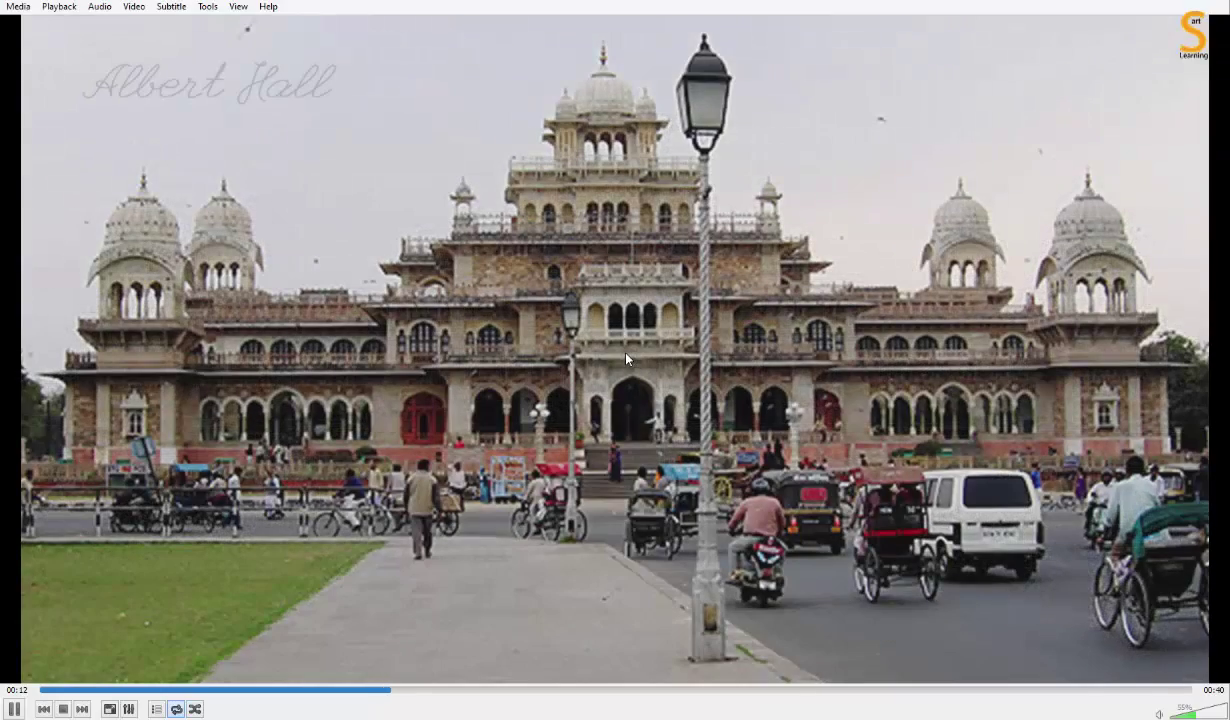
{"action": "left_click", "coordinate": [605, 690]}
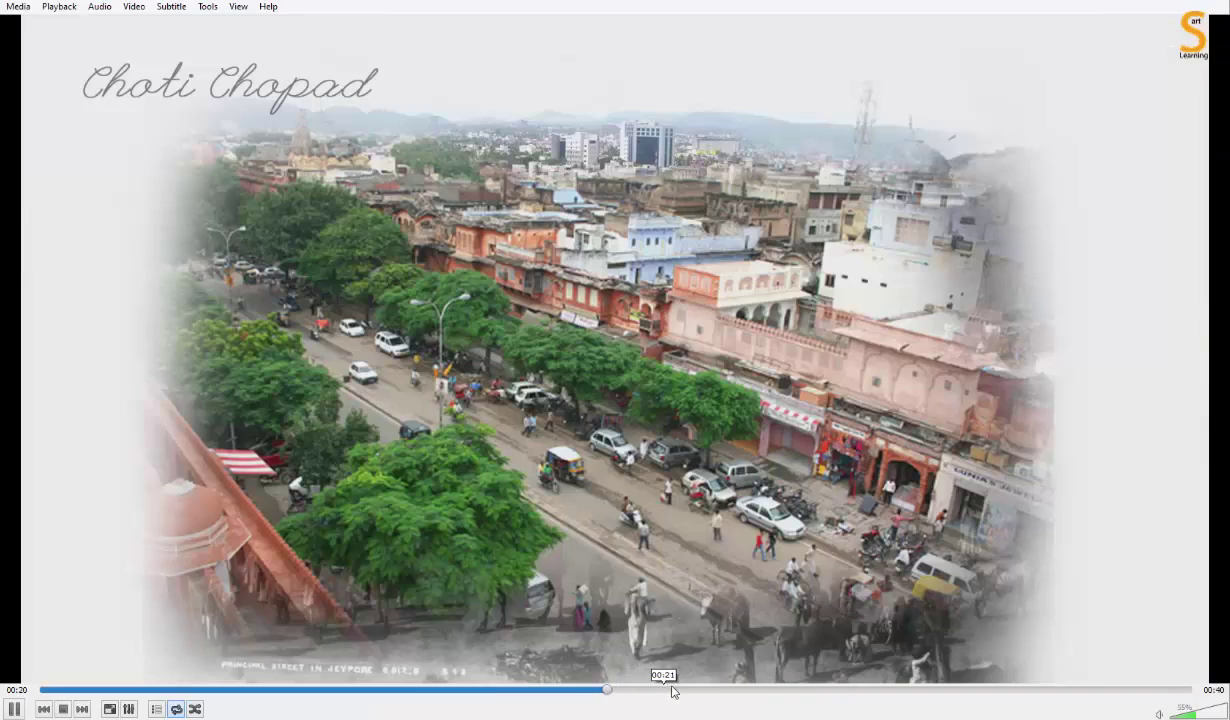
{"action": "left_click", "coordinate": [700, 690]}
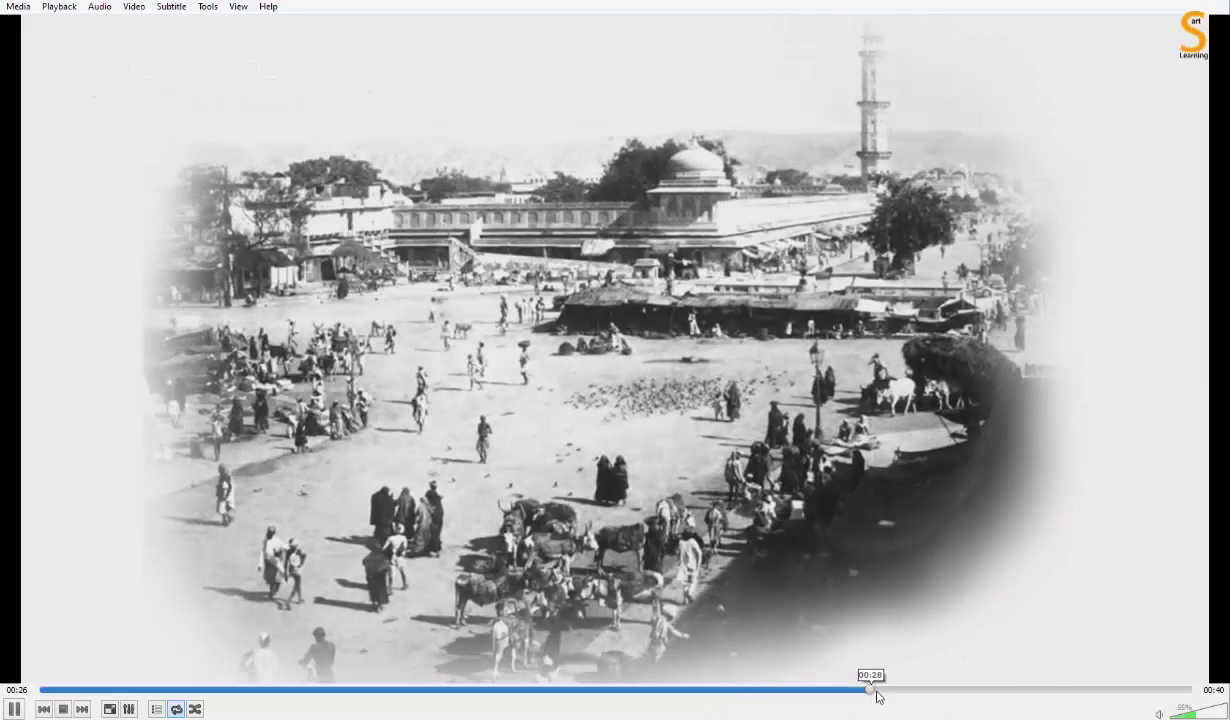
{"action": "left_click", "coordinate": [948, 690]}
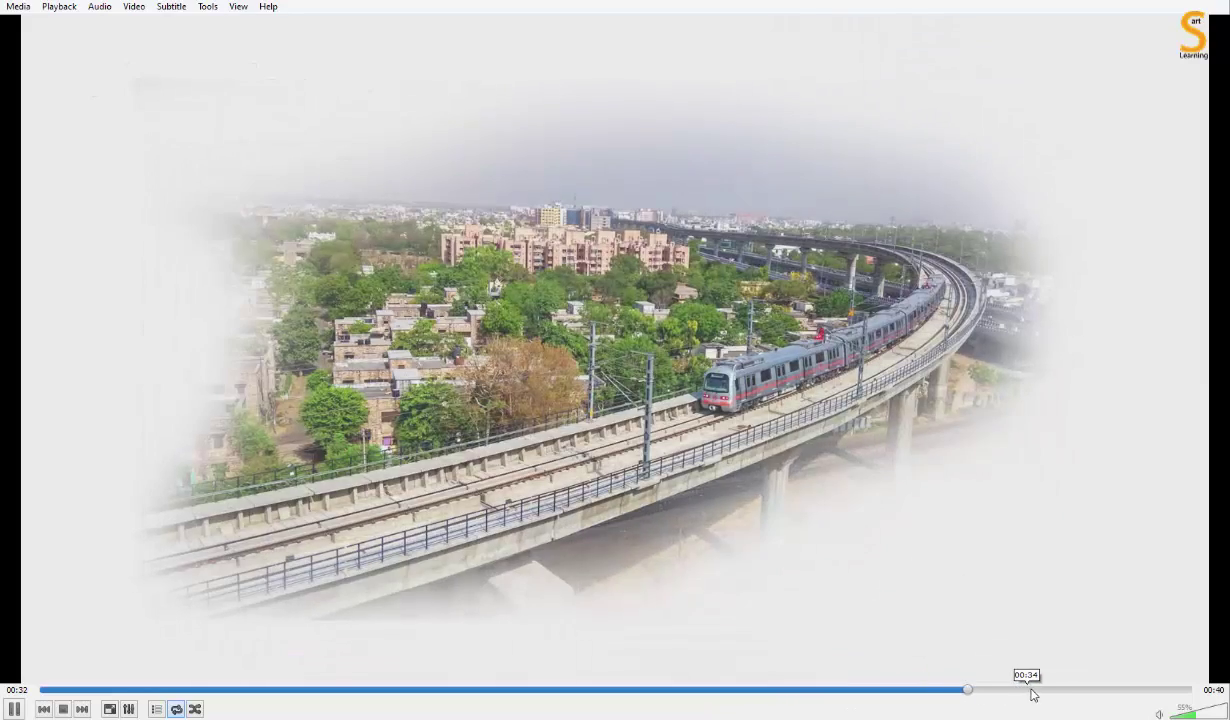
{"action": "left_click", "coordinate": [1045, 690]}
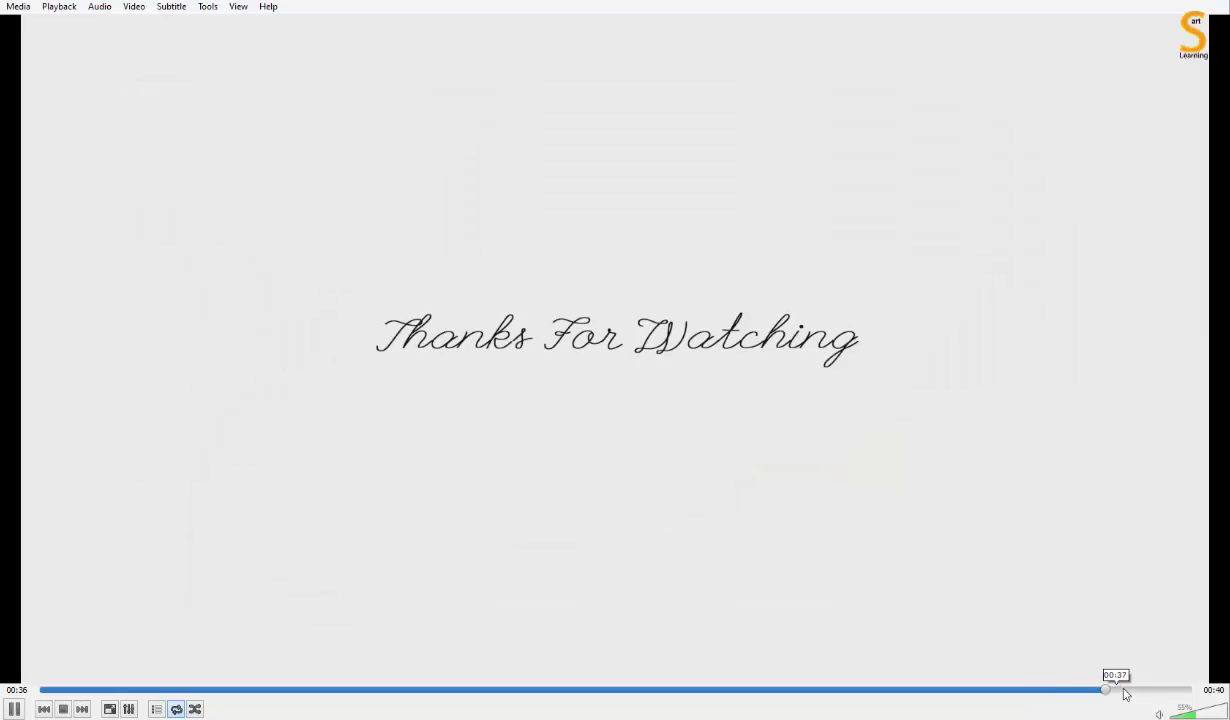
{"action": "left_click", "coordinate": [1158, 690]}
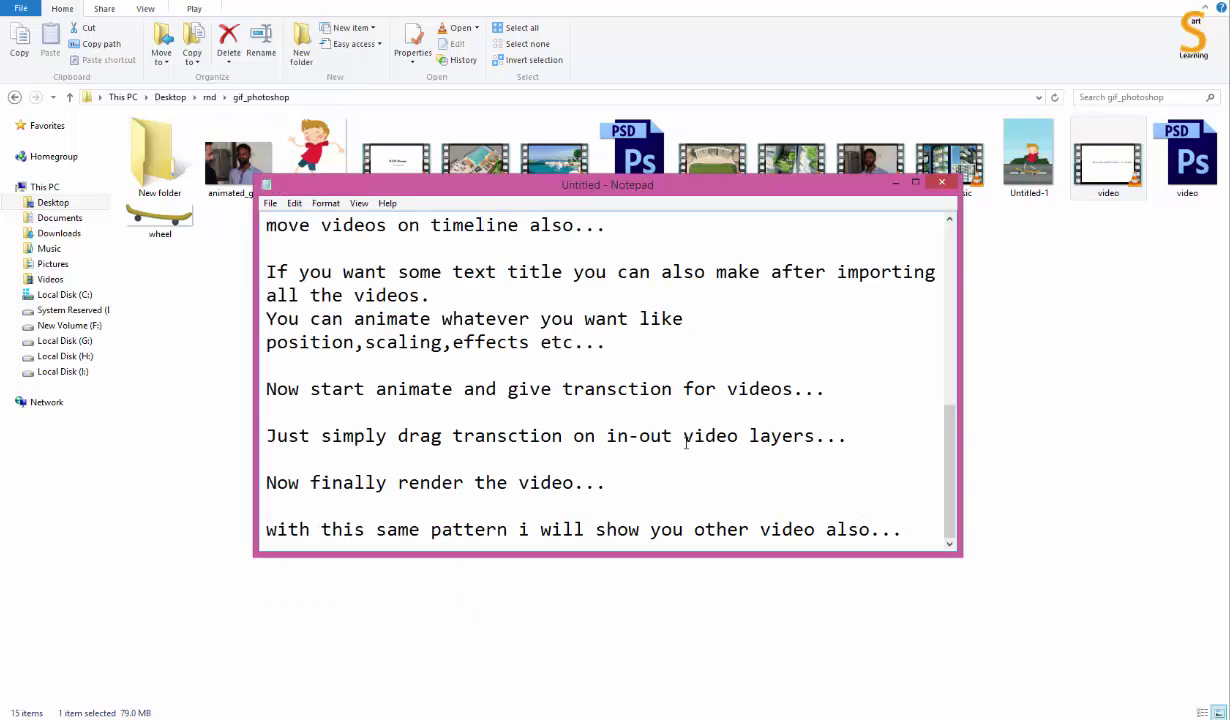
Step: Select and delete the video-making paragraphs below the three questions
{"action": "mouse_move", "coordinate": [910, 537]}
{"action": "left_mouse_down"}
{"action": "mouse_move", "coordinate": [244, 337]}
{"action": "mouse_move", "coordinate": [263, 400]}
{"action": "left_mouse_up"}
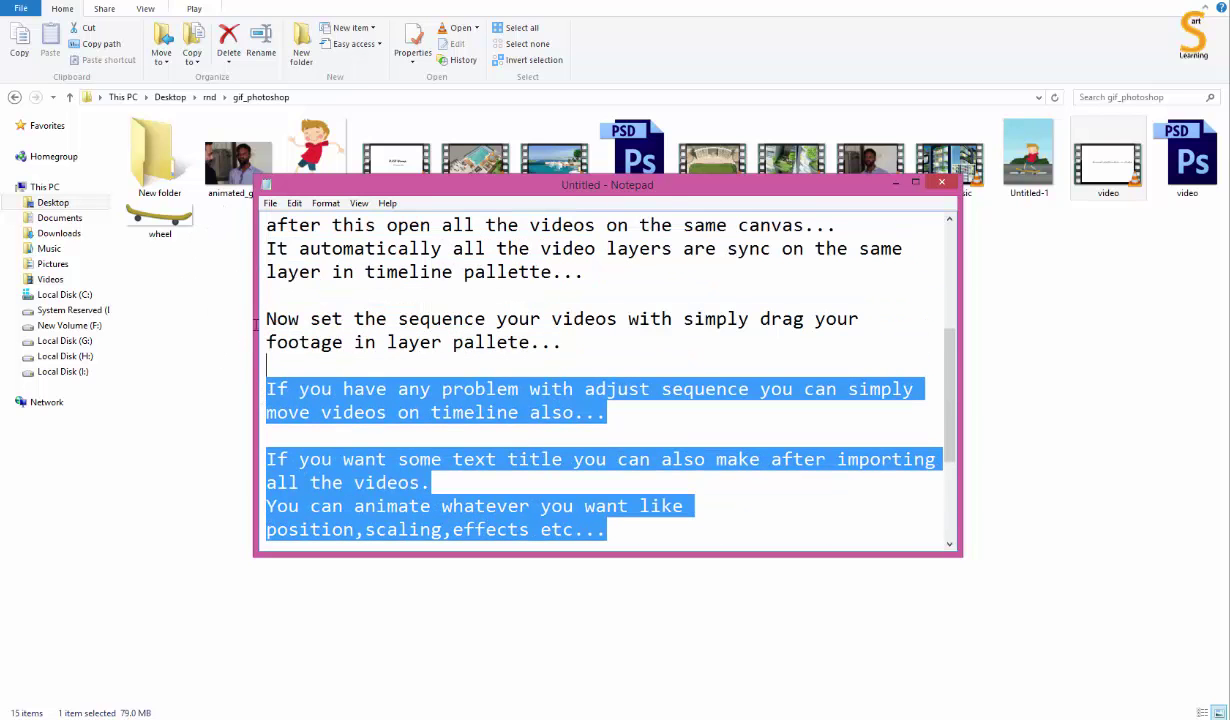
{"action": "left_click_drag", "start_coordinate": [256, 325], "coordinate": [259, 335]}
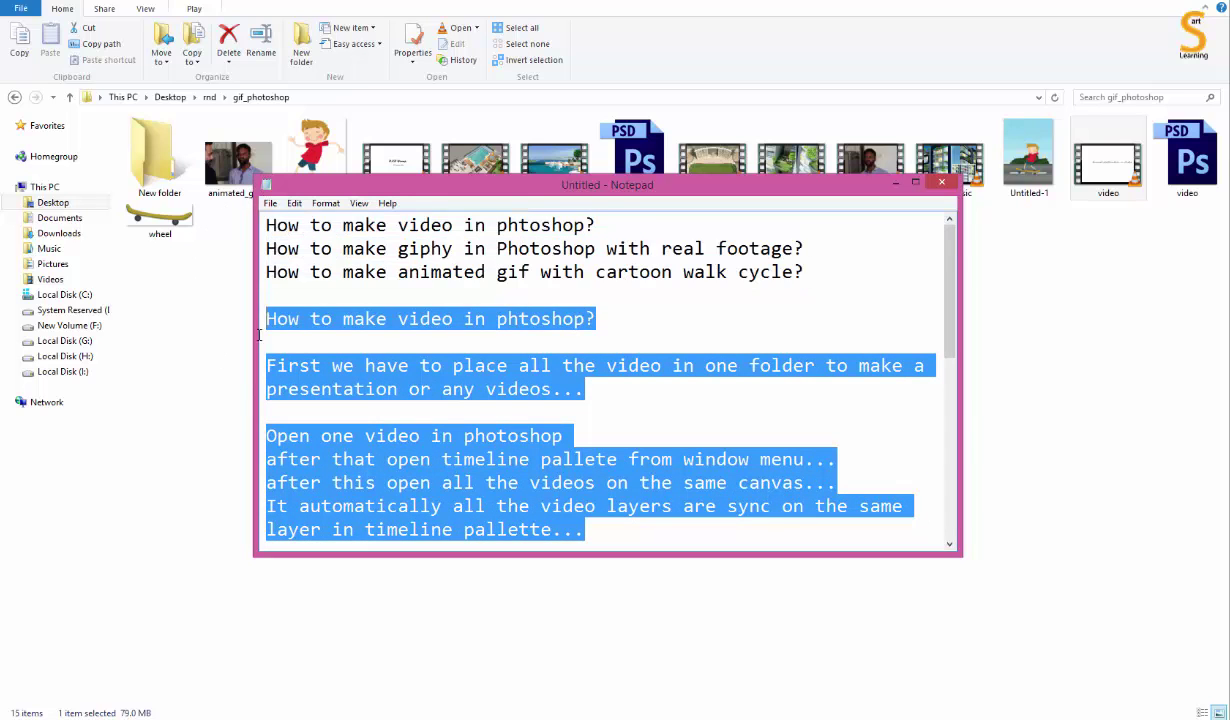
{"action": "left_click_drag", "start_coordinate": [259, 335], "coordinate": [261, 344]}
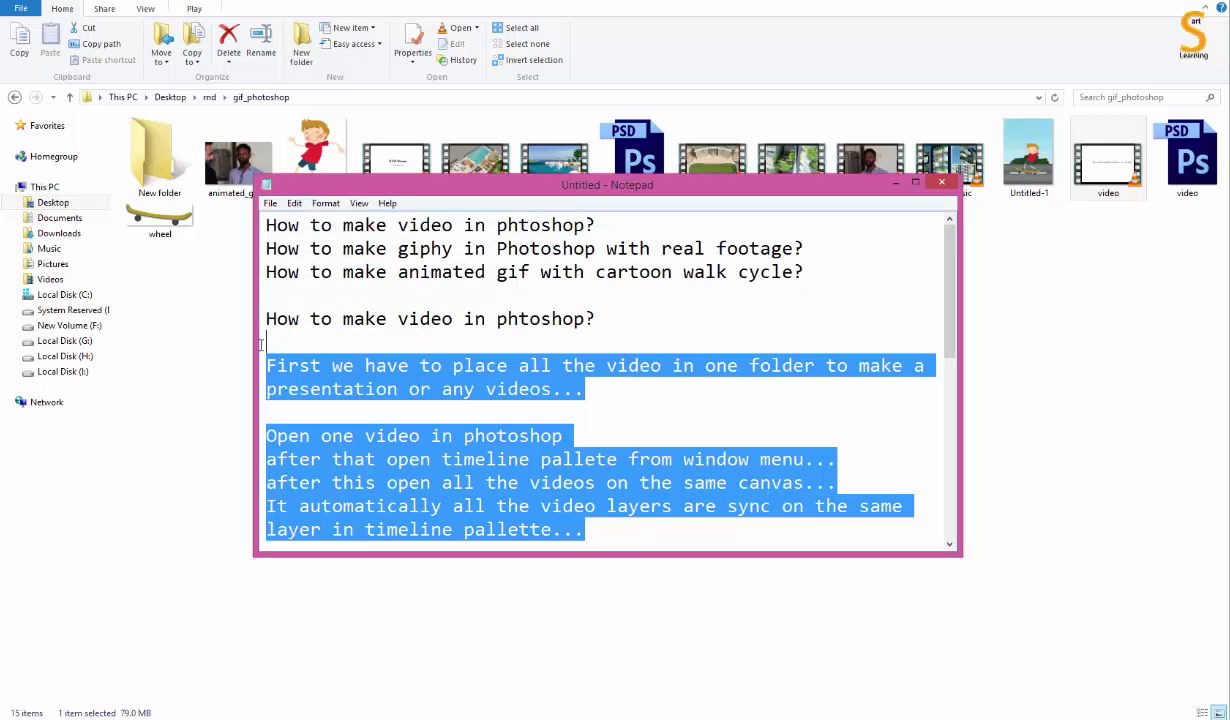
{"action": "key", "text": "BackSpace"}
Step: Delete the leftover video heading line and select the giphy question line
{"action": "left_click_drag", "start_coordinate": [597, 318], "coordinate": [263, 318]}
{"action": "key", "text": "BackSpace"}
{"action": "left_click_drag", "start_coordinate": [265, 249], "coordinate": [819, 252]}
{"action": "key", "text": "ctrl+c"}
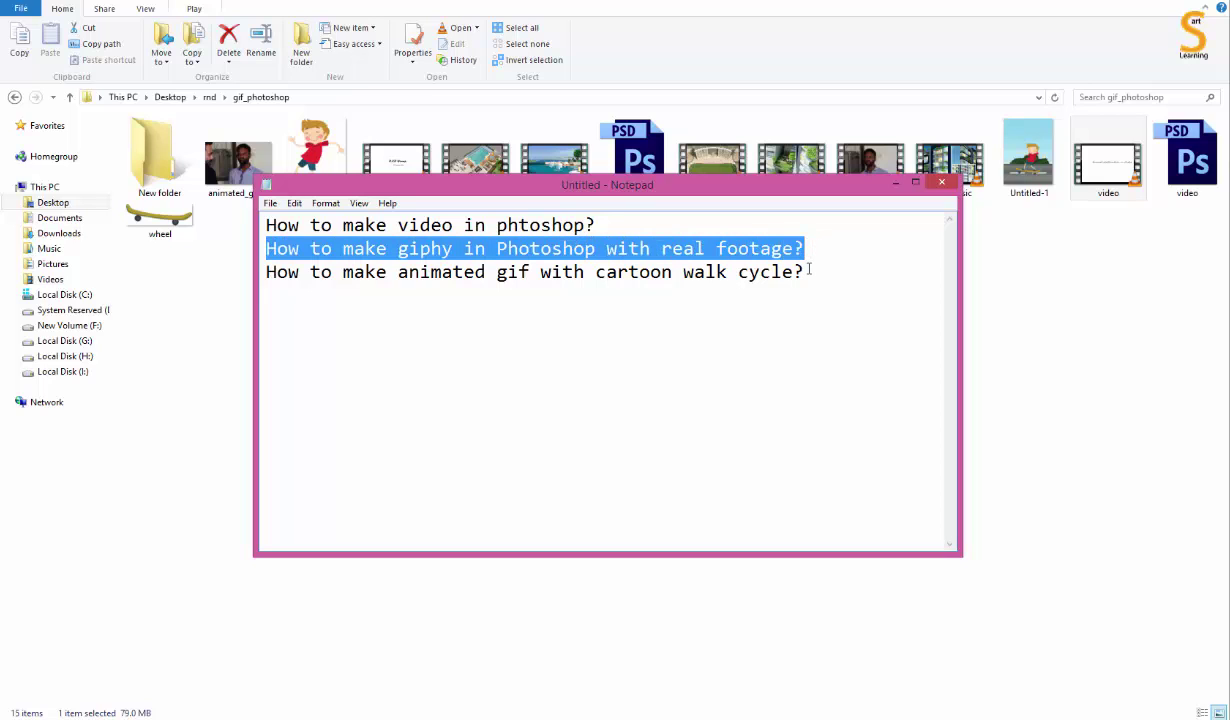
{"action": "left_click", "coordinate": [276, 331]}
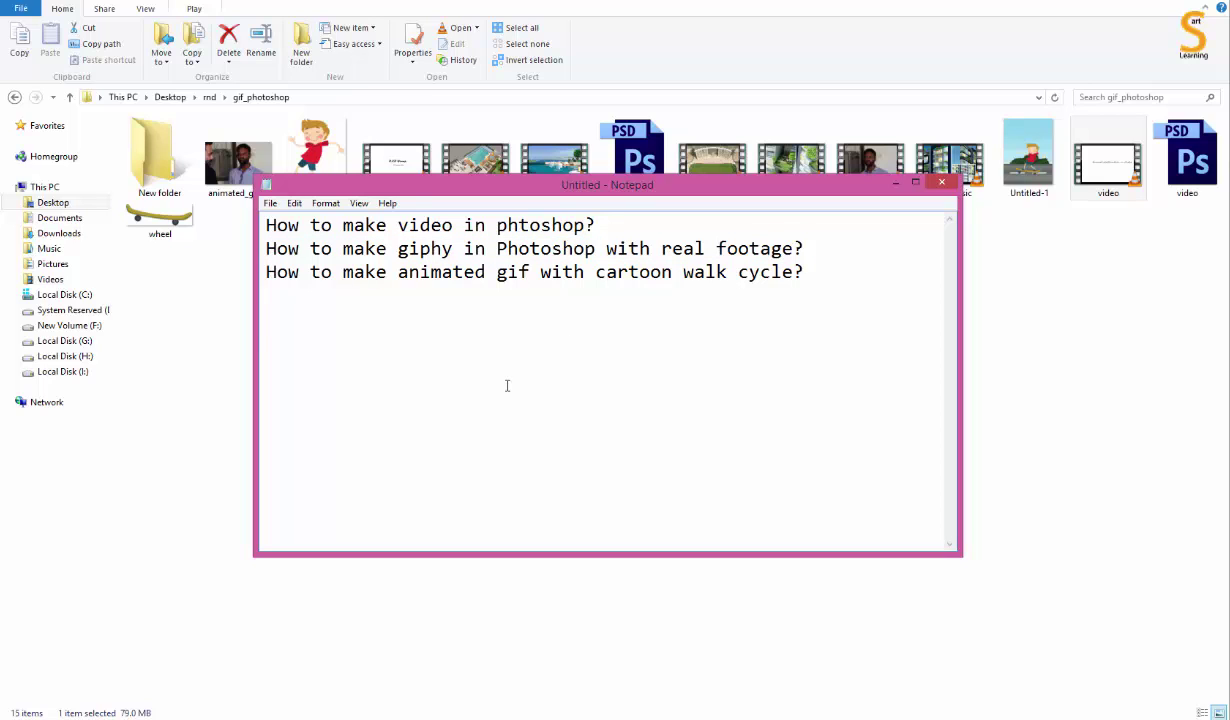
Step: Paste the giphy question and answer it: import your video in photoshop, adjust colors or size
{"action": "key", "text": "ctrl+v"}
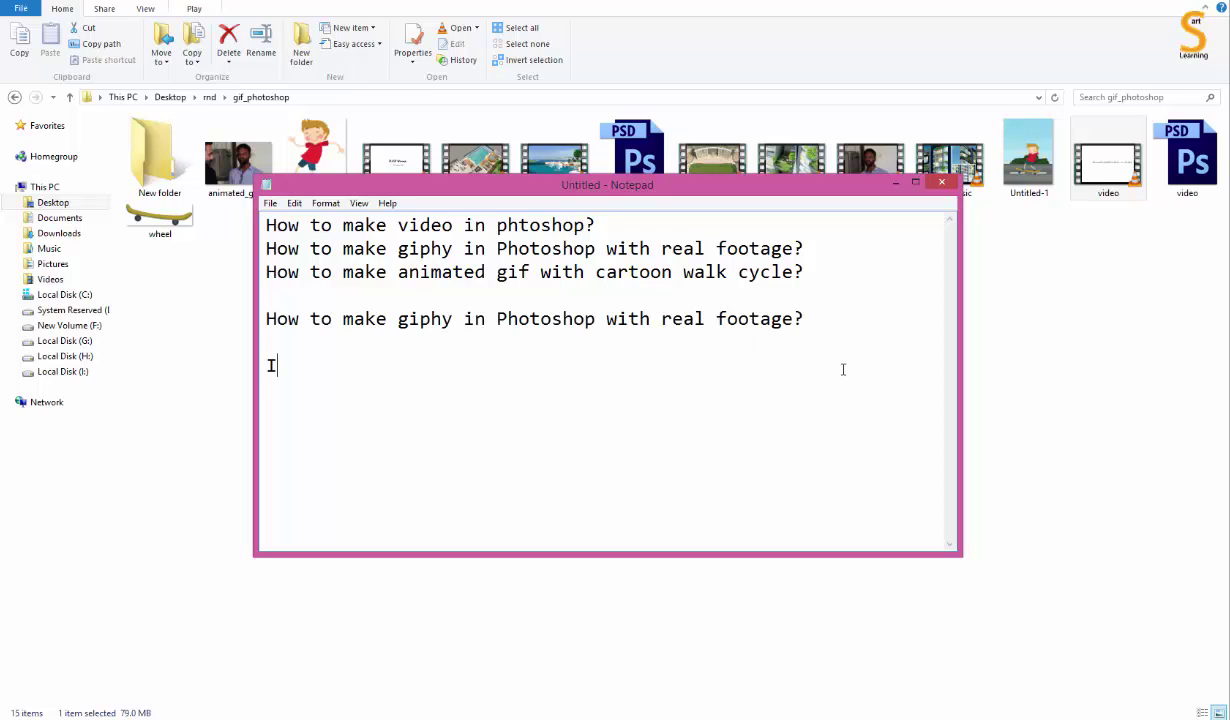
{"action": "type", "text": "ery simple to make animated gi"}
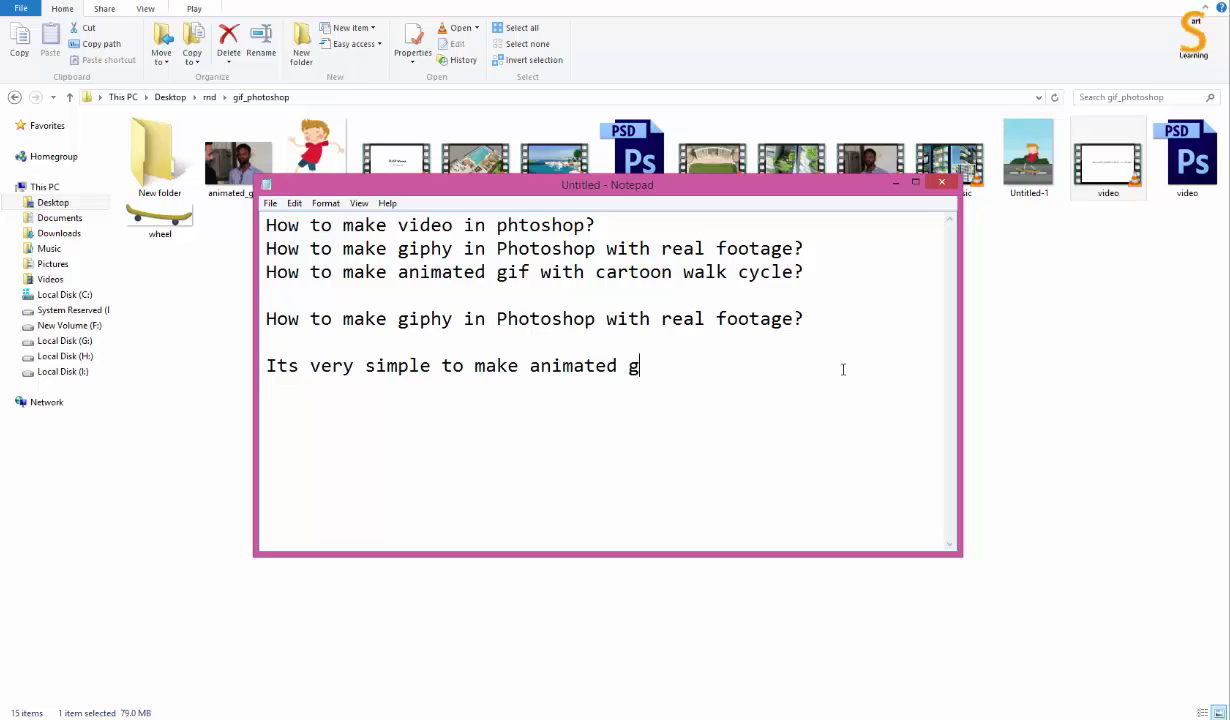
{"action": "type", "text": "phy with real footages.."}
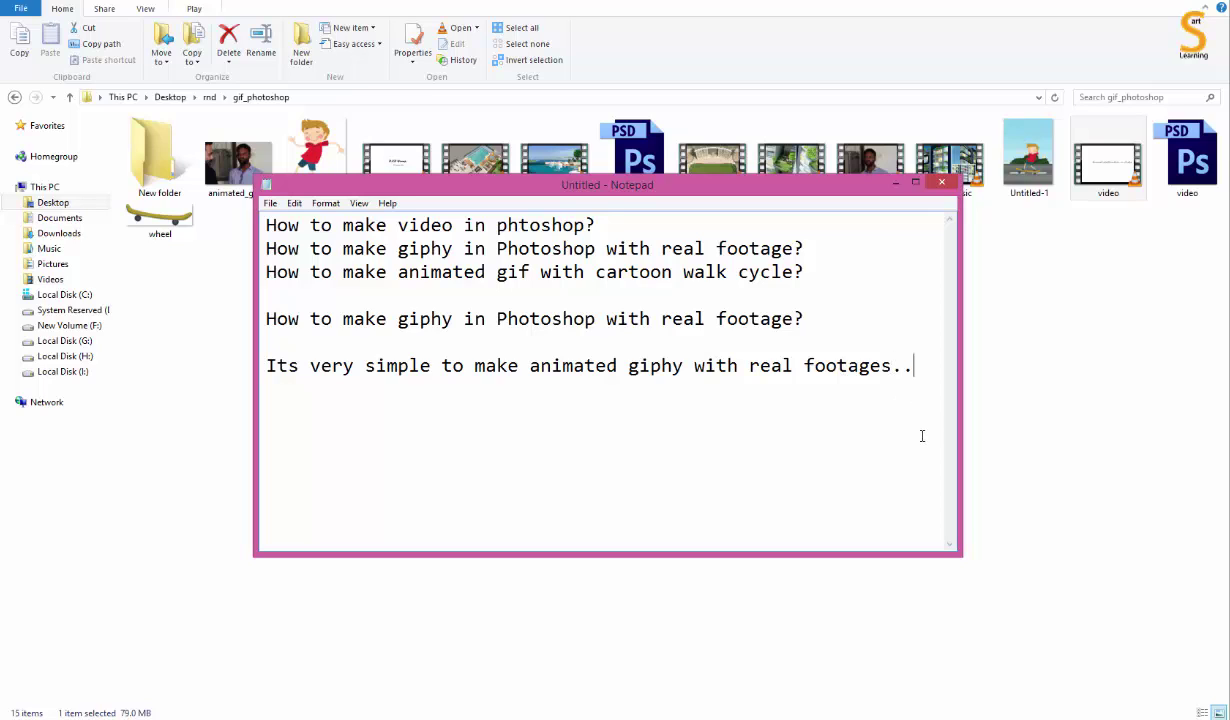
{"action": "type", "text": "oi"}
{"action": "type", "text": "mply i"}
{"action": "type", "text": "mport your vi"}
{"action": "type", "text": "deo "}
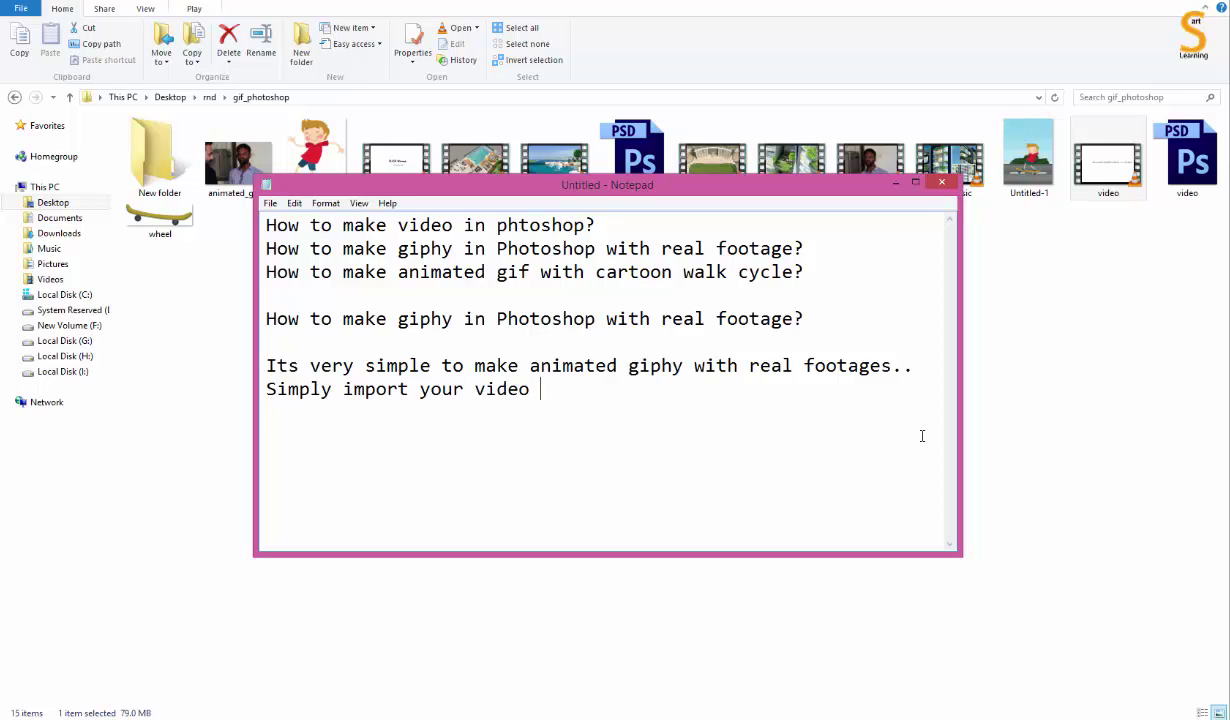
{"action": "type", "text": "in photoshop"}
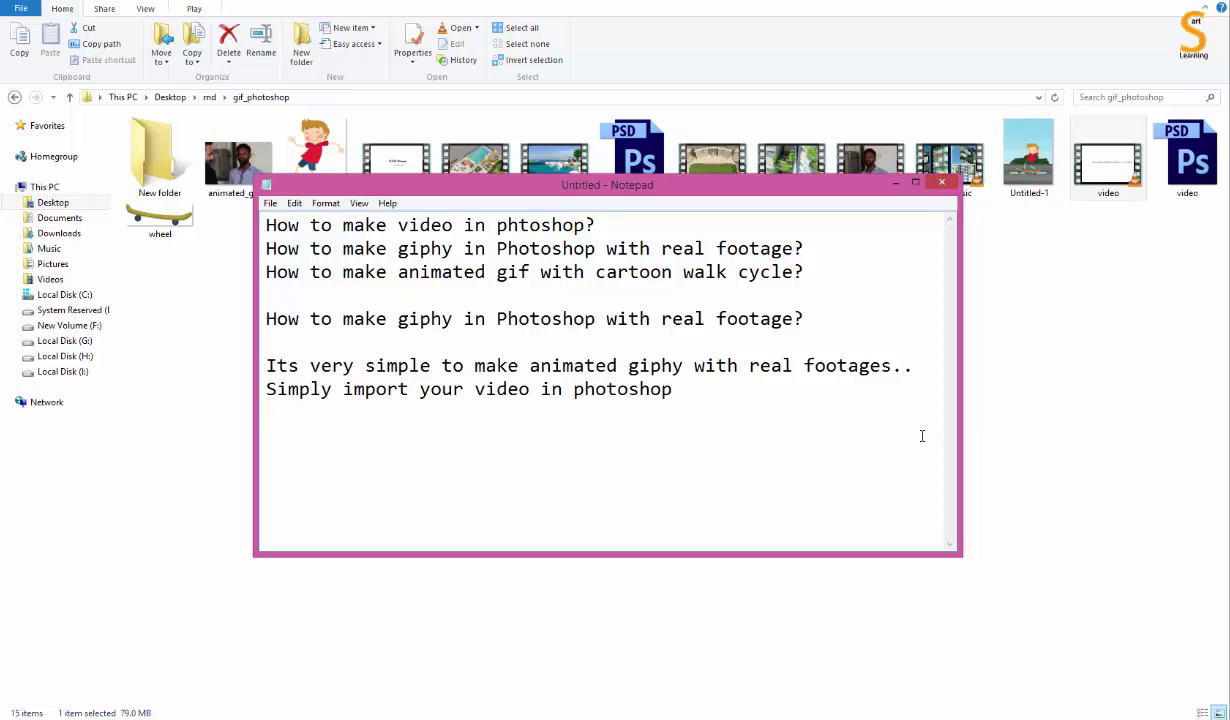
{"action": "type", "text": " adjust the colors or"}
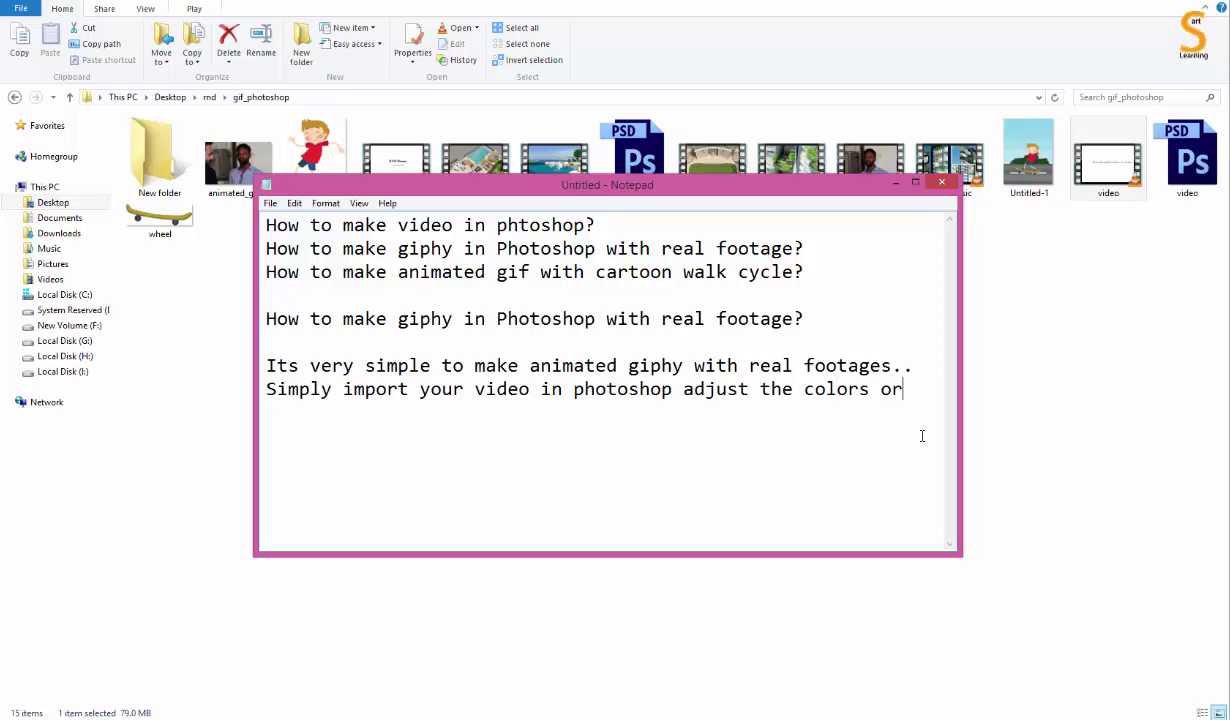
{"action": "type", "text": " size"}
{"action": "left_click", "coordinate": [895, 183]}
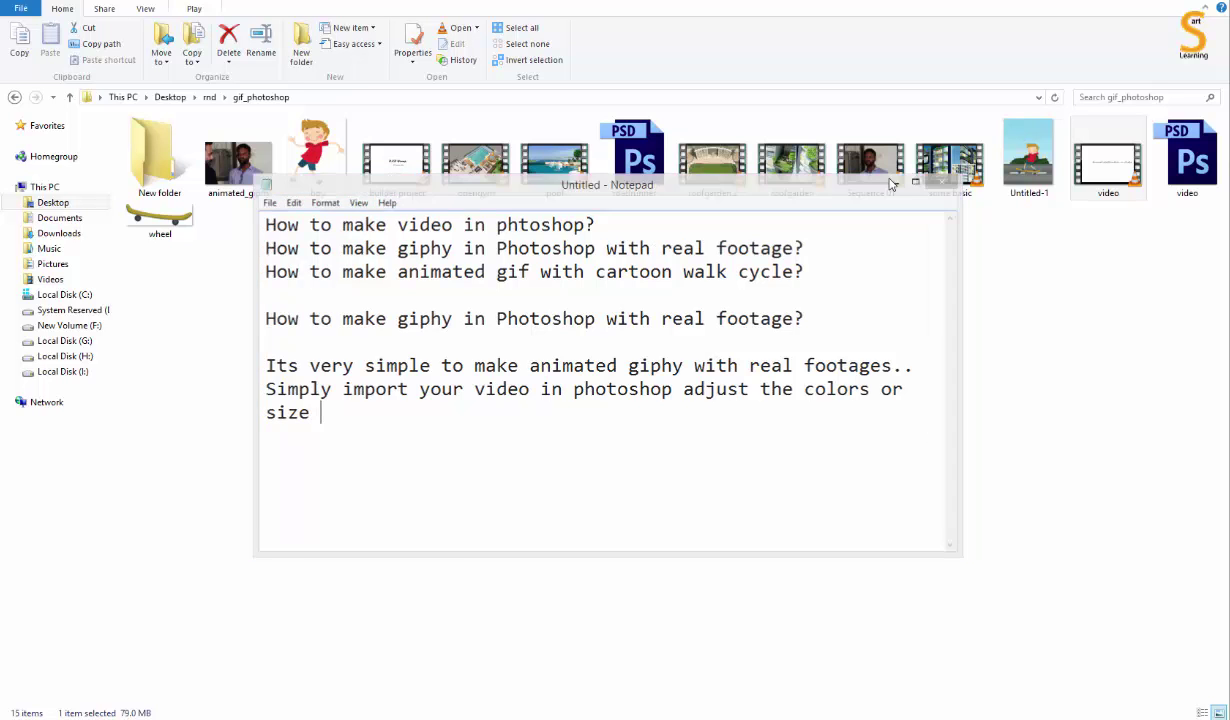
Step: Preview Sequence 01.mp4 in VLC, close it, and drag the file into Photoshop
{"action": "left_click", "coordinate": [887, 176]}
{"action": "double_click", "coordinate": [887, 176]}
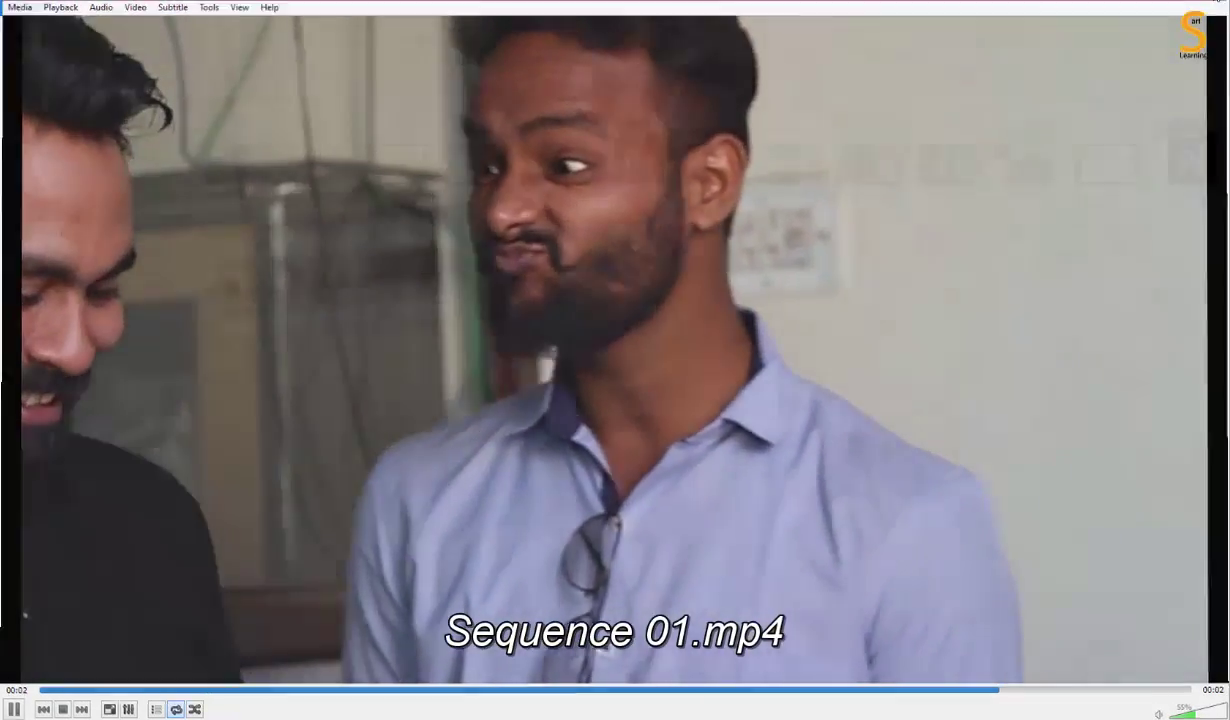
{"action": "key", "text": "alt+F4"}
{"action": "mouse_move", "coordinate": [845, 168]}
{"action": "left_mouse_down"}
{"action": "mouse_move", "coordinate": [150, 715]}
{"action": "mouse_move", "coordinate": [100, 678]}
{"action": "mouse_move", "coordinate": [927, 162]}
{"action": "left_mouse_up"}
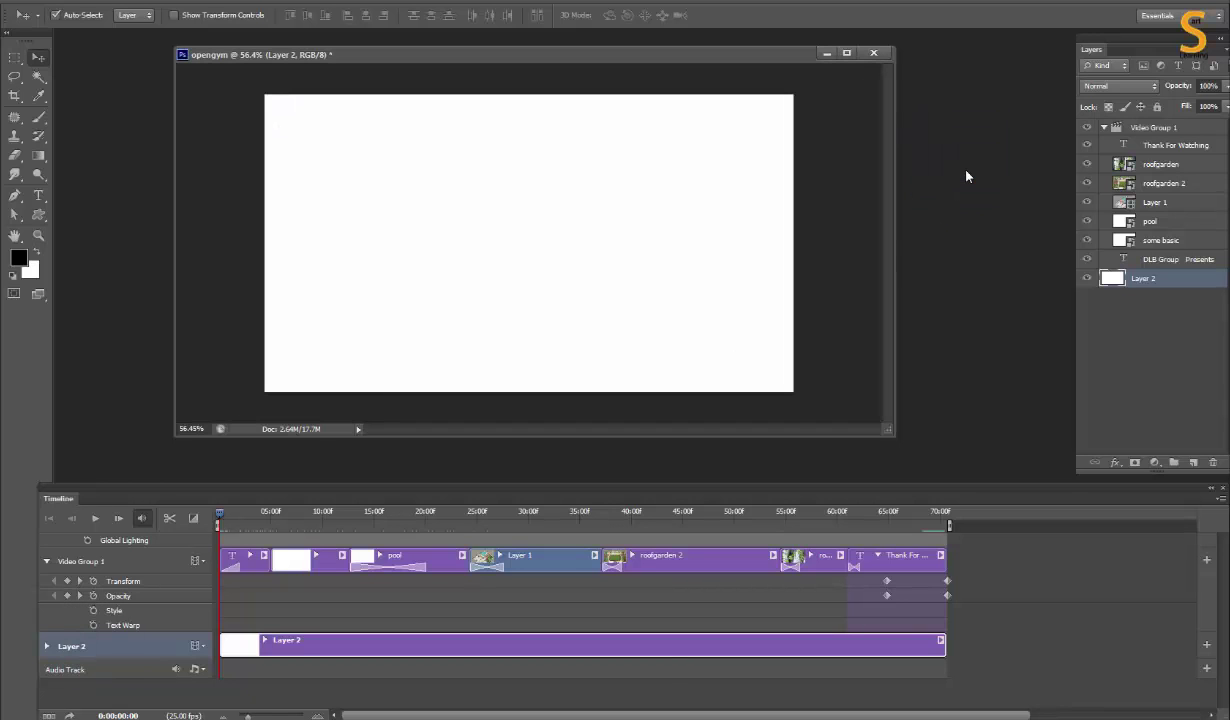
Step: Restore the Timeline panel and trim the Sequence 01 clip to end near 02:00f
{"action": "left_click", "coordinate": [826, 54]}
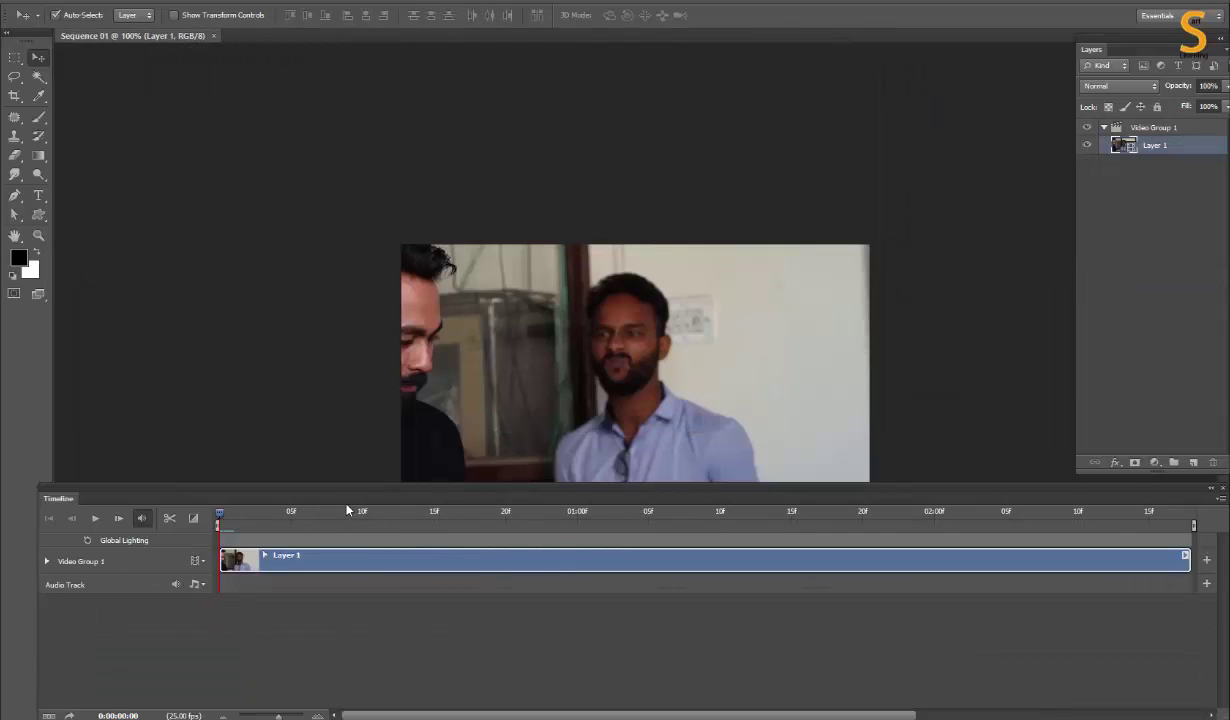
{"action": "left_click", "coordinate": [1216, 497]}
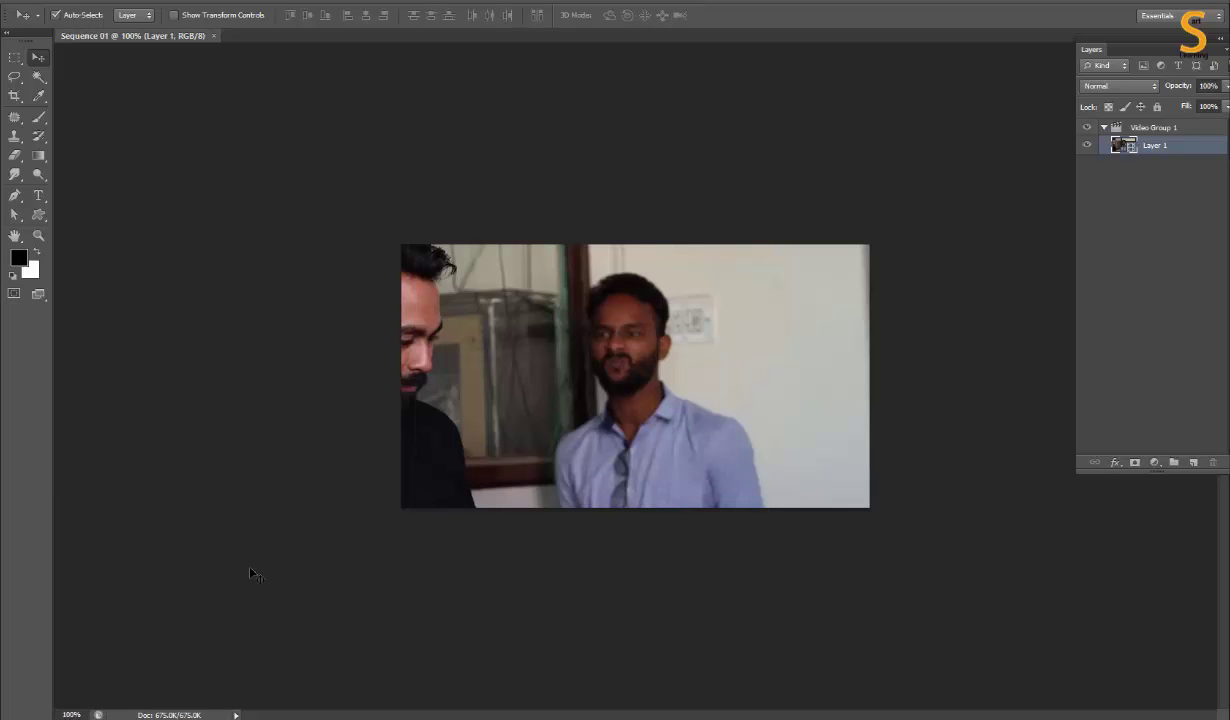
{"action": "left_click", "coordinate": [305, 2]}
{"action": "left_click", "coordinate": [335, 381]}
{"action": "mouse_move", "coordinate": [221, 517]}
{"action": "left_mouse_down"}
{"action": "mouse_move", "coordinate": [865, 513]}
{"action": "mouse_move", "coordinate": [462, 510]}
{"action": "left_mouse_up"}
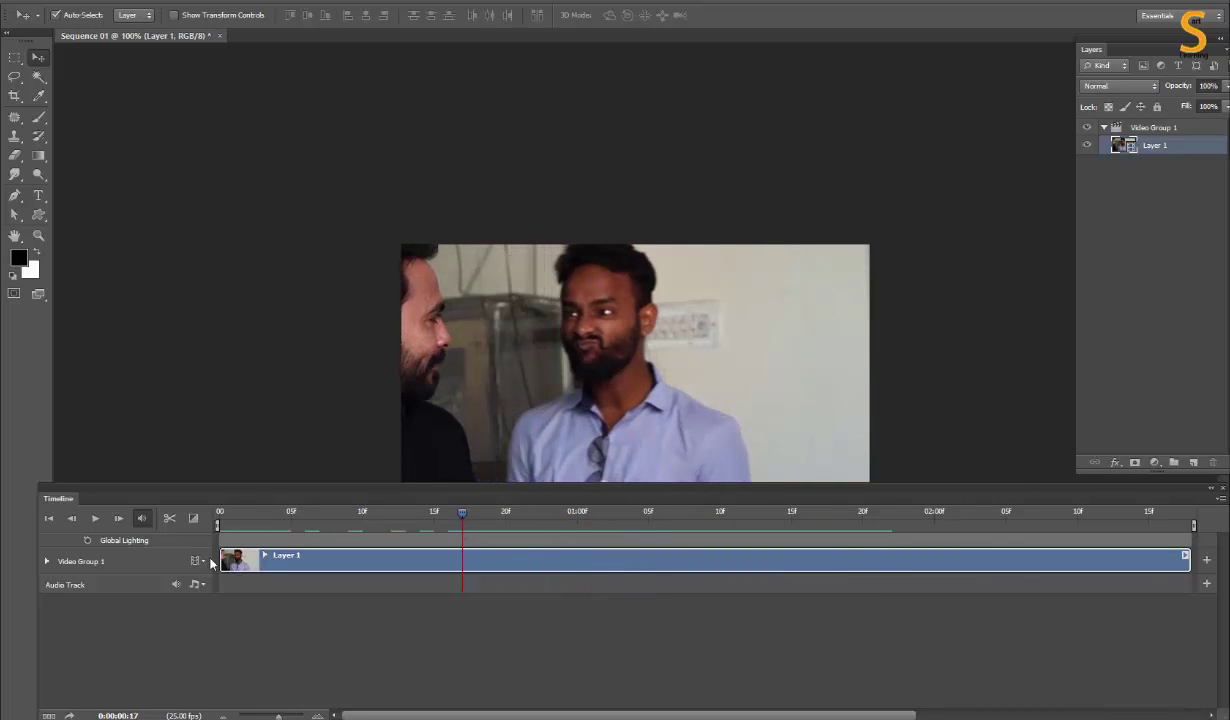
{"action": "mouse_move", "coordinate": [221, 560]}
{"action": "left_mouse_down"}
{"action": "mouse_move", "coordinate": [463, 562]}
{"action": "mouse_move", "coordinate": [574, 513]}
{"action": "mouse_move", "coordinate": [911, 515]}
{"action": "mouse_move", "coordinate": [219, 513]}
{"action": "left_mouse_up"}
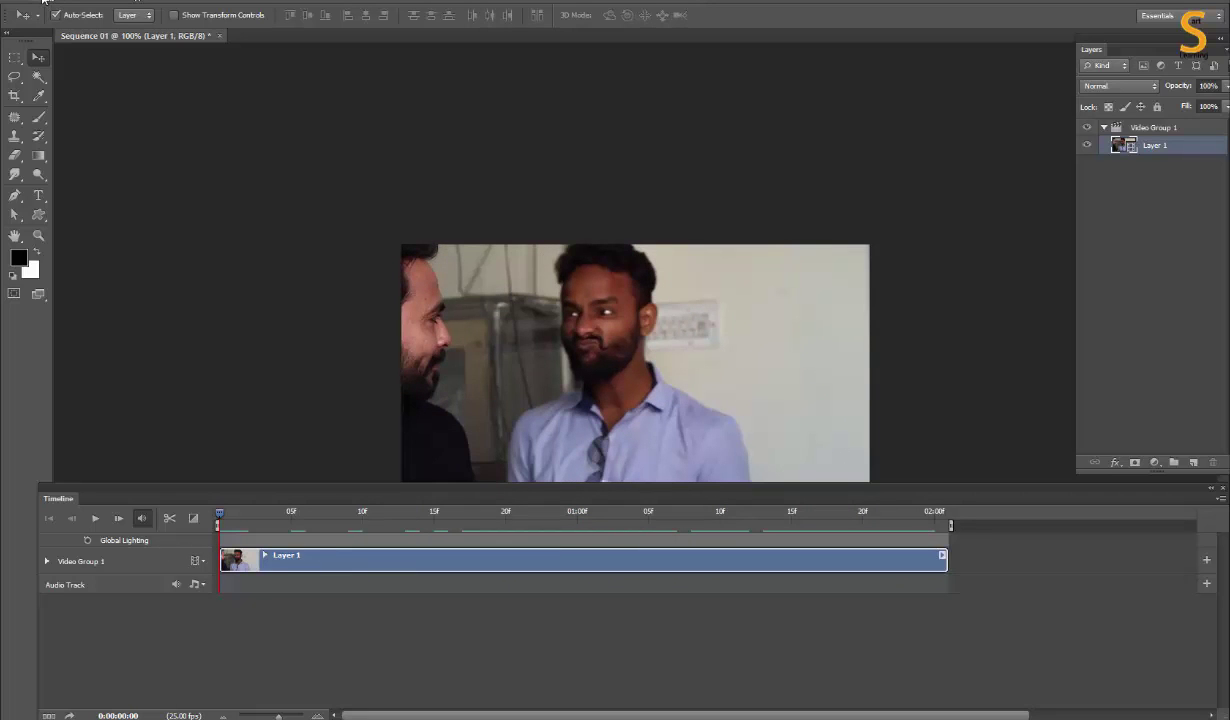
Step: Resize Sequence 01 to 480×270 px as a smart object and open Save for Web
{"action": "left_click", "coordinate": [100, 0]}
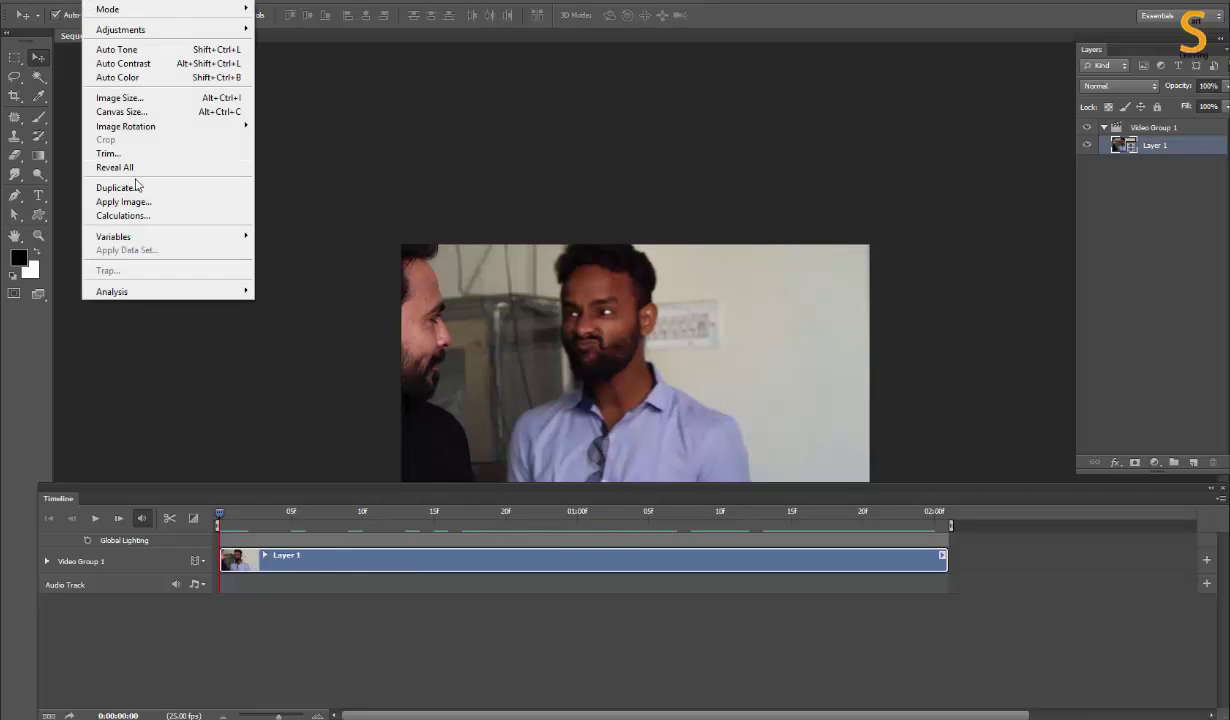
{"action": "left_click", "coordinate": [125, 100]}
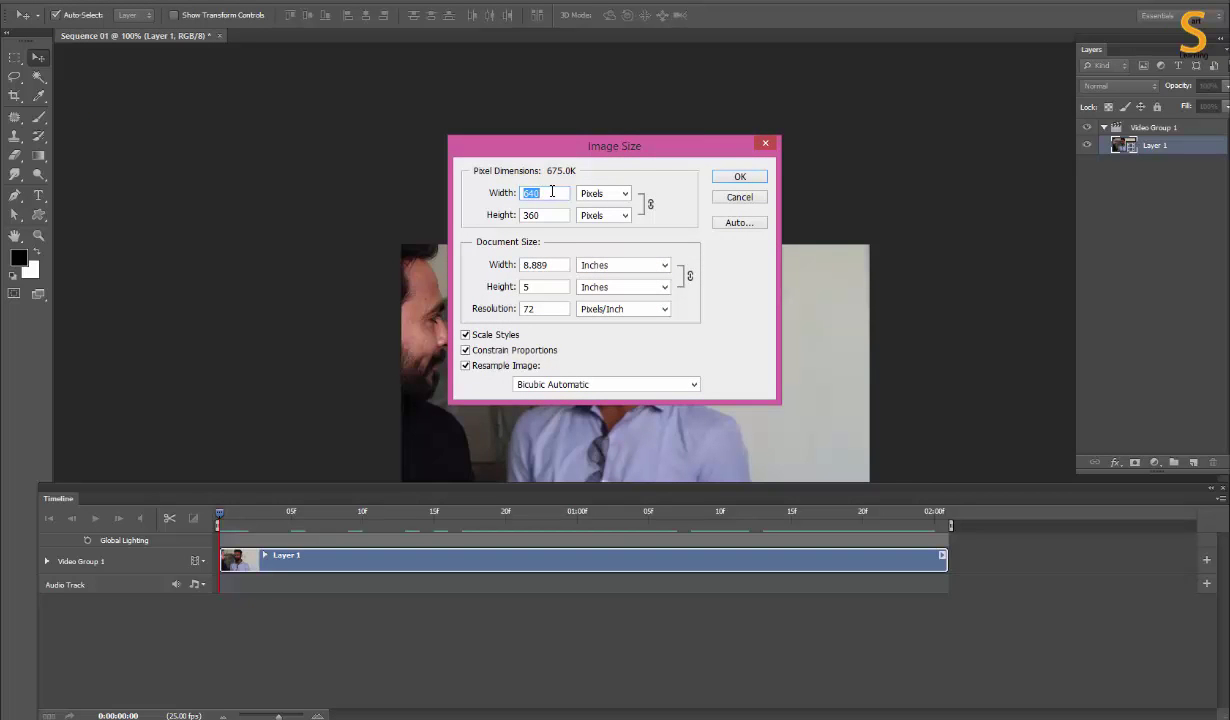
{"action": "type", "text": "480"}
{"action": "left_click", "coordinate": [742, 177]}
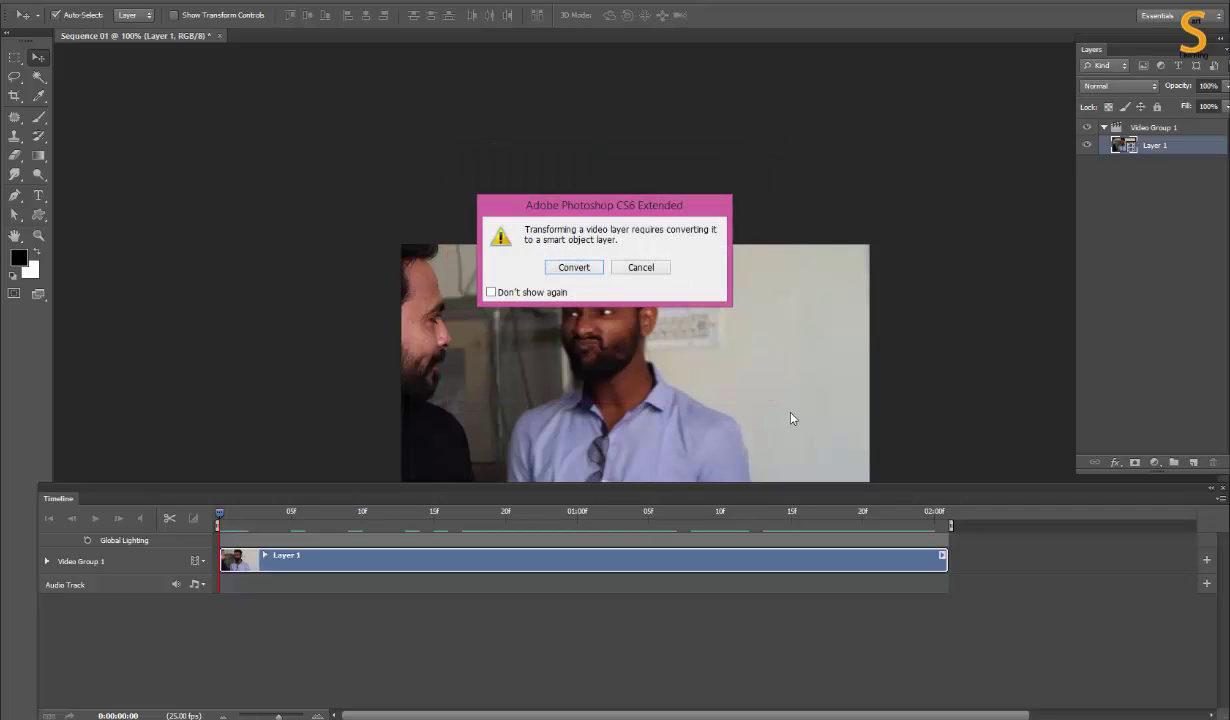
{"action": "left_click", "coordinate": [600, 272]}
{"action": "left_click", "coordinate": [40, 2]}
{"action": "left_click", "coordinate": [95, 197]}
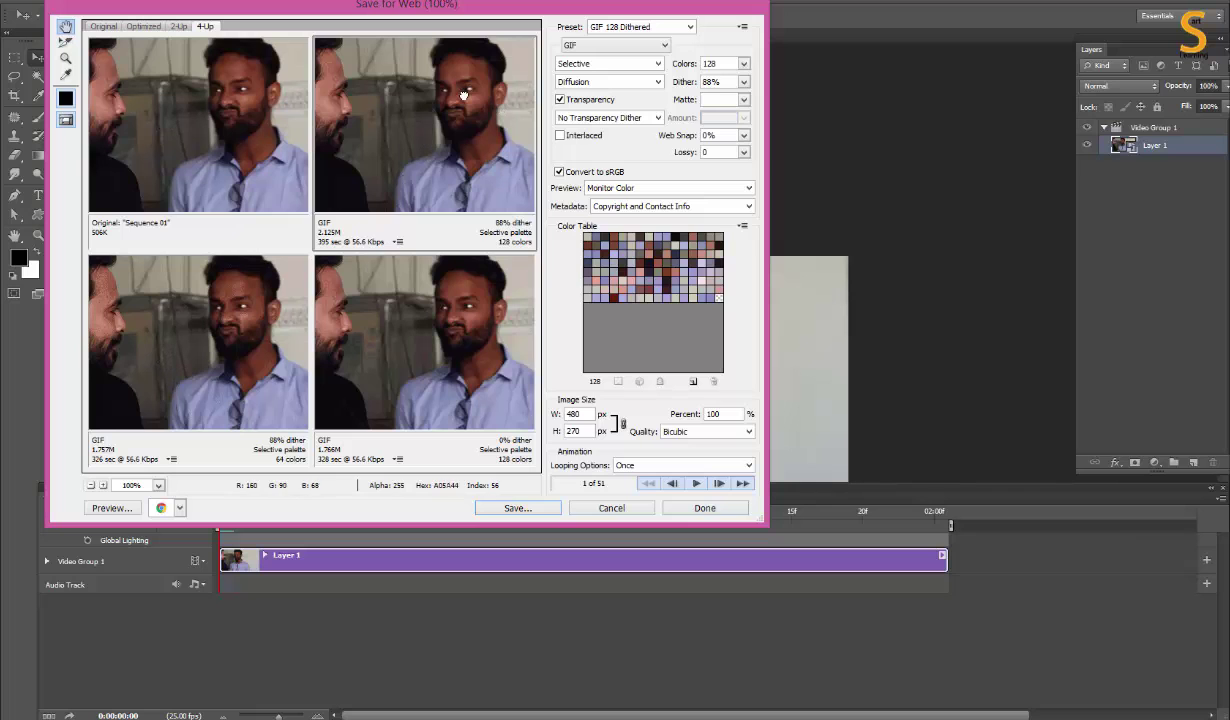
Step: Preview the 480×270, 51-frame GIF in the web browser
{"action": "left_click", "coordinate": [112, 508]}
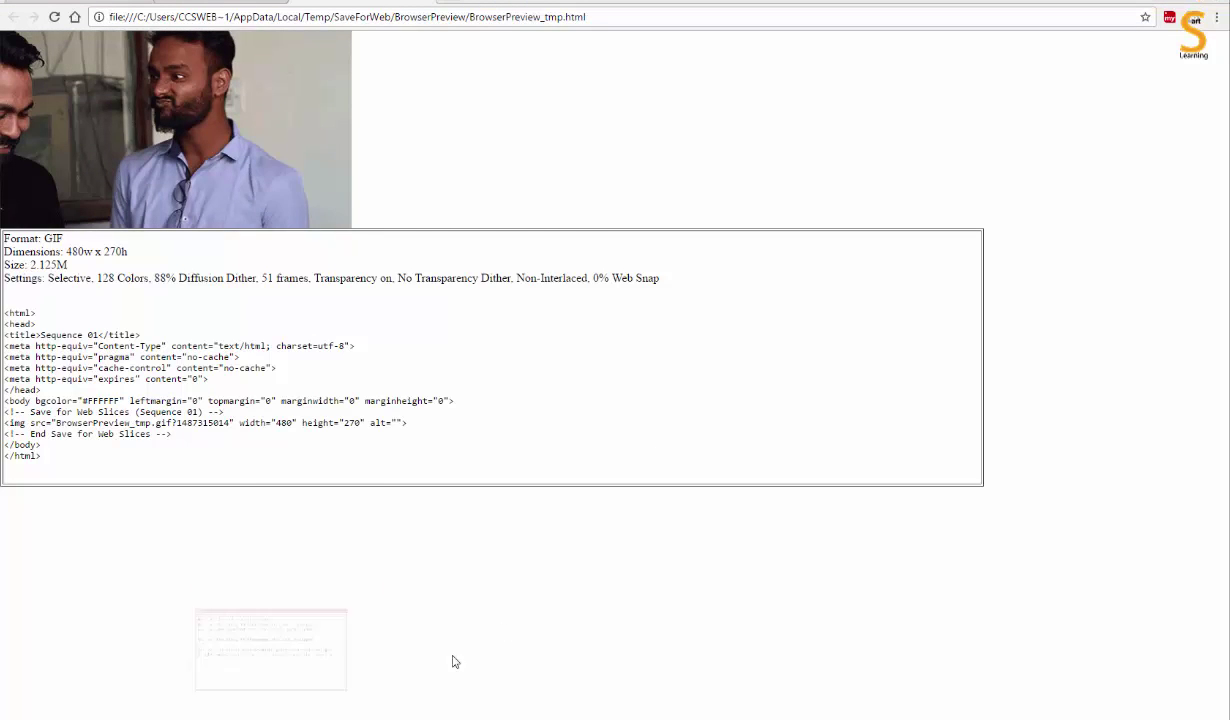
{"action": "key", "text": "alt+Tab"}
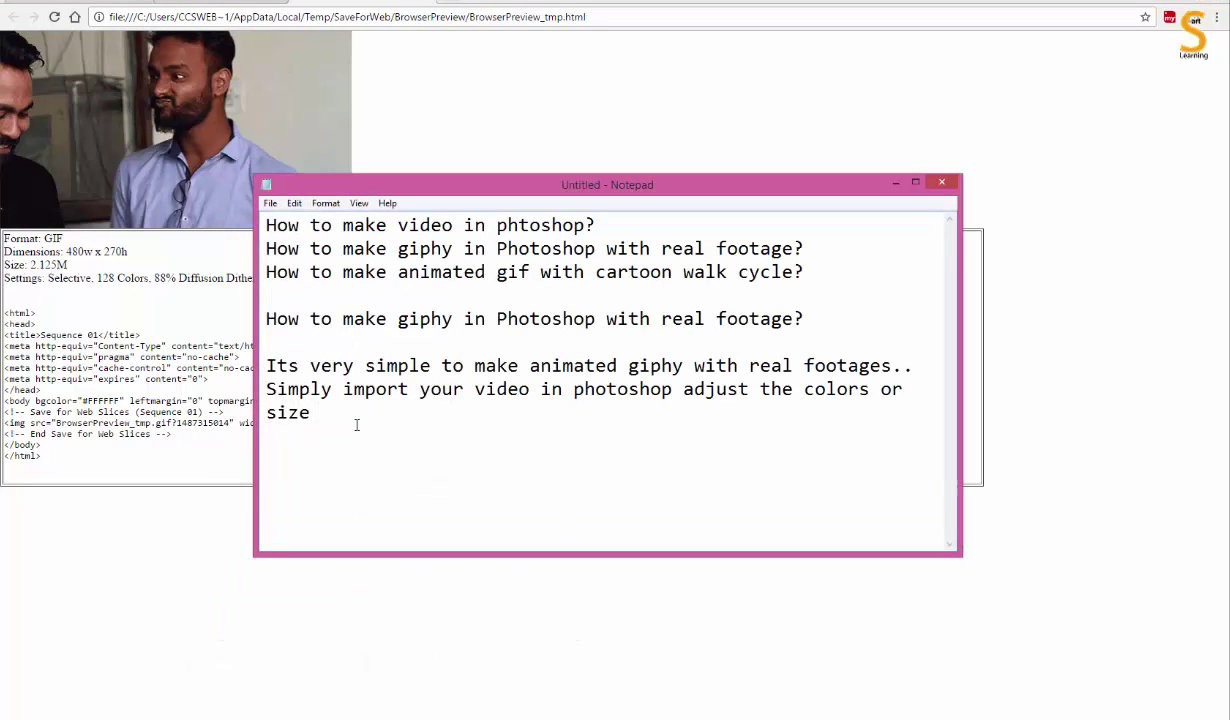
Step: Add the note 'Before saved your gif... set to forever playback' and minimise Notepad
{"action": "type", "text": "fter p"}
{"action": "key", "text": "BackSpace"}
{"action": "key", "text": "BackSpace"}
{"action": "type", "text": "save fo"}
{"action": "key", "text": "BackSpace"}
{"action": "key", "text": "BackSpace"}
{"action": "key", "text": "BackSpace"}
{"action": "key", "text": "BackSpace"}
{"action": "key", "text": "BackSpace"}
{"action": "key", "text": "BackSpace"}
{"action": "type", "text": "Before saved "}
{"action": "type", "text": "your gif... set"}
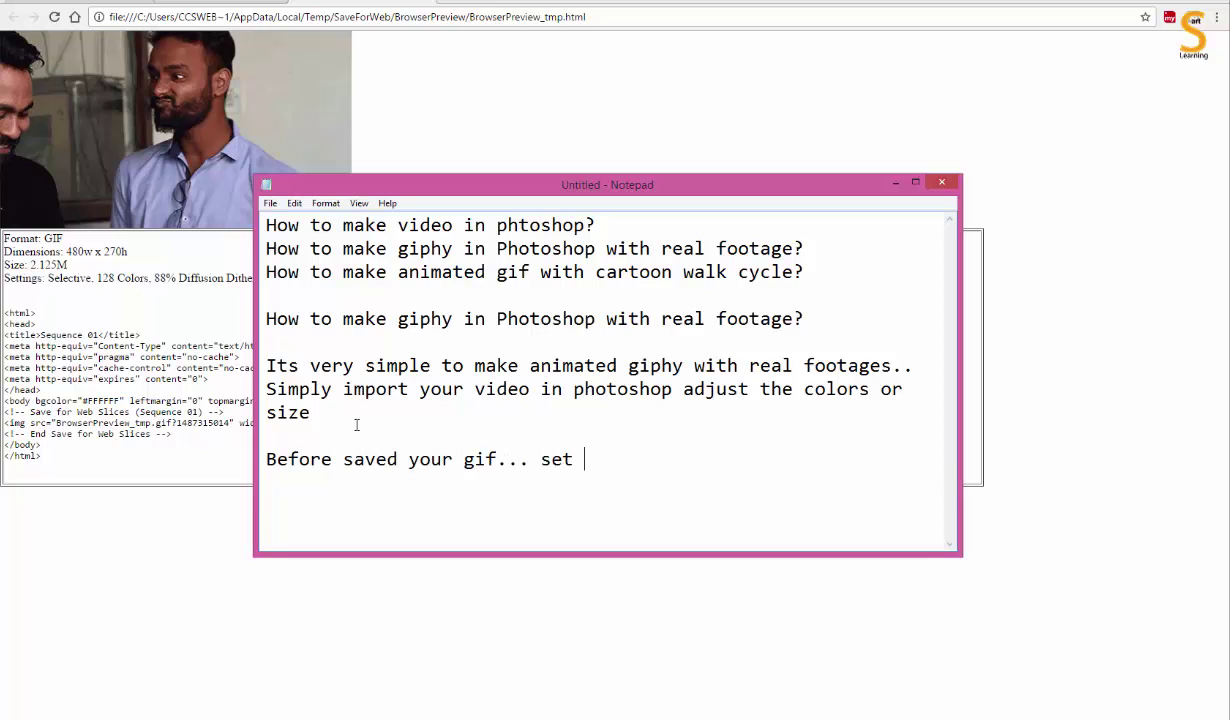
{"action": "type", "text": " to forv"}
{"action": "key", "text": "BackSpace"}
{"action": "key", "text": "BackSpace"}
{"action": "type", "text": "ever"}
{"action": "type", "text": " playback"}
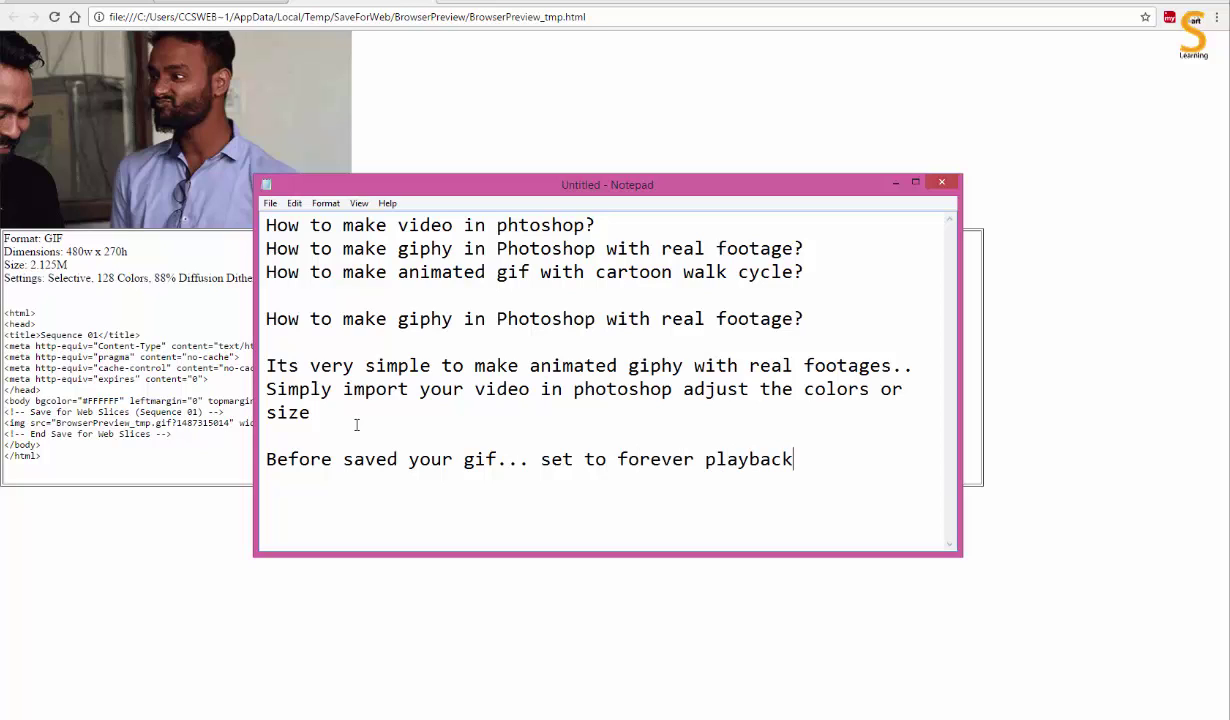
{"action": "left_click", "coordinate": [915, 182]}
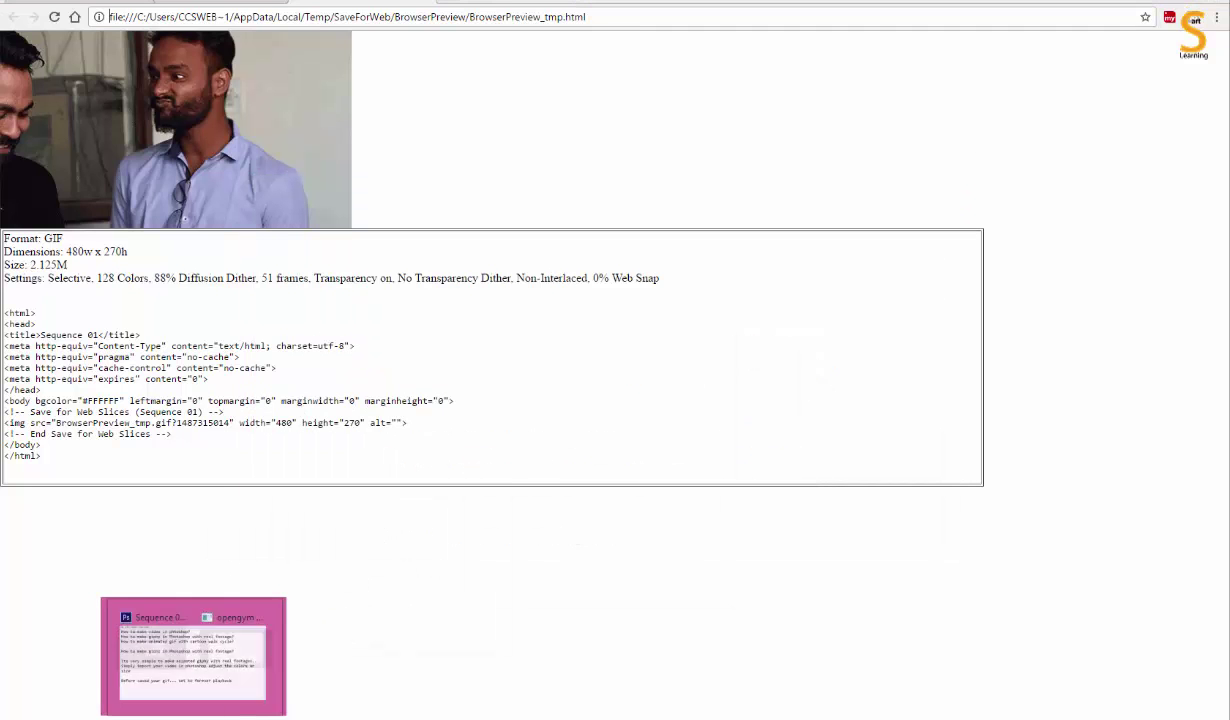
Step: Set the GIF export's looping option to Forever, then cancel the export settings
{"action": "left_click", "coordinate": [140, 640]}
{"action": "left_click", "coordinate": [692, 465]}
{"action": "left_click", "coordinate": [691, 495]}
{"action": "left_click", "coordinate": [615, 513]}
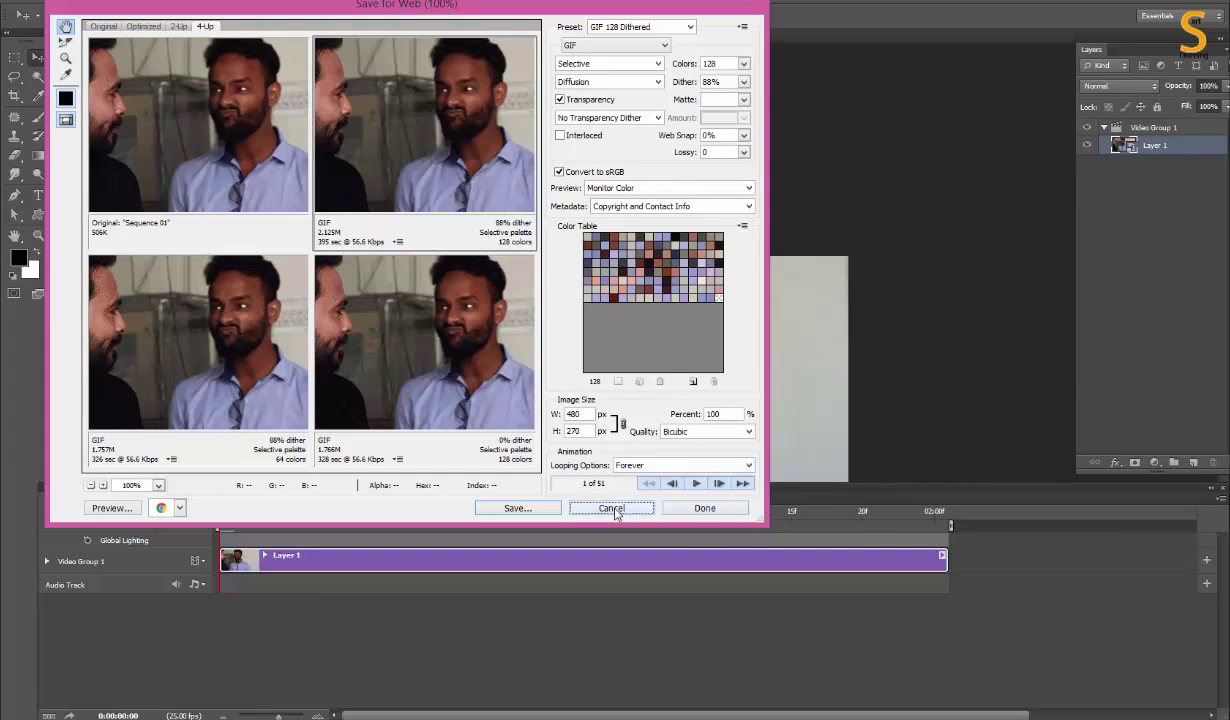
Step: Re-export via Save for Web with Forever looping, overwriting animated_giphy.gif
{"action": "left_click", "coordinate": [49, 8]}
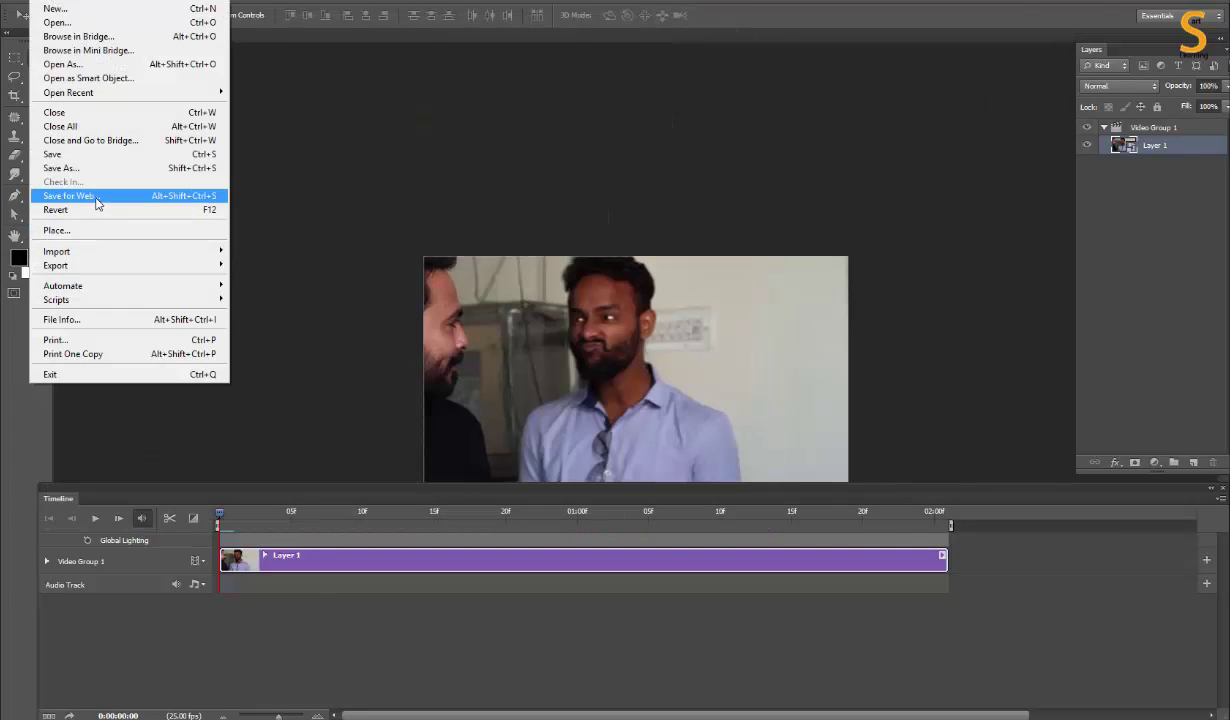
{"action": "left_click", "coordinate": [97, 203]}
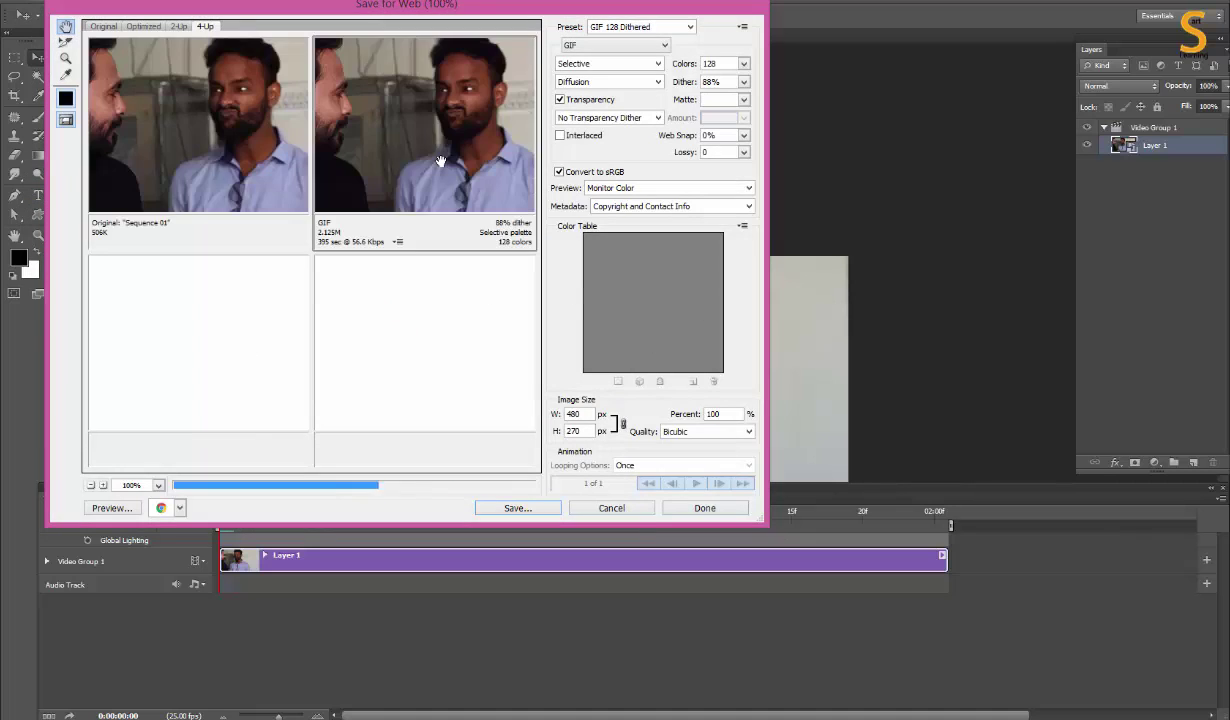
{"action": "left_click", "coordinate": [680, 465]}
{"action": "left_click", "coordinate": [650, 486]}
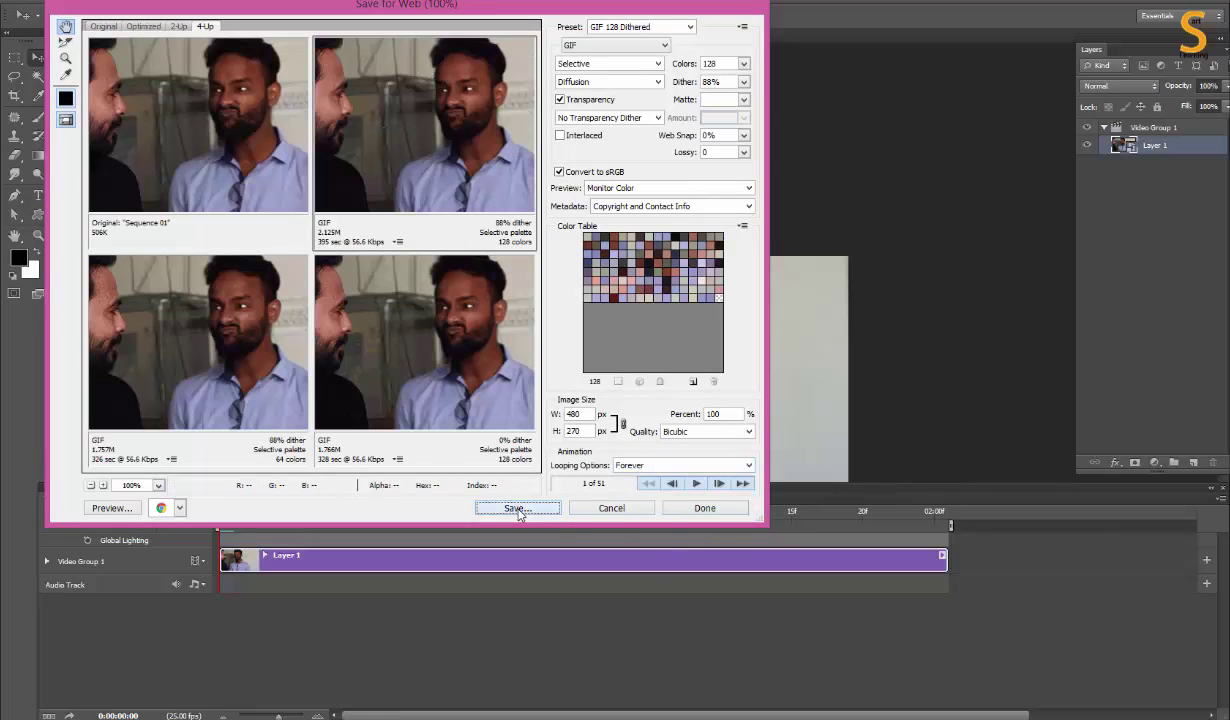
{"action": "left_click", "coordinate": [519, 509]}
{"action": "left_click", "coordinate": [240, 108]}
{"action": "left_click", "coordinate": [530, 459]}
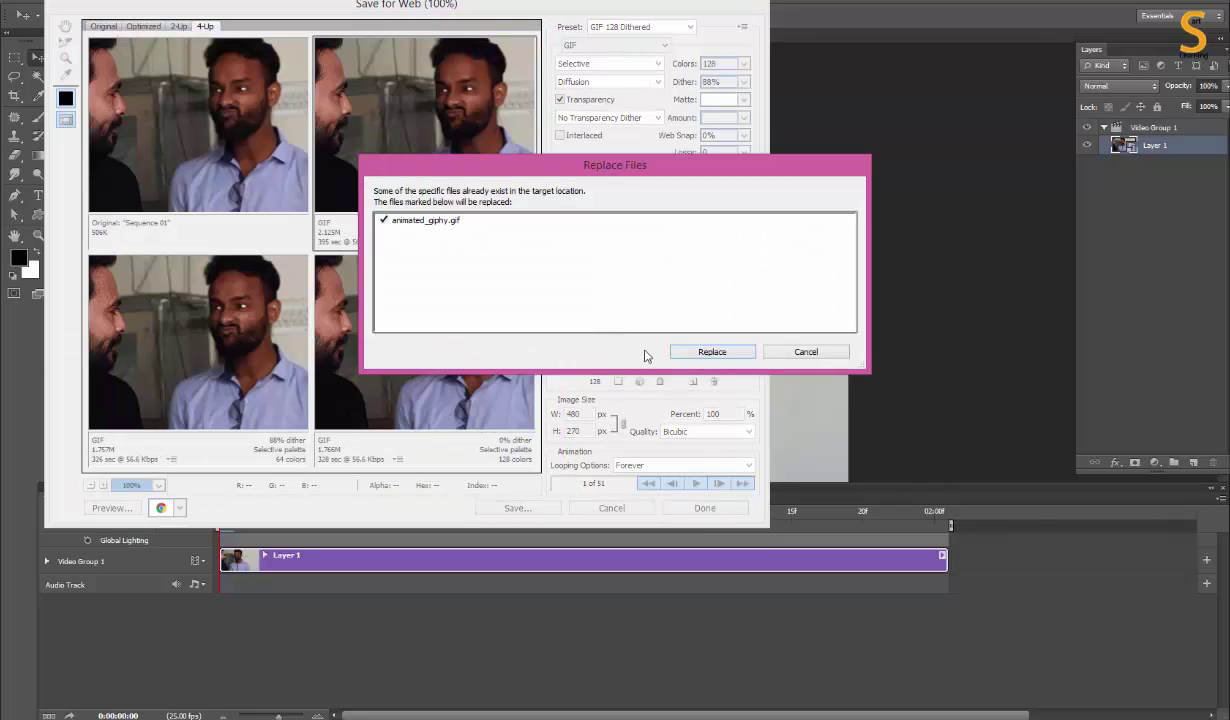
{"action": "left_click", "coordinate": [674, 349]}
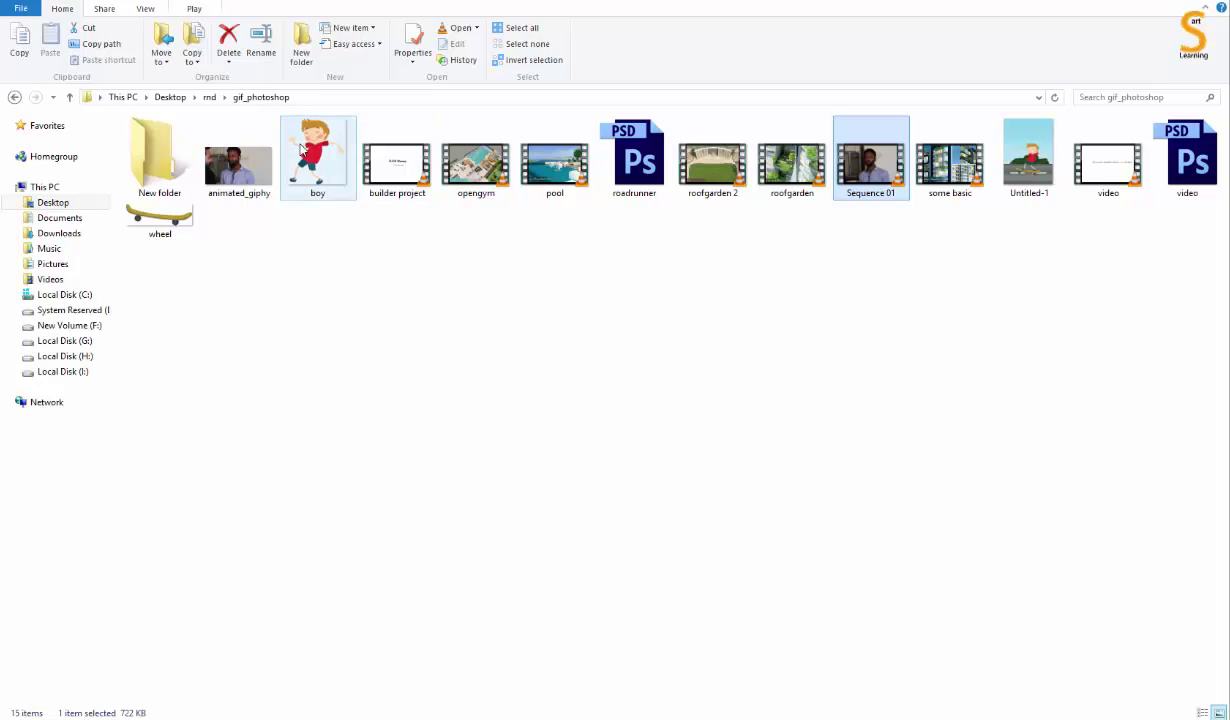
Step: Preview animated_giphy.gif, then close the Sequence 01 document without saving
{"action": "double_click", "coordinate": [238, 165]}
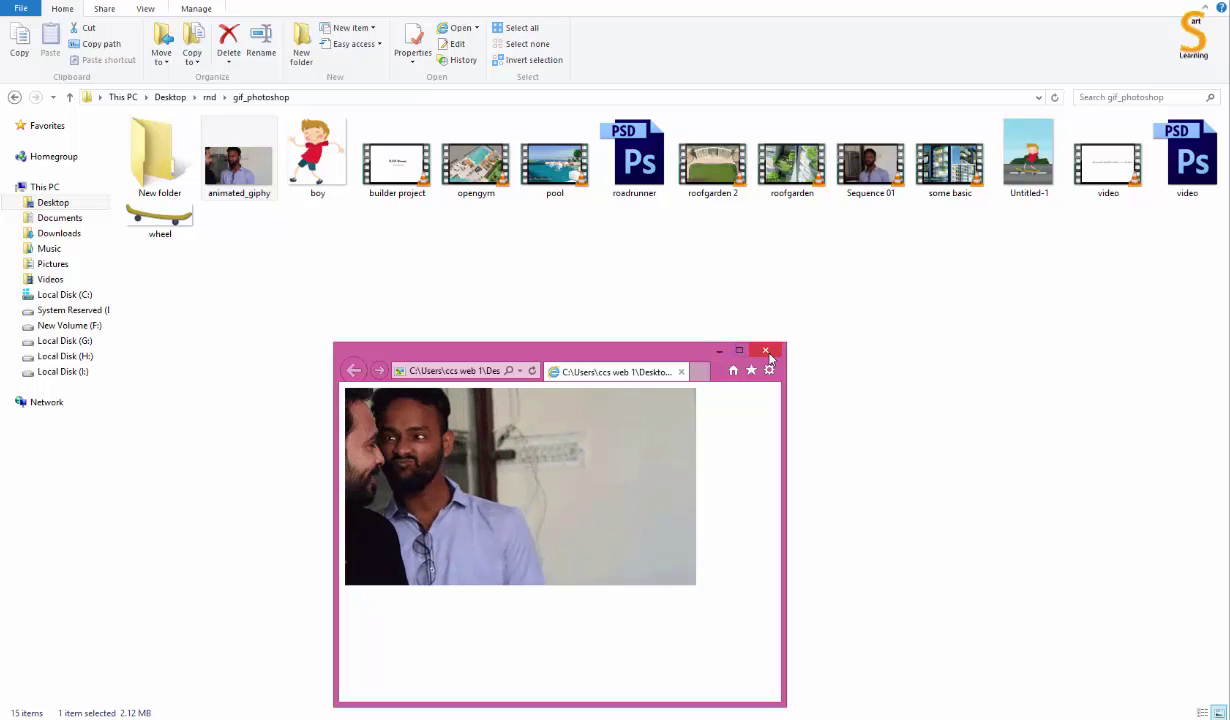
{"action": "left_click", "coordinate": [767, 353]}
{"action": "mouse_move", "coordinate": [139, 712]}
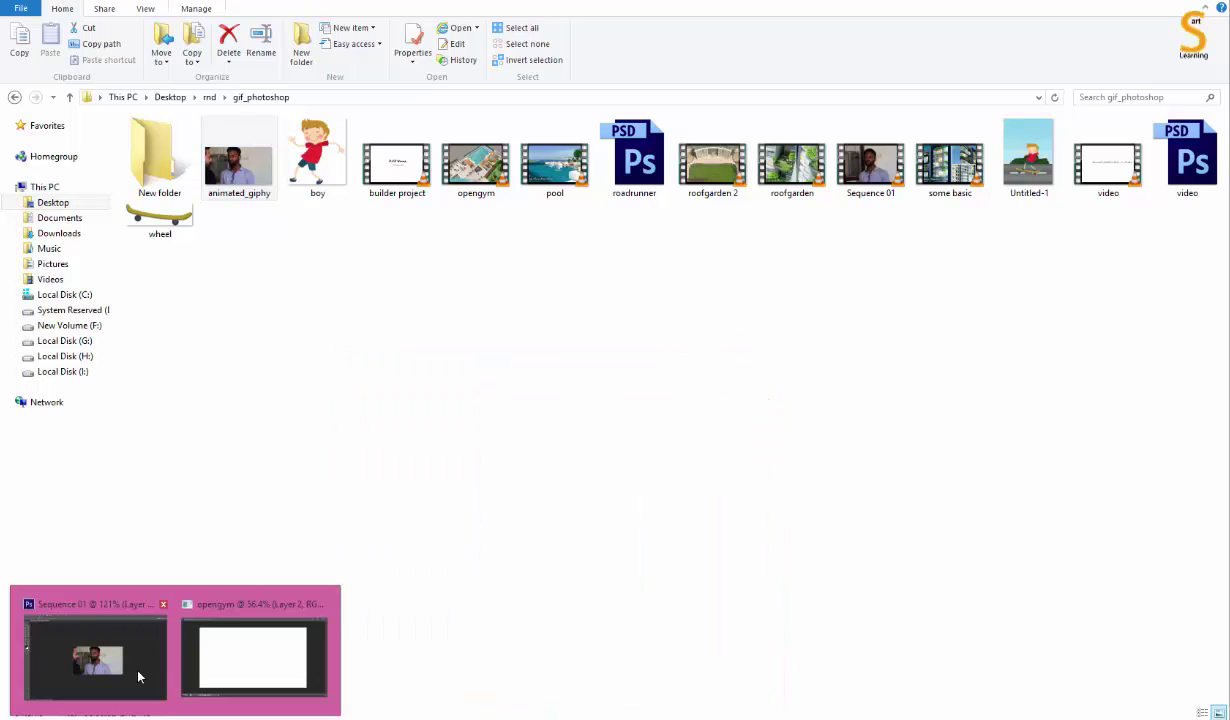
{"action": "left_click", "coordinate": [139, 677]}
{"action": "key", "text": "ctrl+w"}
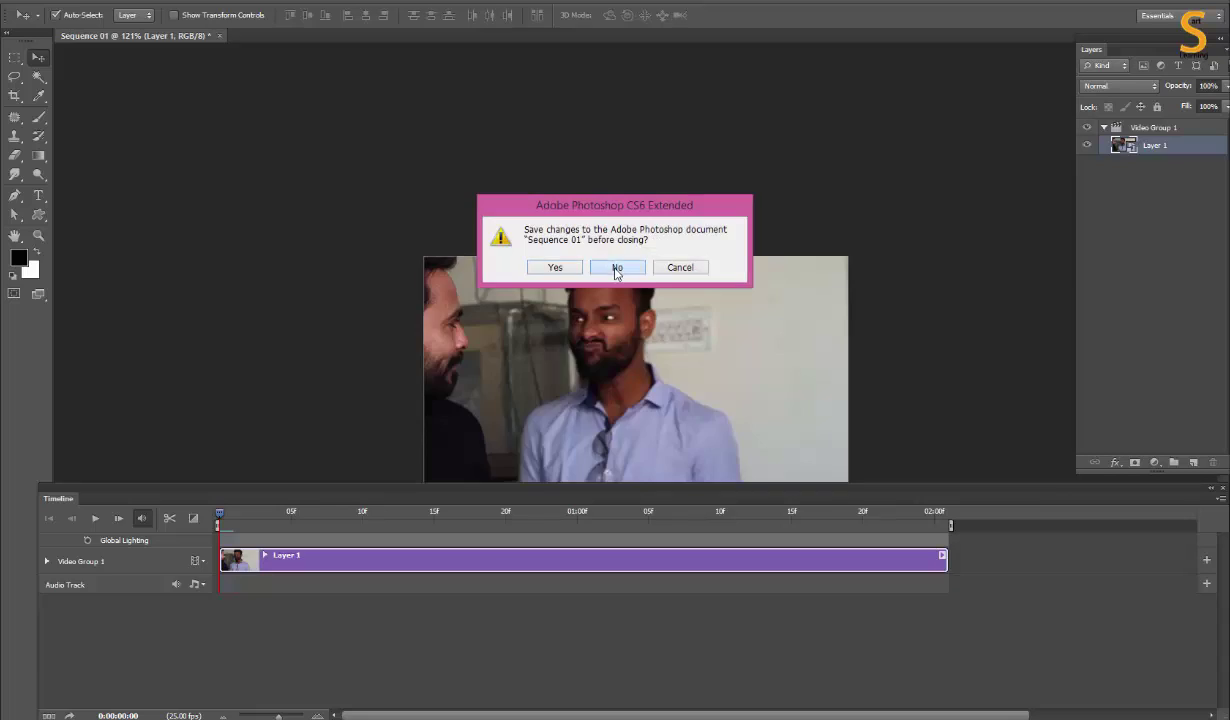
{"action": "left_click", "coordinate": [618, 266]}
Step: Close opengym unsaved and open roadrunner.psd in Photoshop as a floating window
{"action": "left_click", "coordinate": [872, 54]}
{"action": "left_click", "coordinate": [612, 266]}
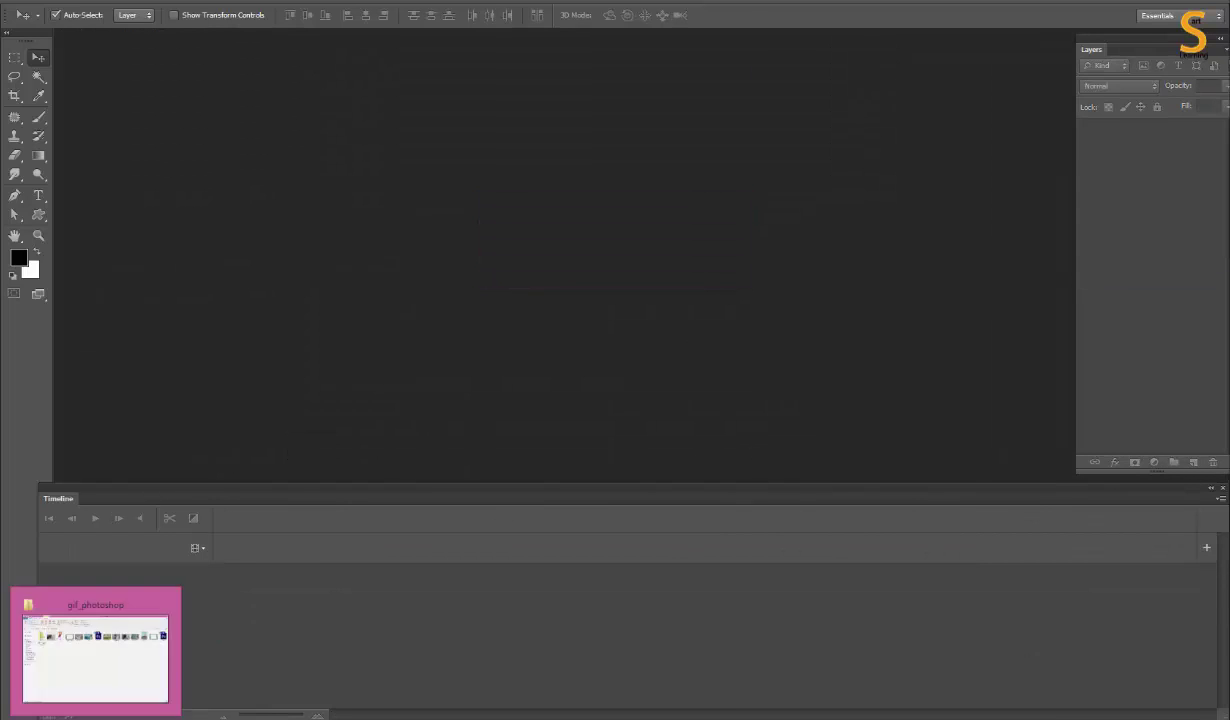
{"action": "left_click", "coordinate": [90, 627]}
{"action": "left_click_drag", "start_coordinate": [646, 171], "coordinate": [677, 286]}
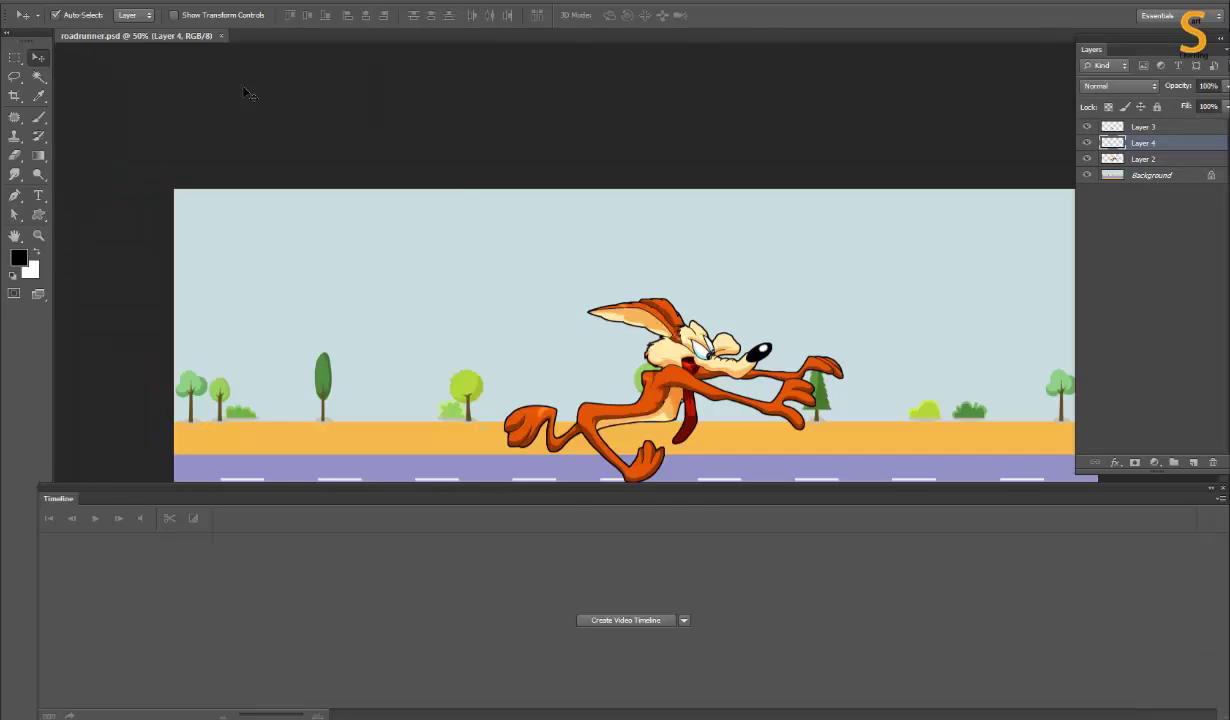
{"action": "left_click_drag", "start_coordinate": [150, 36], "coordinate": [185, 70]}
Step: Delete the real-footage notes and paste the cartoon walk-cycle question as a new heading
{"action": "key", "text": "alt+Tab"}
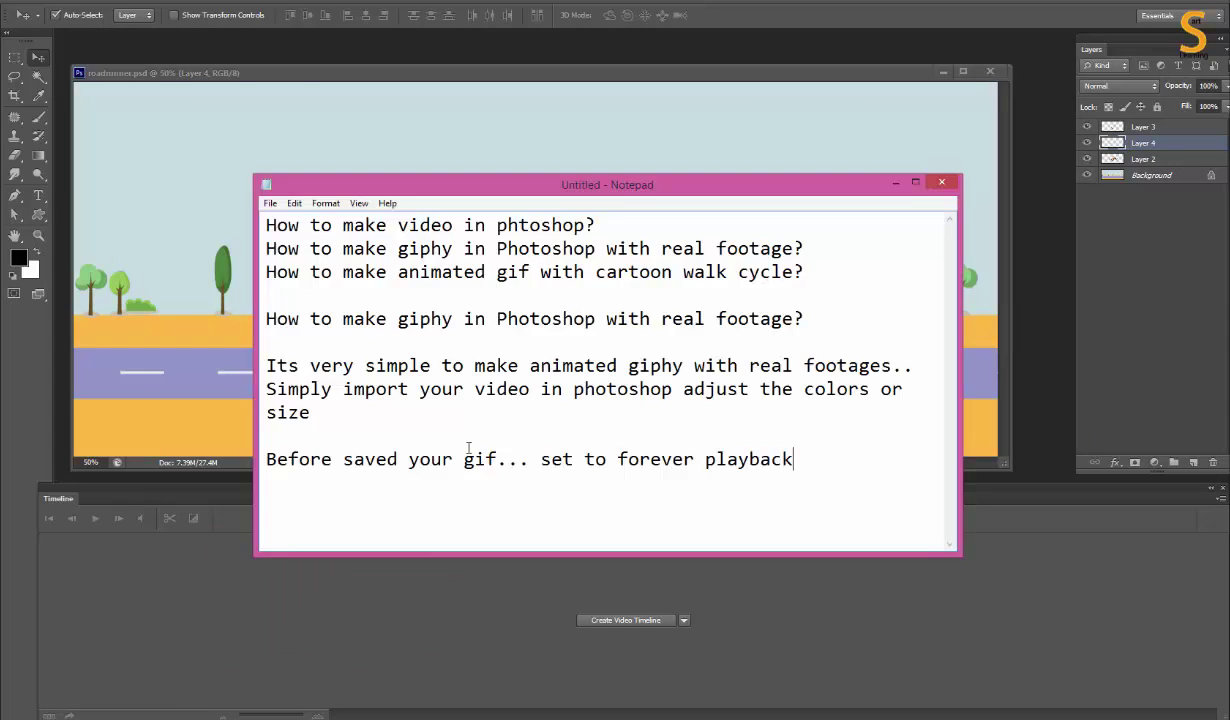
{"action": "mouse_move", "coordinate": [792, 459]}
{"action": "left_mouse_down"}
{"action": "mouse_move", "coordinate": [266, 365]}
{"action": "mouse_move", "coordinate": [266, 318]}
{"action": "left_mouse_up"}
{"action": "key", "text": "BackSpace"}
{"action": "key", "text": "BackSpace"}
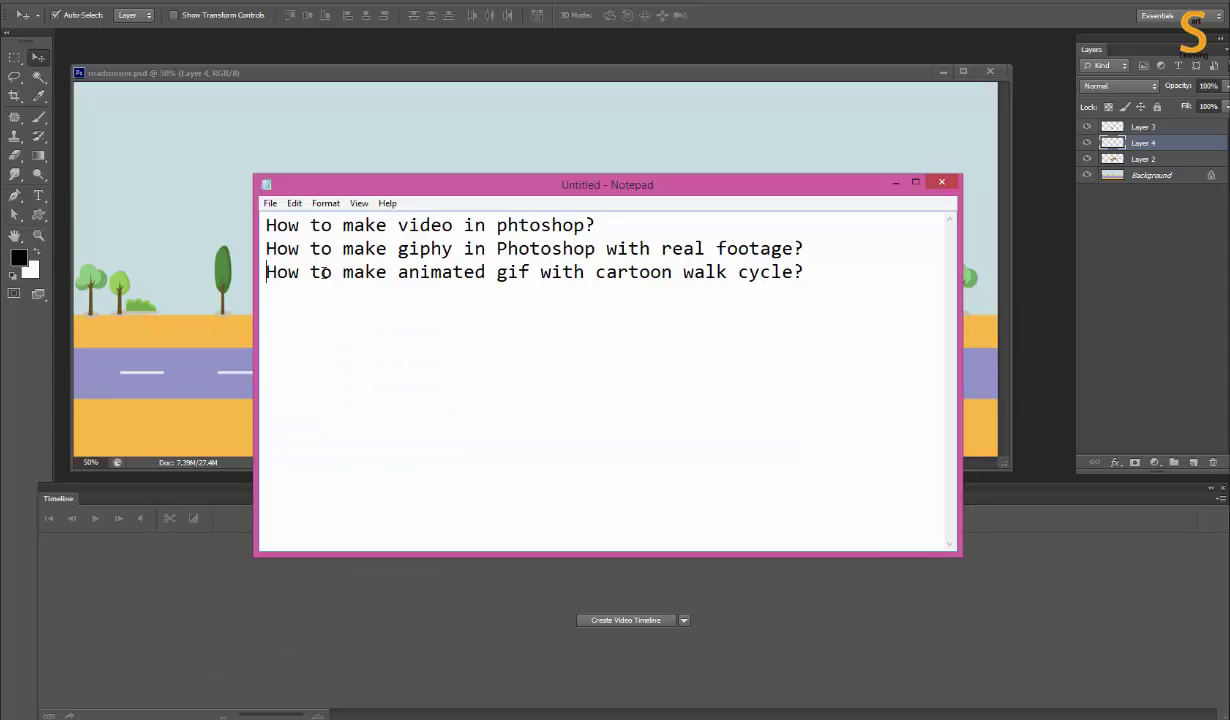
{"action": "left_click_drag", "start_coordinate": [266, 272], "coordinate": [806, 268]}
{"action": "key", "text": "ctrl+c"}
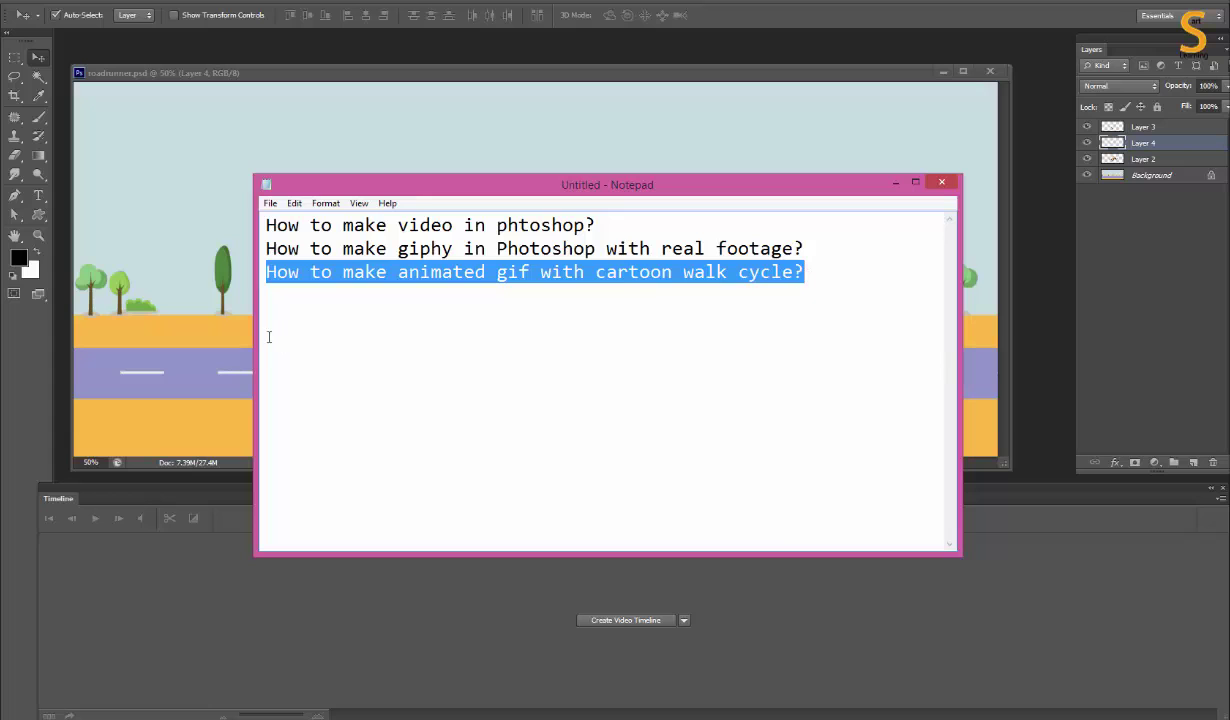
{"action": "left_click", "coordinate": [268, 337]}
{"action": "key", "text": "ctrl+v"}
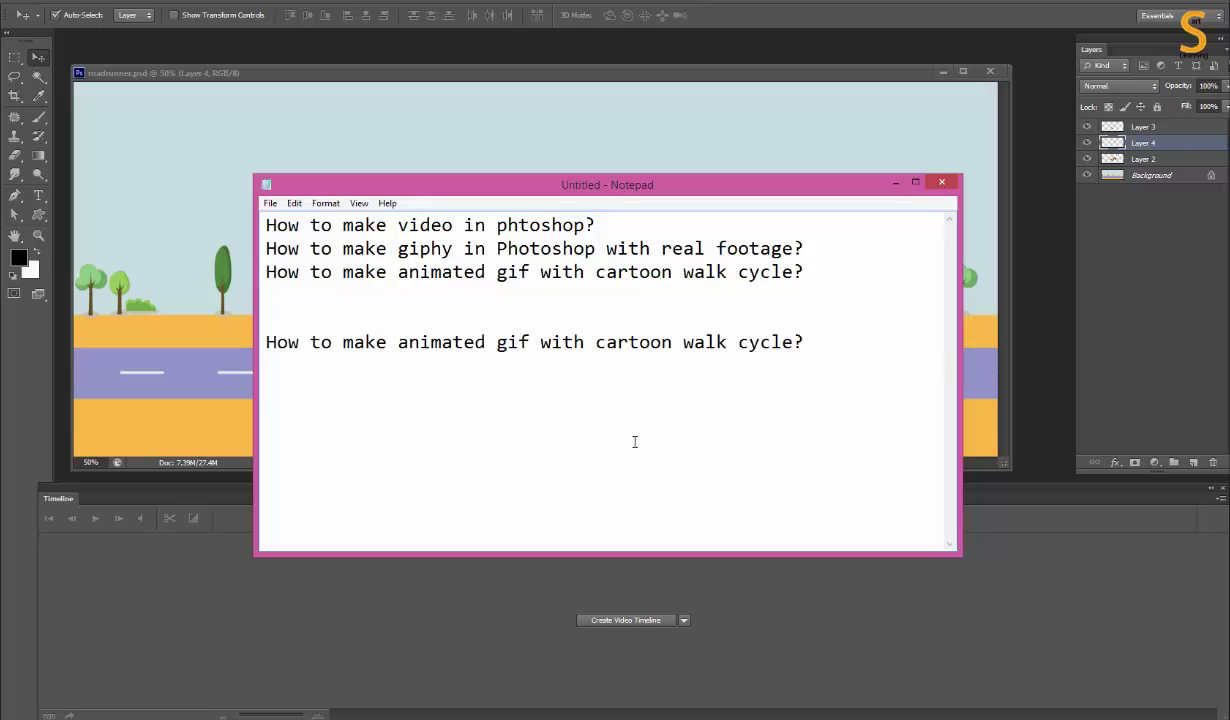
Step: Type the lines about using only the timeline and separately placed objects, correcting 'Know in' to 'In'
{"action": "type", "text": "In this tu"}
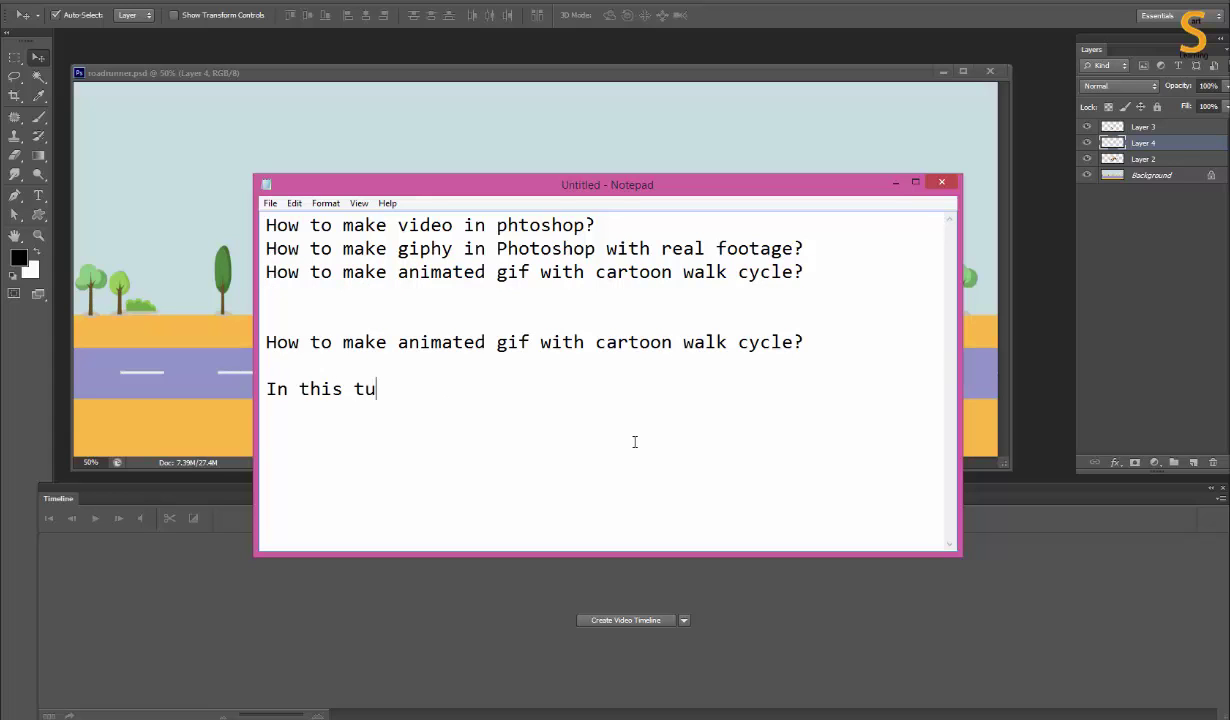
{"action": "type", "text": "torial we are "}
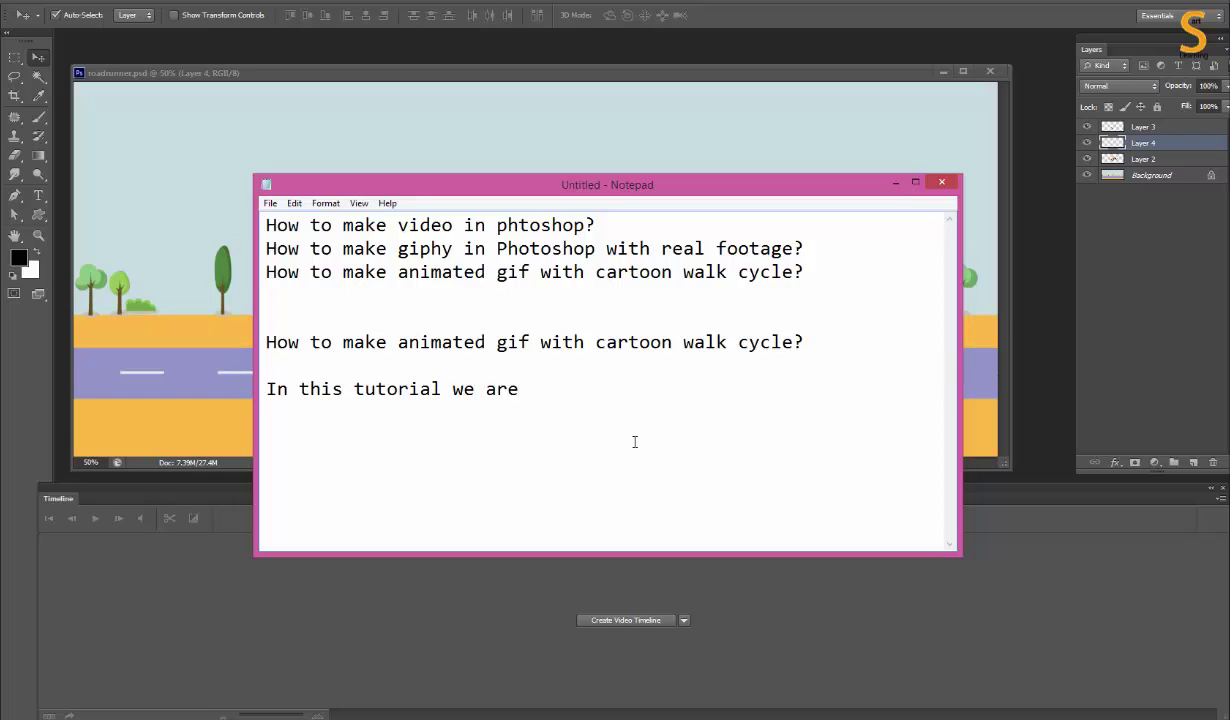
{"action": "type", "text": "yo"}
{"action": "key", "text": "BackSpace"}
{"action": "key", "text": "BackSpace"}
{"action": "key", "text": "BackSpace"}
{"action": "type", "text": "used only timple"}
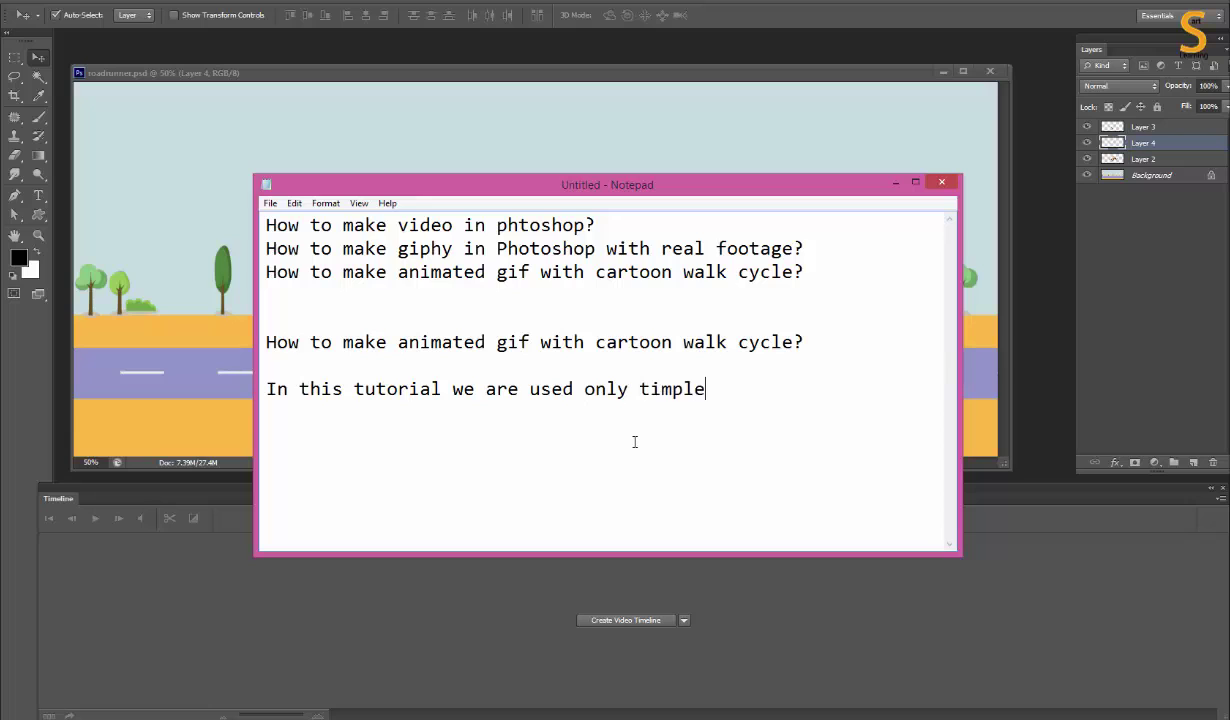
{"action": "type", "text": "ine"}
{"action": "type", "text": "Know in th"}
{"action": "type", "text": "is example"}
{"action": "type", "text": " all"}
{"action": "type", "text": " objects are sep"}
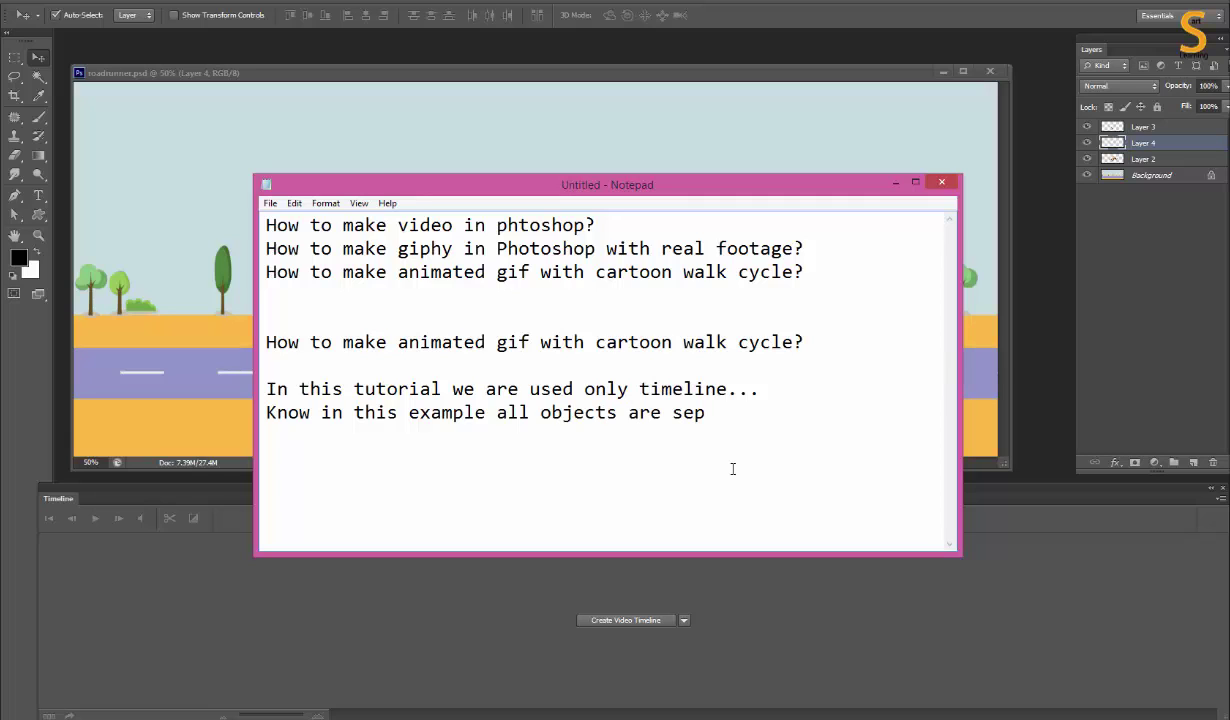
{"action": "type", "text": "atly "}
{"action": "type", "text": "placed..."}
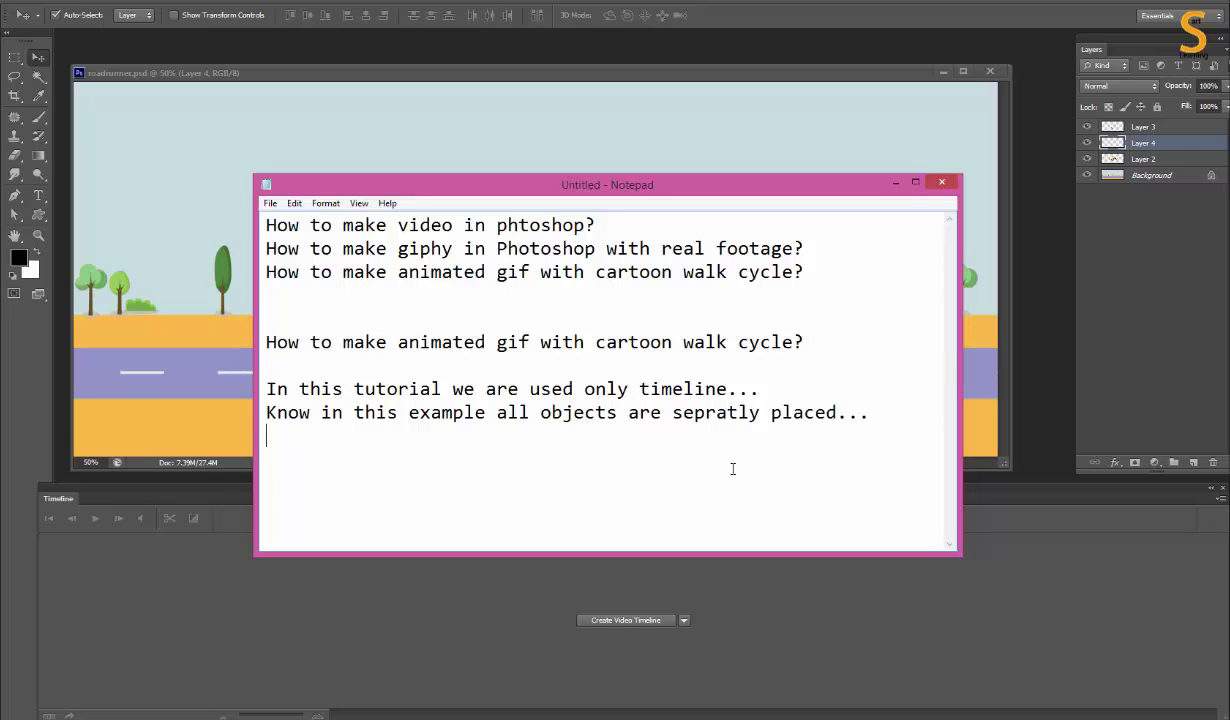
{"action": "key", "text": "Return"}
{"action": "left_click_drag", "start_coordinate": [337, 414], "coordinate": [161, 418]}
{"action": "type", "text": "In"}
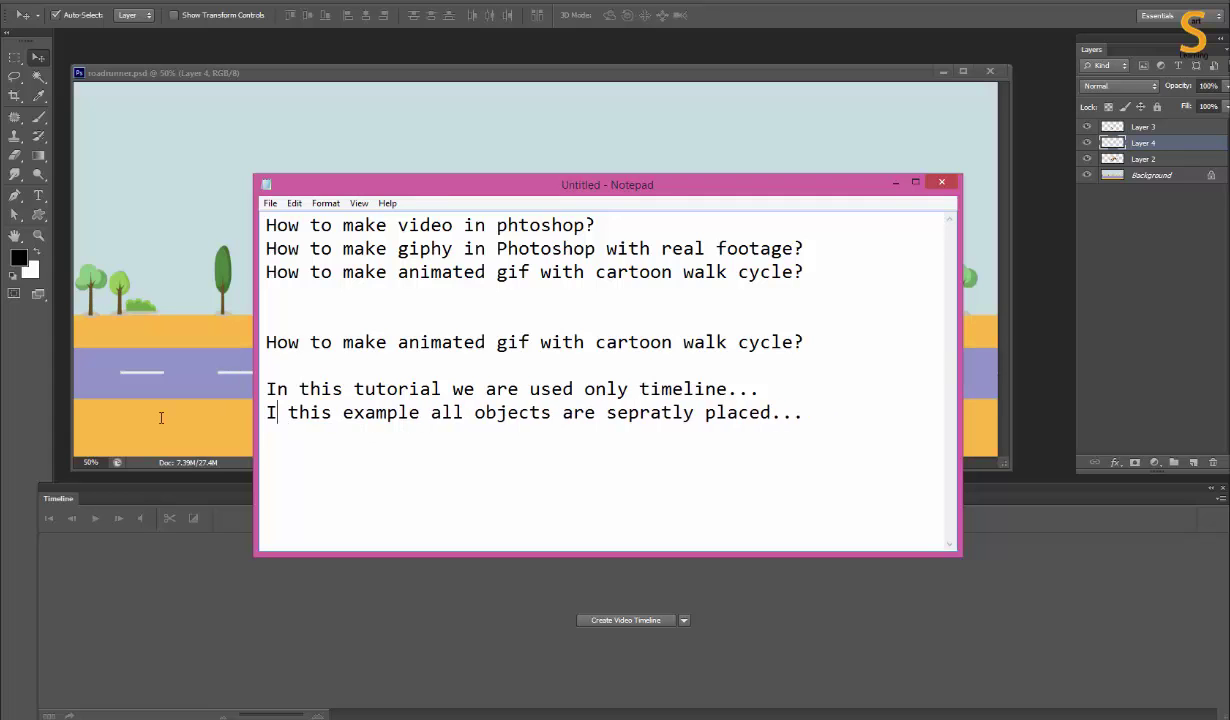
Step: Minimize Notepad and briefly toggle Layer 4 and the coyote layer's visibility
{"action": "left_click", "coordinate": [896, 184]}
{"action": "left_click", "coordinate": [1087, 143]}
{"action": "left_click", "coordinate": [1087, 159]}
{"action": "left_click", "coordinate": [1087, 159]}
{"action": "left_click", "coordinate": [1087, 143]}
Step: Nudge Layer 4's legs, create a video timeline, and convert the Background into Layer 0
{"action": "mouse_move", "coordinate": [428, 300]}
{"action": "left_mouse_down"}
{"action": "mouse_move", "coordinate": [413, 270]}
{"action": "mouse_move", "coordinate": [428, 300]}
{"action": "left_mouse_up"}
{"action": "left_click_drag", "start_coordinate": [508, 345], "coordinate": [530, 320]}
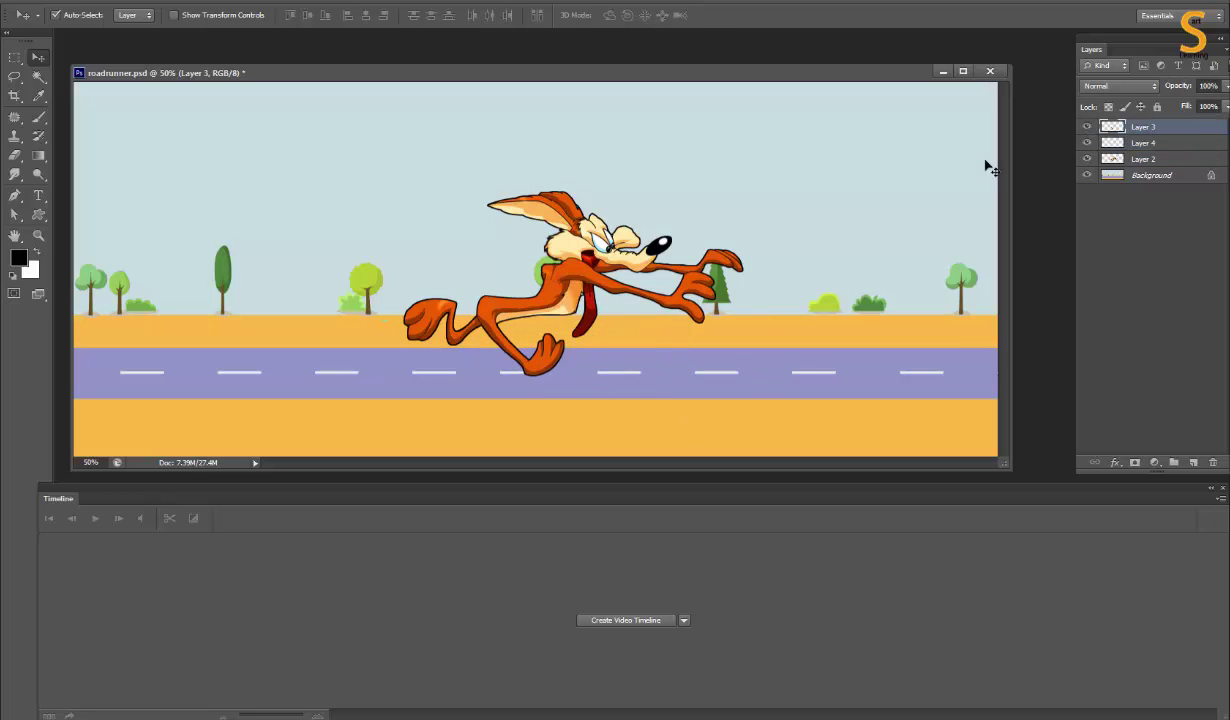
{"action": "left_click", "coordinate": [571, 234]}
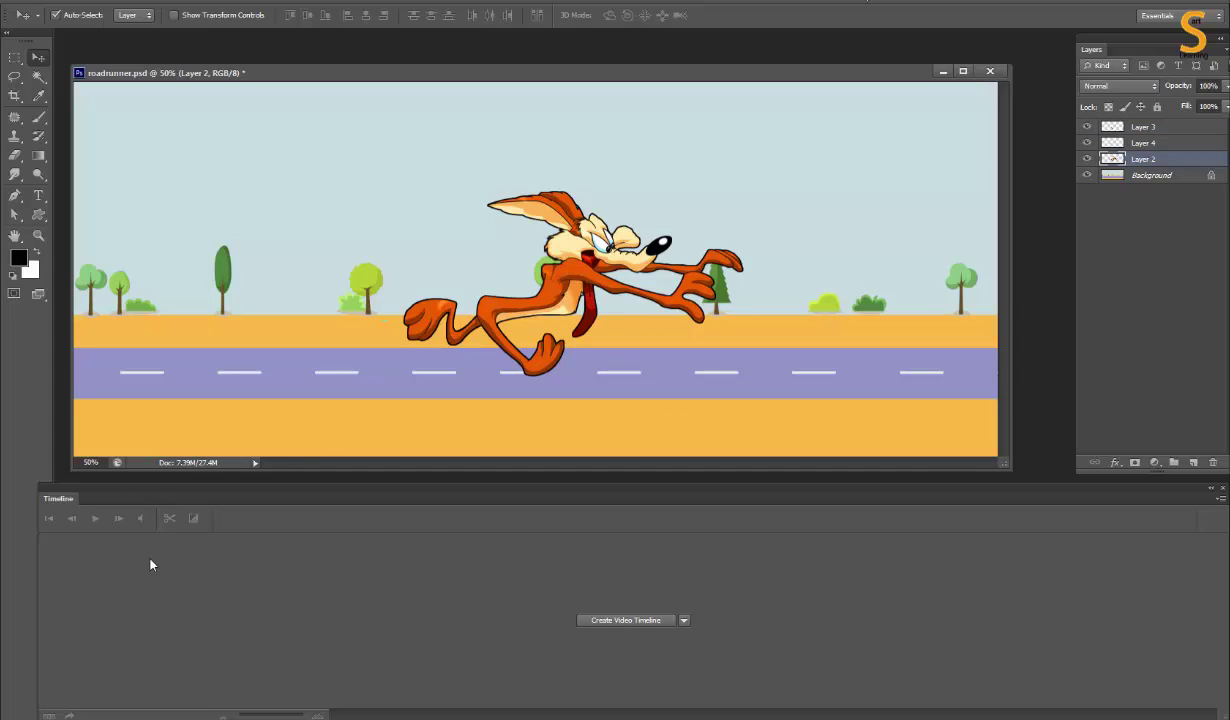
{"action": "left_click", "coordinate": [612, 622]}
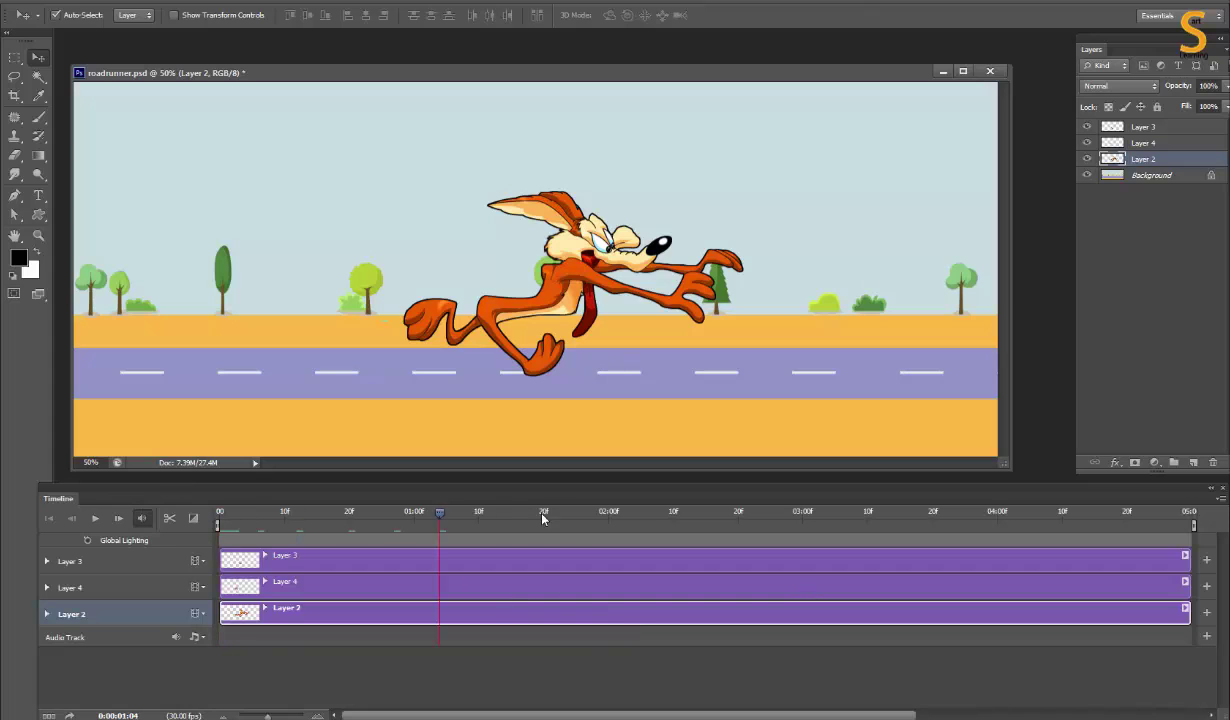
{"action": "double_click", "coordinate": [1148, 177]}
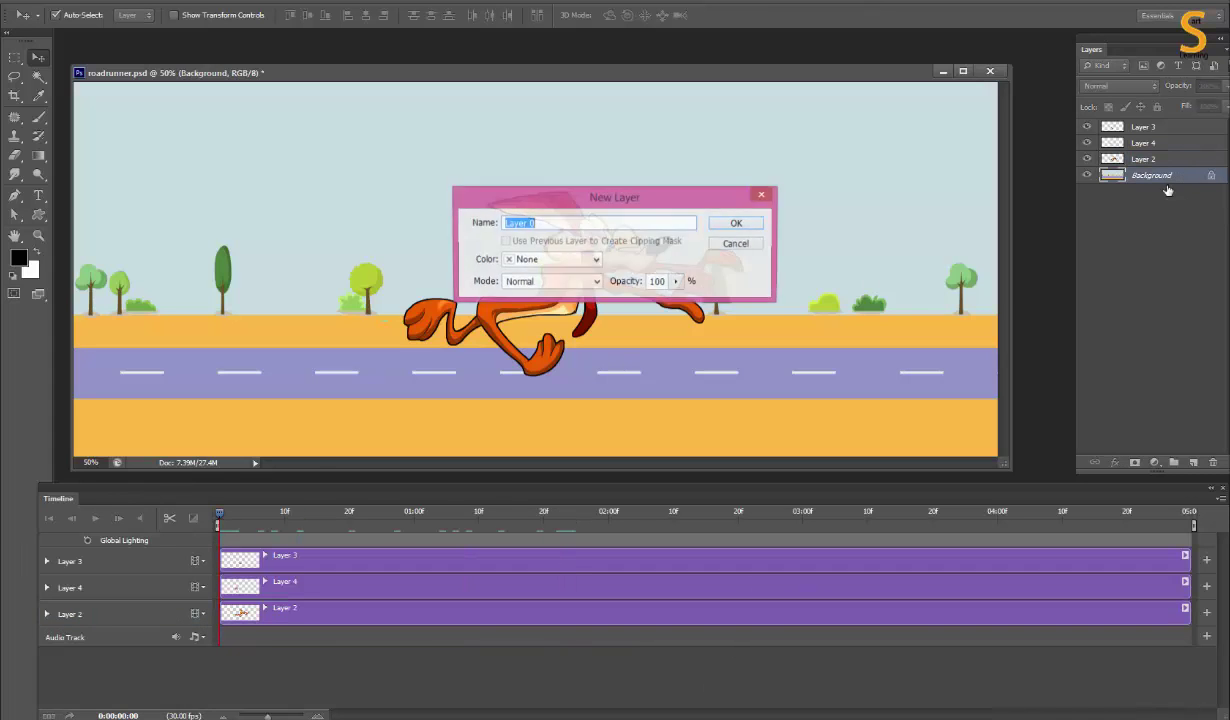
{"action": "left_click", "coordinate": [735, 224]}
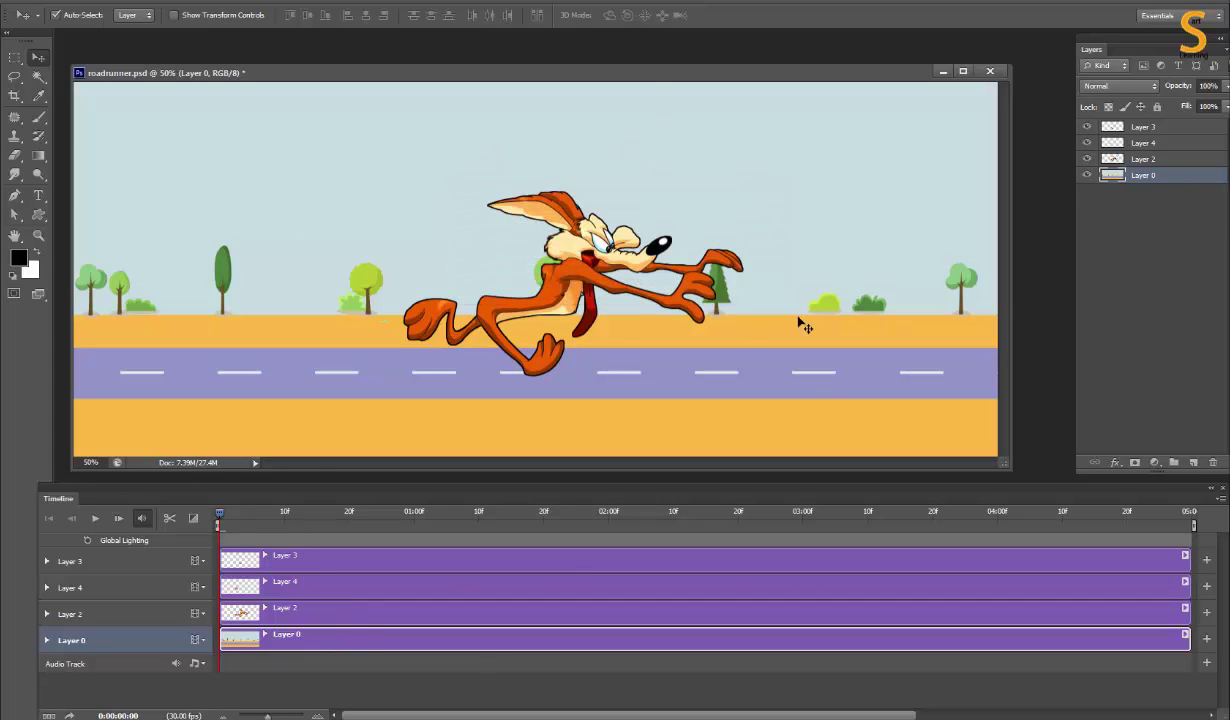
Step: Preview the animation and expand Layer 2's track to show Position, Opacity and Style
{"action": "left_click", "coordinate": [14, 57]}
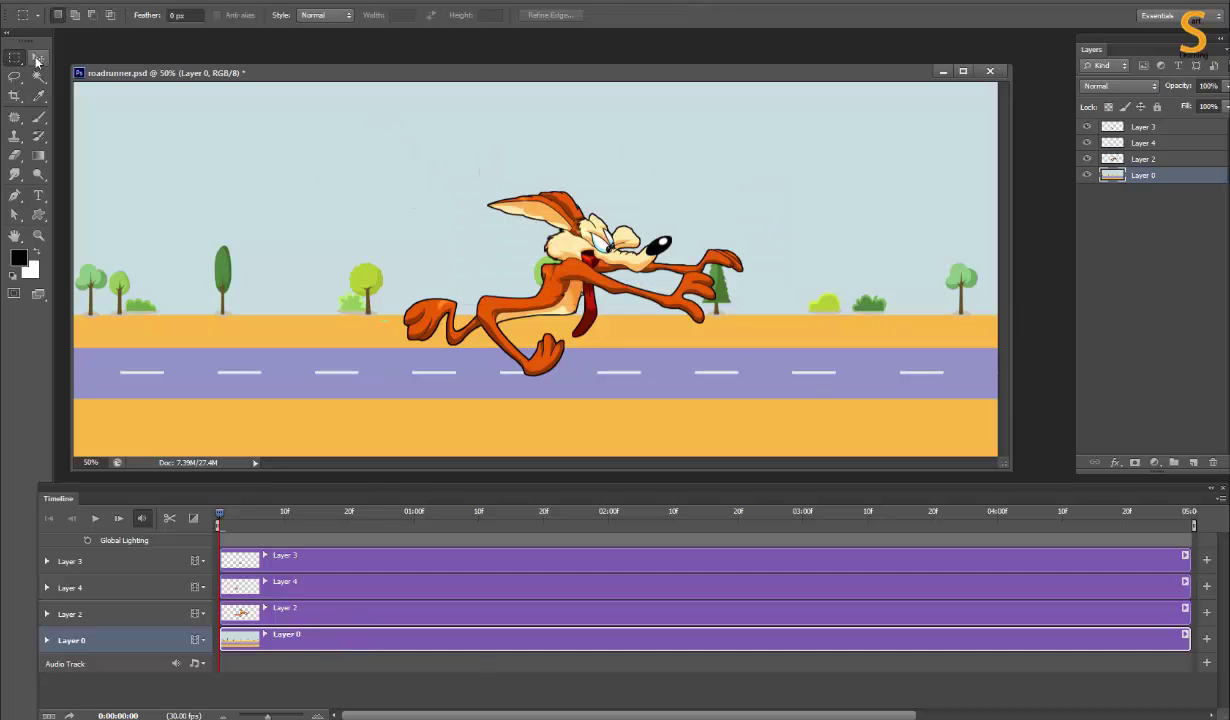
{"action": "left_click", "coordinate": [37, 57]}
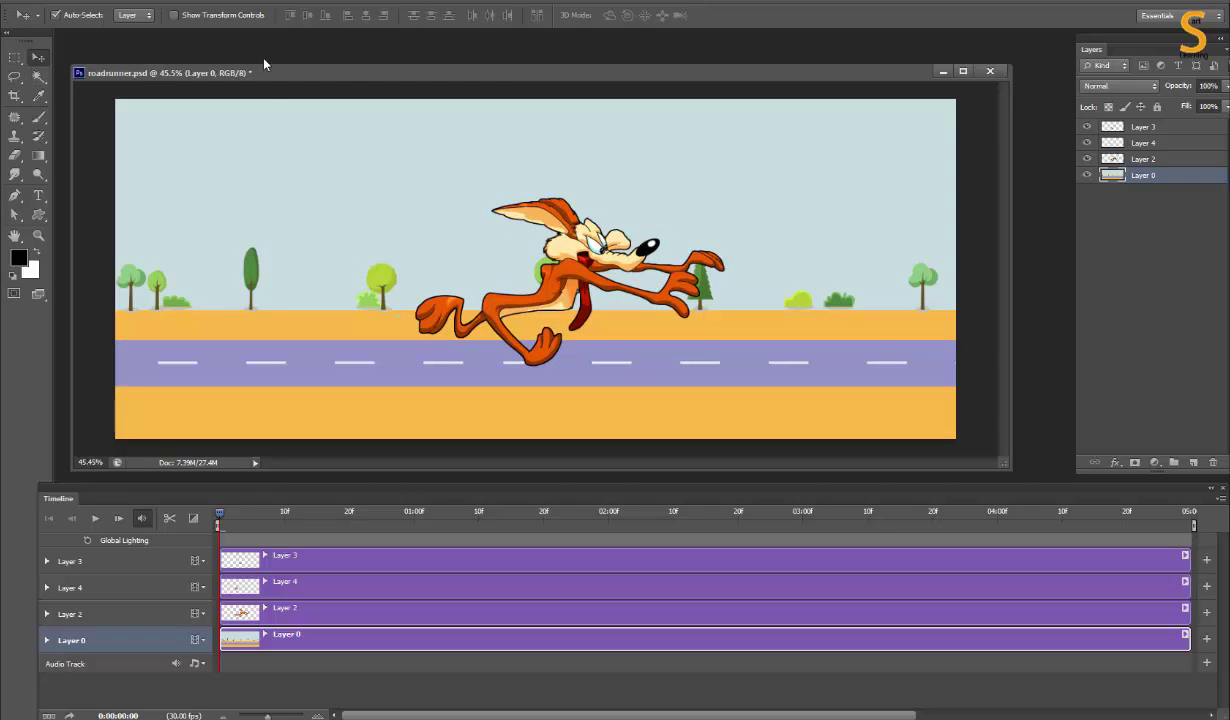
{"action": "left_click_drag", "start_coordinate": [219, 513], "coordinate": [218, 513]}
{"action": "left_click", "coordinate": [452, 612]}
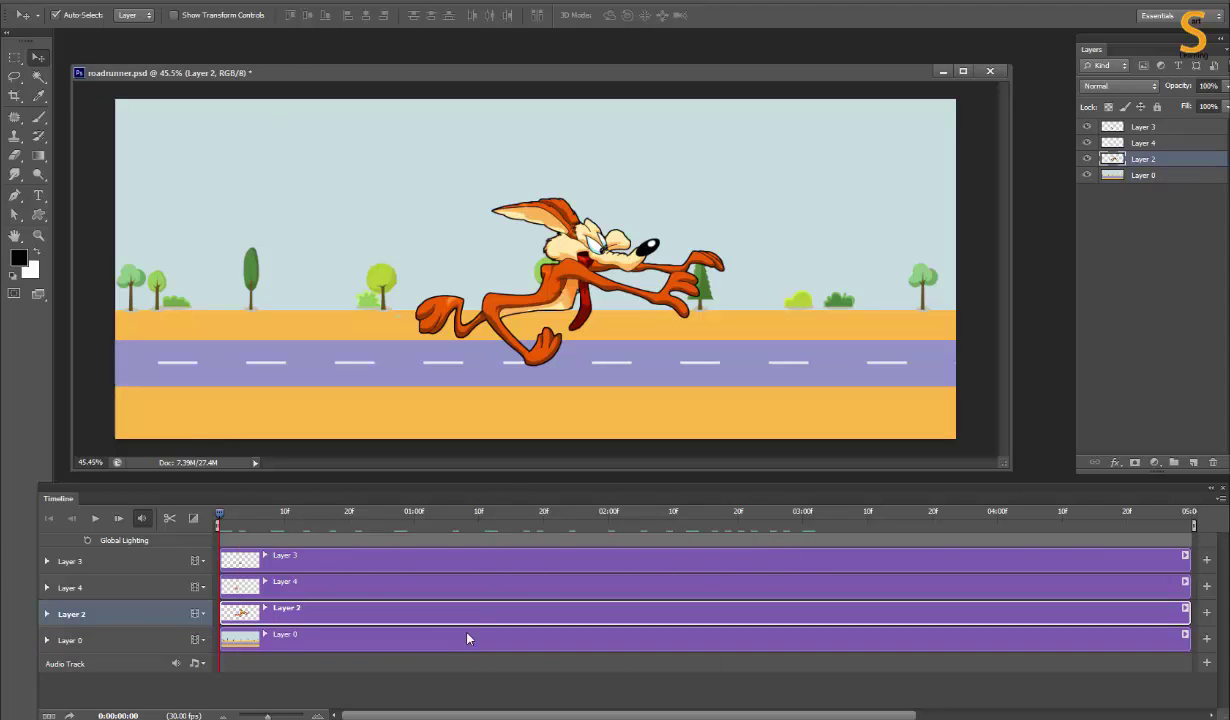
{"action": "left_click", "coordinate": [266, 609]}
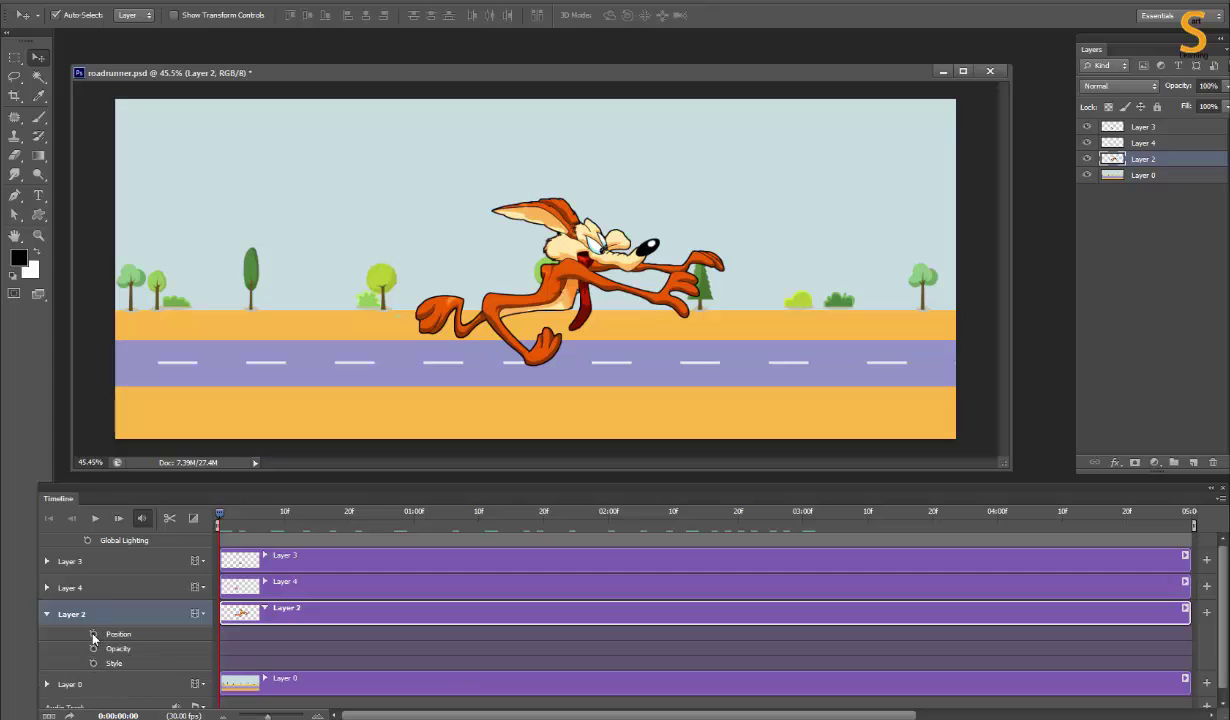
Step: Key Layer 2's Position at frame 0, raise the coyote at frame 4, repeat frame 0's key at frame 10
{"action": "left_click", "coordinate": [93, 635]}
{"action": "left_click_drag", "start_coordinate": [219, 513], "coordinate": [244, 513]}
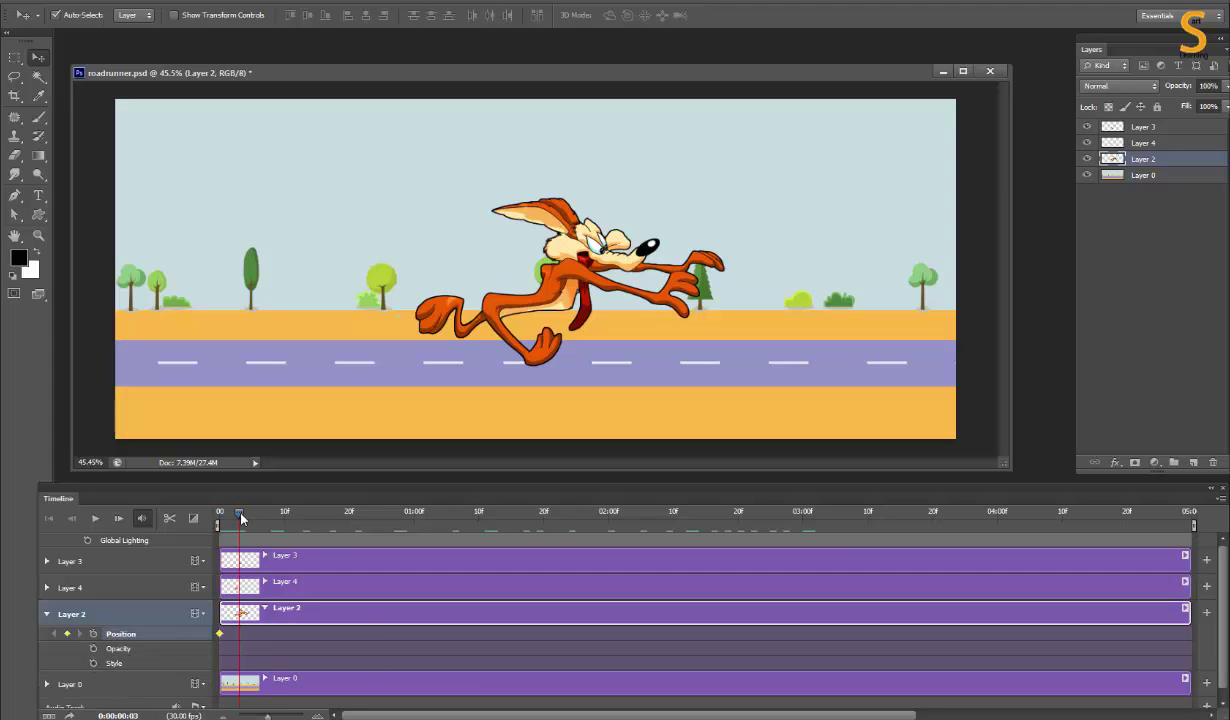
{"action": "left_click_drag", "start_coordinate": [551, 301], "coordinate": [551, 297]}
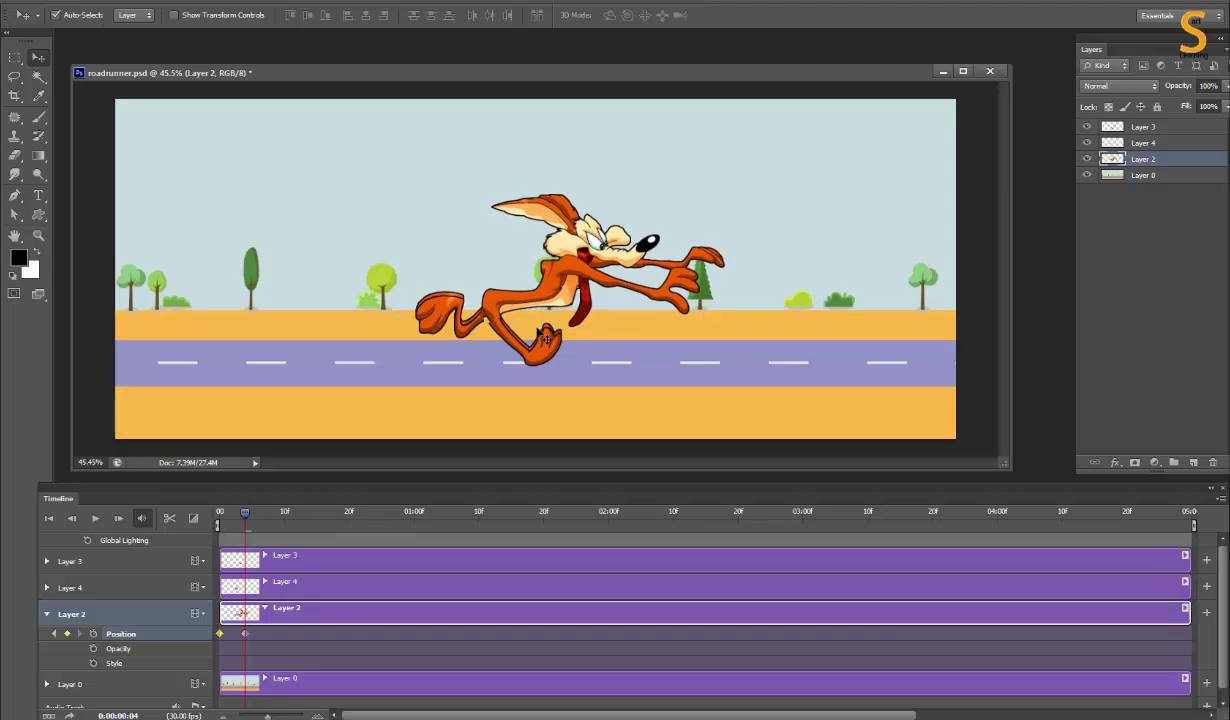
{"action": "left_click_drag", "start_coordinate": [244, 512], "coordinate": [285, 512]}
{"action": "right_click", "coordinate": [220, 632]}
{"action": "left_click", "coordinate": [262, 530]}
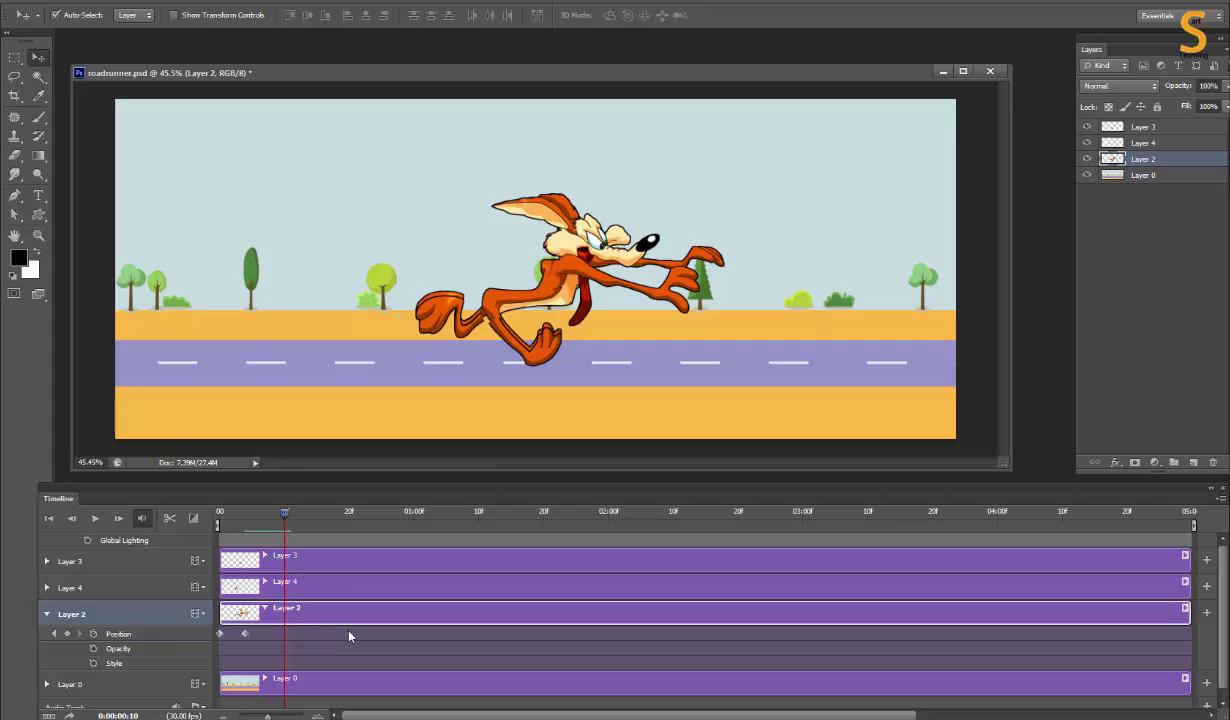
{"action": "left_click", "coordinate": [1221, 497]}
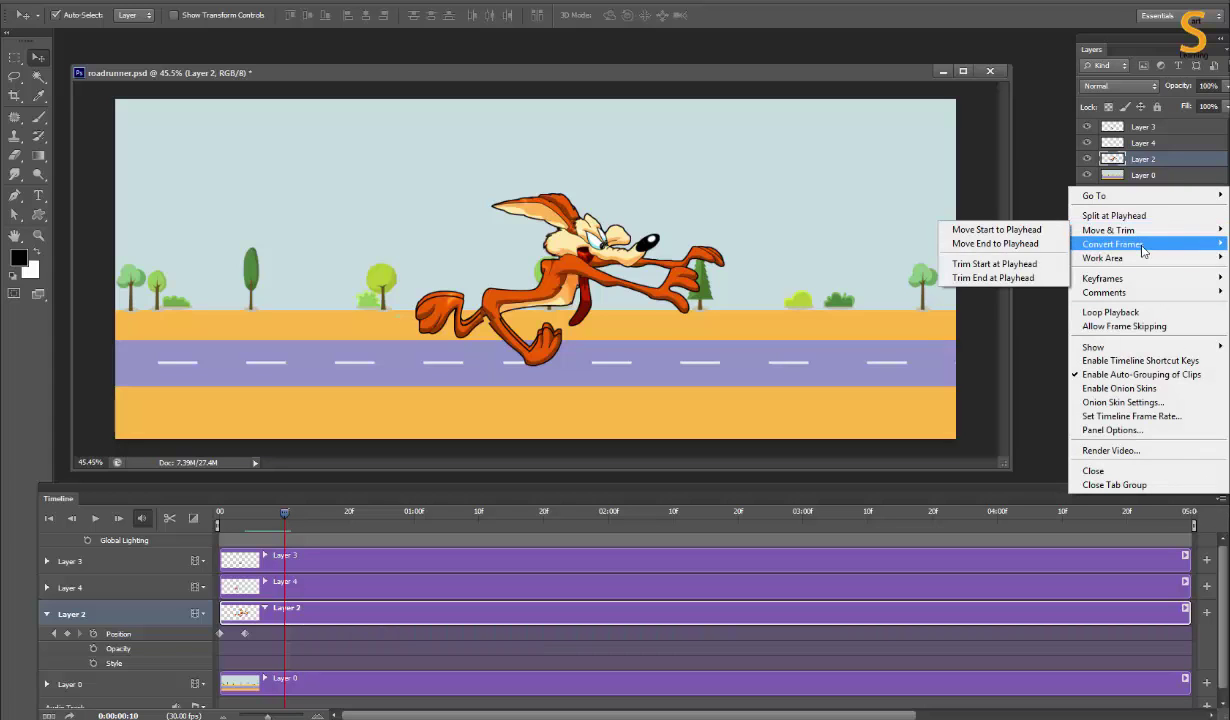
{"action": "mouse_move", "coordinate": [1103, 278]}
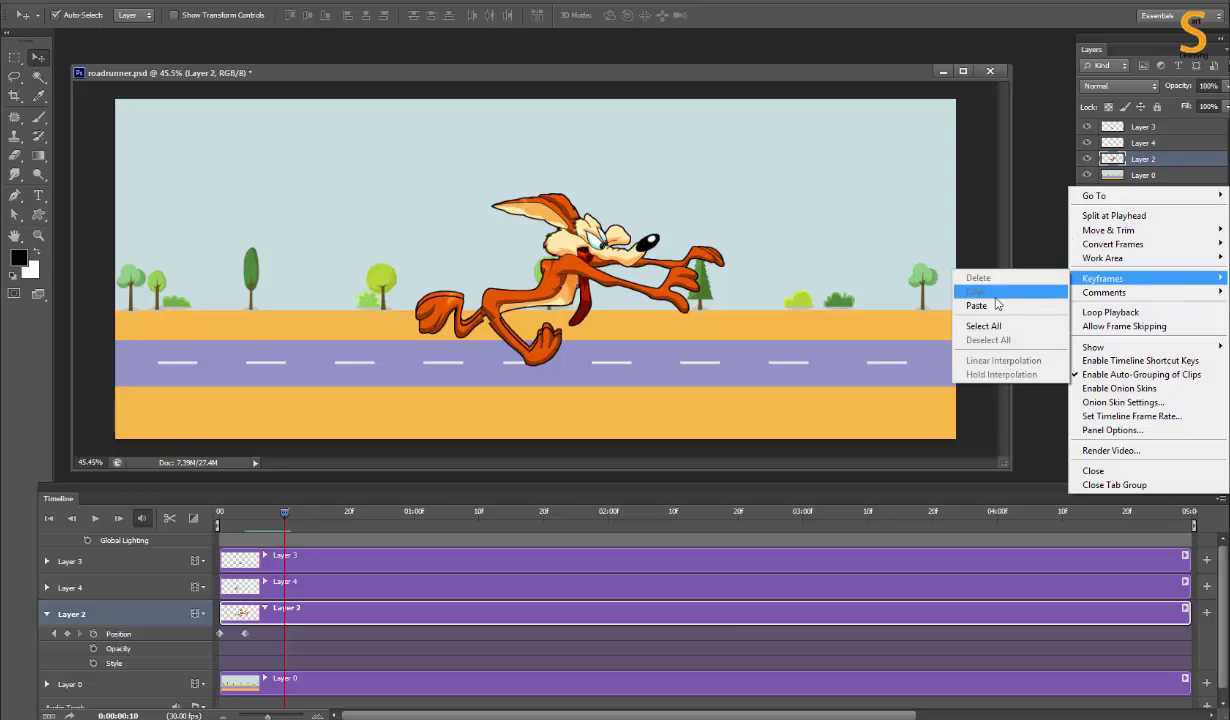
{"action": "left_click", "coordinate": [985, 305]}
Step: Copy the three Position keyframes and paste them at frame 10, extending the bob to frame 20
{"action": "left_click_drag", "start_coordinate": [299, 636], "coordinate": [216, 648]}
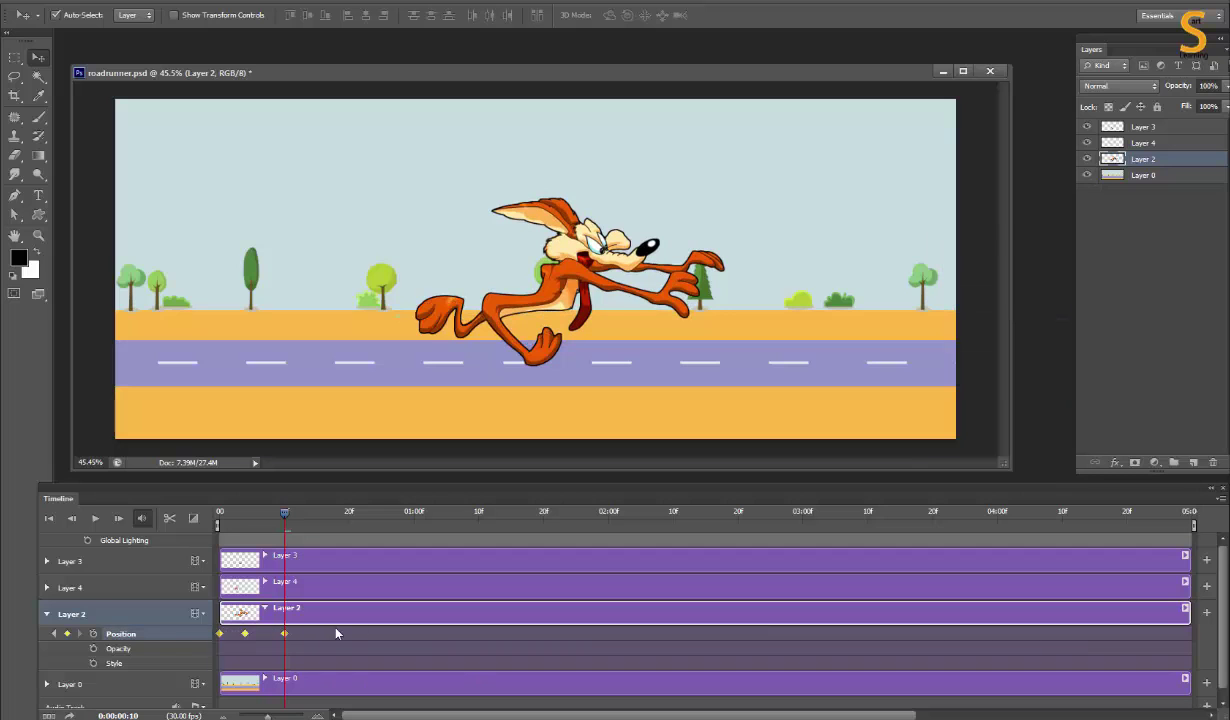
{"action": "left_click", "coordinate": [1220, 497]}
{"action": "mouse_move", "coordinate": [1110, 278]}
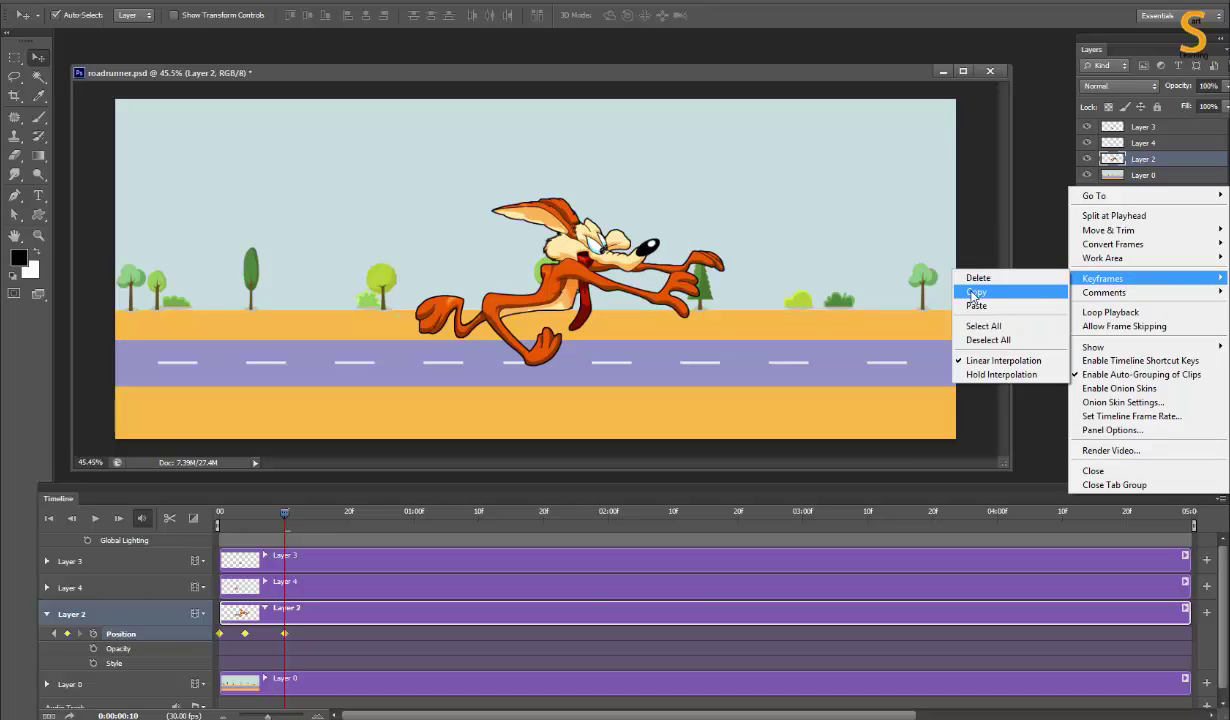
{"action": "left_click", "coordinate": [985, 294]}
{"action": "left_click", "coordinate": [1220, 497]}
{"action": "mouse_move", "coordinate": [1108, 230]}
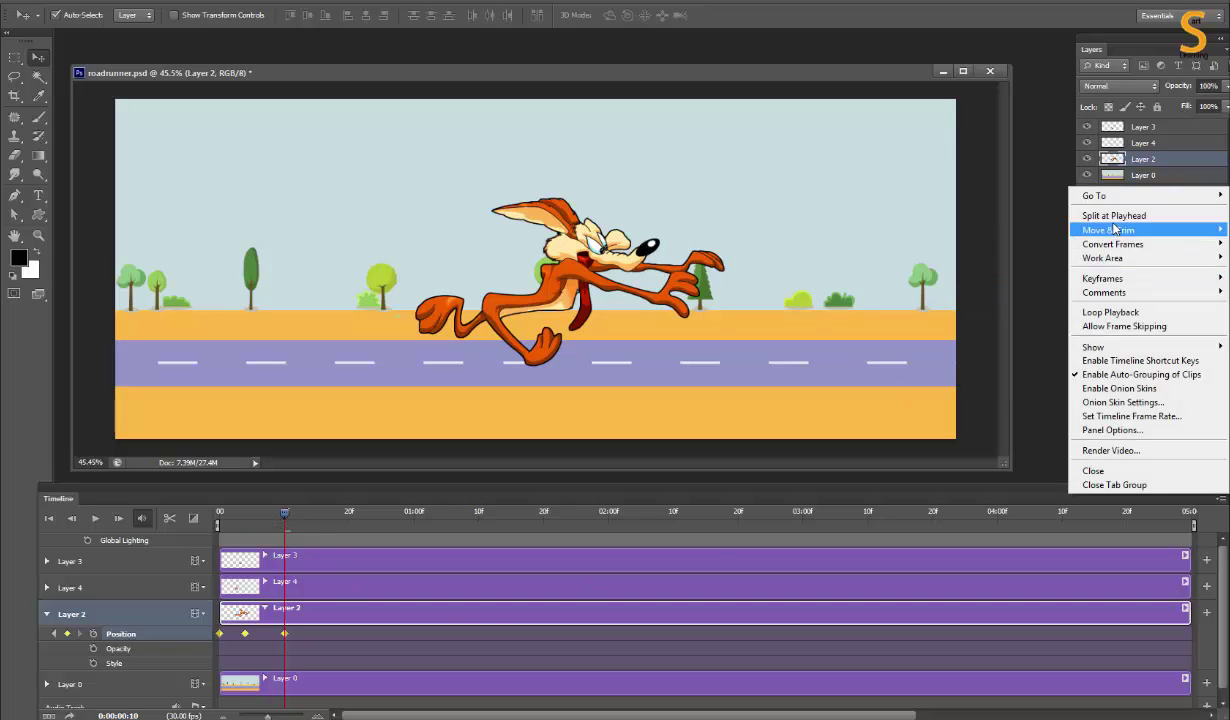
{"action": "left_click", "coordinate": [977, 305]}
{"action": "left_click", "coordinate": [350, 514]}
{"action": "left_click", "coordinate": [1220, 497]}
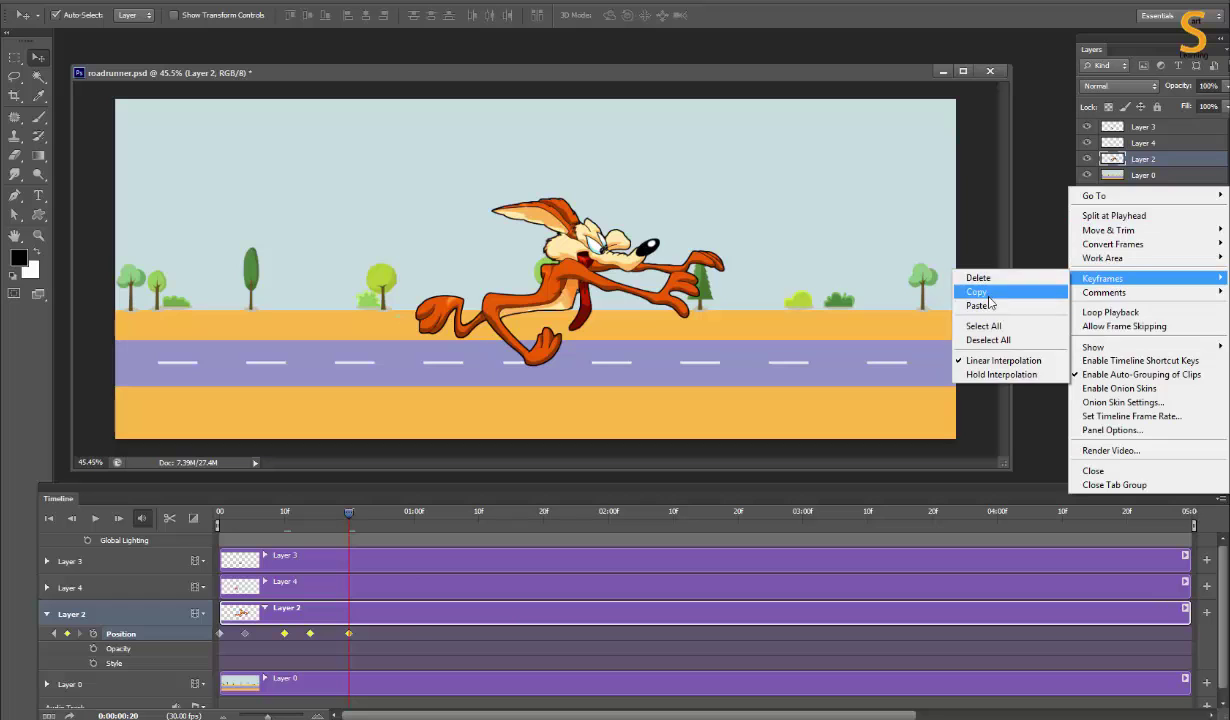
Step: Paste the bobbing keyframe pattern repeatedly at 0:20, 1:00, 1:10 and onward
{"action": "left_click", "coordinate": [977, 302]}
{"action": "left_click", "coordinate": [355, 514]}
{"action": "left_click", "coordinate": [414, 516]}
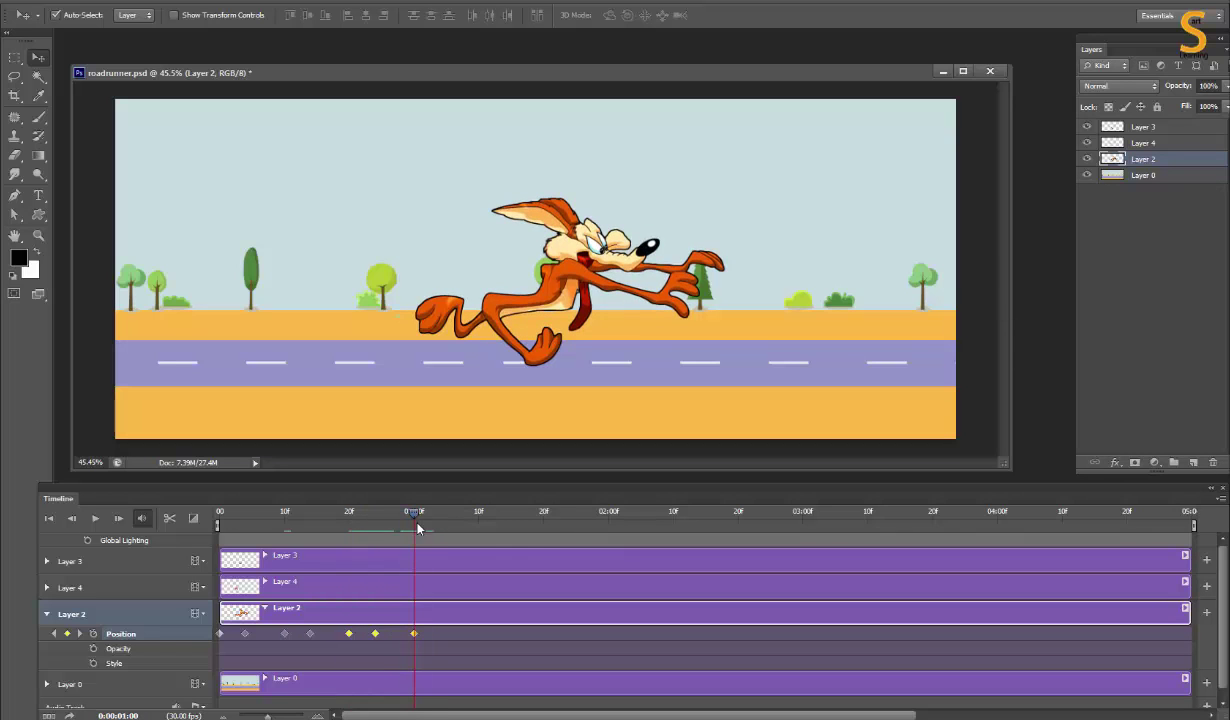
{"action": "left_click", "coordinate": [1219, 498]}
{"action": "mouse_move", "coordinate": [1113, 244]}
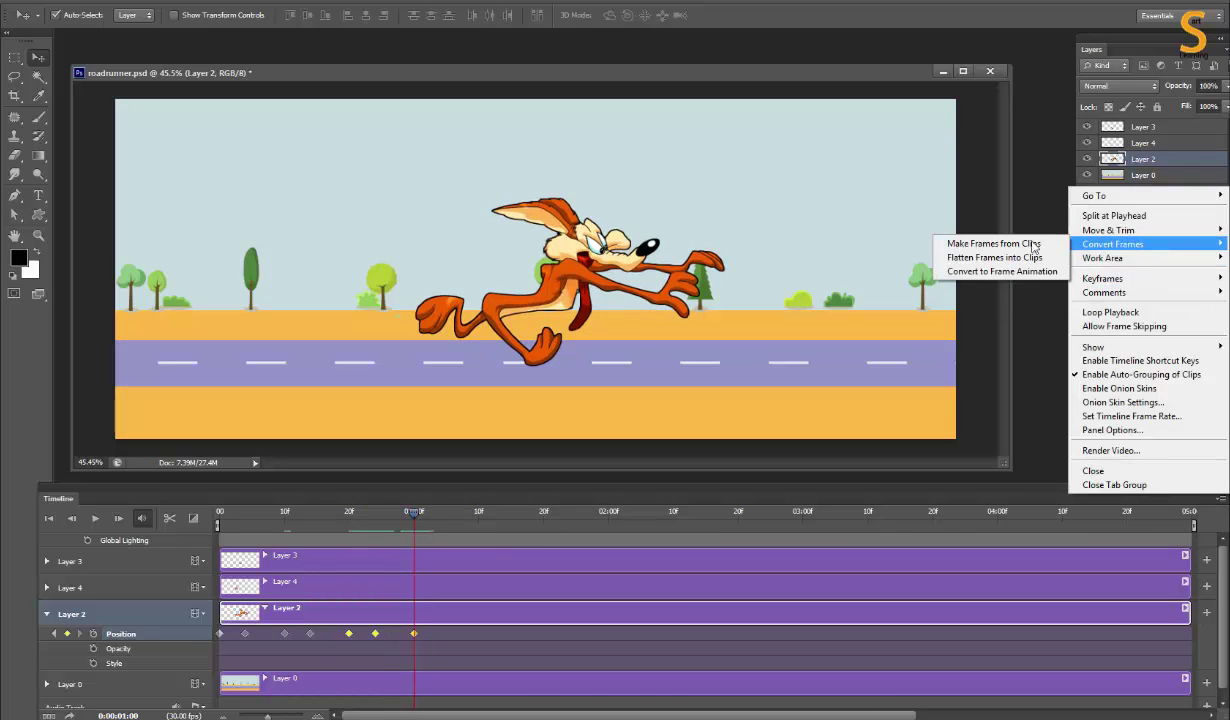
{"action": "left_click", "coordinate": [977, 305]}
{"action": "left_click", "coordinate": [480, 517]}
{"action": "left_click", "coordinate": [1219, 498]}
{"action": "mouse_move", "coordinate": [1103, 278]}
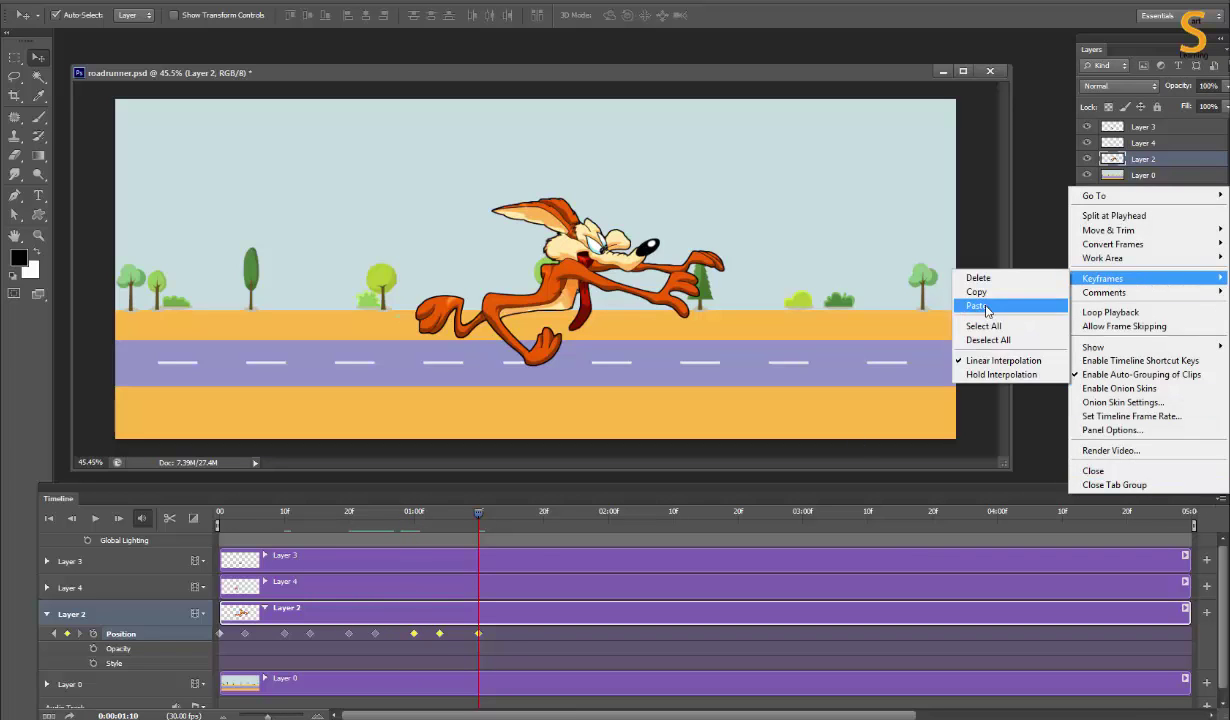
{"action": "left_click", "coordinate": [975, 307]}
{"action": "left_click", "coordinate": [541, 520]}
{"action": "left_click", "coordinate": [1219, 498]}
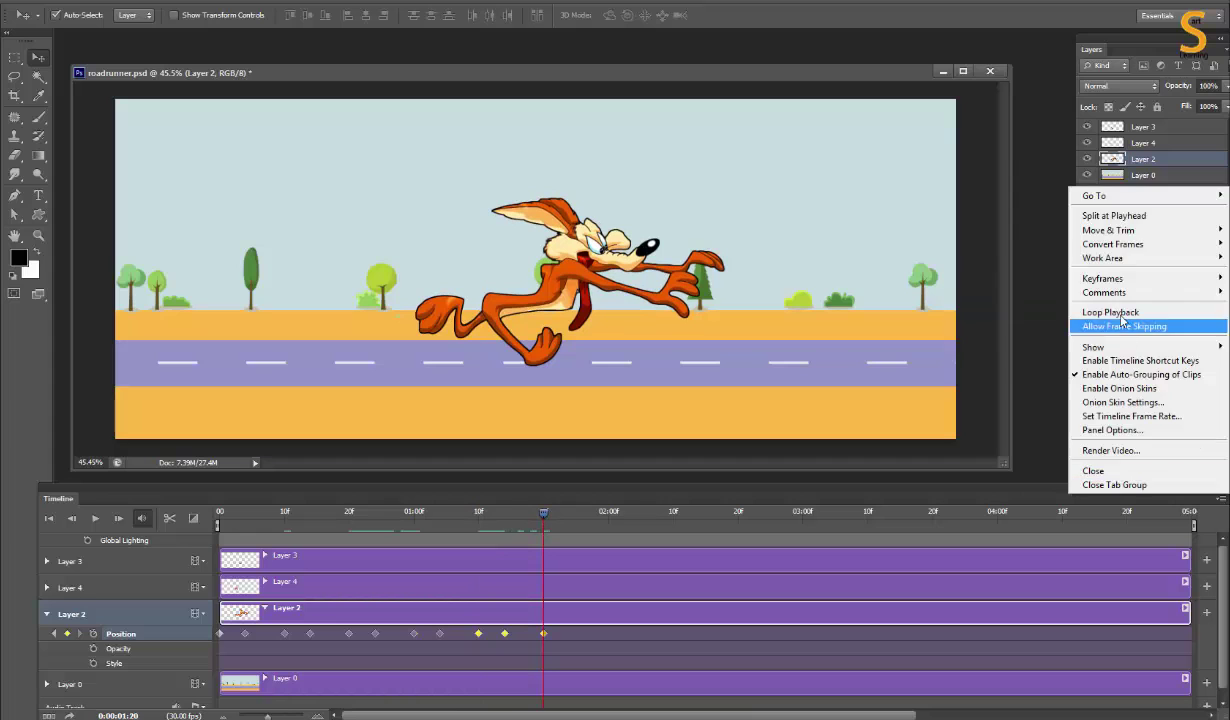
{"action": "left_click", "coordinate": [975, 306]}
{"action": "left_click", "coordinate": [610, 517]}
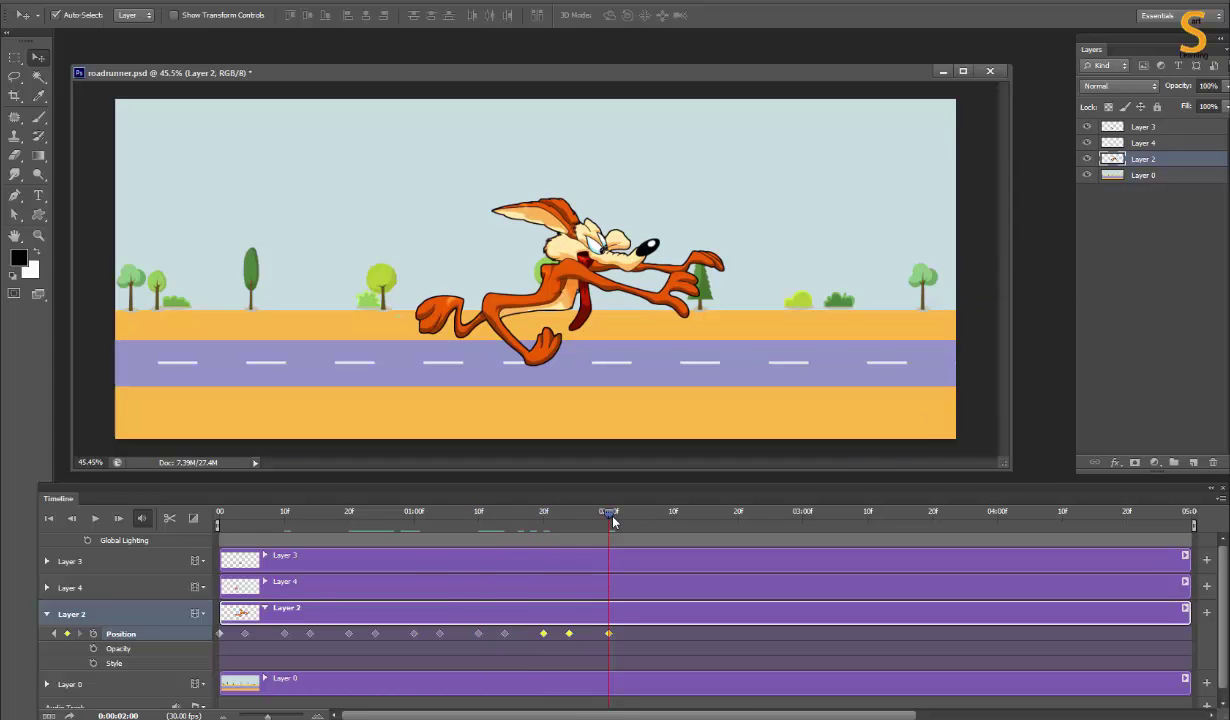
{"action": "left_click", "coordinate": [1219, 498]}
{"action": "left_click", "coordinate": [975, 306]}
Step: Continue pasting the keyframe pattern at 2:10, 3:00 and 3:10
{"action": "left_click", "coordinate": [673, 517]}
{"action": "left_click", "coordinate": [1219, 498]}
{"action": "left_click", "coordinate": [975, 306]}
{"action": "left_click", "coordinate": [738, 517]}
{"action": "left_click", "coordinate": [1219, 498]}
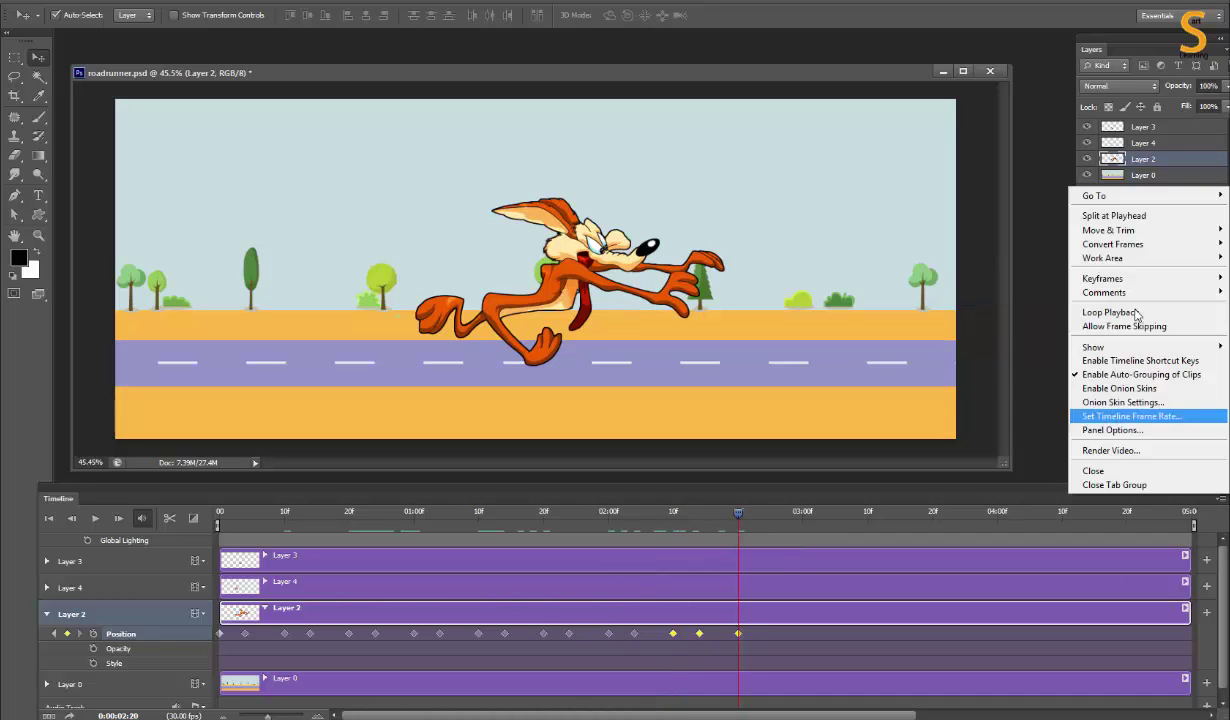
{"action": "left_click", "coordinate": [975, 306]}
{"action": "left_click", "coordinate": [805, 516]}
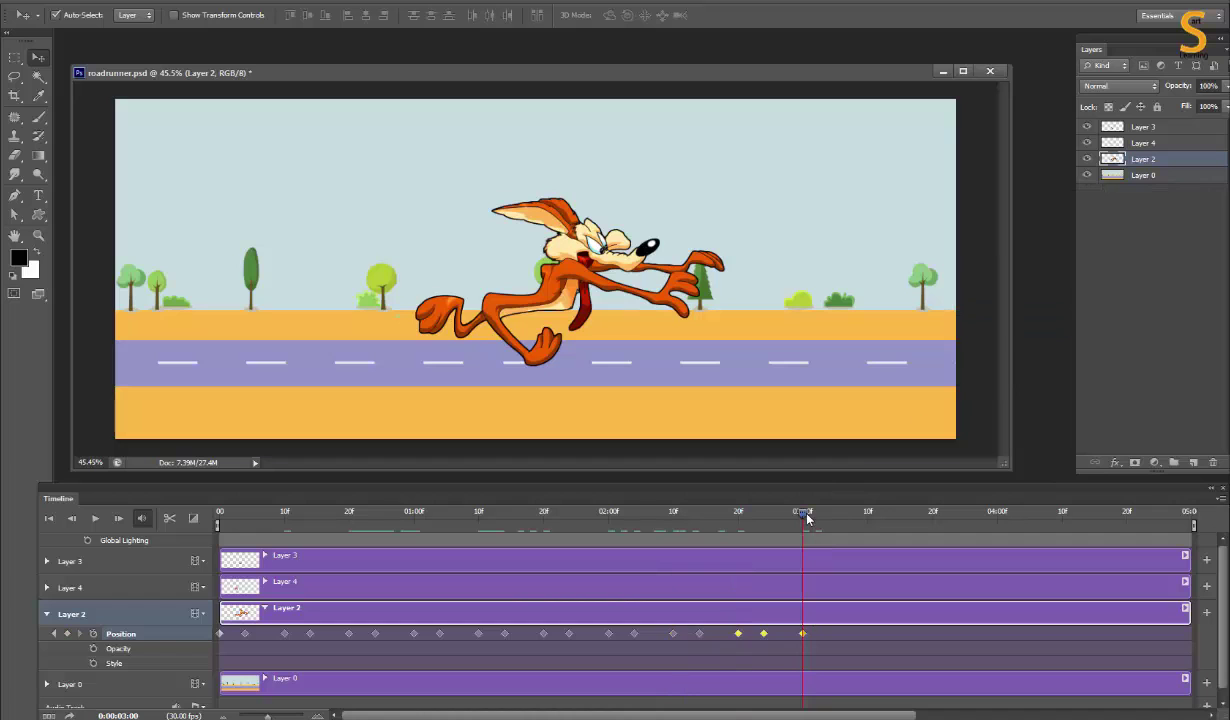
{"action": "left_click", "coordinate": [1219, 498]}
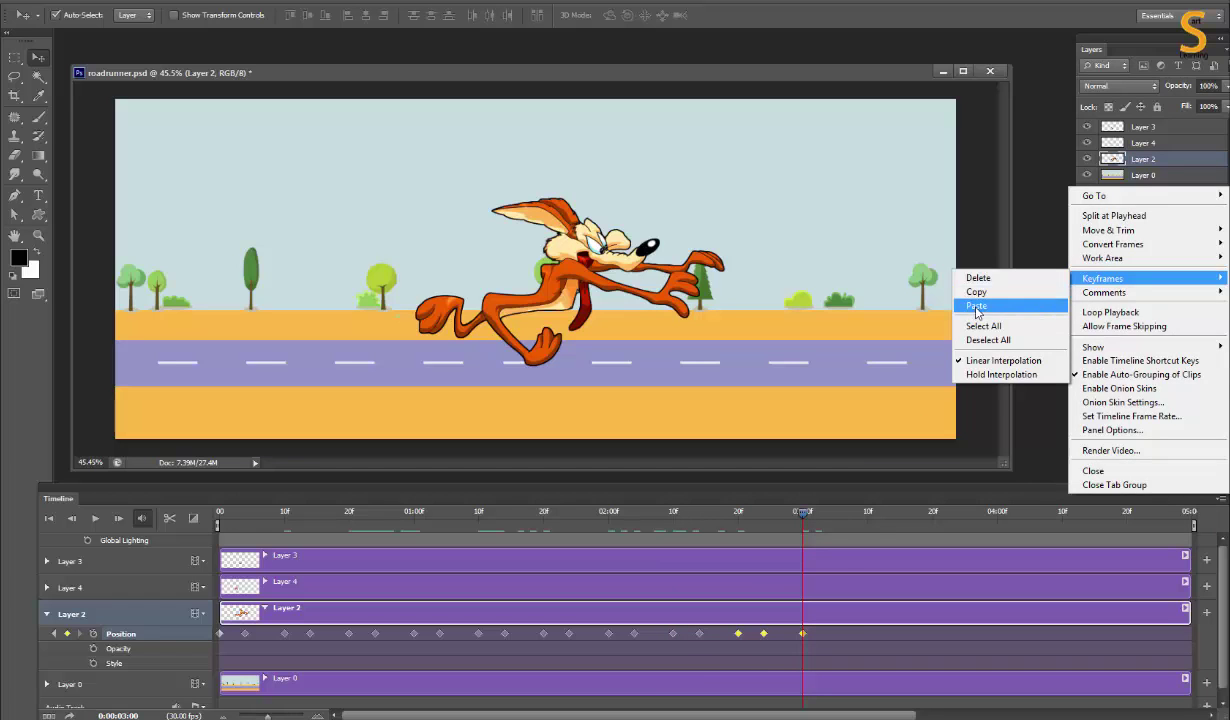
{"action": "left_click", "coordinate": [976, 305]}
{"action": "left_click_drag", "start_coordinate": [802, 512], "coordinate": [880, 512]}
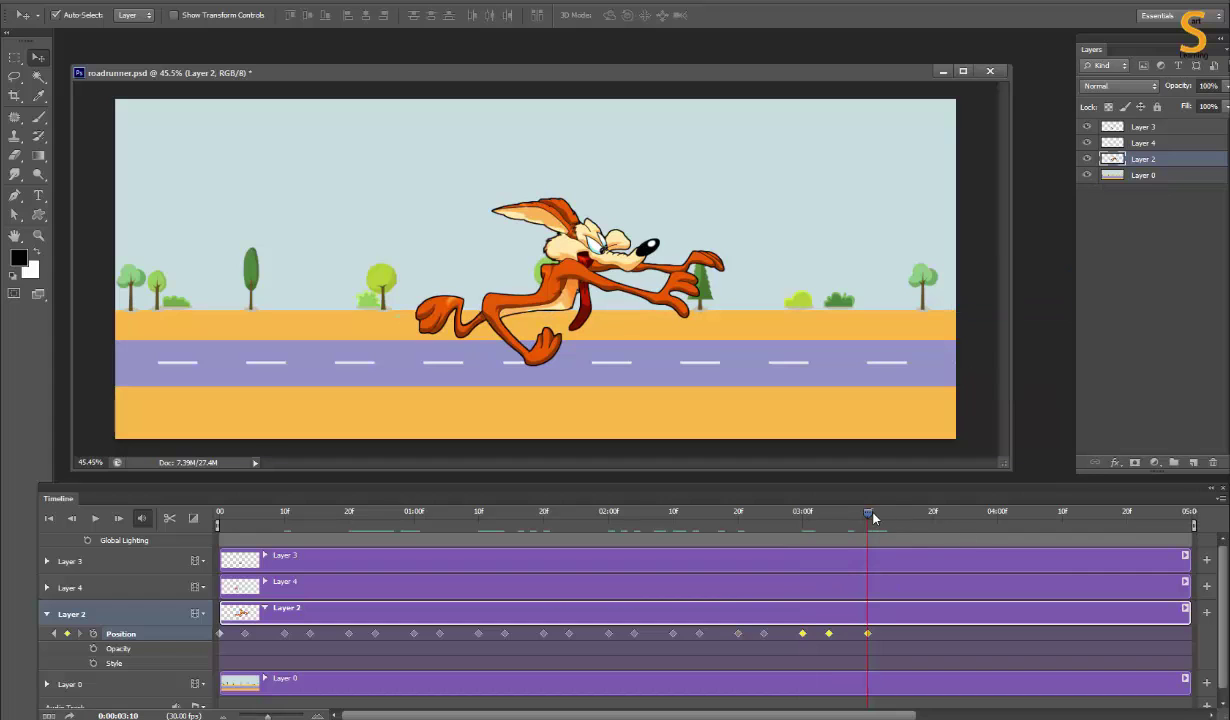
{"action": "left_click", "coordinate": [1220, 497]}
{"action": "left_click", "coordinate": [977, 306]}
Step: Paste the pattern at 3:20, 4:00 and 4:10, end the work area there, and return to the start
{"action": "key", "text": "shift+Right"}
{"action": "left_click", "coordinate": [1220, 498]}
{"action": "mouse_move", "coordinate": [1103, 279]}
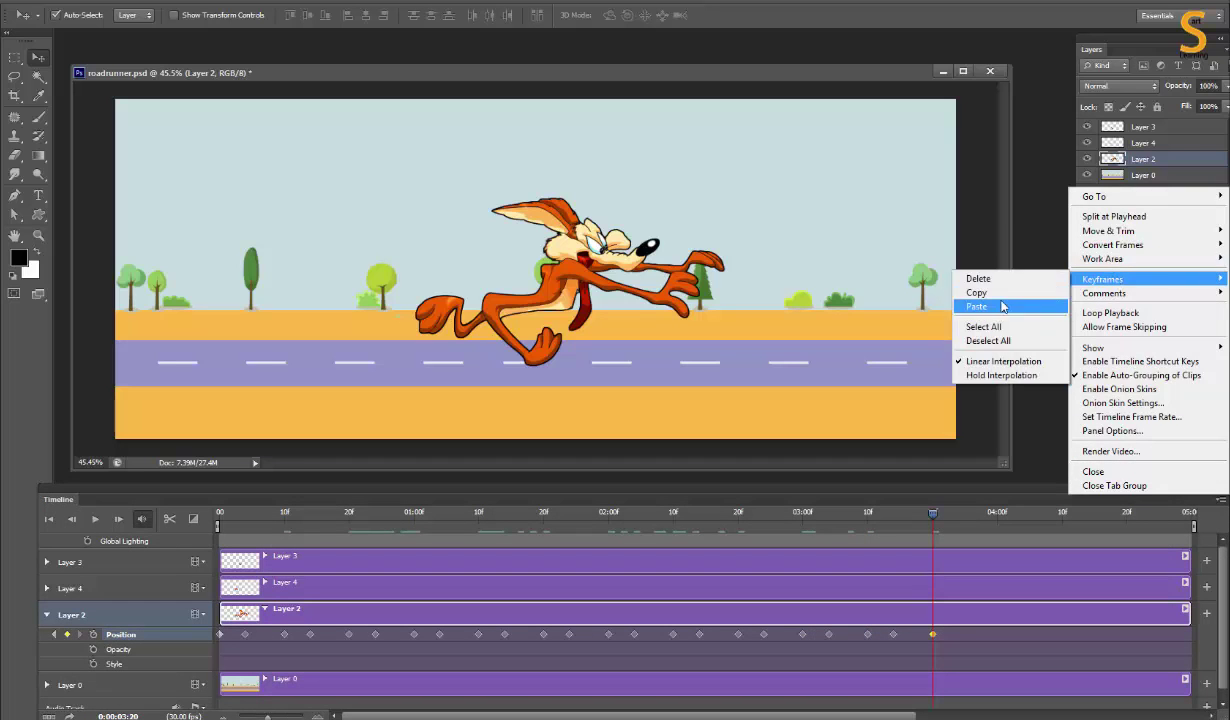
{"action": "left_click", "coordinate": [977, 306]}
{"action": "left_click", "coordinate": [1220, 497]}
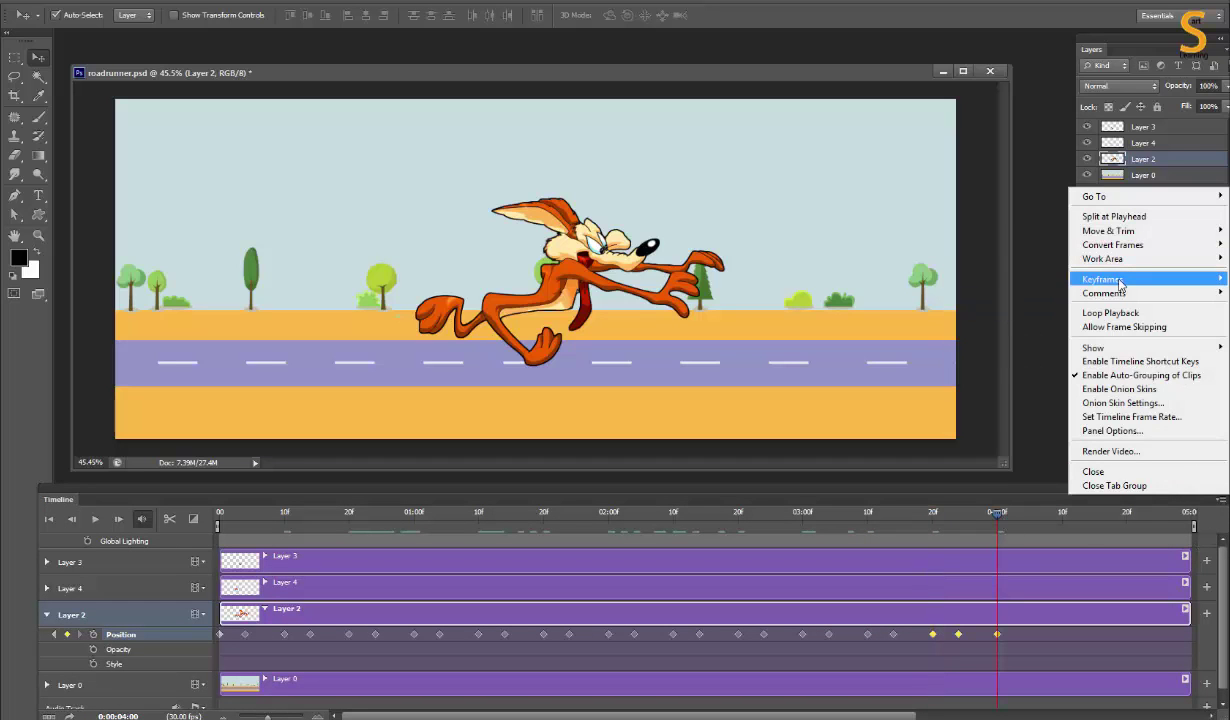
{"action": "left_click", "coordinate": [987, 307]}
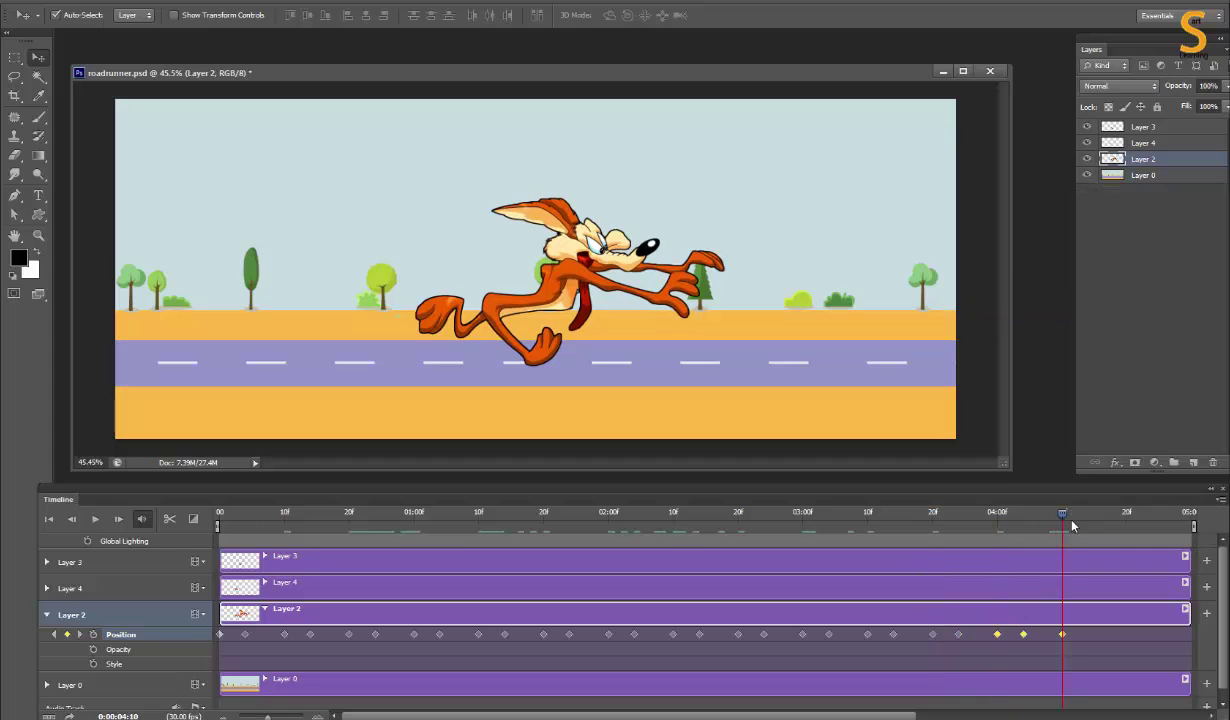
{"action": "left_click", "coordinate": [1220, 498]}
{"action": "left_click", "coordinate": [977, 306]}
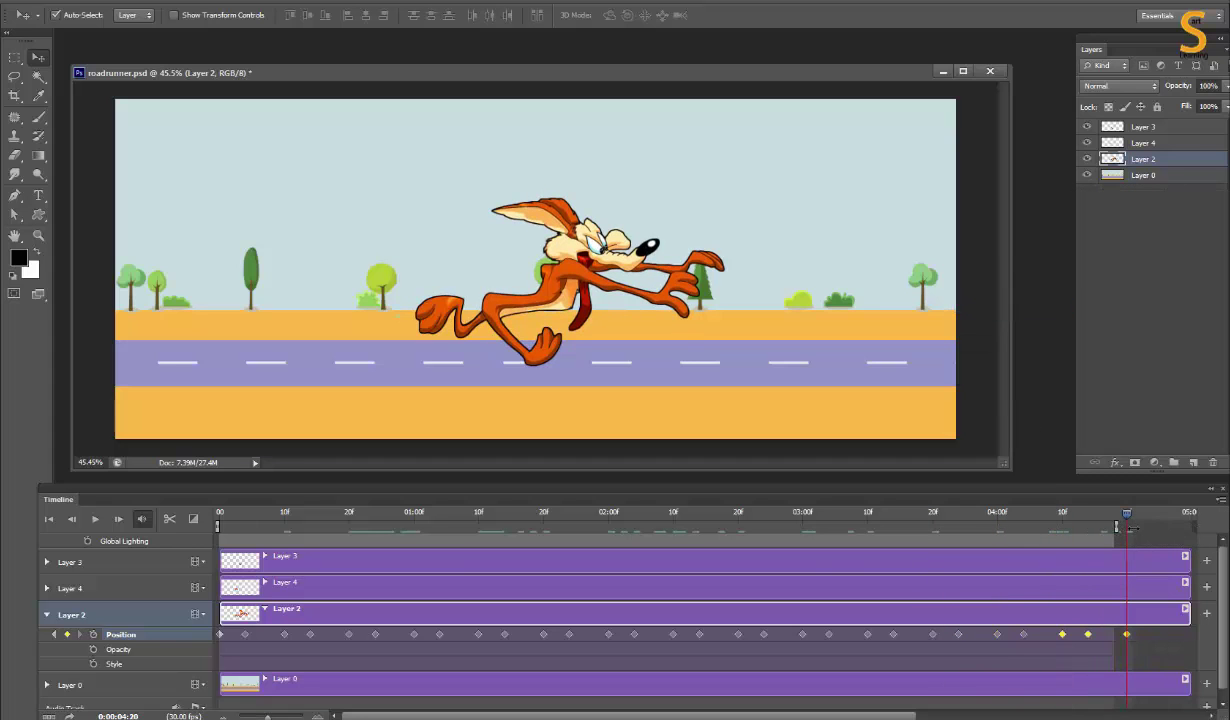
{"action": "mouse_move", "coordinate": [613, 512]}
{"action": "left_mouse_down"}
{"action": "mouse_move", "coordinate": [328, 512]}
{"action": "mouse_move", "coordinate": [1013, 512]}
{"action": "mouse_move", "coordinate": [659, 512]}
{"action": "left_mouse_up"}
{"action": "key", "text": "Home"}
Step: Duplicate Layer 3 and rotate the copied foot about -32° around a new pivot
{"action": "left_click", "coordinate": [541, 360]}
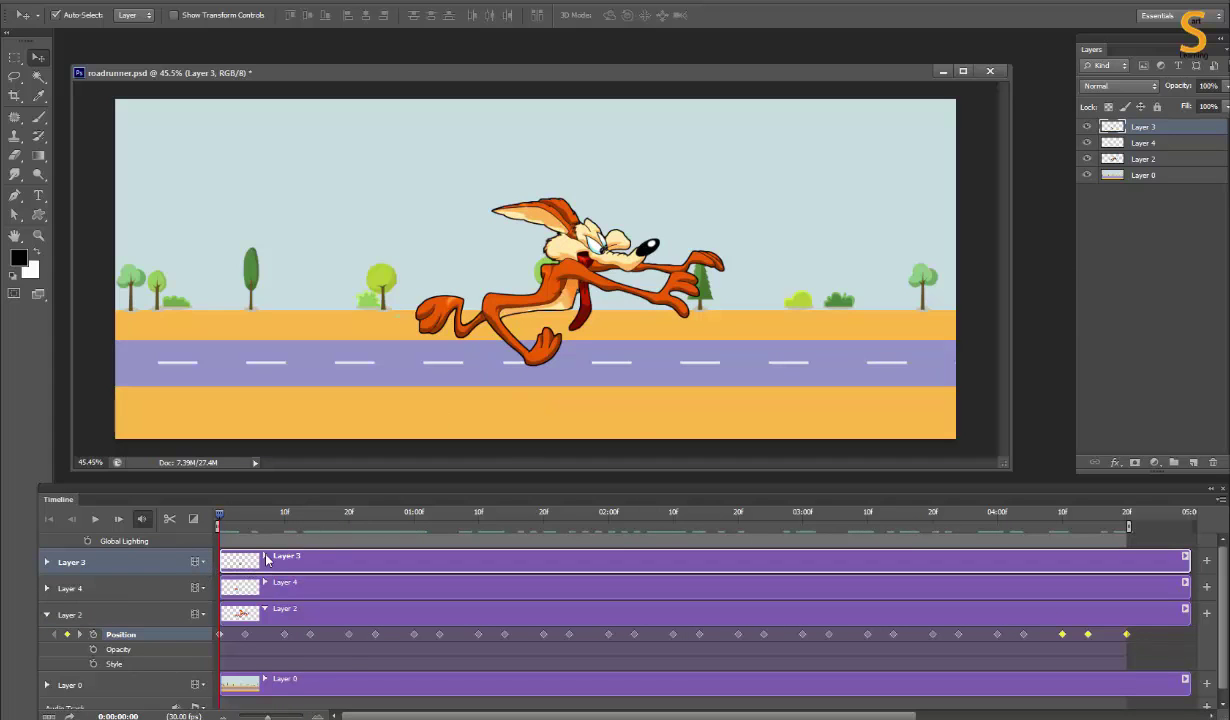
{"action": "left_click", "coordinate": [265, 557]}
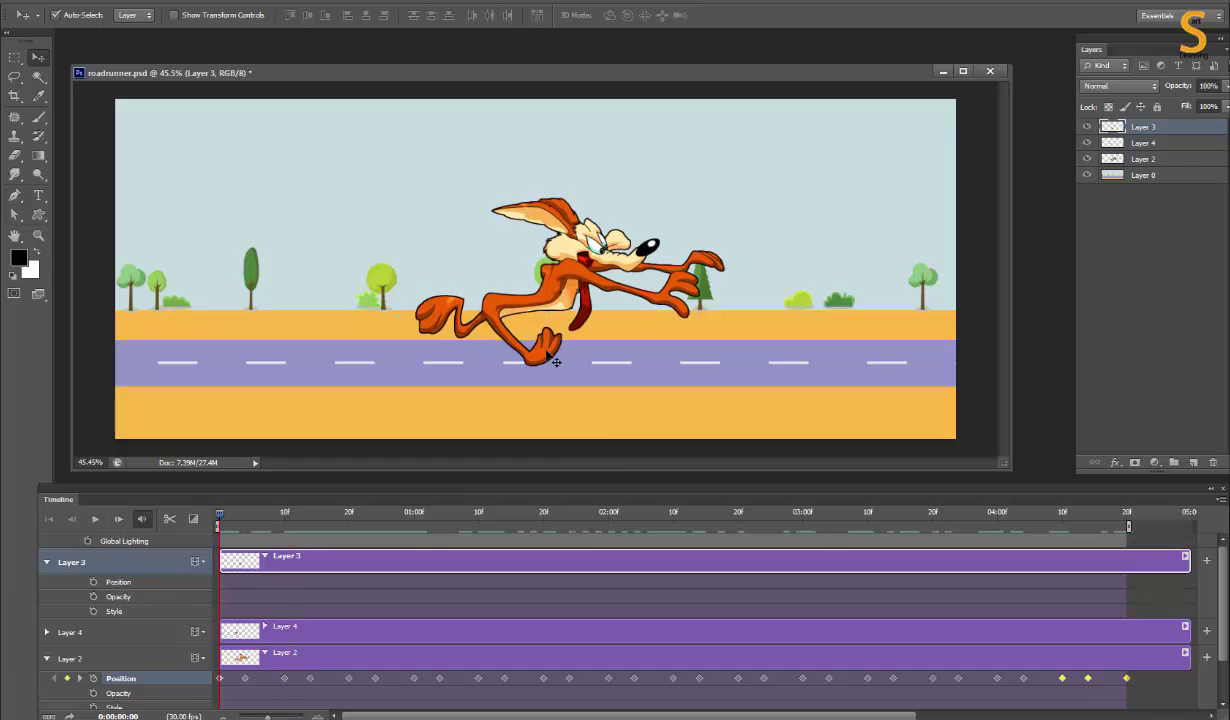
{"action": "key", "text": "ctrl+j"}
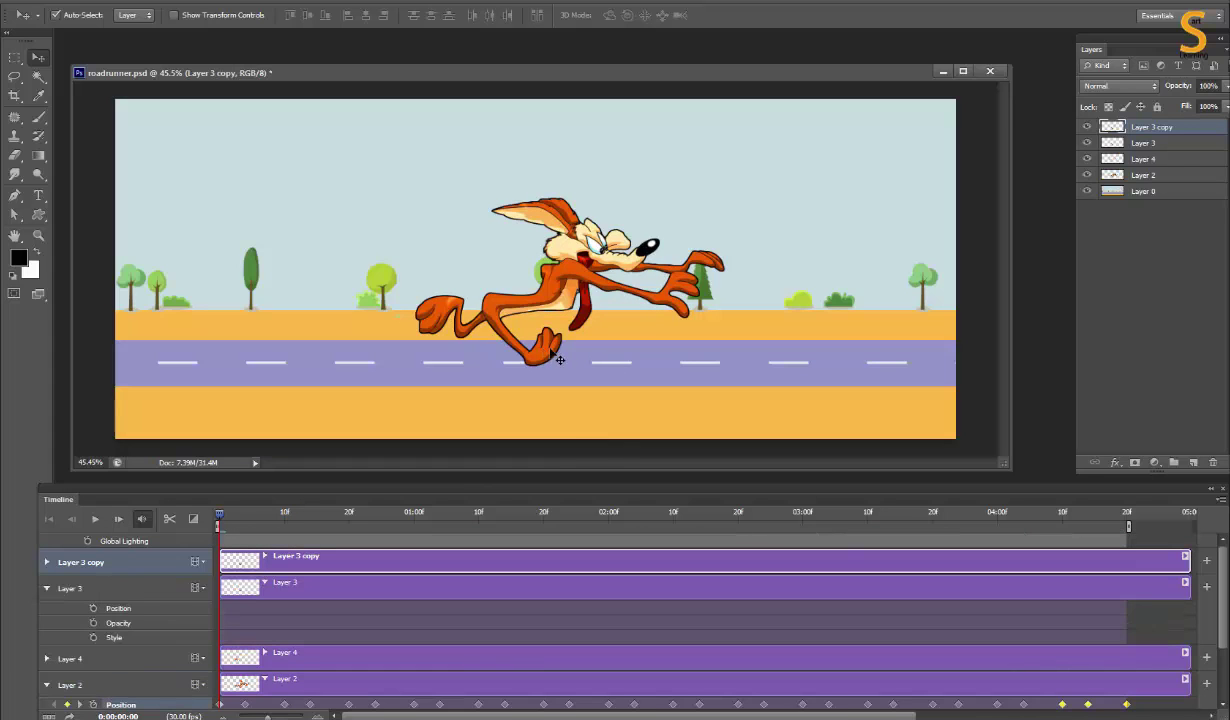
{"action": "key", "text": "ctrl+t"}
{"action": "left_click_drag", "start_coordinate": [524, 341], "coordinate": [480, 310]}
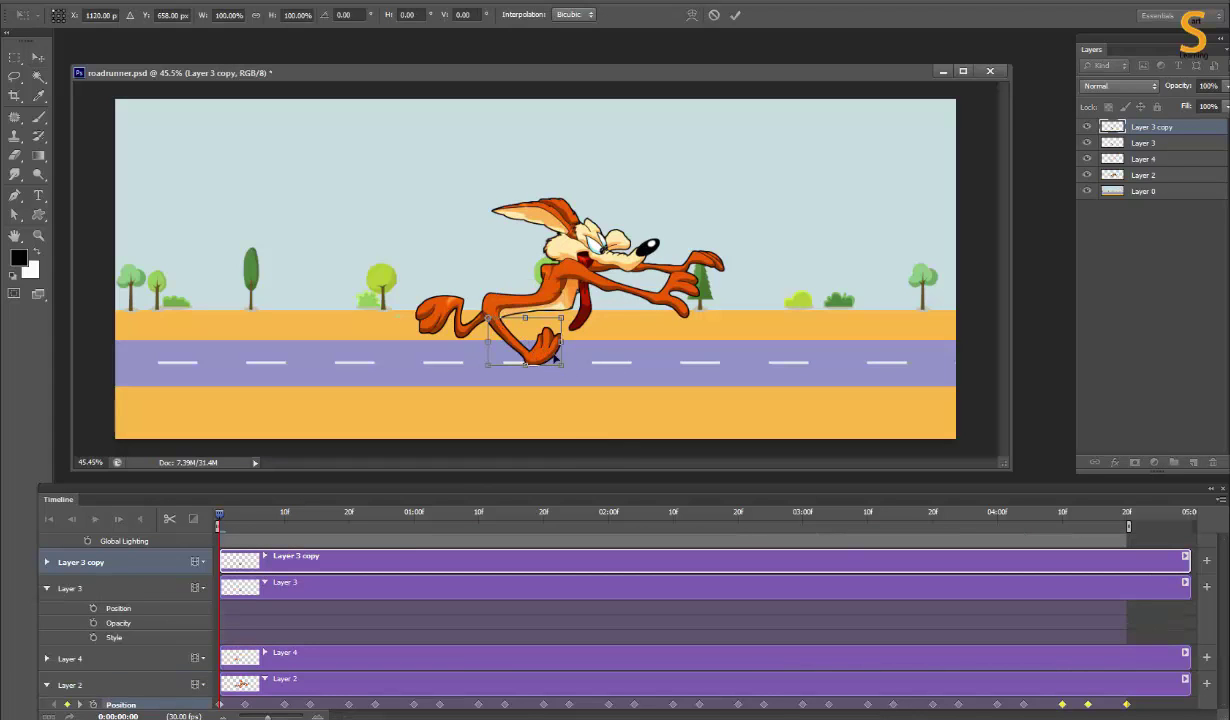
{"action": "left_click_drag", "start_coordinate": [584, 430], "coordinate": [634, 357]}
{"action": "key", "text": "Return"}
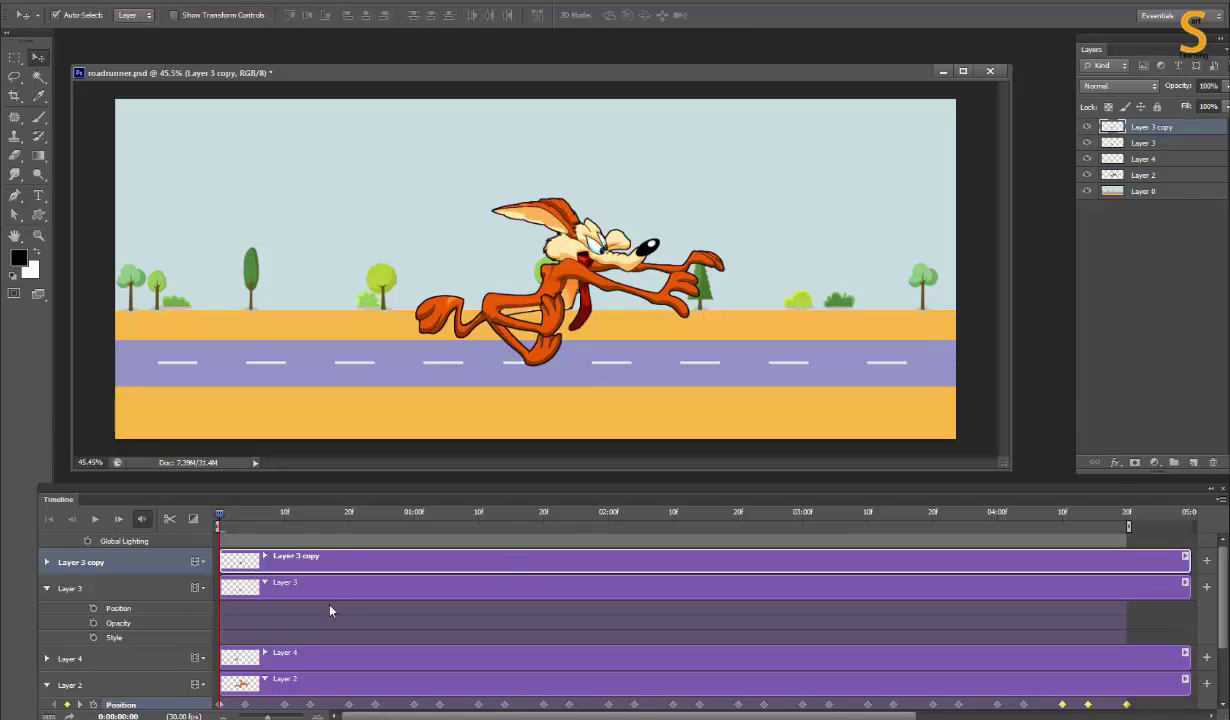
Step: Trim the Layer 3 copy clip to start a few frames in and last only a few frames
{"action": "left_click_drag", "start_coordinate": [240, 560], "coordinate": [285, 560]}
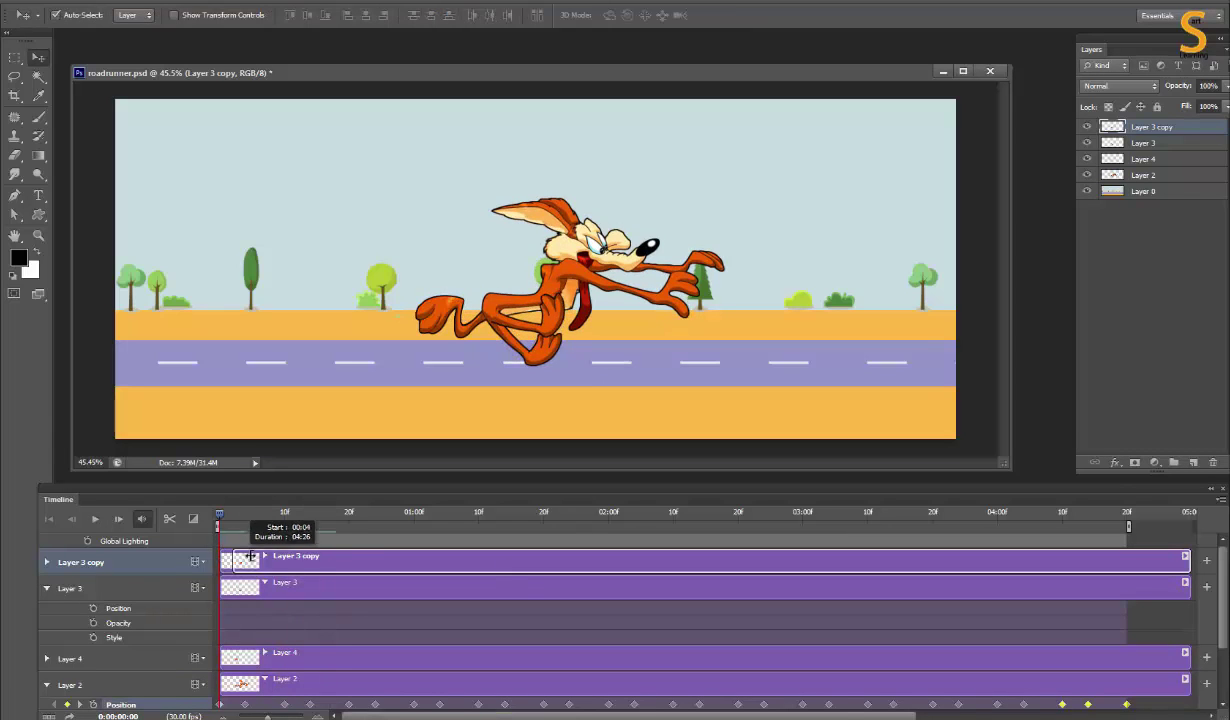
{"action": "left_click_drag", "start_coordinate": [1189, 563], "coordinate": [283, 560]}
{"action": "left_click", "coordinate": [244, 513]}
{"action": "left_click_drag", "start_coordinate": [244, 513], "coordinate": [265, 513]}
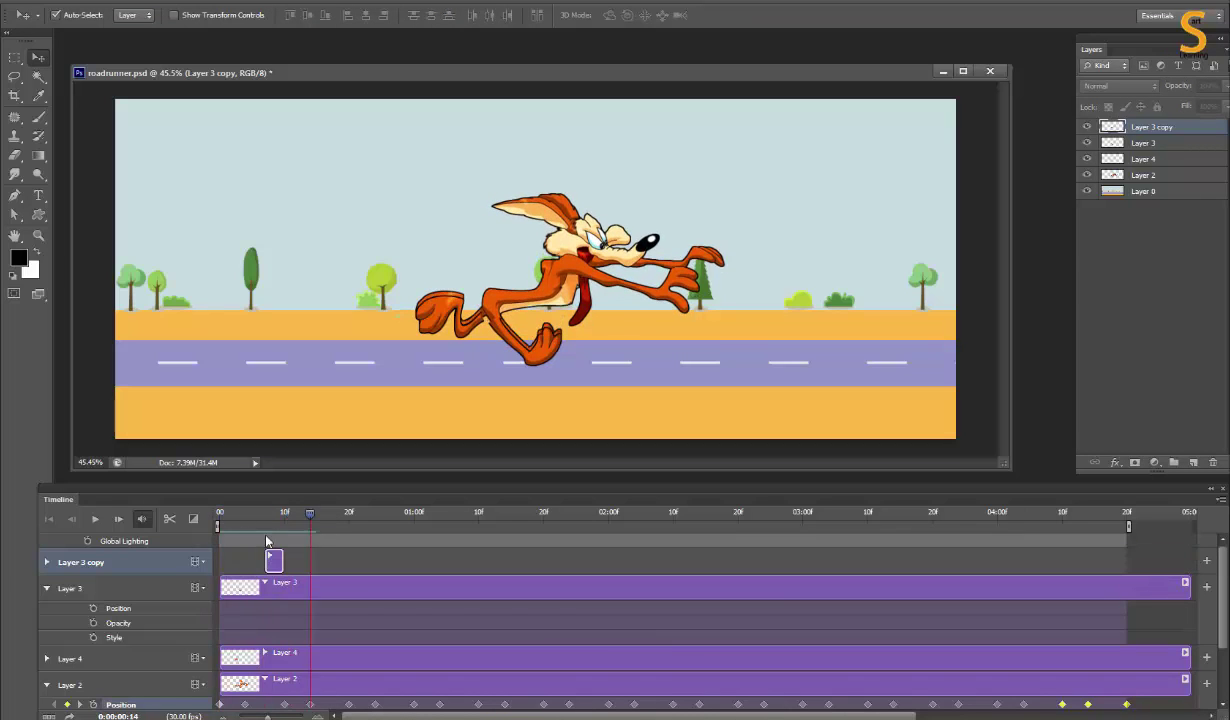
{"action": "left_click", "coordinate": [1187, 585]}
Step: Shorten Layer 3's clip, then at frame 4 rotate its leg about 90° and nudge it under the body
{"action": "mouse_move", "coordinate": [1187, 585]}
{"action": "left_mouse_down"}
{"action": "mouse_move", "coordinate": [300, 570]}
{"action": "mouse_move", "coordinate": [232, 588]}
{"action": "left_mouse_up"}
{"action": "left_click_drag", "start_coordinate": [268, 517], "coordinate": [244, 517]}
{"action": "key", "text": "ctrl+t"}
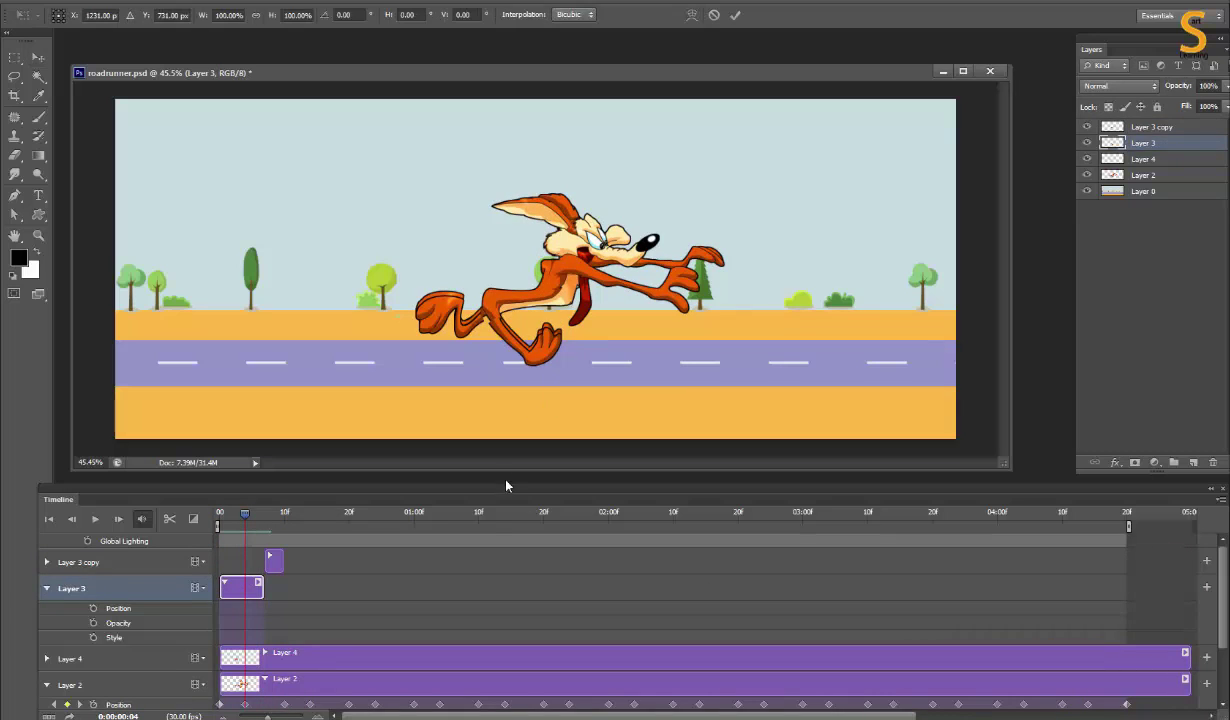
{"action": "left_click_drag", "start_coordinate": [491, 323], "coordinate": [488, 352]}
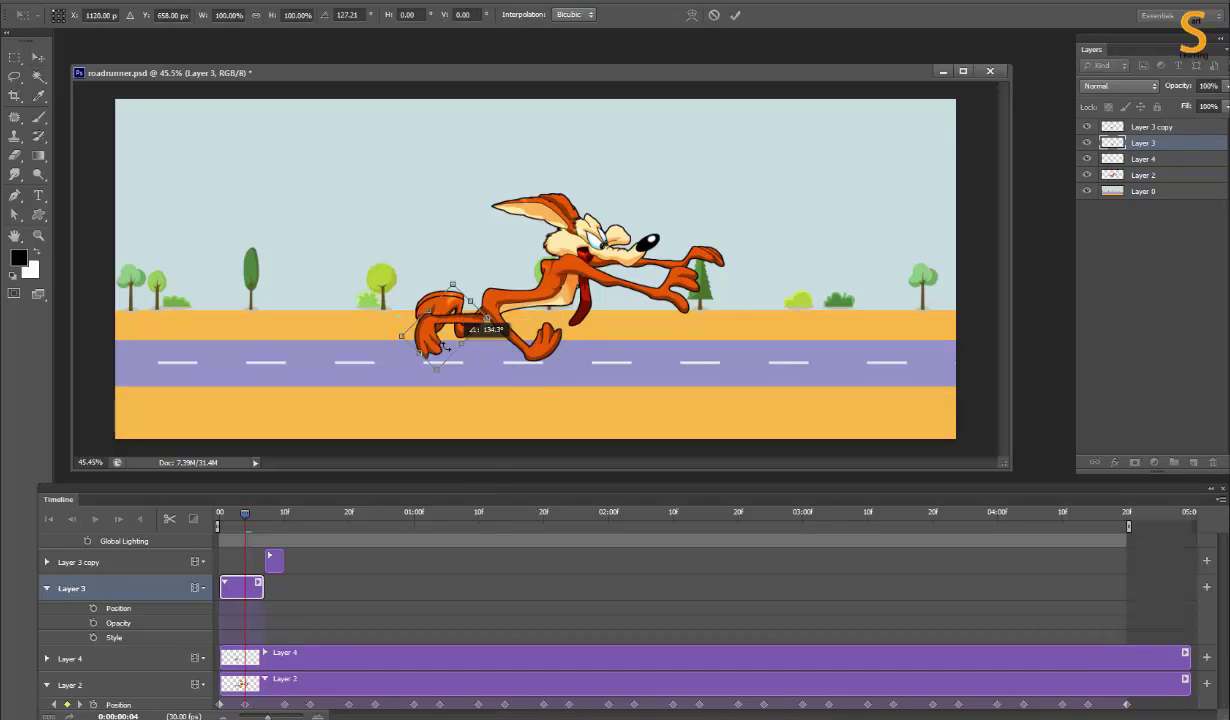
{"action": "left_click_drag", "start_coordinate": [438, 391], "coordinate": [465, 350]}
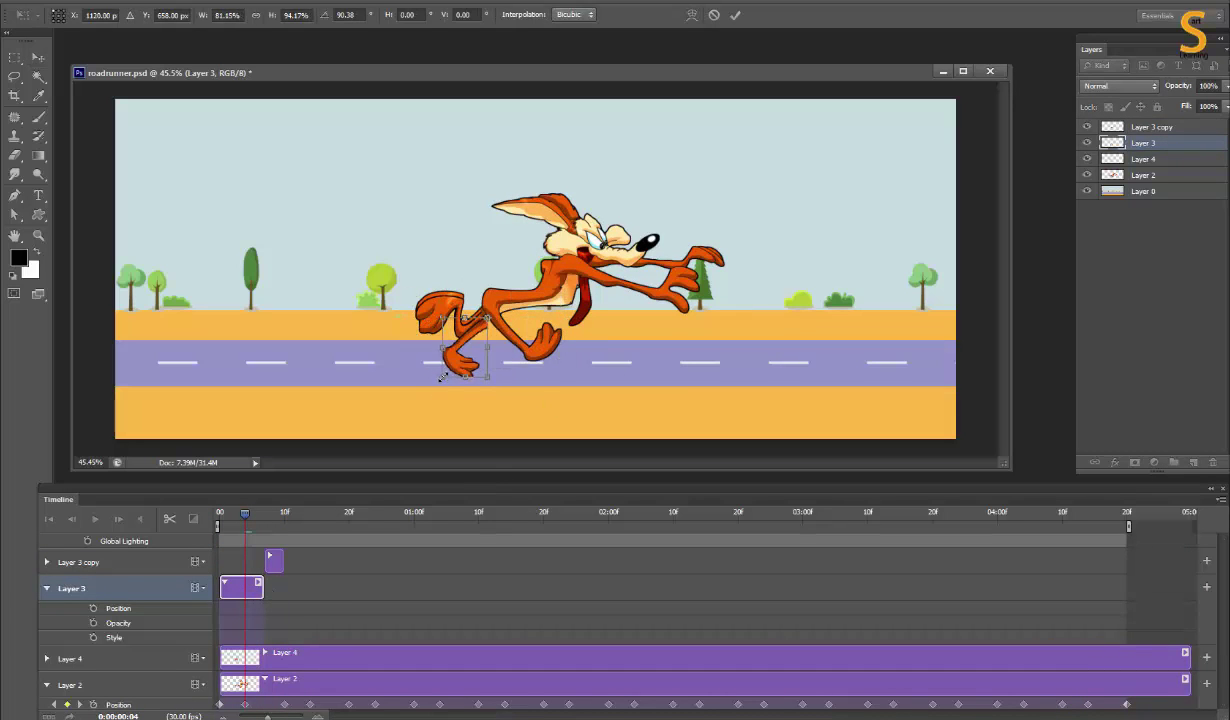
{"action": "key", "text": "Return"}
{"action": "left_click_drag", "start_coordinate": [465, 300], "coordinate": [488, 325]}
Step: Slide the Layer 3 copy clip earlier, trim Layer 3, and trim Layer 4 to a short clip
{"action": "mouse_move", "coordinate": [245, 505]}
{"action": "left_mouse_down"}
{"action": "mouse_move", "coordinate": [177, 498]}
{"action": "mouse_move", "coordinate": [305, 505]}
{"action": "mouse_move", "coordinate": [215, 547]}
{"action": "mouse_move", "coordinate": [291, 512]}
{"action": "mouse_move", "coordinate": [238, 512]}
{"action": "mouse_move", "coordinate": [278, 512]}
{"action": "left_mouse_up"}
{"action": "left_click_drag", "start_coordinate": [268, 568], "coordinate": [249, 568]}
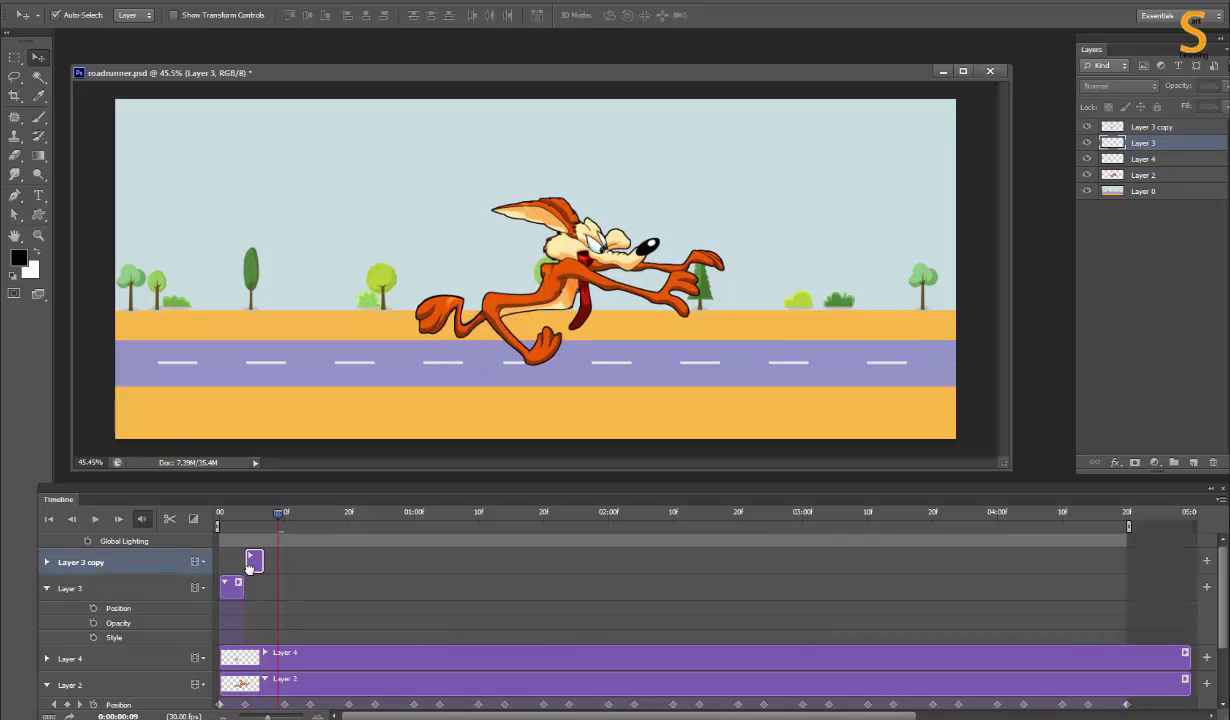
{"action": "left_click_drag", "start_coordinate": [278, 512], "coordinate": [218, 512]}
{"action": "left_click", "coordinate": [229, 590]}
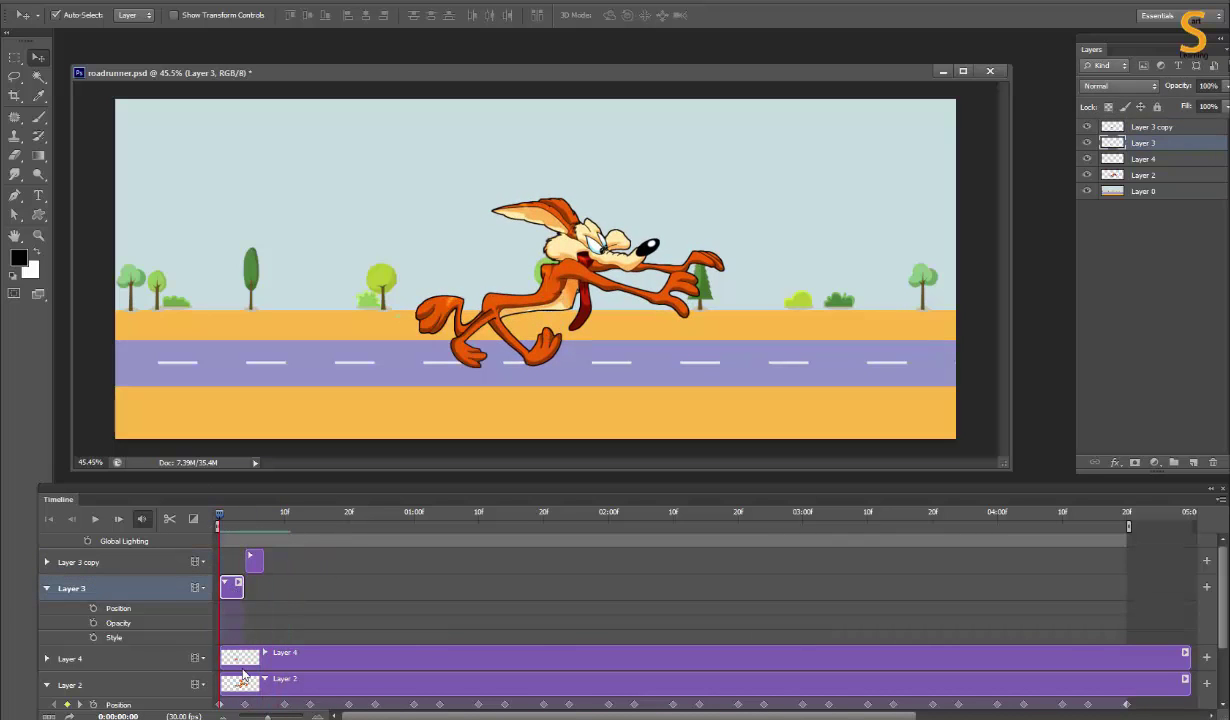
{"action": "left_click", "coordinate": [745, 656]}
{"action": "mouse_move", "coordinate": [1184, 656]}
{"action": "left_mouse_down"}
{"action": "mouse_move", "coordinate": [243, 656]}
{"action": "mouse_move", "coordinate": [257, 660]}
{"action": "left_mouse_up"}
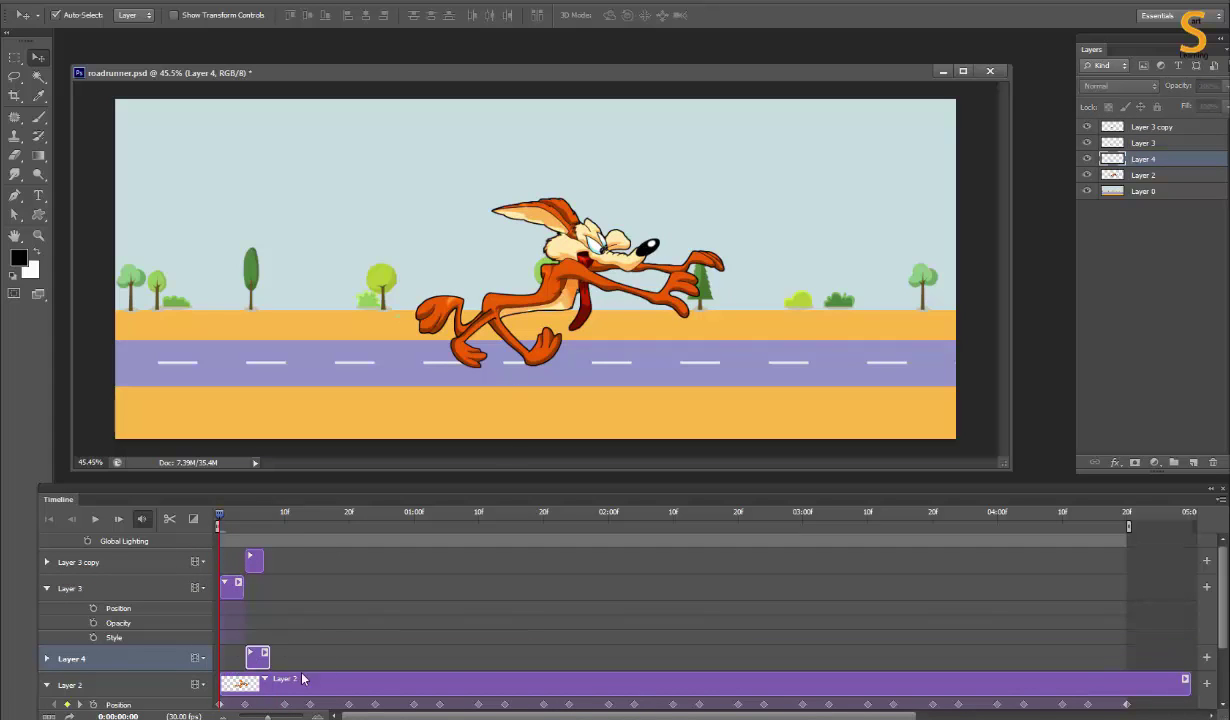
Step: Rotate Layer 4's leg into a new pose at frame 6
{"action": "left_click", "coordinate": [1135, 143]}
{"action": "left_click", "coordinate": [1160, 159]}
{"action": "left_click", "coordinate": [258, 514]}
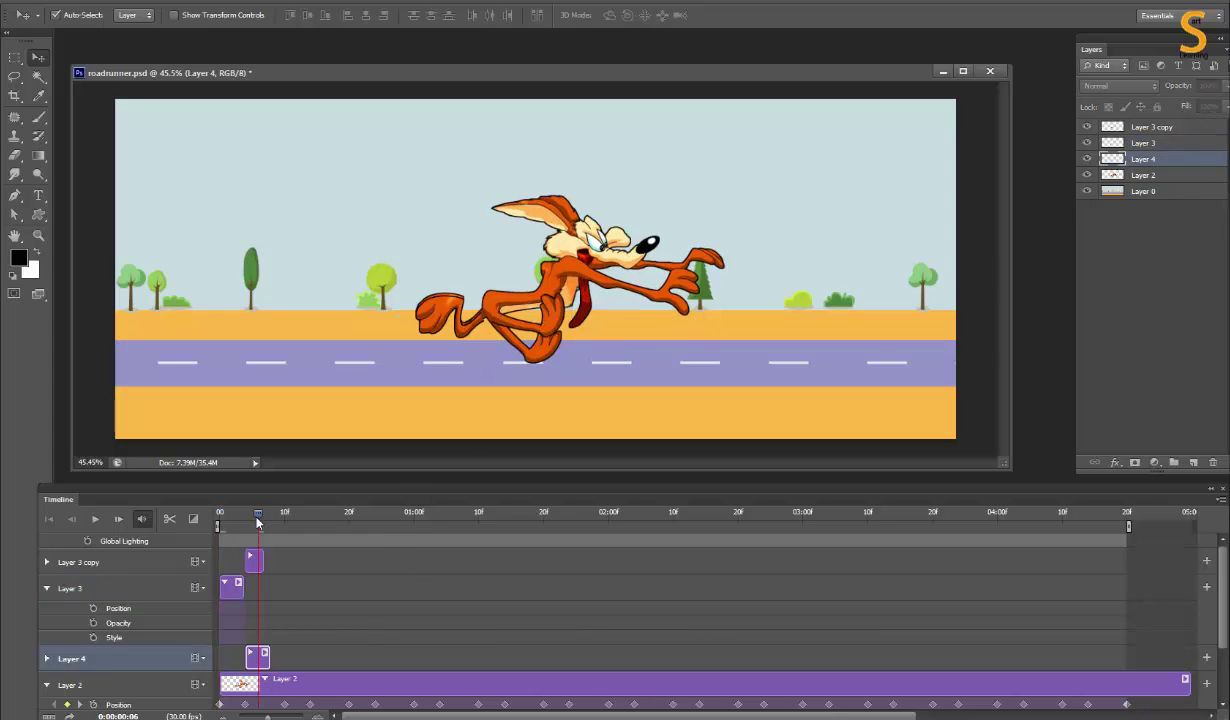
{"action": "key", "text": "ctrl+t"}
{"action": "mouse_move", "coordinate": [472, 322]}
{"action": "left_mouse_down"}
{"action": "mouse_move", "coordinate": [483, 318]}
{"action": "mouse_move", "coordinate": [425, 352]}
{"action": "left_mouse_up"}
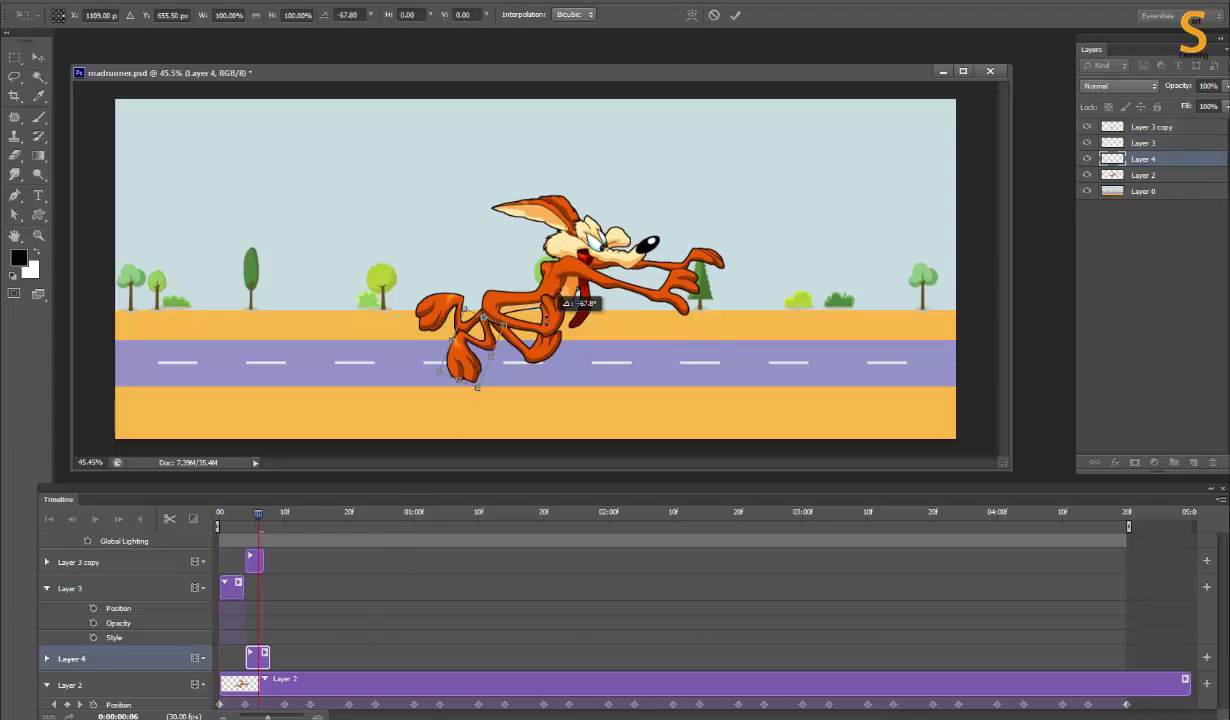
{"action": "key", "text": "Return"}
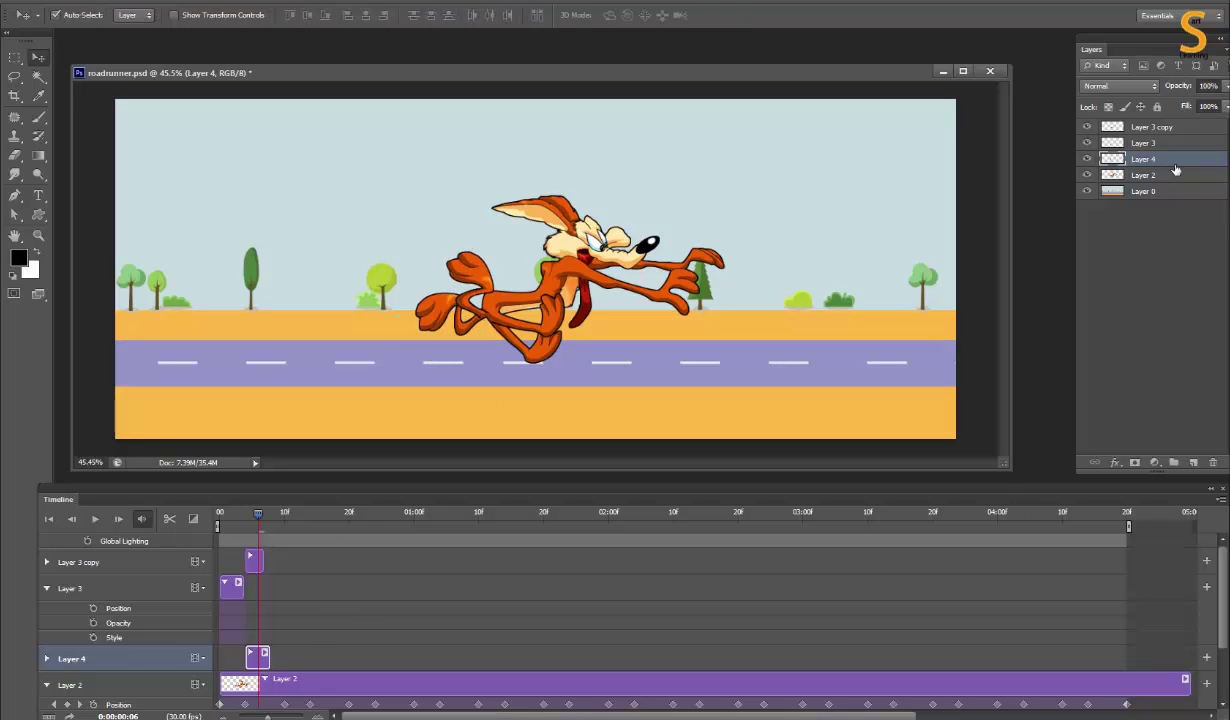
Step: Duplicate Layer 4, trim the copy's clip, and rotate its leg about -120° at frame 10
{"action": "key", "text": "ctrl+j"}
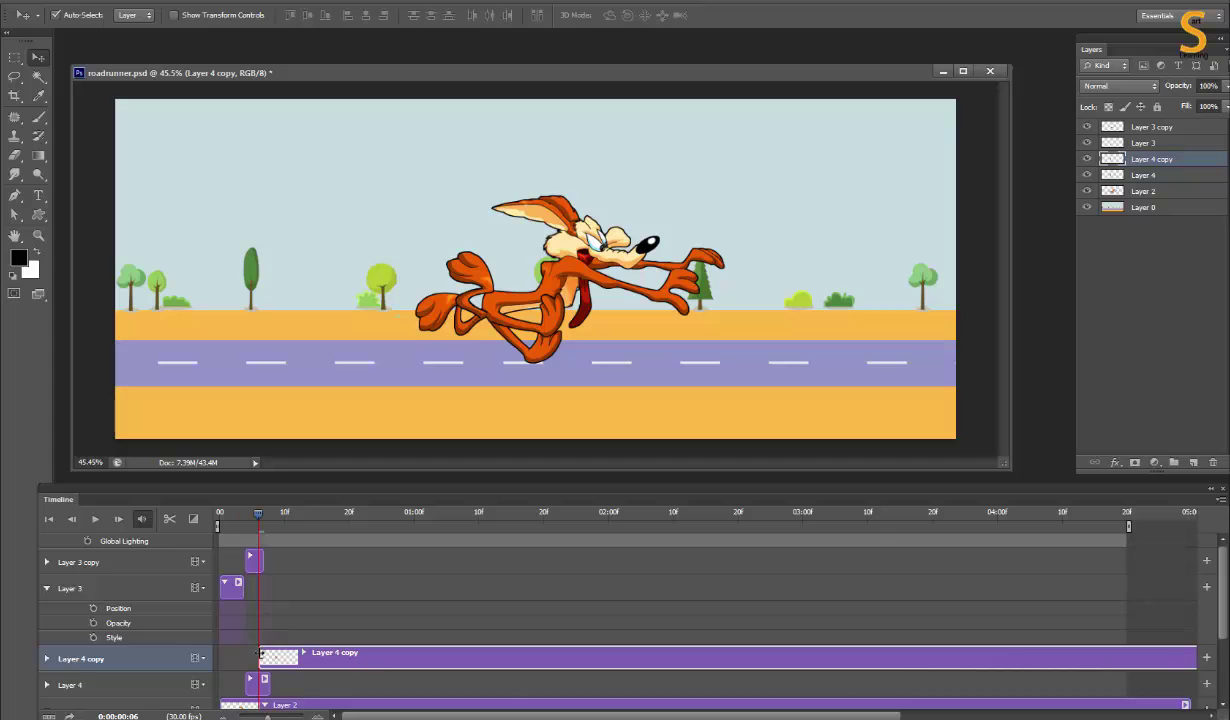
{"action": "scroll", "coordinate": [1068, 658], "scroll_direction": "right", "scroll_amount": 3}
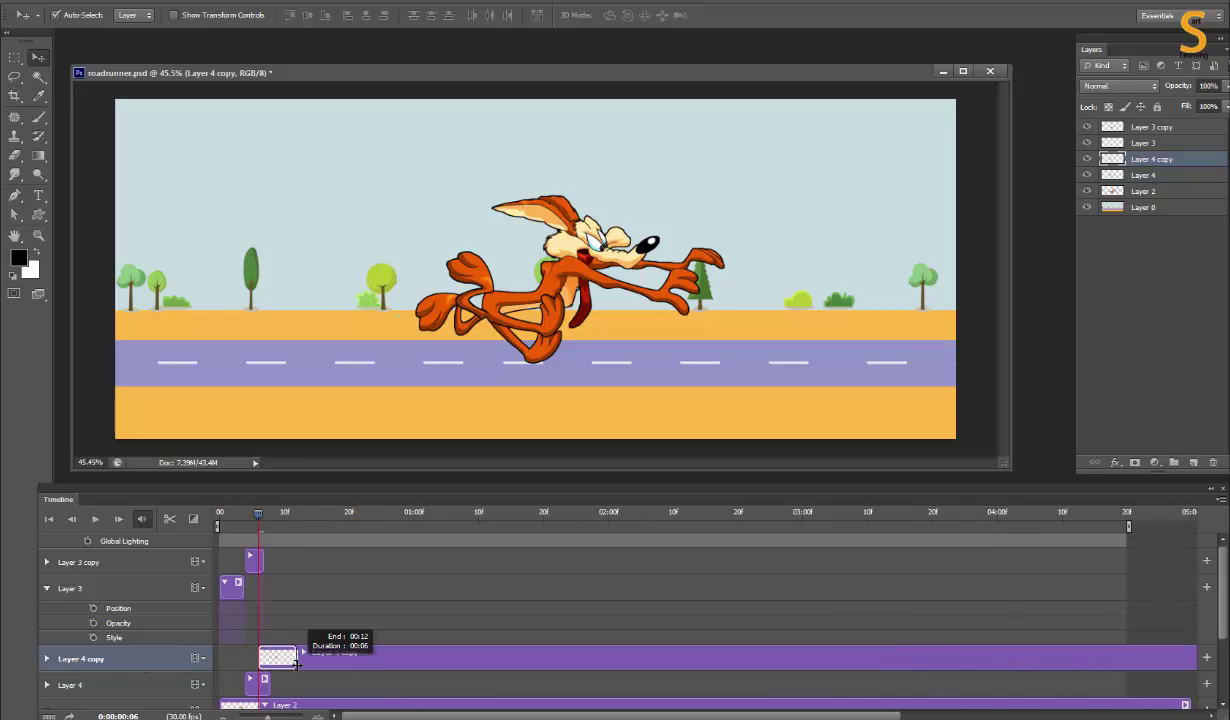
{"action": "left_click_drag", "start_coordinate": [1110, 652], "coordinate": [296, 656]}
{"action": "left_click", "coordinate": [285, 514]}
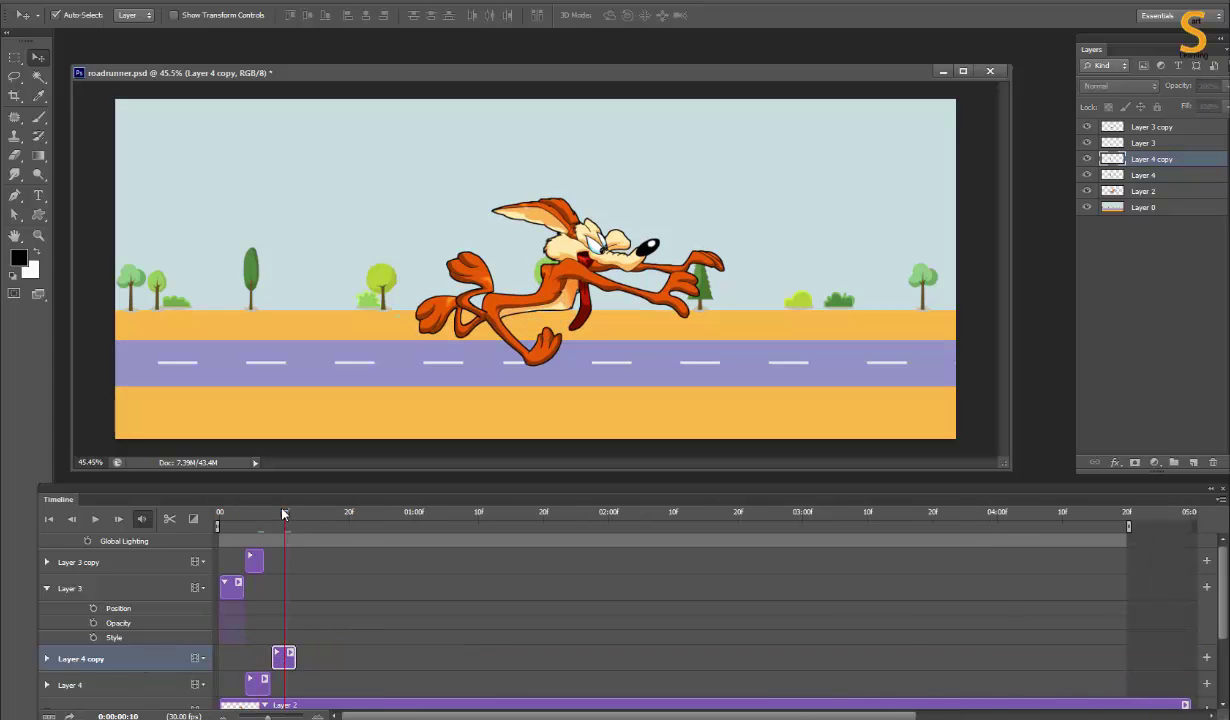
{"action": "key", "text": "ctrl+t"}
{"action": "left_click_drag", "start_coordinate": [480, 297], "coordinate": [490, 338]}
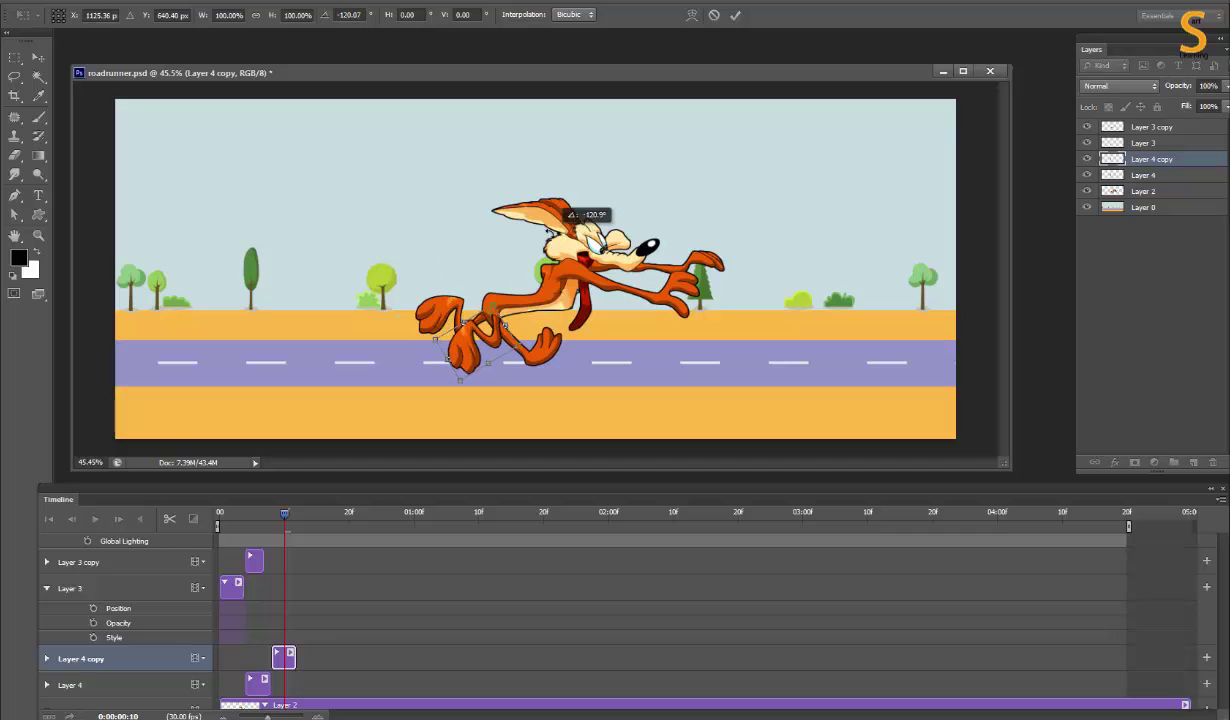
{"action": "key", "text": "Return"}
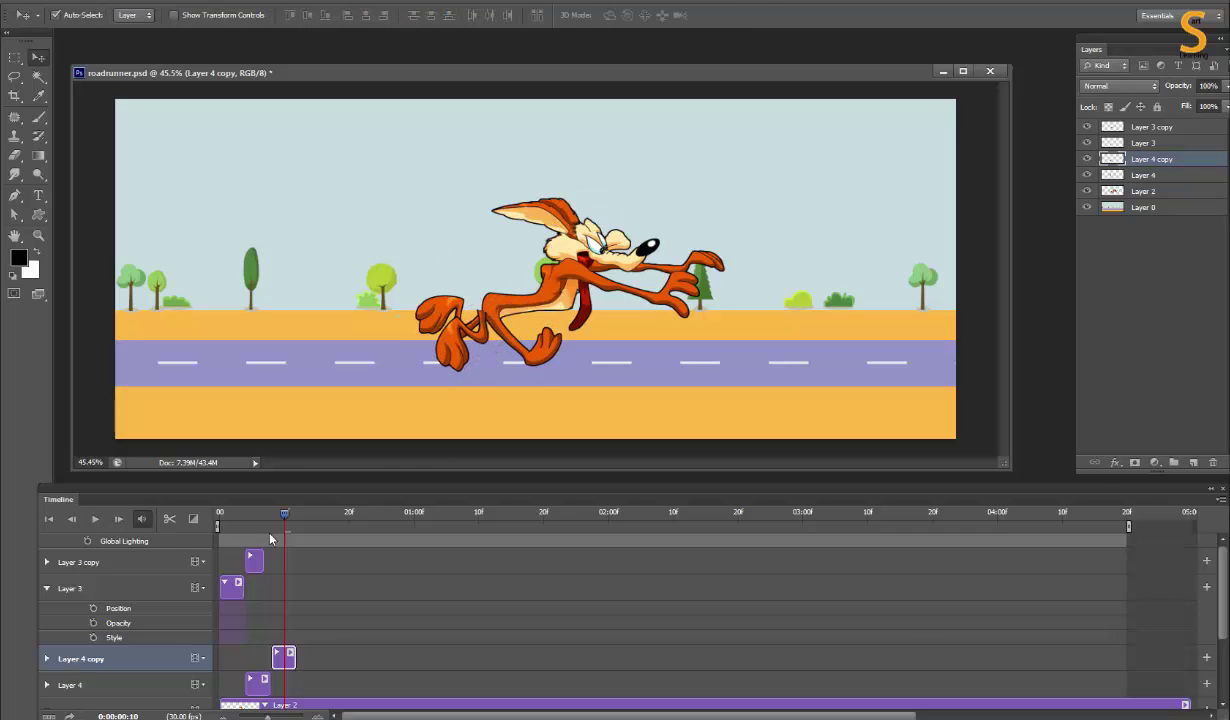
{"action": "left_click_drag", "start_coordinate": [487, 344], "coordinate": [495, 355]}
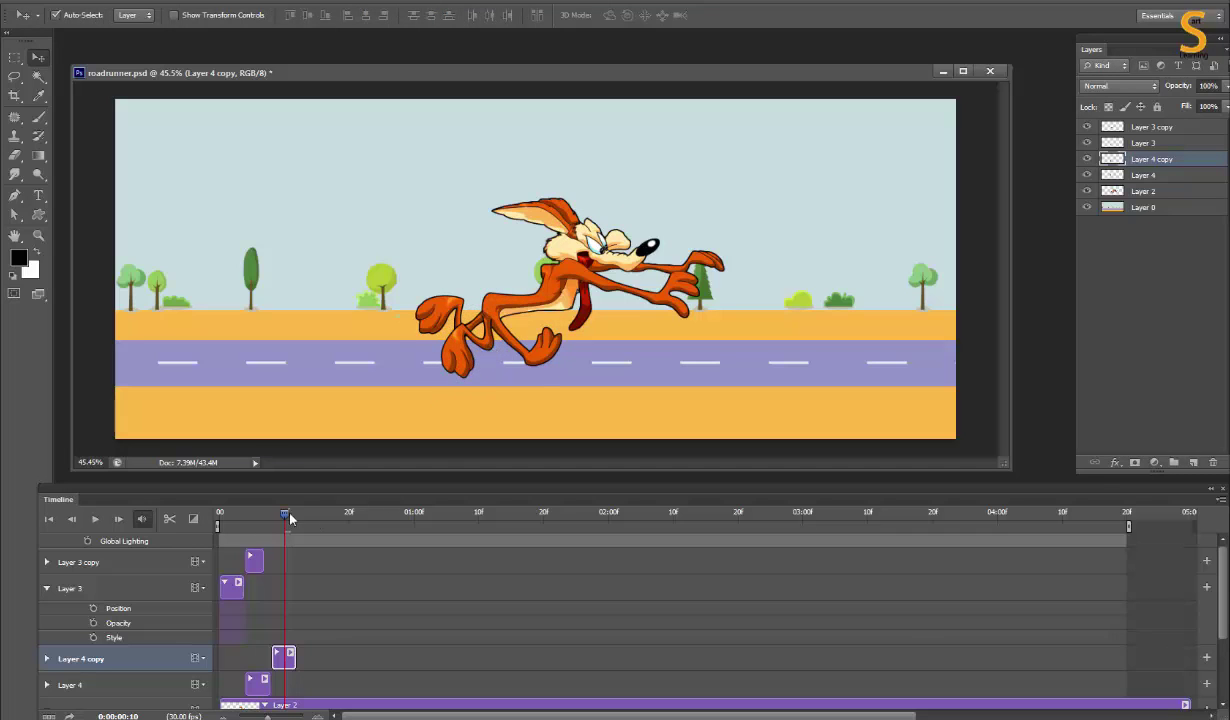
Step: Preview the run, then add a Style keyframe to Layer 2 and go to frame 3
{"action": "left_click_drag", "start_coordinate": [290, 517], "coordinate": [331, 600]}
{"action": "key", "text": "space"}
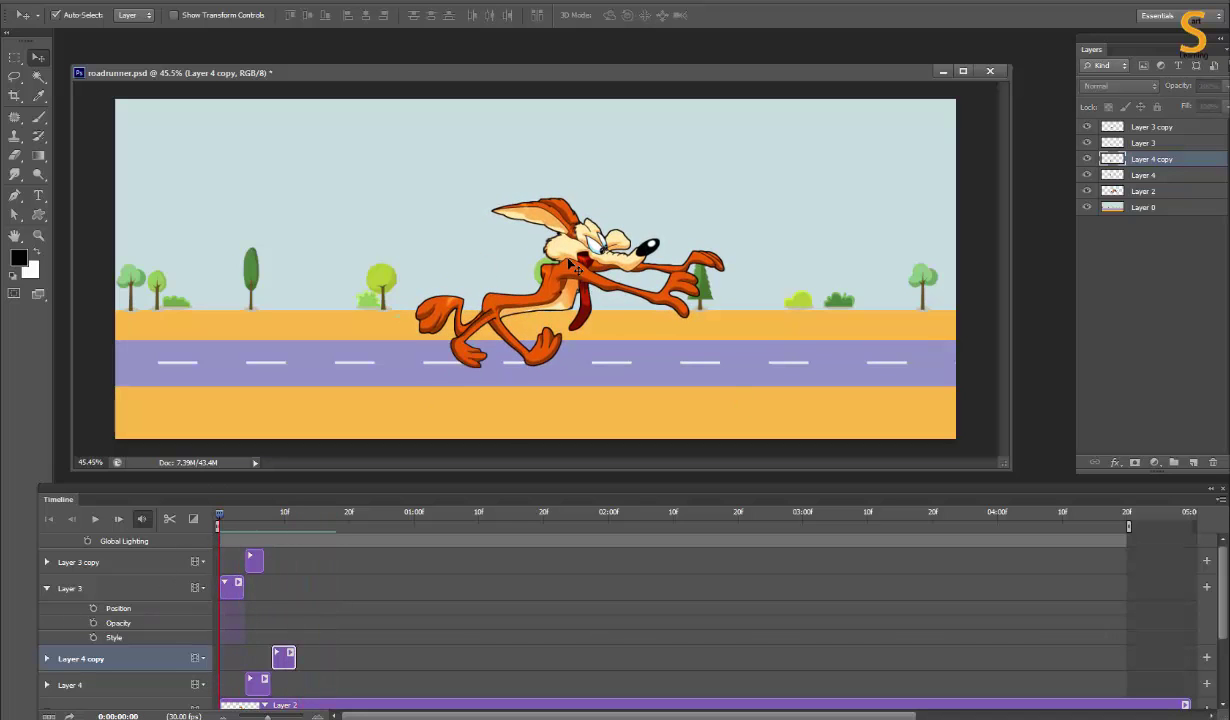
{"action": "left_click", "coordinate": [576, 268]}
{"action": "scroll", "coordinate": [384, 592], "scroll_direction": "down", "scroll_amount": 3}
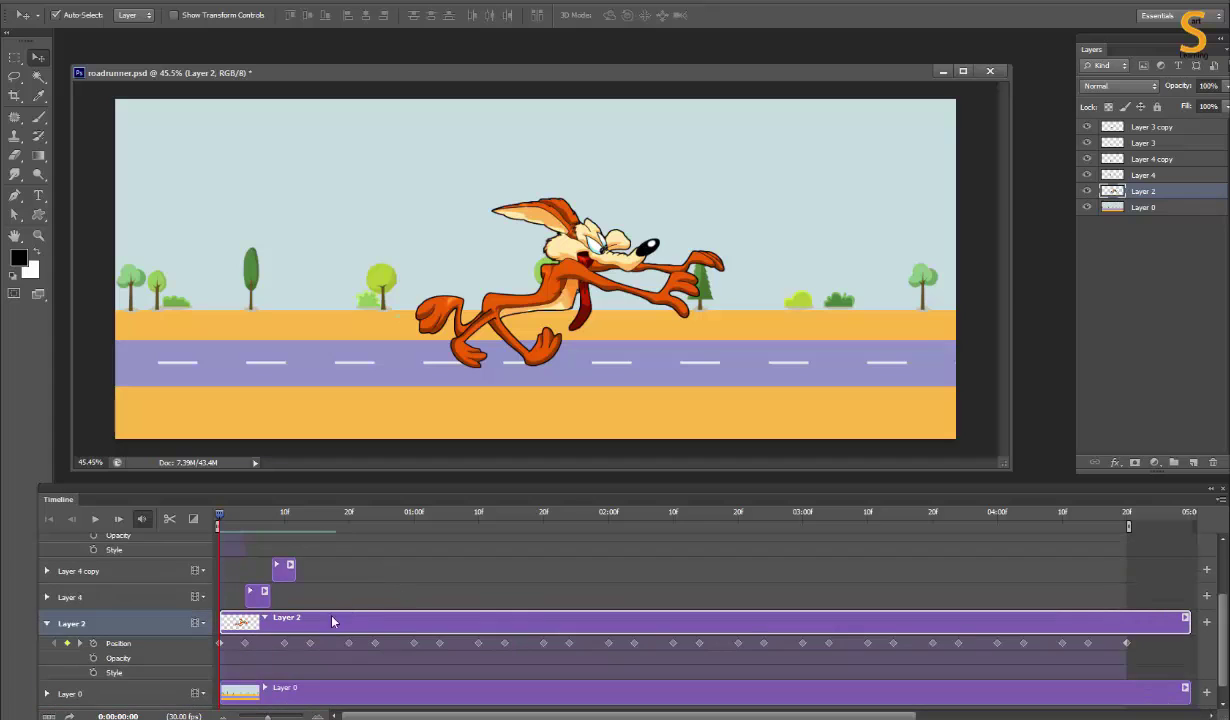
{"action": "left_click", "coordinate": [94, 673]}
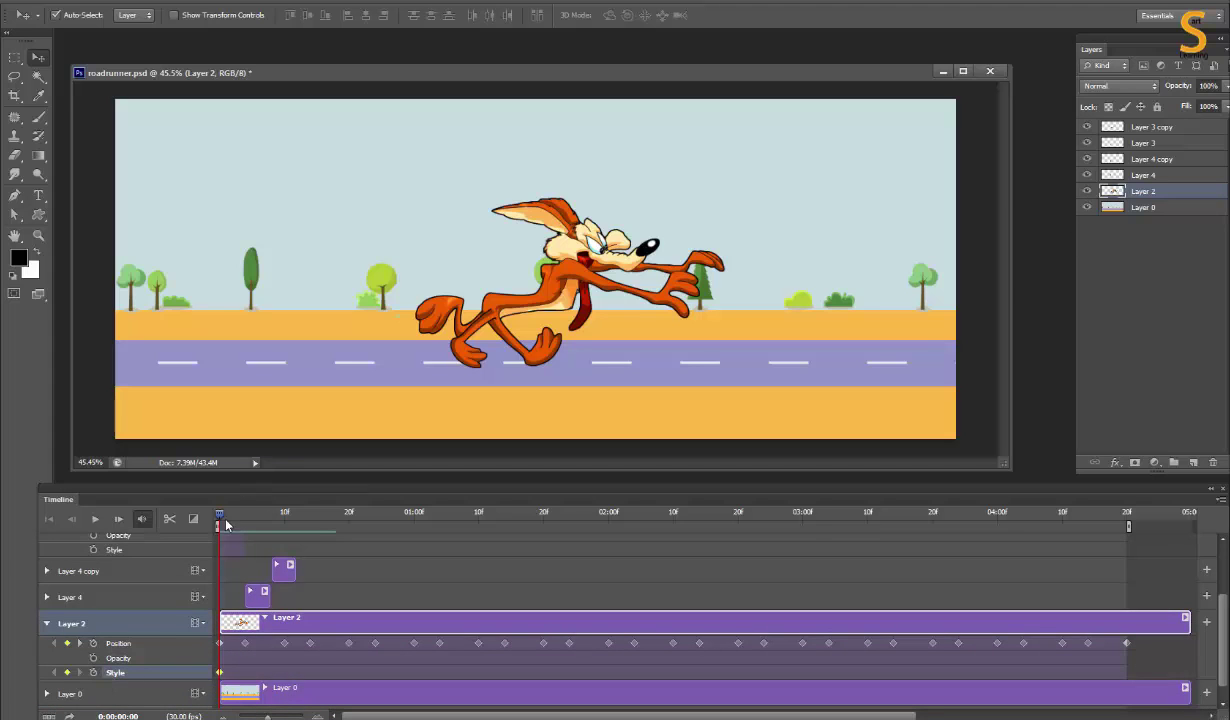
{"action": "left_click_drag", "start_coordinate": [226, 522], "coordinate": [243, 522]}
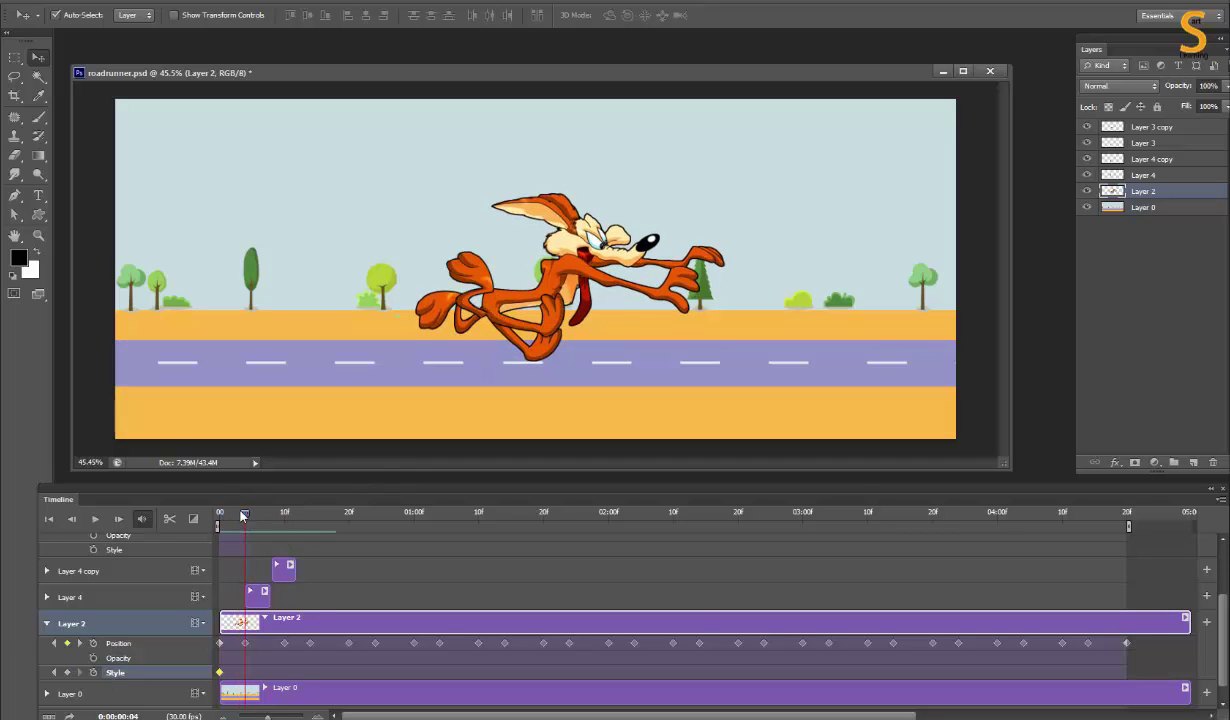
Step: Remove Layer 2's style keyframe, then duplicate the four leg layers and shift the copies to about 20f
{"action": "left_click", "coordinate": [94, 674]}
{"action": "left_click_drag", "start_coordinate": [251, 507], "coordinate": [219, 512]}
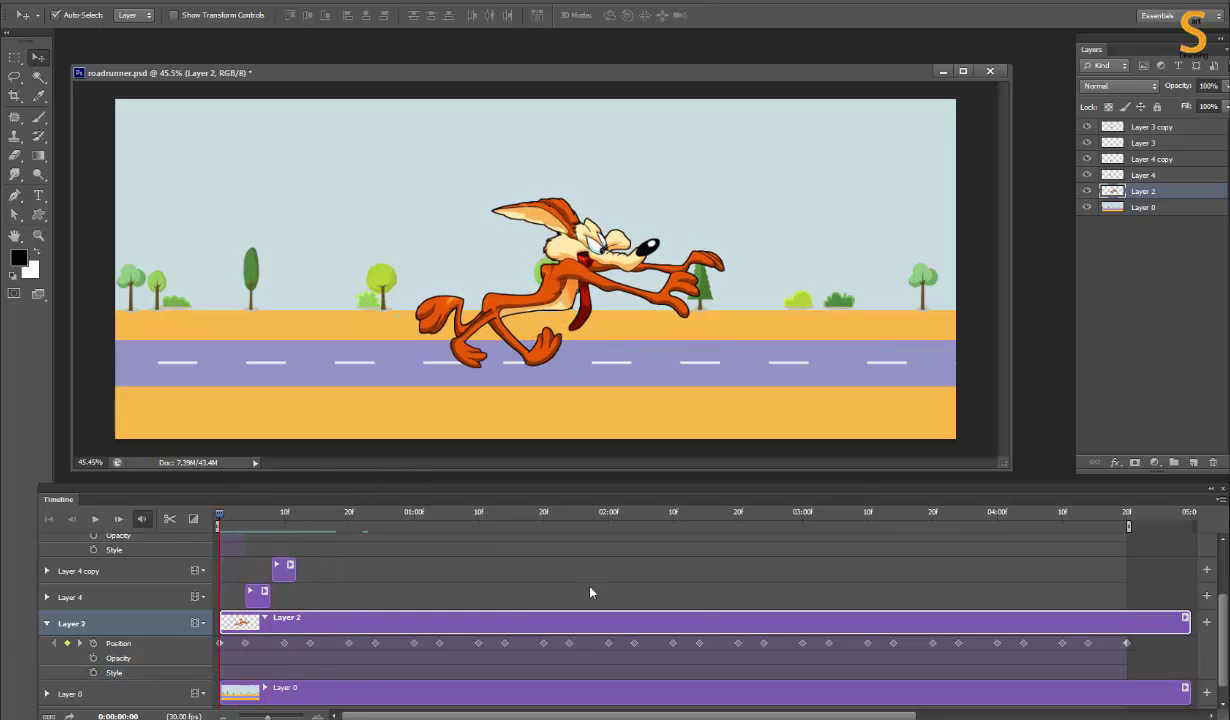
{"action": "scroll", "coordinate": [566, 563], "scroll_direction": "up", "scroll_amount": 3}
{"action": "left_click", "coordinate": [256, 552]}
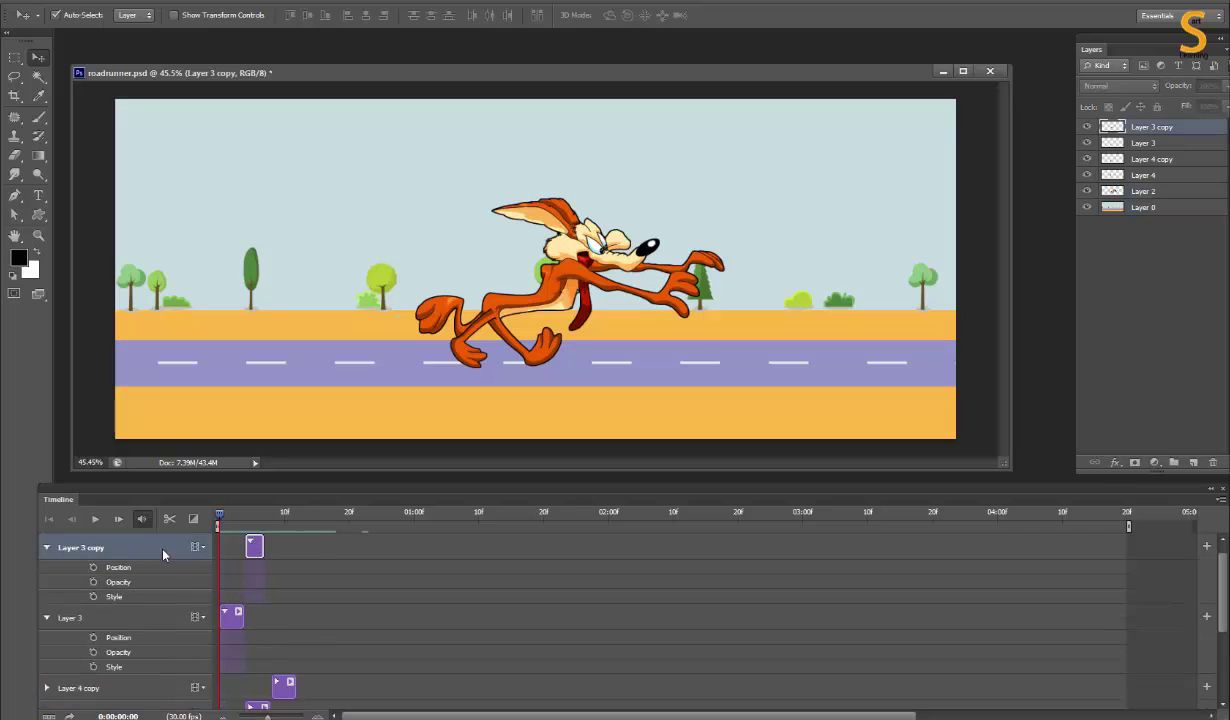
{"action": "left_click", "coordinate": [233, 617], "text": "shift"}
{"action": "left_click", "coordinate": [284, 686], "text": "shift"}
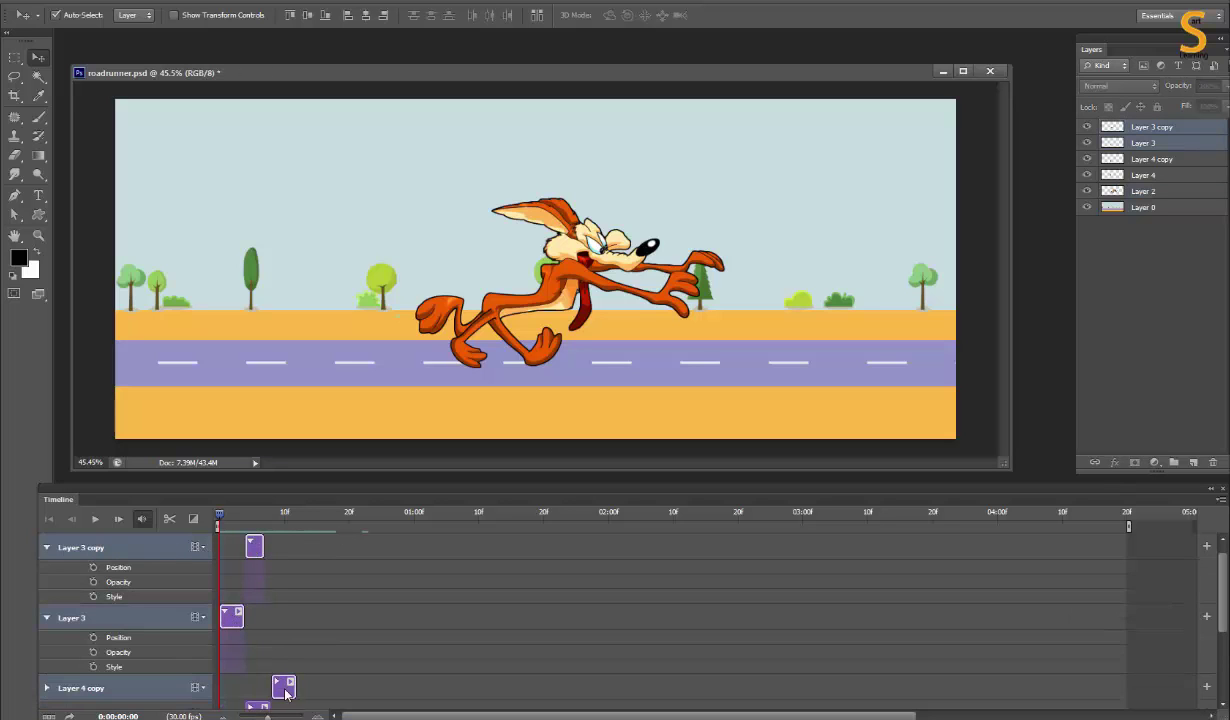
{"action": "key", "text": "ctrl+j"}
{"action": "left_click_drag", "start_coordinate": [255, 546], "coordinate": [1100, 558]}
{"action": "key", "text": "ctrl+j"}
{"action": "key", "text": "ctrl+j"}
{"action": "key", "text": "ctrl+j"}
{"action": "key", "text": "ctrl+j"}
{"action": "key", "text": "ctrl+j"}
{"action": "key", "text": "ctrl+j"}
{"action": "key", "text": "ctrl+j"}
Step: Duplicate Layer 3, Layer 4 copy and Layer 4 again, staggering the new clips about 20f later
{"action": "key", "text": "space"}
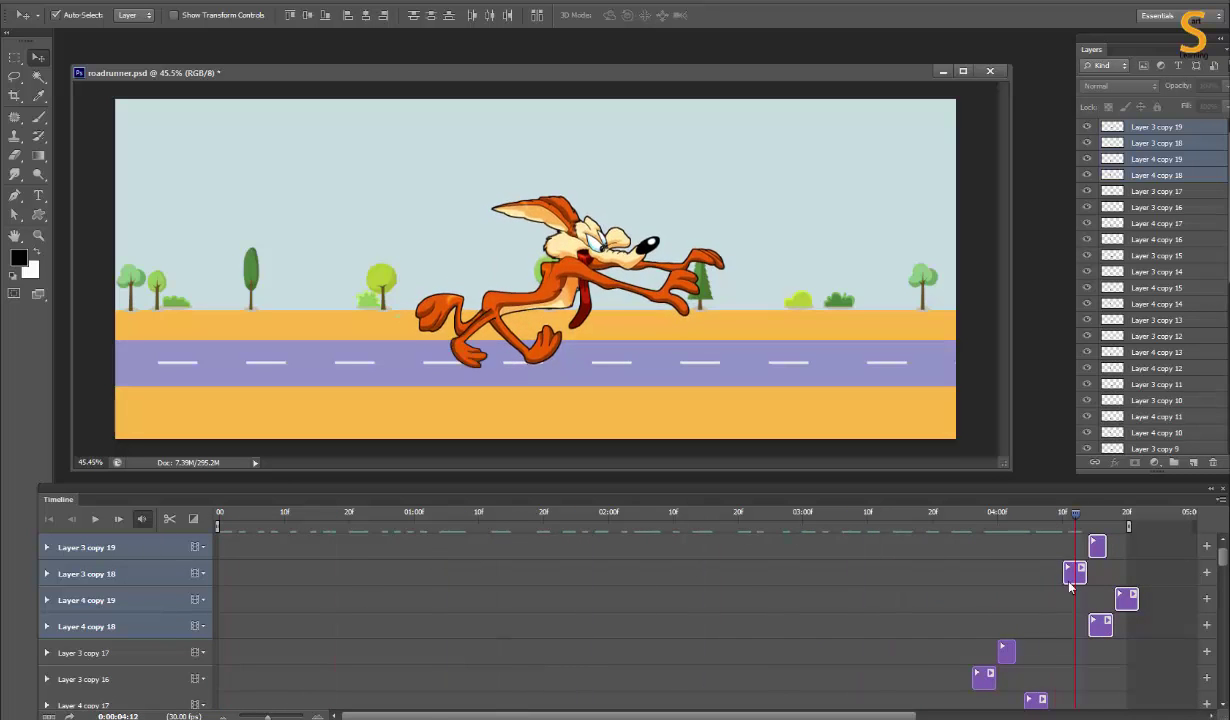
{"action": "scroll", "coordinate": [264, 662], "scroll_direction": "down", "scroll_amount": 5}
{"action": "scroll", "coordinate": [297, 670], "scroll_direction": "down", "scroll_amount": 5}
{"action": "scroll", "coordinate": [297, 670], "scroll_direction": "down", "scroll_amount": 5}
{"action": "scroll", "coordinate": [300, 677], "scroll_direction": "down", "scroll_amount": 5}
{"action": "left_click", "coordinate": [70, 570]}
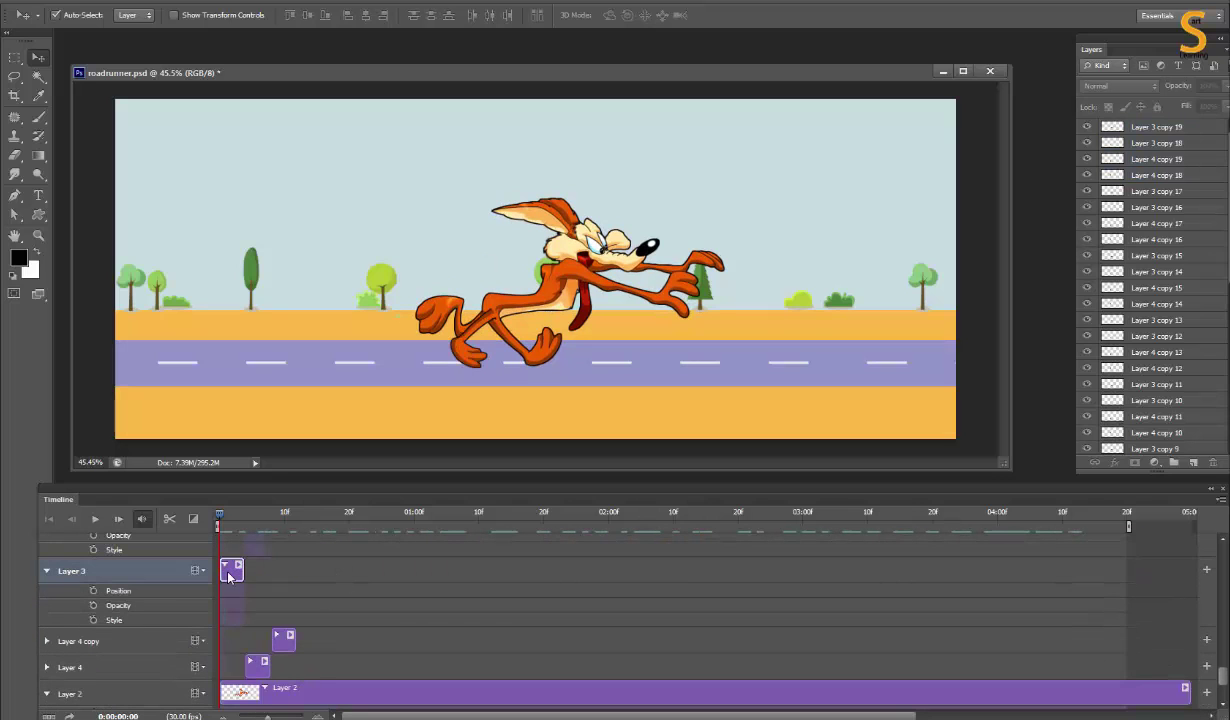
{"action": "left_click", "coordinate": [78, 641], "text": "shift"}
{"action": "left_click", "coordinate": [70, 667], "text": "shift"}
{"action": "mouse_move", "coordinate": [219, 517]}
{"action": "left_mouse_down"}
{"action": "mouse_move", "coordinate": [275, 517]}
{"action": "mouse_move", "coordinate": [226, 517]}
{"action": "left_mouse_up"}
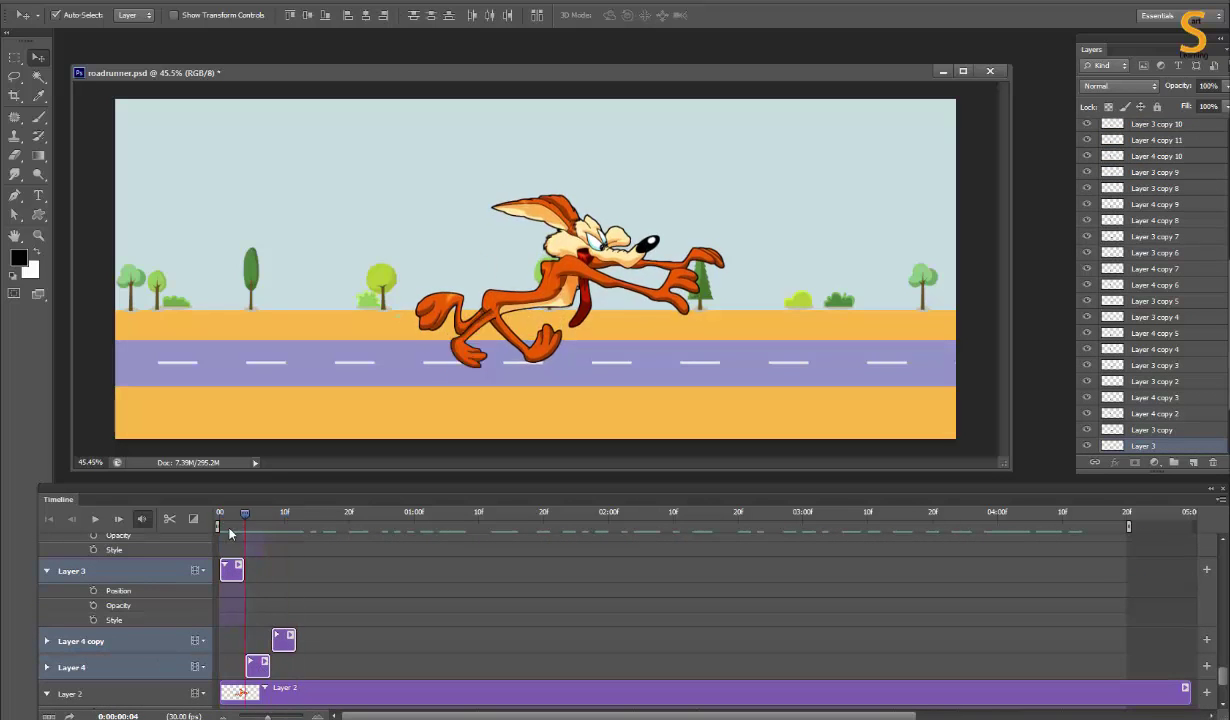
{"action": "key", "text": "ctrl+j"}
{"action": "left_click_drag", "start_coordinate": [232, 570], "coordinate": [460, 572]}
{"action": "key", "text": "ctrl+j"}
Step: Keep duplicating the leg clips out to about 1:20 and beyond, then return to frame 0
{"action": "mouse_move", "coordinate": [235, 513]}
{"action": "left_mouse_down"}
{"action": "mouse_move", "coordinate": [469, 516]}
{"action": "mouse_move", "coordinate": [225, 517]}
{"action": "left_mouse_up"}
{"action": "key", "text": "space"}
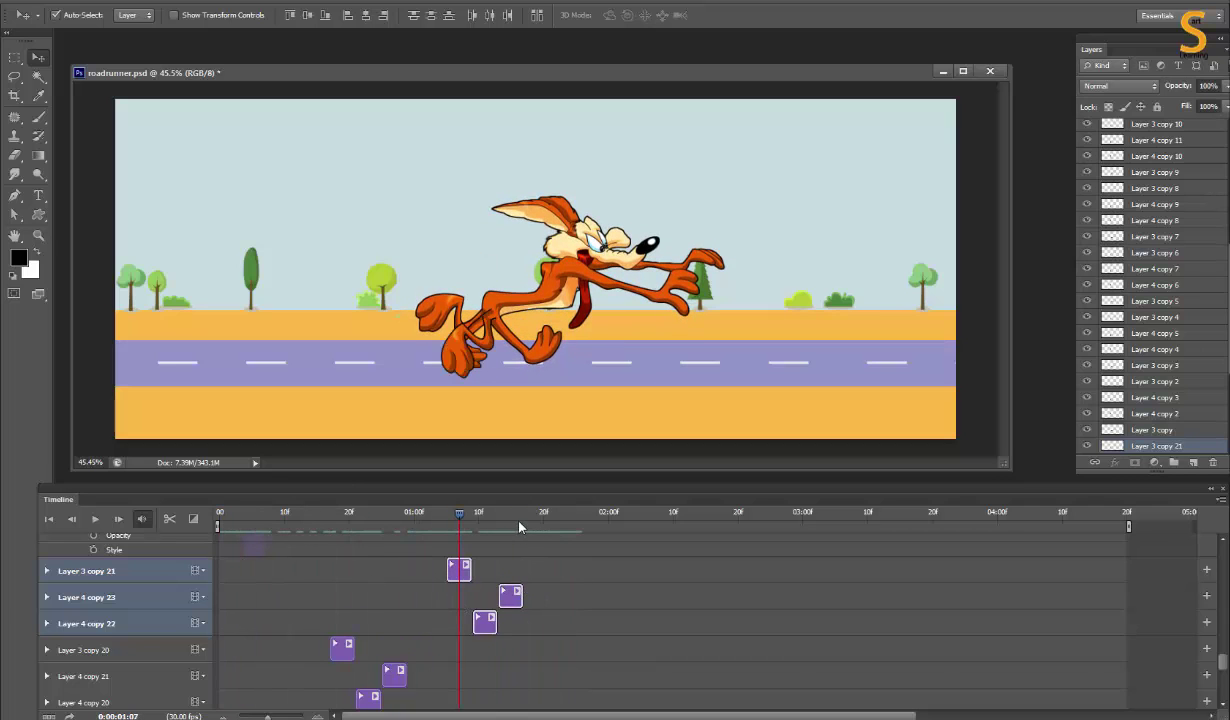
{"action": "key", "text": "ctrl+j"}
{"action": "left_click_drag", "start_coordinate": [510, 597], "coordinate": [1119, 598]}
{"action": "key", "text": "ctrl+j"}
{"action": "key", "text": "ctrl+j"}
{"action": "key", "text": "ctrl+j"}
{"action": "key", "text": "ctrl+j"}
{"action": "key", "text": "ctrl+j"}
{"action": "key", "text": "space"}
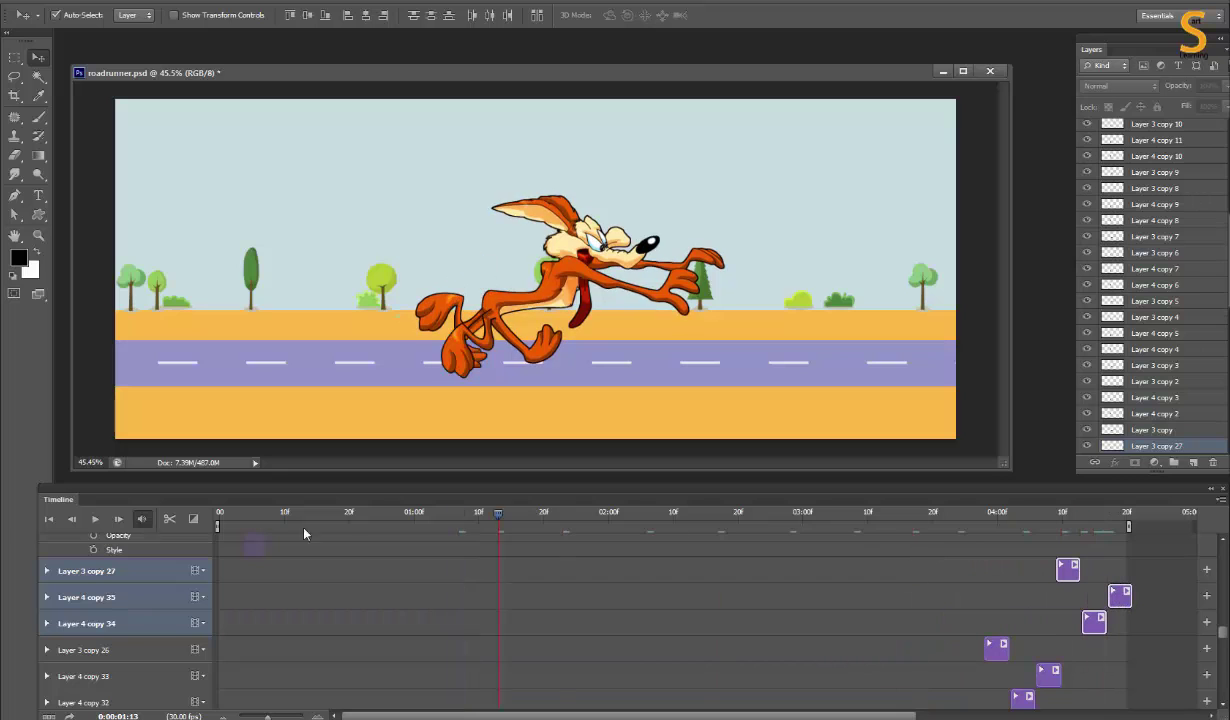
{"action": "left_click", "coordinate": [47, 518]}
Step: Select Layer 0 at the first frame and crop the canvas to a square around the coyote
{"action": "scroll", "coordinate": [512, 325], "scroll_direction": "down", "scroll_amount": 3}
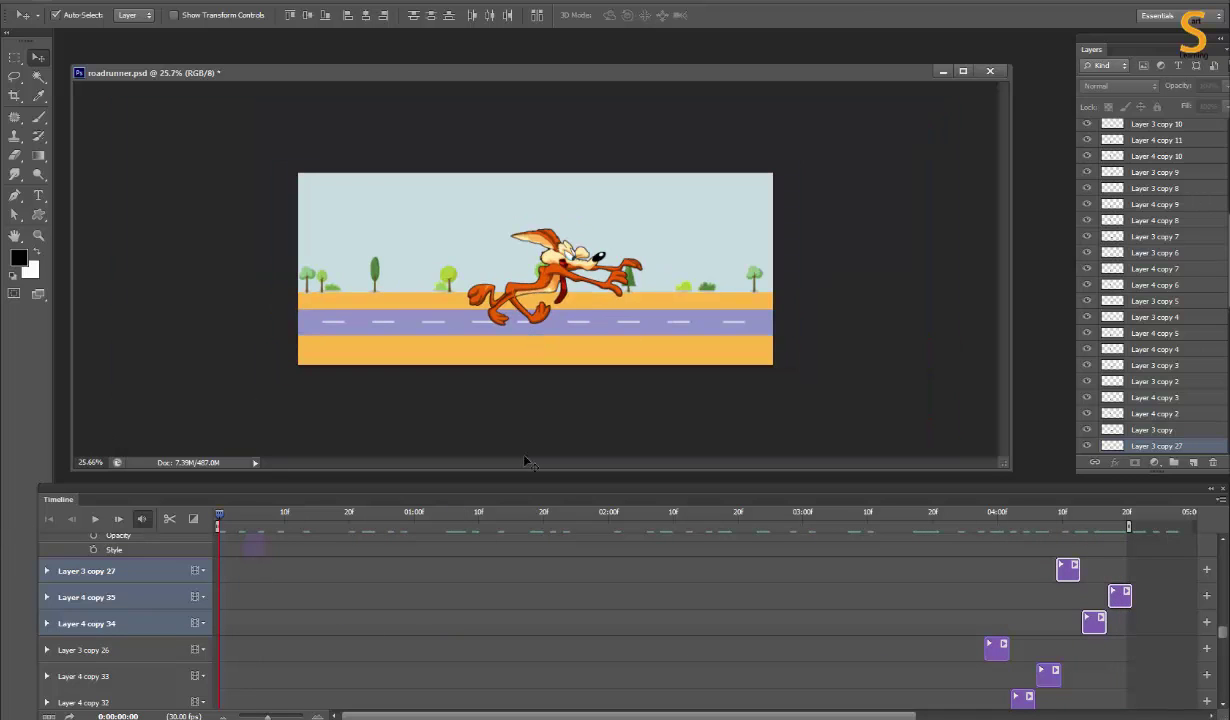
{"action": "left_click", "coordinate": [190, 555]}
{"action": "mouse_move", "coordinate": [220, 512]}
{"action": "left_mouse_down"}
{"action": "mouse_move", "coordinate": [884, 512]}
{"action": "mouse_move", "coordinate": [745, 512]}
{"action": "left_mouse_up"}
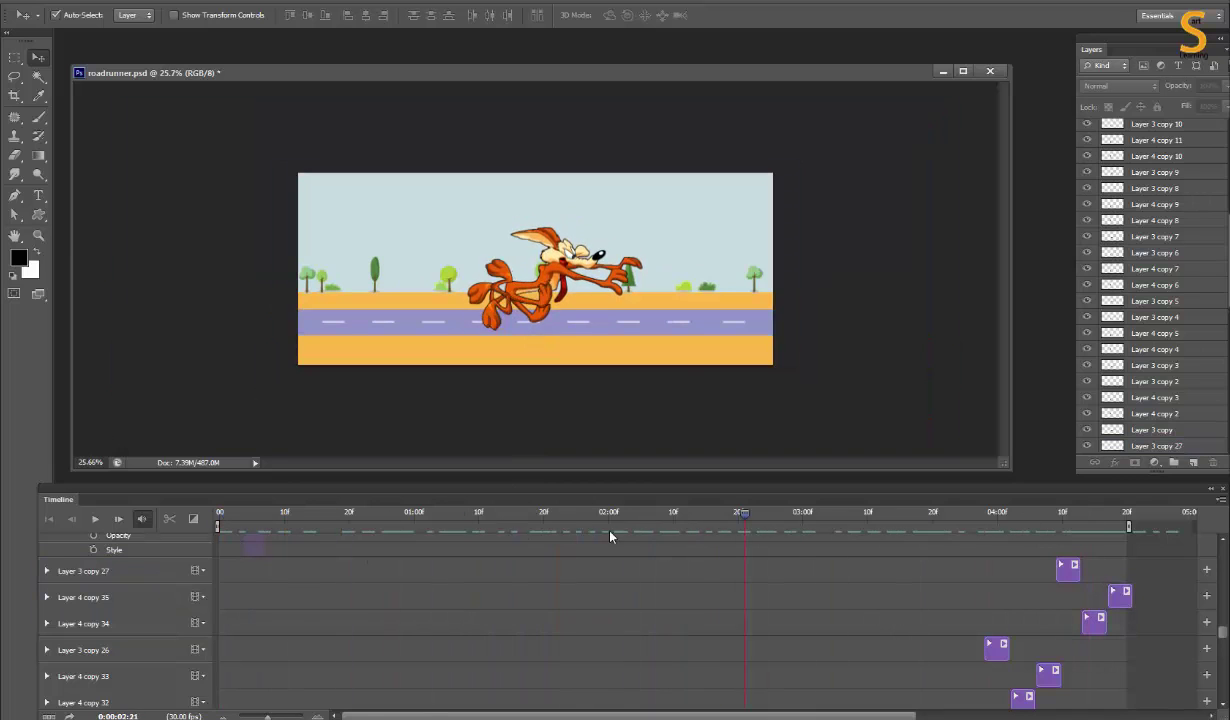
{"action": "key", "text": "Home"}
{"action": "key", "text": "alt+comma"}
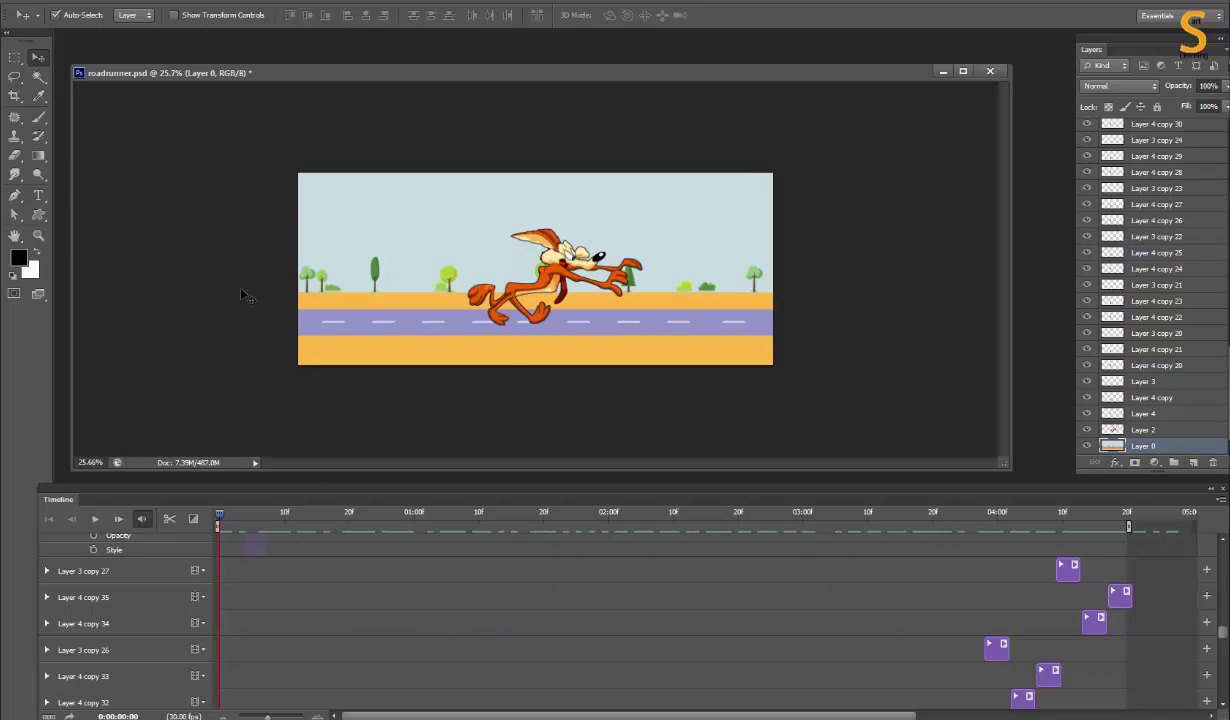
{"action": "left_click", "coordinate": [14, 97]}
{"action": "left_click_drag", "start_coordinate": [441, 174], "coordinate": [629, 363]}
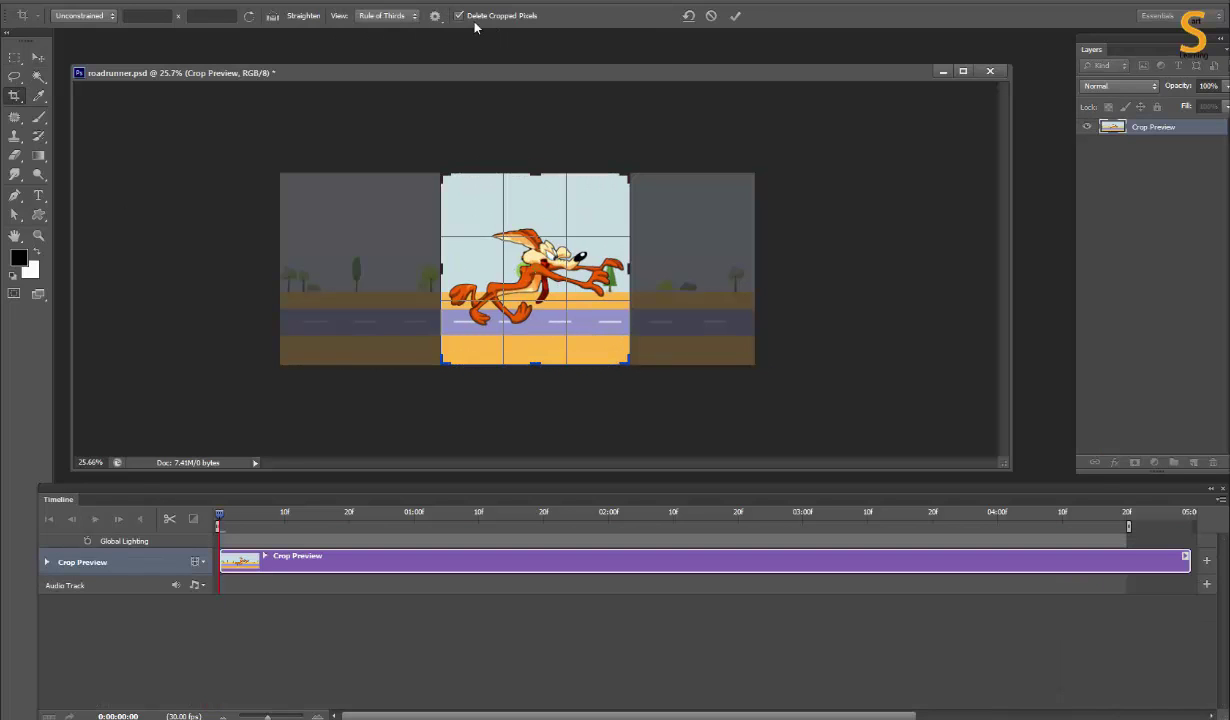
{"action": "key", "text": "Return"}
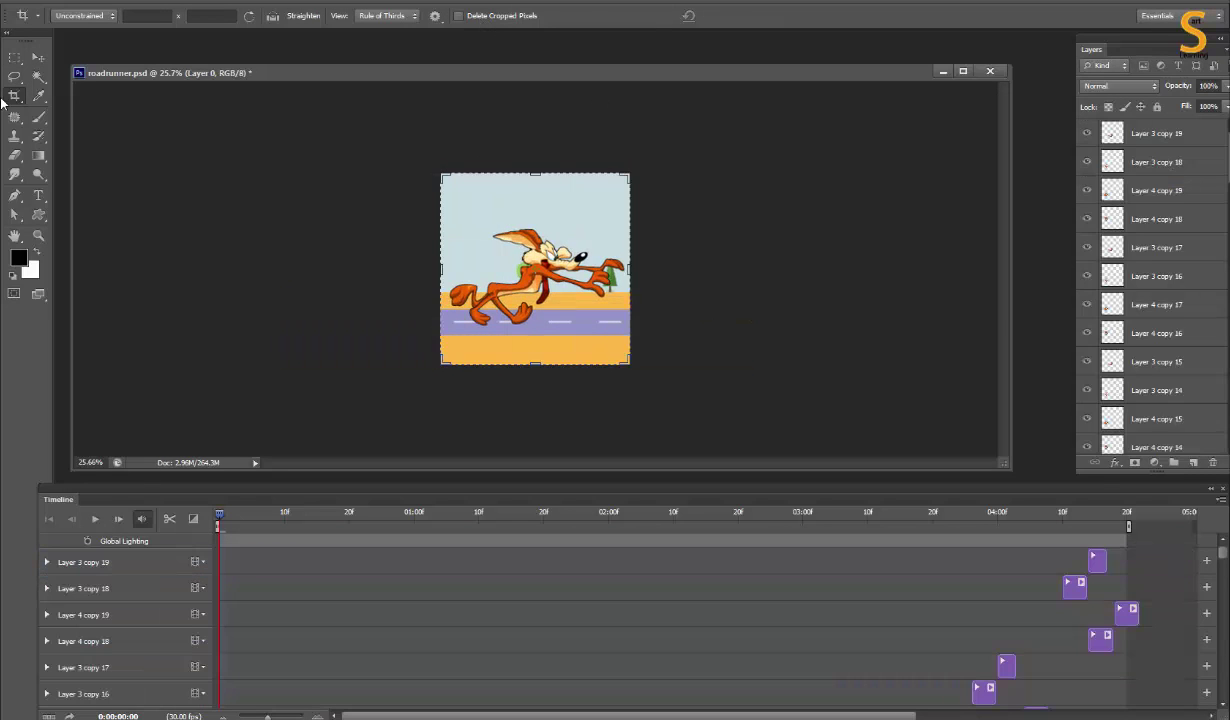
Step: Shift the road background sideways with the Move tool to show trees at left
{"action": "key", "text": "v"}
{"action": "left_click_drag", "start_coordinate": [628, 345], "coordinate": [665, 346]}
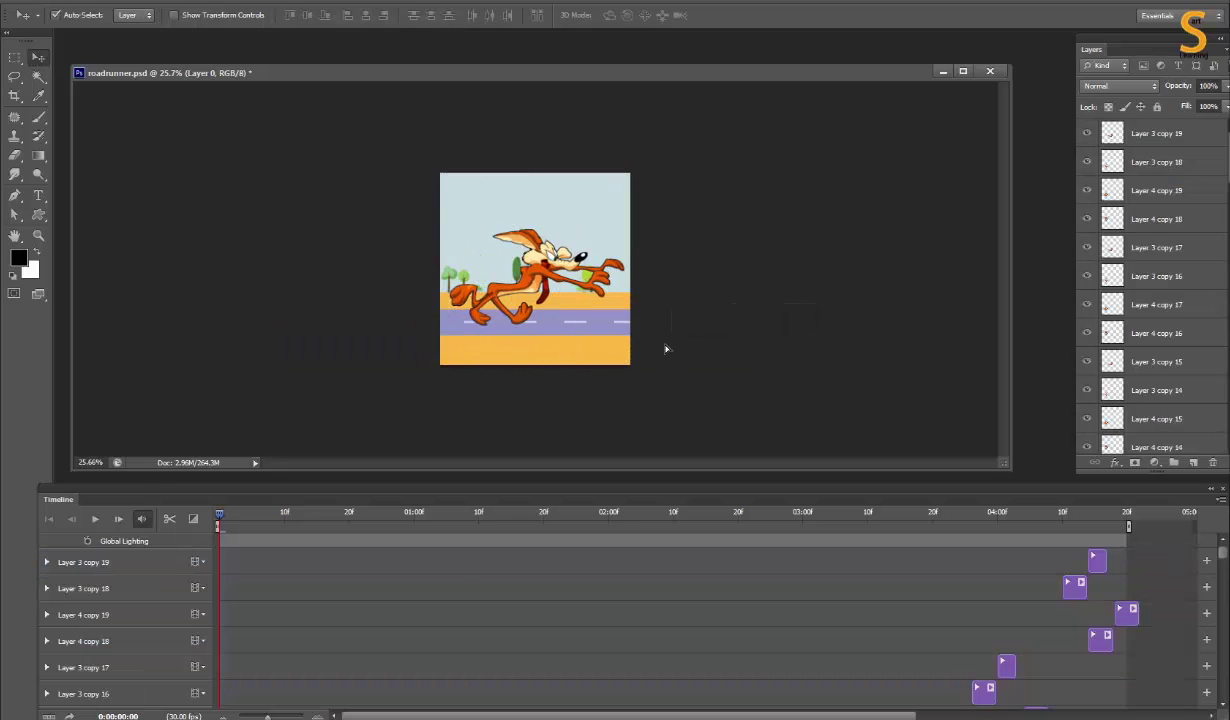
{"action": "scroll", "coordinate": [268, 640], "scroll_direction": "down", "scroll_amount": 5}
{"action": "scroll", "coordinate": [268, 652], "scroll_direction": "down", "scroll_amount": 3}
{"action": "scroll", "coordinate": [268, 655], "scroll_direction": "down", "scroll_amount": 3}
{"action": "scroll", "coordinate": [268, 655], "scroll_direction": "down", "scroll_amount": 3}
{"action": "scroll", "coordinate": [268, 658], "scroll_direction": "down", "scroll_amount": 3}
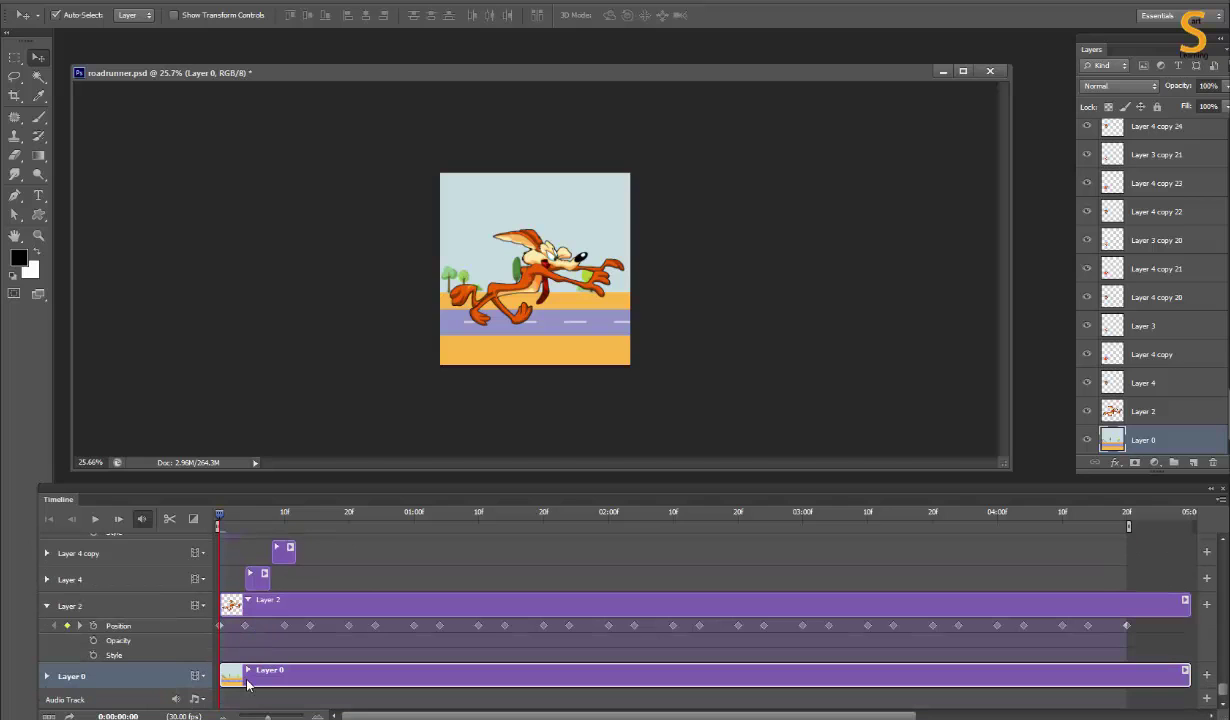
Step: Keyframe Layer 0's position so the road background slides sideways by the end of the timeline
{"action": "left_click", "coordinate": [46, 676]}
{"action": "left_click_drag", "start_coordinate": [412, 512], "coordinate": [1127, 513]}
{"action": "left_click", "coordinate": [586, 352]}
{"action": "left_click", "coordinate": [692, 264]}
{"action": "left_click_drag", "start_coordinate": [590, 354], "coordinate": [297, 354]}
{"action": "left_click_drag", "start_coordinate": [222, 512], "coordinate": [640, 530]}
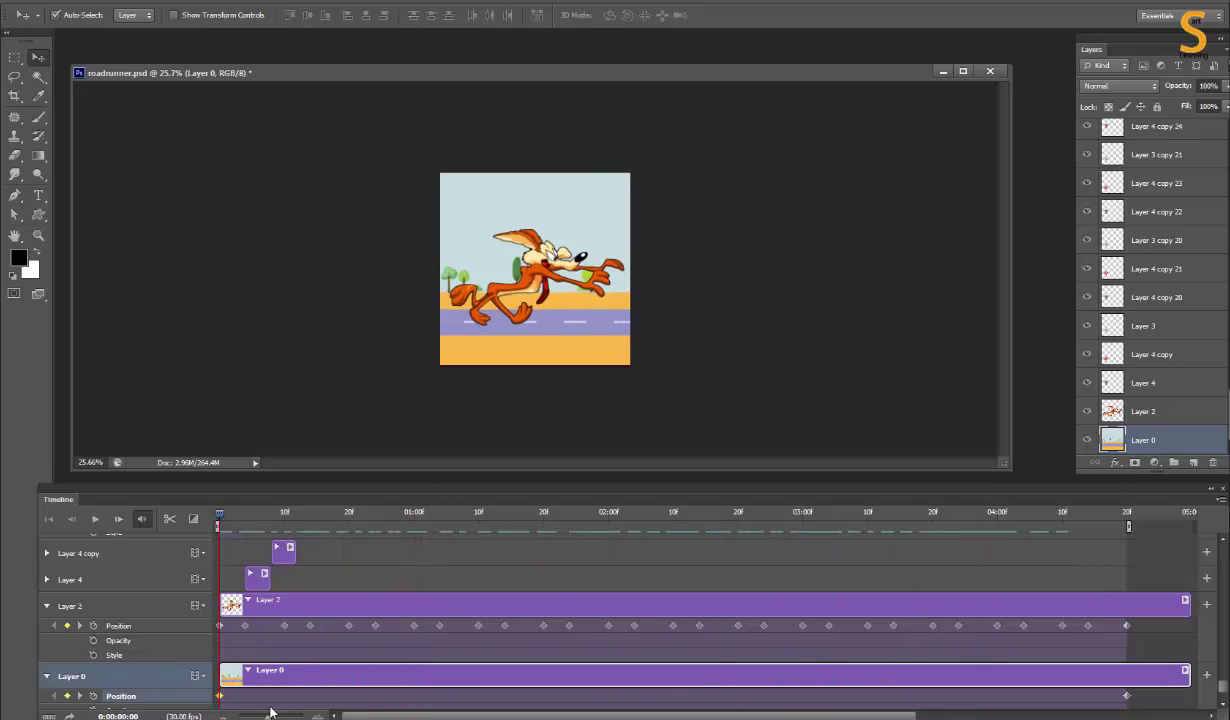
Step: Puppet Warp Layer 2 at frame 8, bending the coyote's head and arms by -20°
{"action": "left_click", "coordinate": [300, 610]}
{"action": "left_click", "coordinate": [271, 512]}
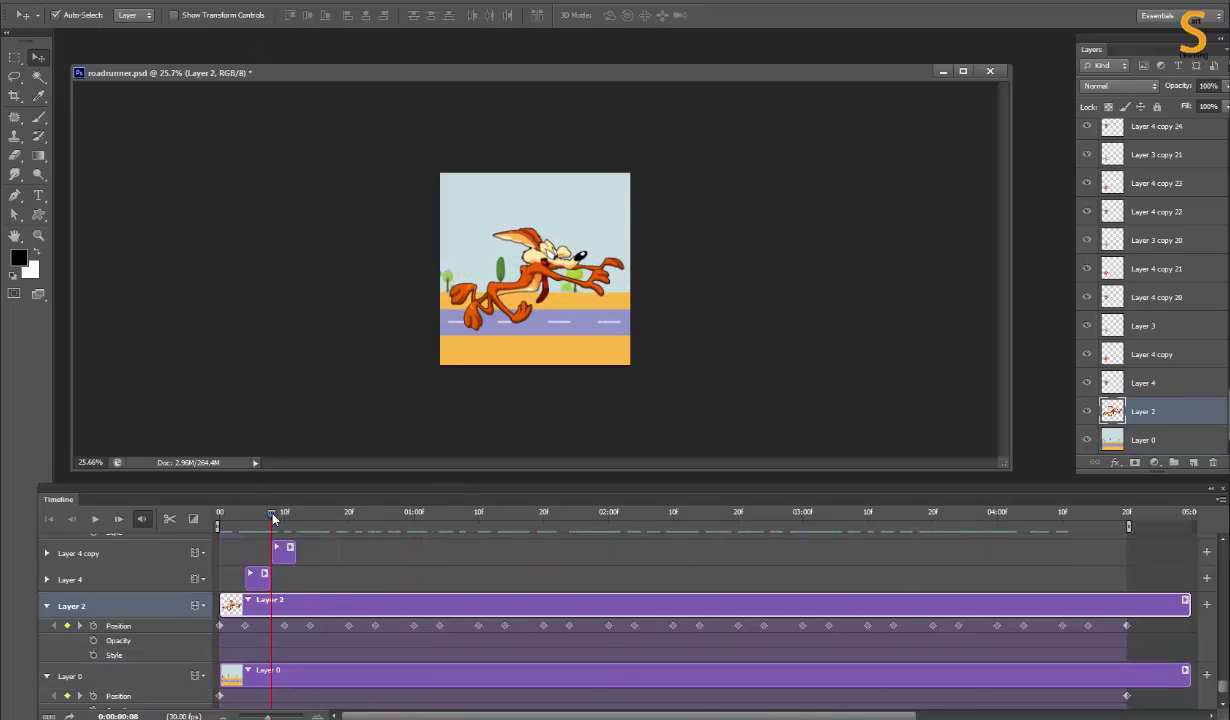
{"action": "left_click", "coordinate": [62, 2]}
{"action": "left_click", "coordinate": [100, 245]}
{"action": "left_click", "coordinate": [528, 271]}
{"action": "left_click", "coordinate": [501, 286]}
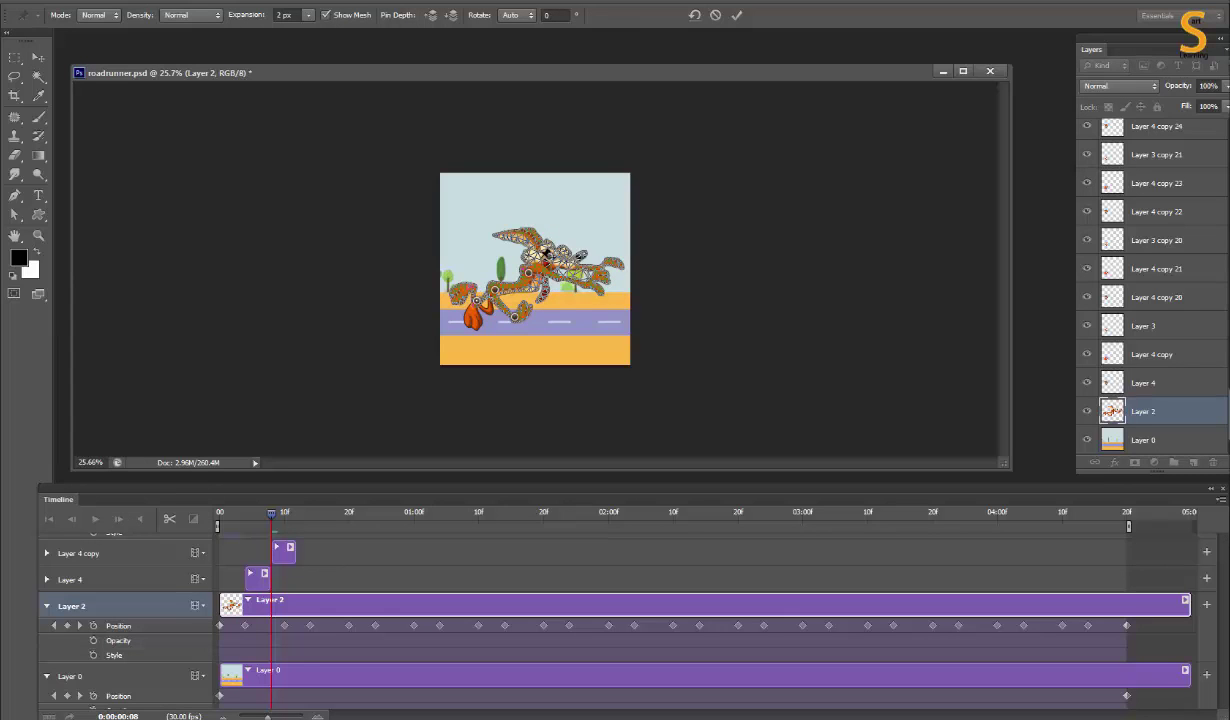
{"action": "left_click_drag", "start_coordinate": [548, 255], "coordinate": [597, 254]}
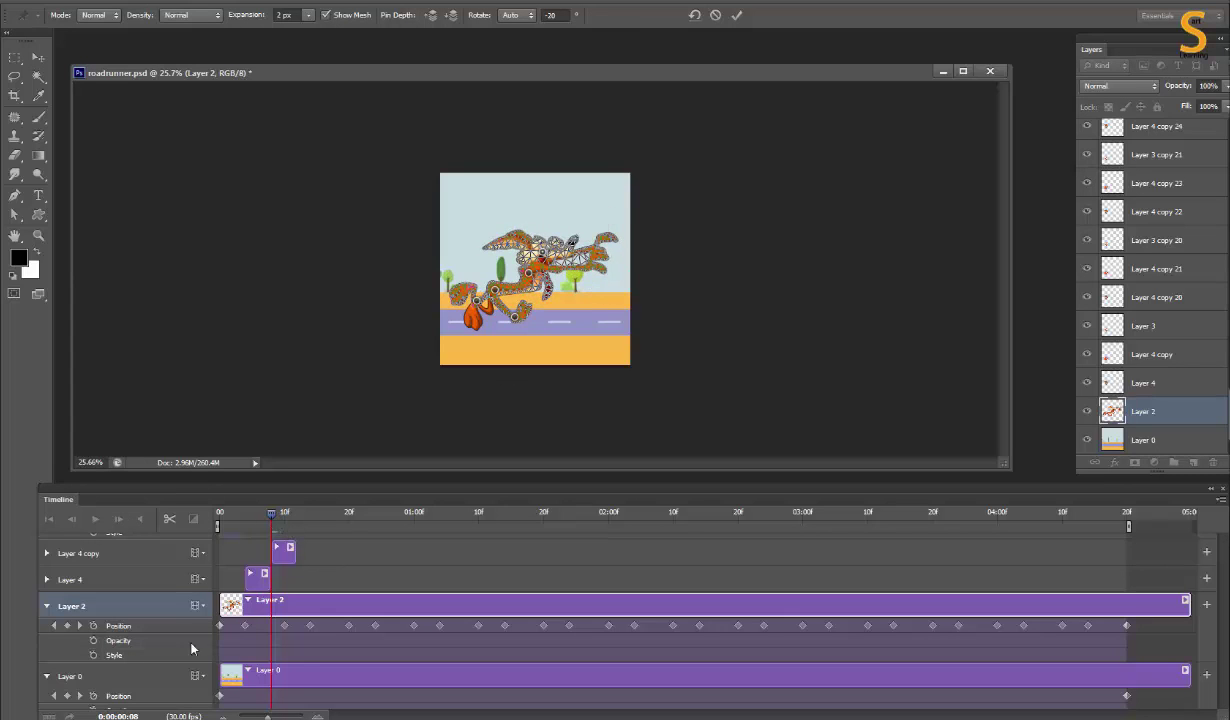
{"action": "key", "text": "Return"}
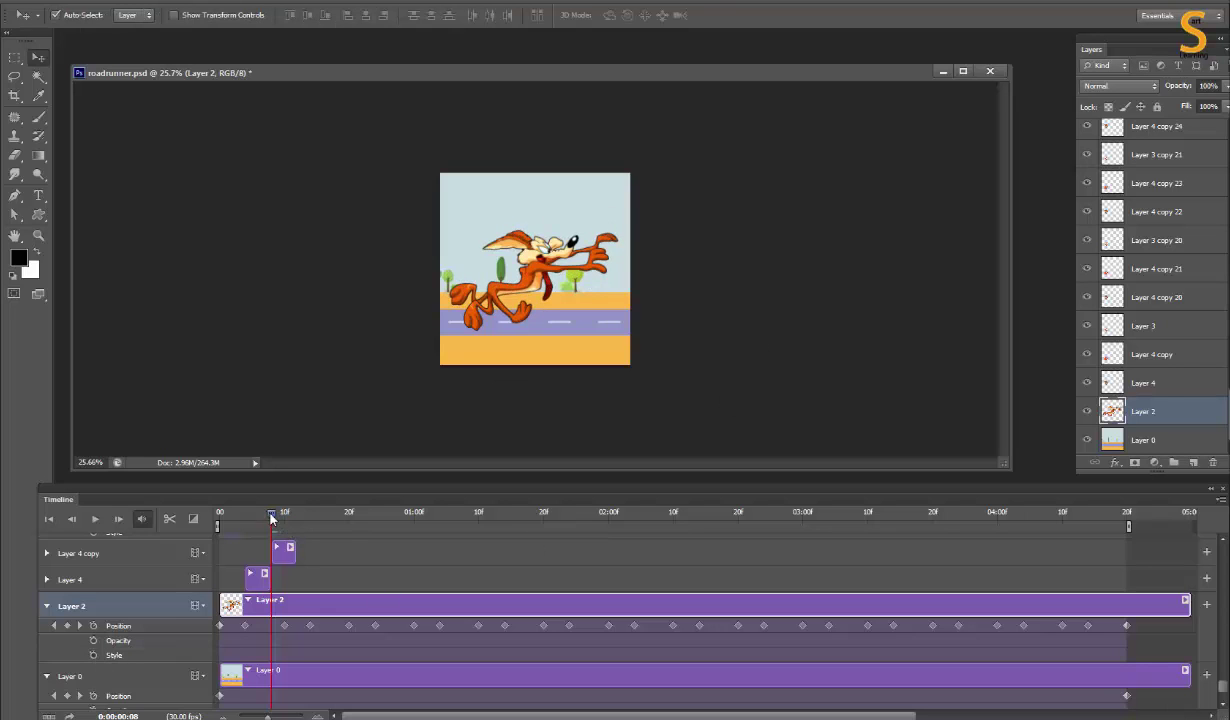
{"action": "key", "text": "space"}
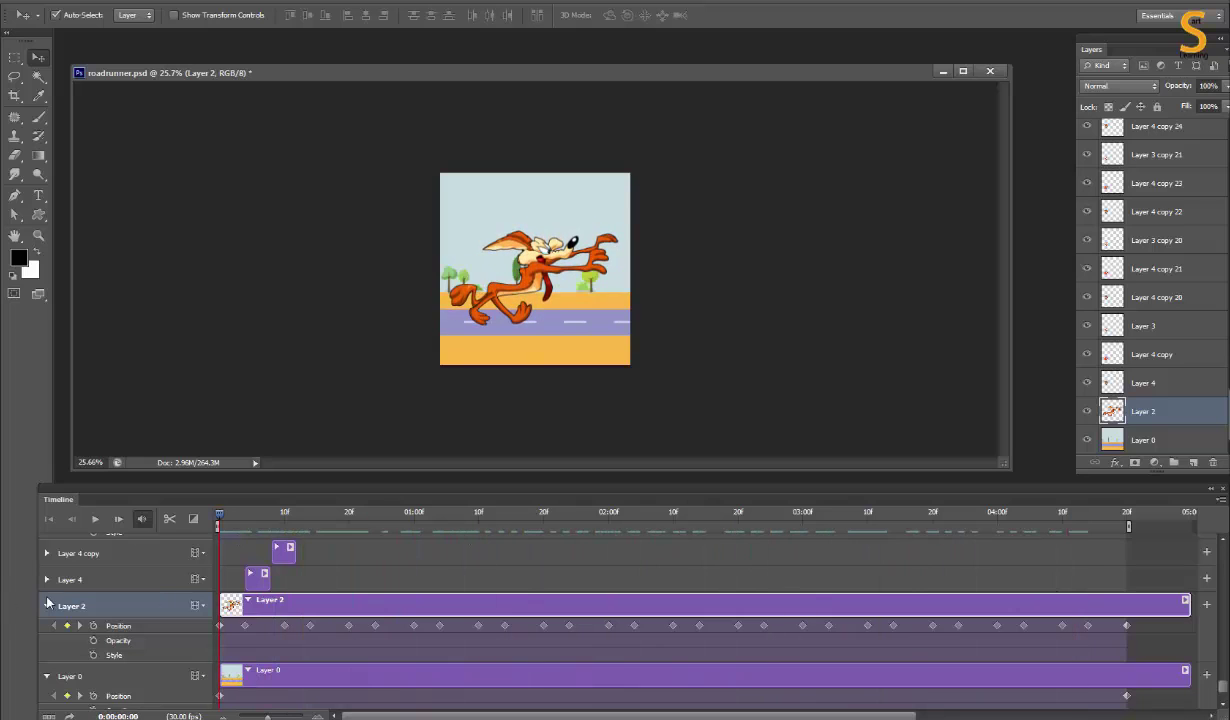
{"action": "left_click", "coordinate": [1220, 500]}
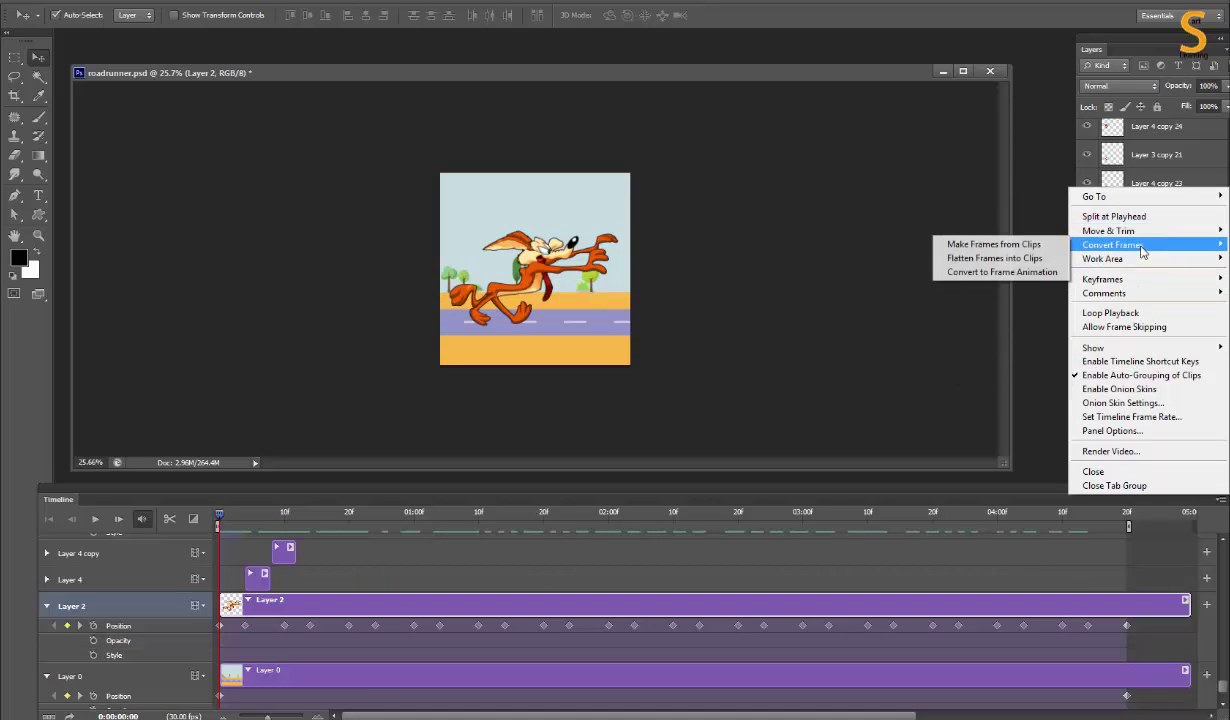
Step: Turn on Loop Playback in the Timeline and rewind to the first frame
{"action": "left_click", "coordinate": [1131, 316]}
{"action": "left_click", "coordinate": [1221, 498]}
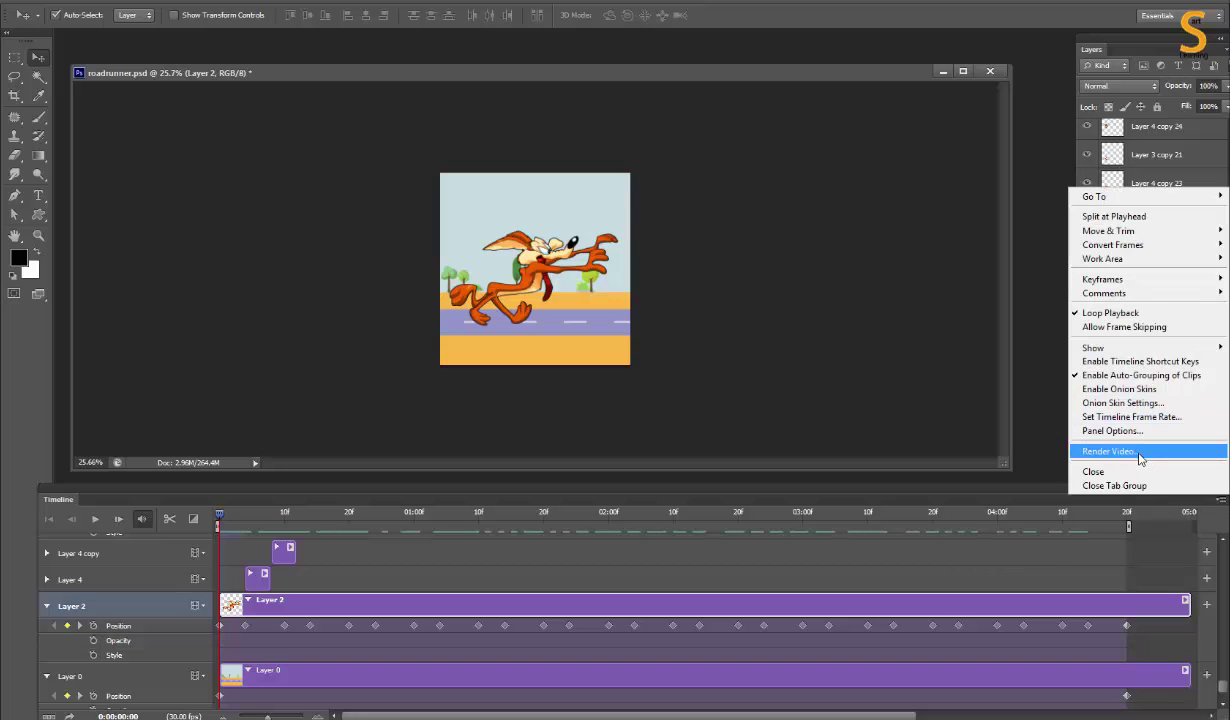
{"action": "left_click", "coordinate": [212, 502]}
{"action": "left_click_drag", "start_coordinate": [218, 512], "coordinate": [575, 512]}
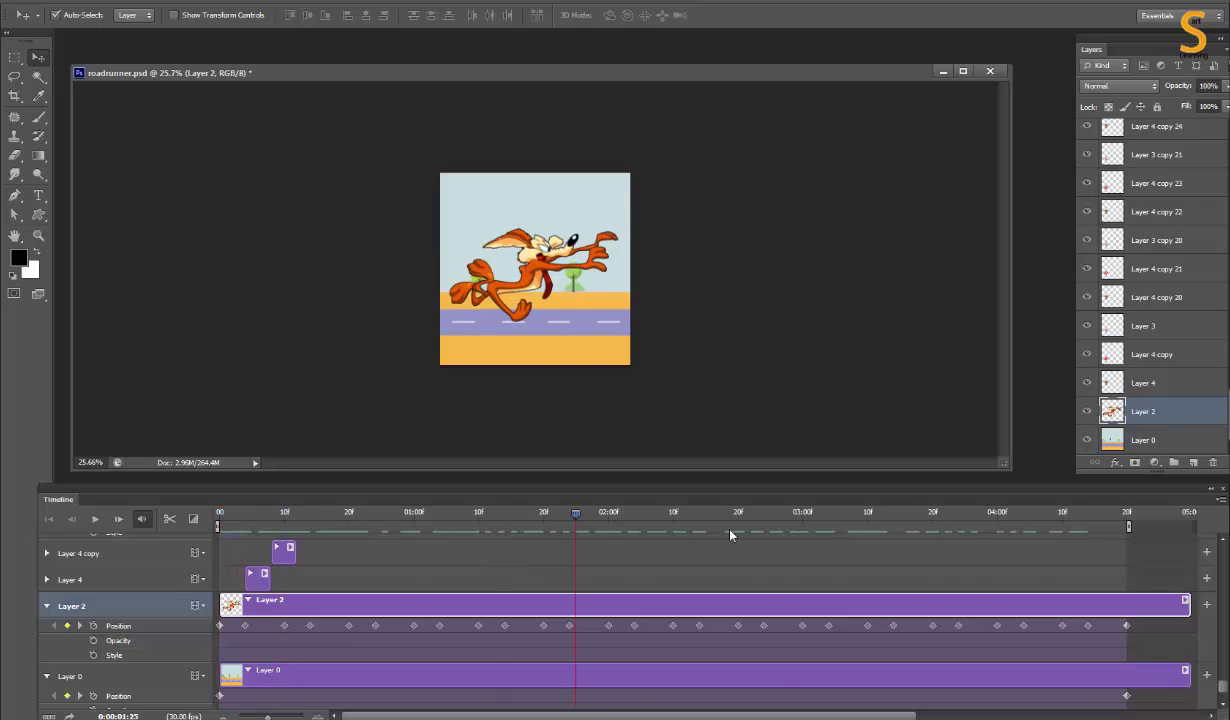
{"action": "left_click_drag", "start_coordinate": [730, 535], "coordinate": [33, 540]}
Step: Open Save for Web to preview the GIF 128 Dithered export
{"action": "key", "text": "alt+f"}
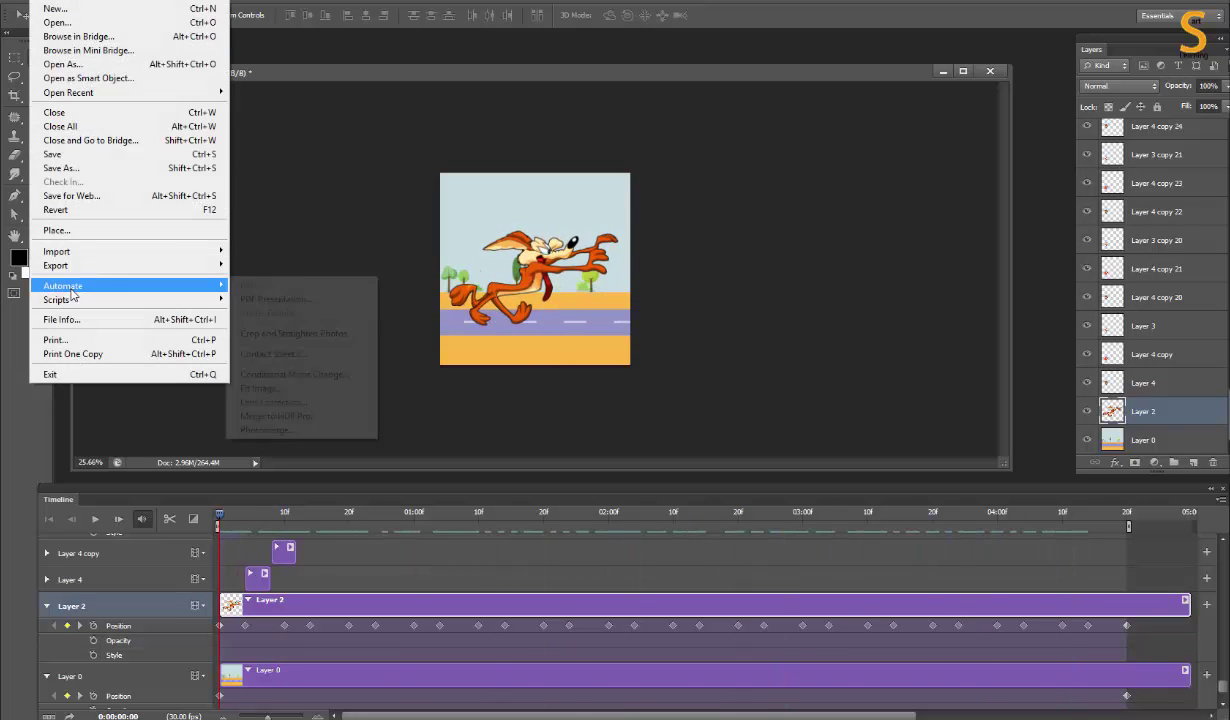
{"action": "left_click", "coordinate": [70, 196]}
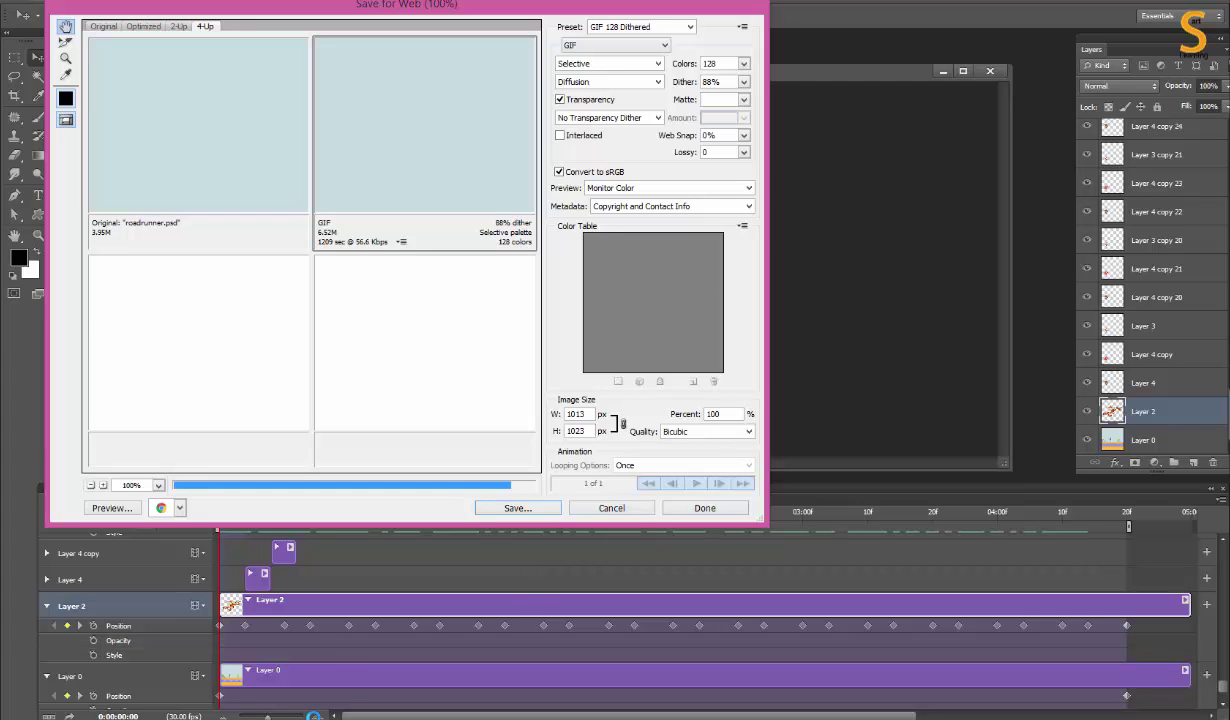
{"action": "key", "text": "alt+Tab"}
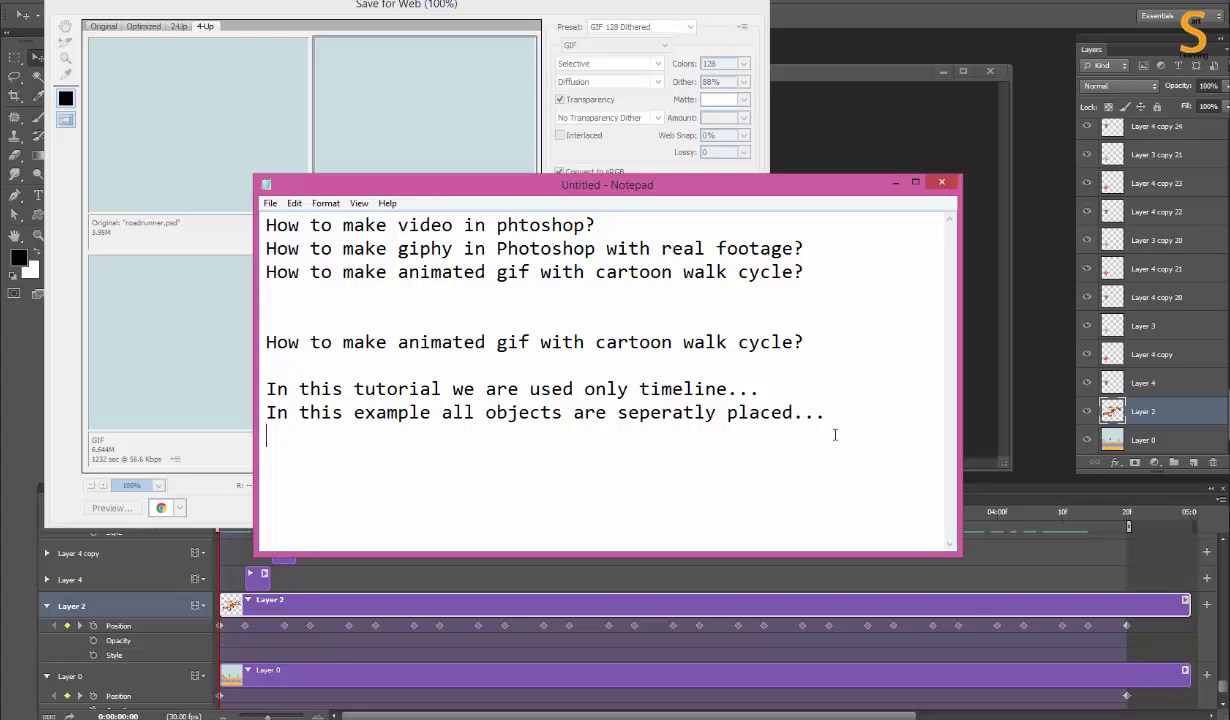
Step: Add the note 'Now for light gif you have to set the size of canvas.' and minimize Notepad
{"action": "type", "text": "Now for light gif you have to set the size of canvas."}
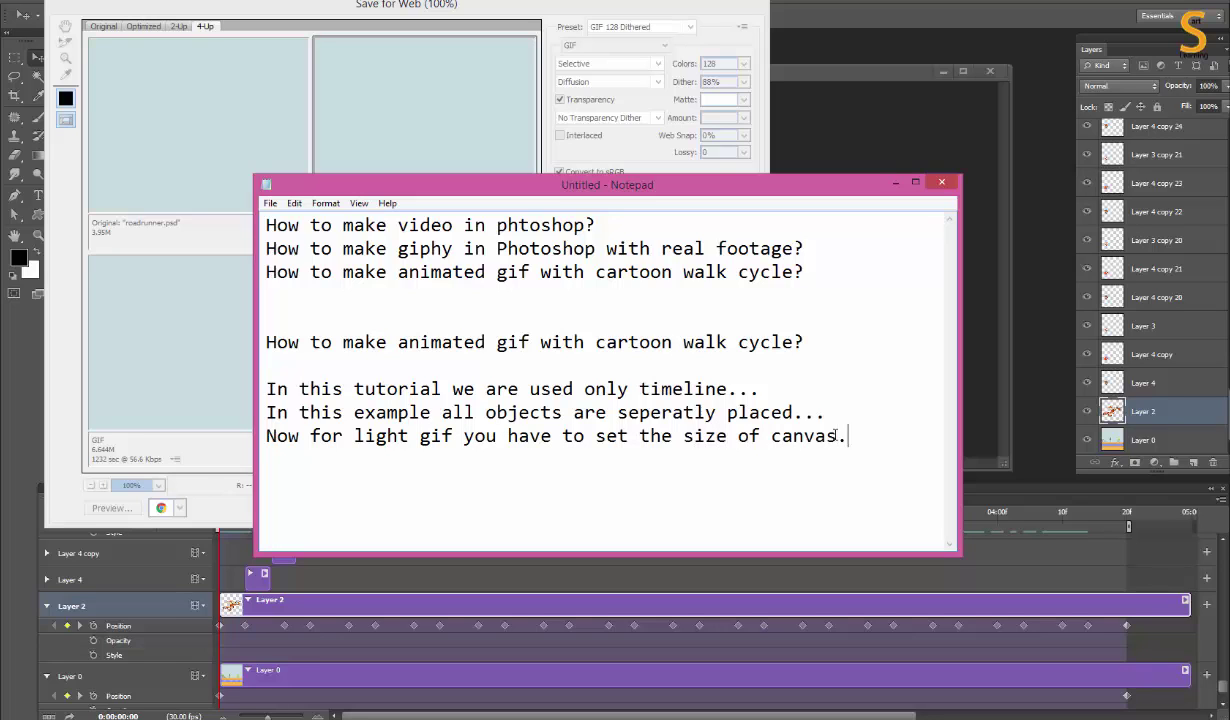
{"action": "left_click", "coordinate": [895, 183]}
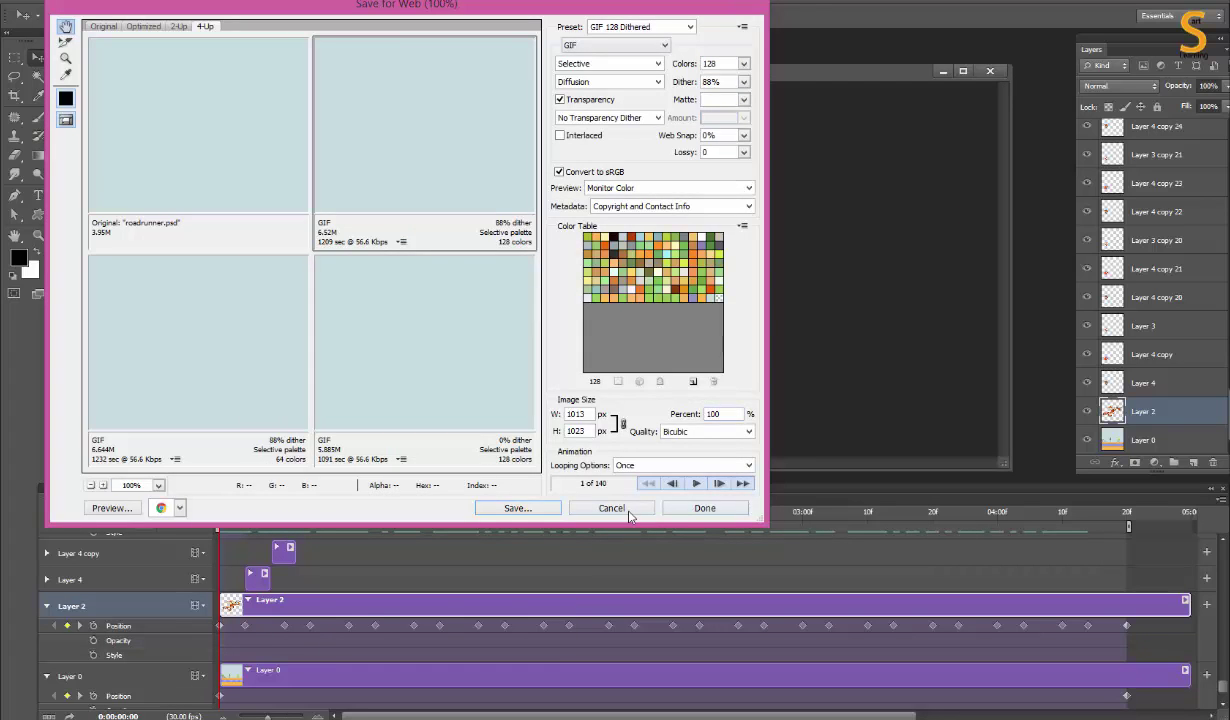
Step: Cancel Save for Web and shrink the image to 25 percent (355×358 px)
{"action": "left_click", "coordinate": [629, 514]}
{"action": "key", "text": "alt+i"}
{"action": "left_click", "coordinate": [120, 108]}
{"action": "left_click", "coordinate": [586, 198]}
{"action": "type", "text": "25"}
{"action": "key", "text": "Return"}
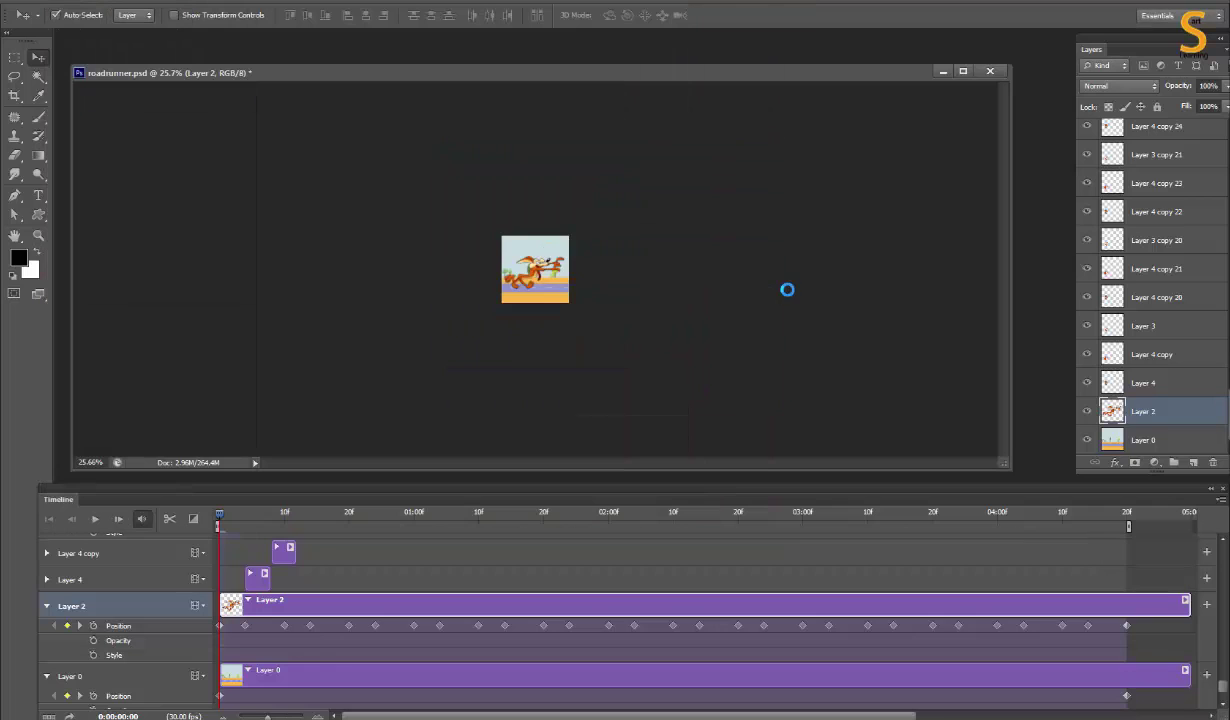
{"action": "scroll", "coordinate": [531, 216], "scroll_direction": "up", "scroll_amount": 5}
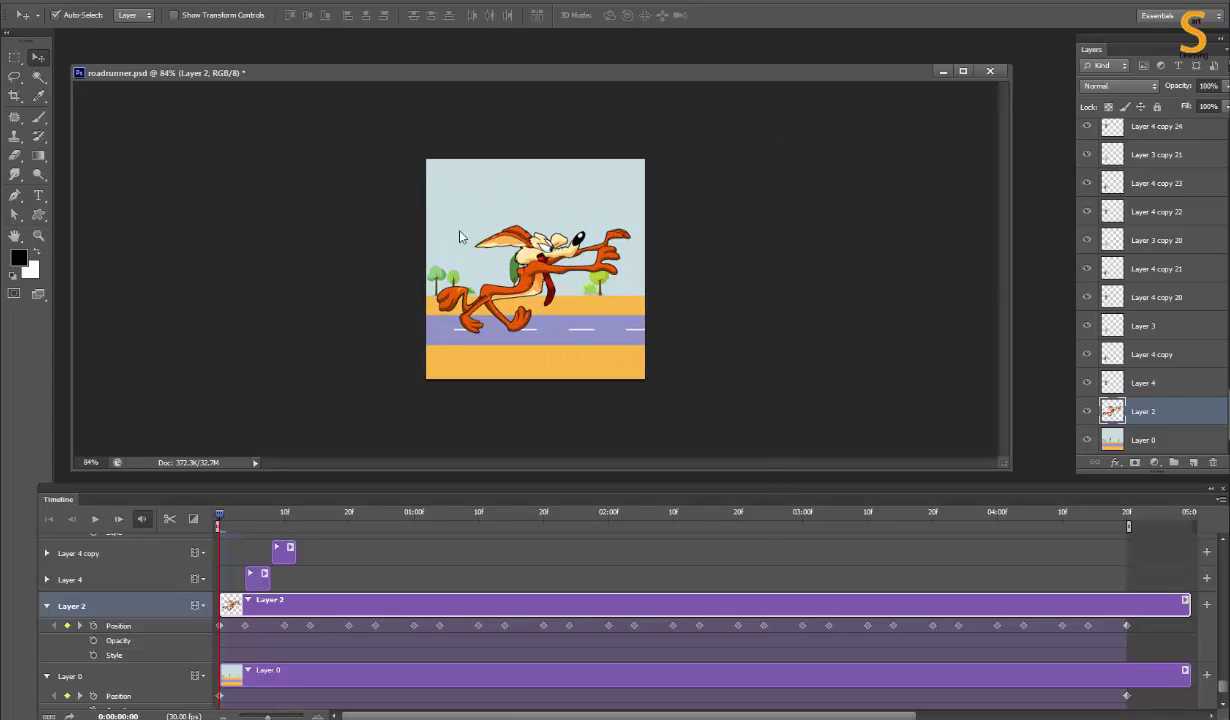
{"action": "key", "text": "ctrl+alt+shift+s"}
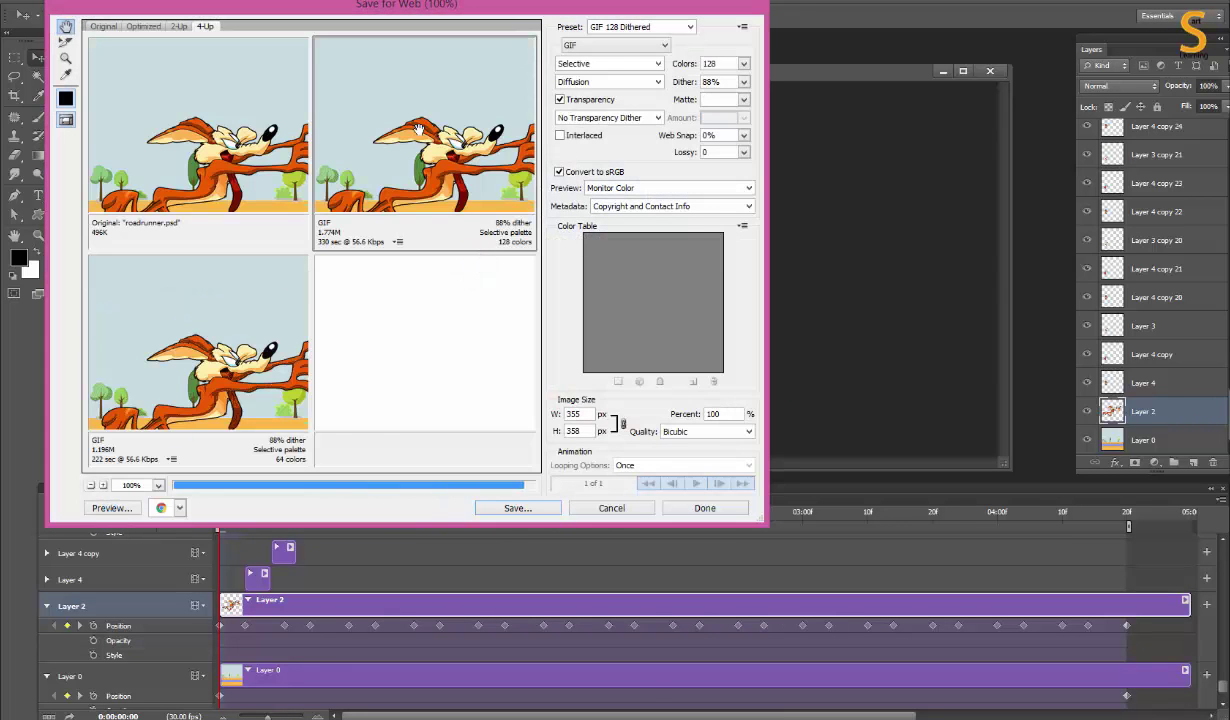
Step: Set the timeline frame rate to 8 fps and add a new empty Layer 3 copy 28
{"action": "key", "text": "Escape"}
{"action": "left_click", "coordinate": [1220, 498]}
{"action": "left_click", "coordinate": [1110, 415]}
{"action": "type", "text": "8"}
{"action": "left_click", "coordinate": [727, 237]}
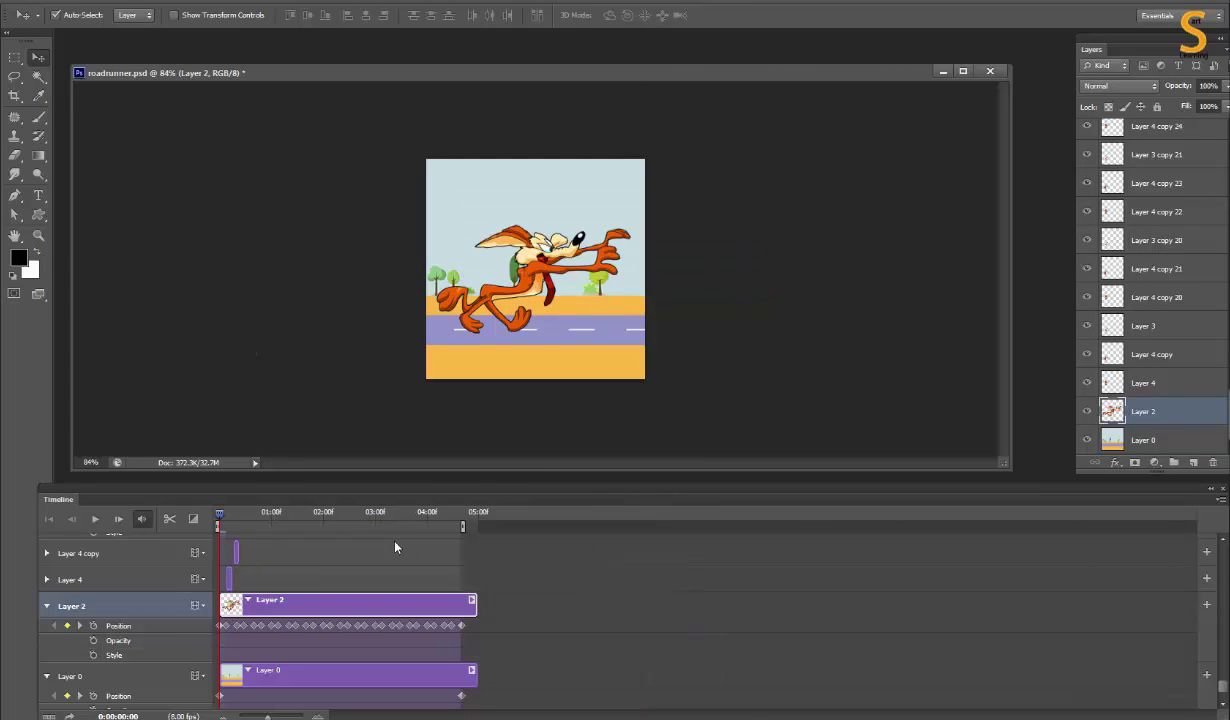
{"action": "key", "text": "alt+f"}
{"action": "key", "text": "Escape"}
{"action": "key", "text": "ctrl+shift+alt+n"}
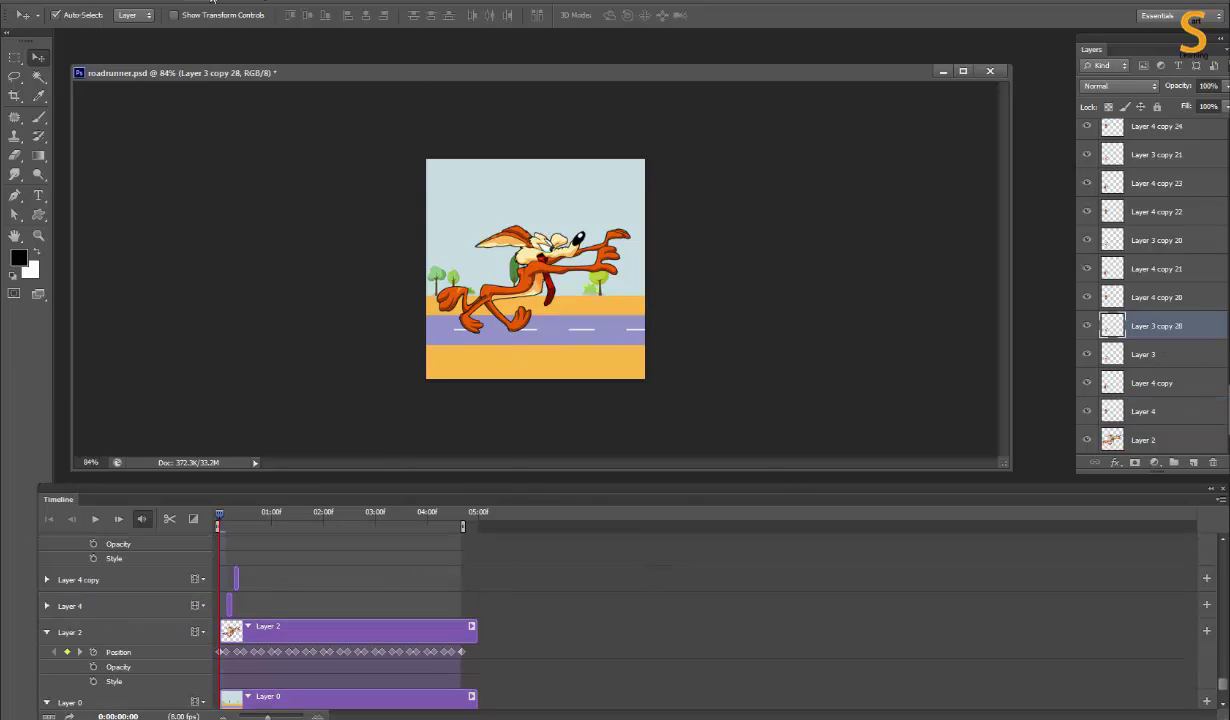
Step: Apply a Radial Blur smudge behind the coyote's feet and duplicate it at frame 5
{"action": "left_click", "coordinate": [224, 4]}
{"action": "left_click", "coordinate": [440, 280]}
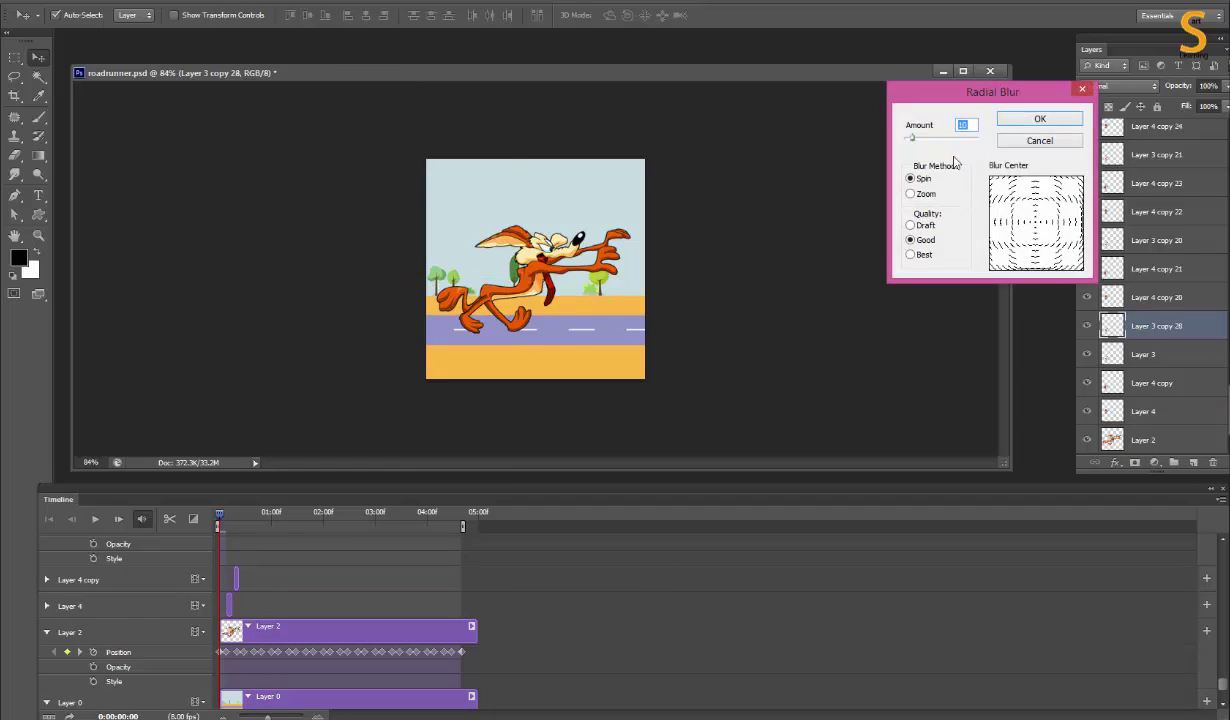
{"action": "left_click", "coordinate": [1040, 118]}
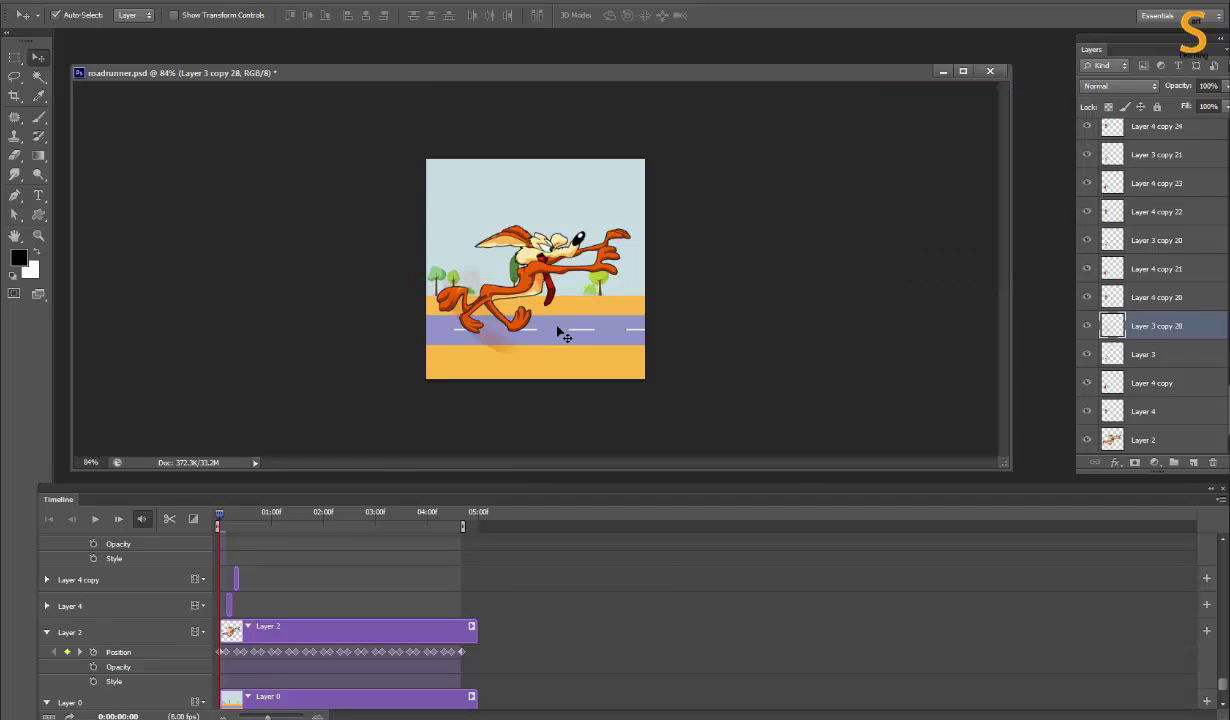
{"action": "key", "text": "ctrl+j"}
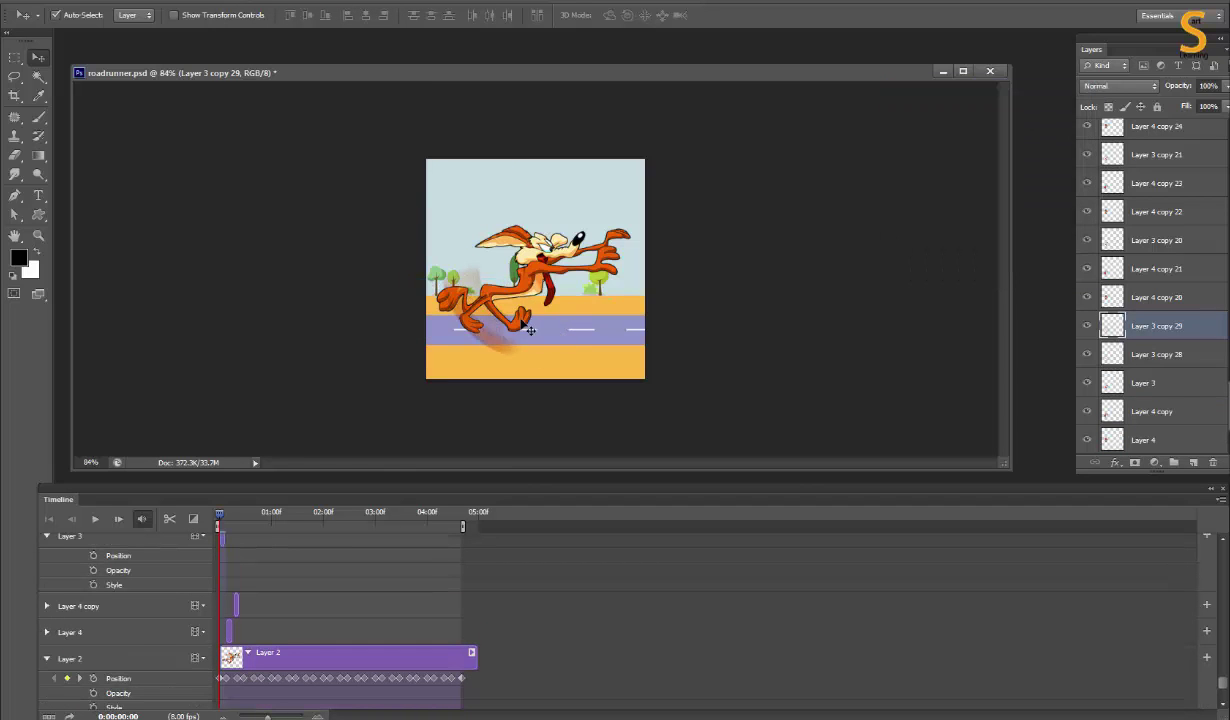
{"action": "left_click", "coordinate": [505, 312]}
{"action": "left_click", "coordinate": [247, 513]}
{"action": "left_click", "coordinate": [249, 513]}
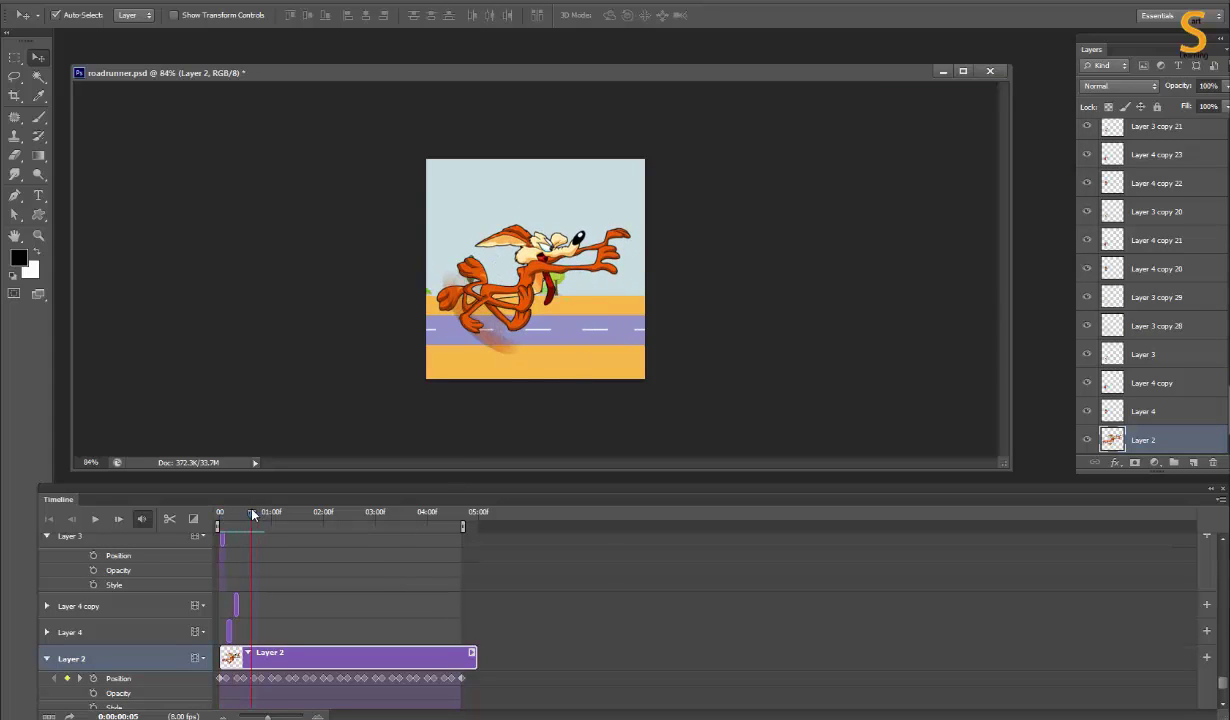
{"action": "left_click", "coordinate": [509, 311]}
{"action": "key", "text": "ctrl+j"}
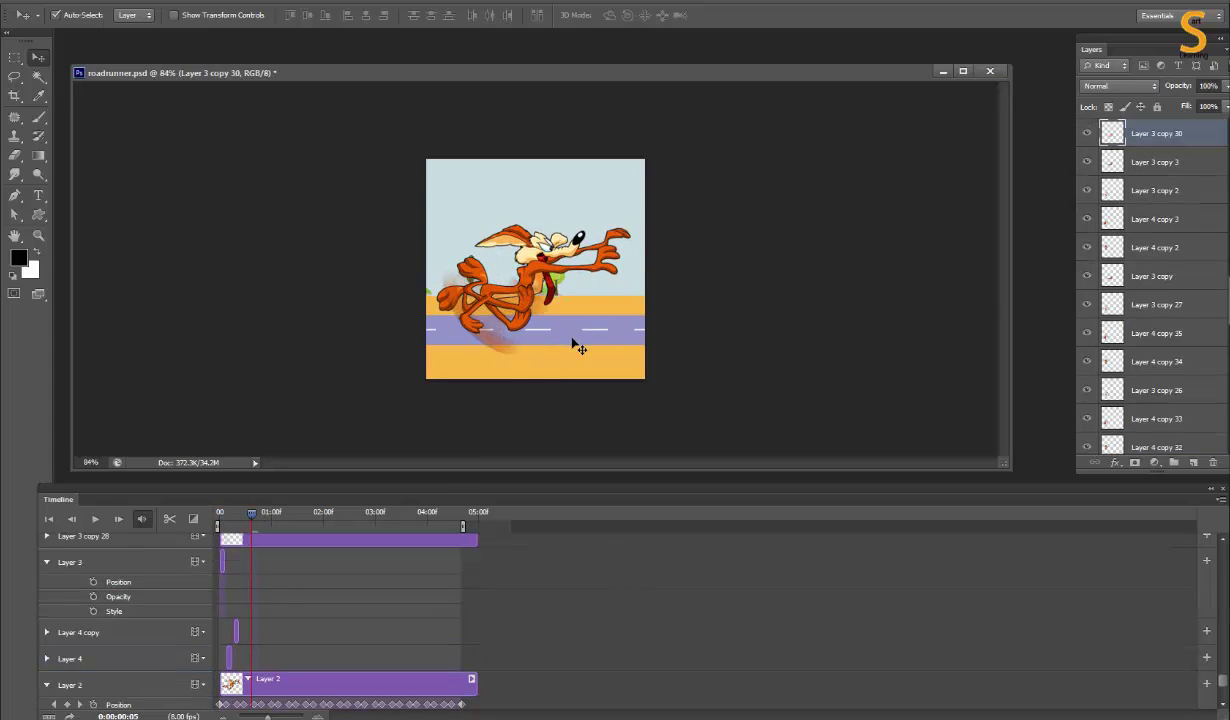
Step: Export the animation via Save for Web as a forever-looping roadrunner.gif and open it
{"action": "left_click", "coordinate": [55, 3]}
{"action": "left_click", "coordinate": [140, 199]}
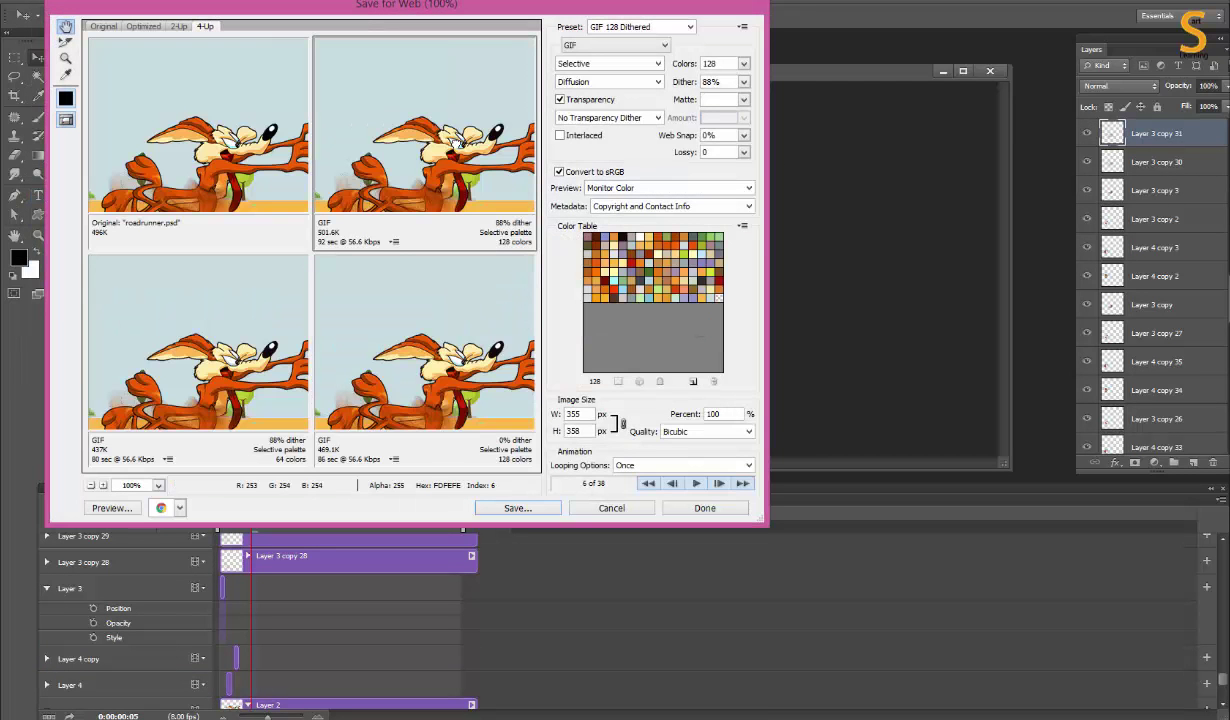
{"action": "left_click", "coordinate": [683, 465]}
{"action": "left_click", "coordinate": [620, 470]}
{"action": "left_click", "coordinate": [517, 508]}
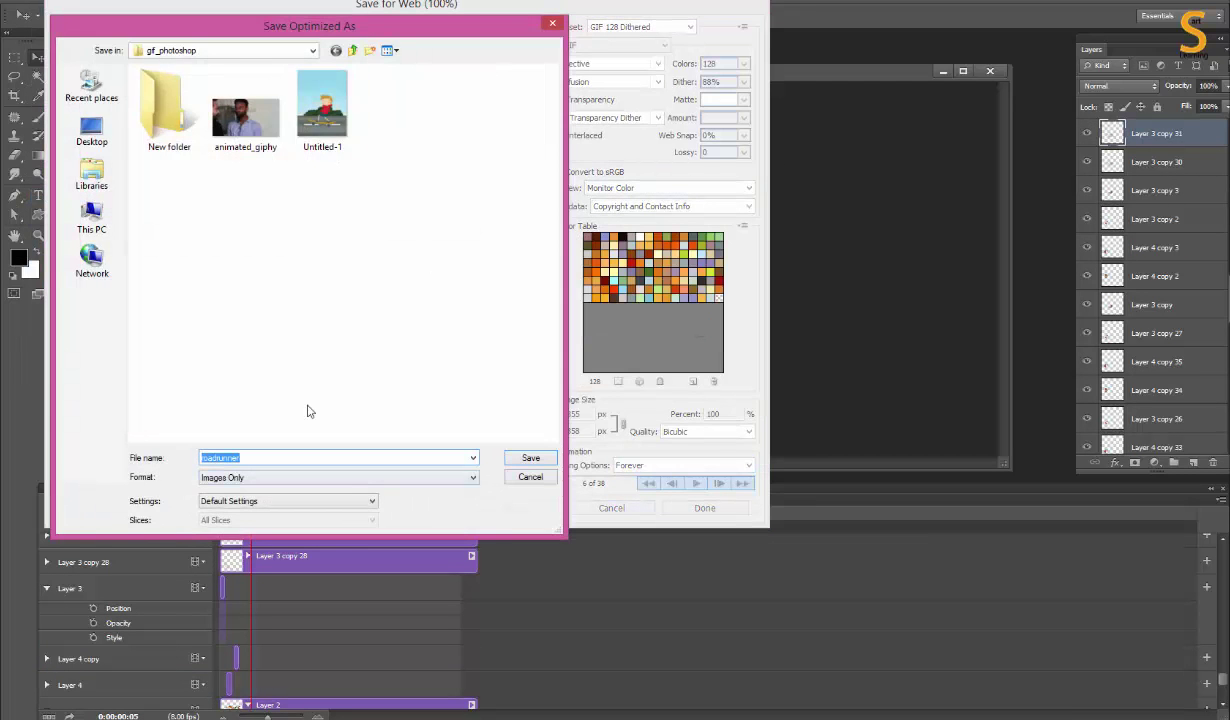
{"action": "key", "text": "Return"}
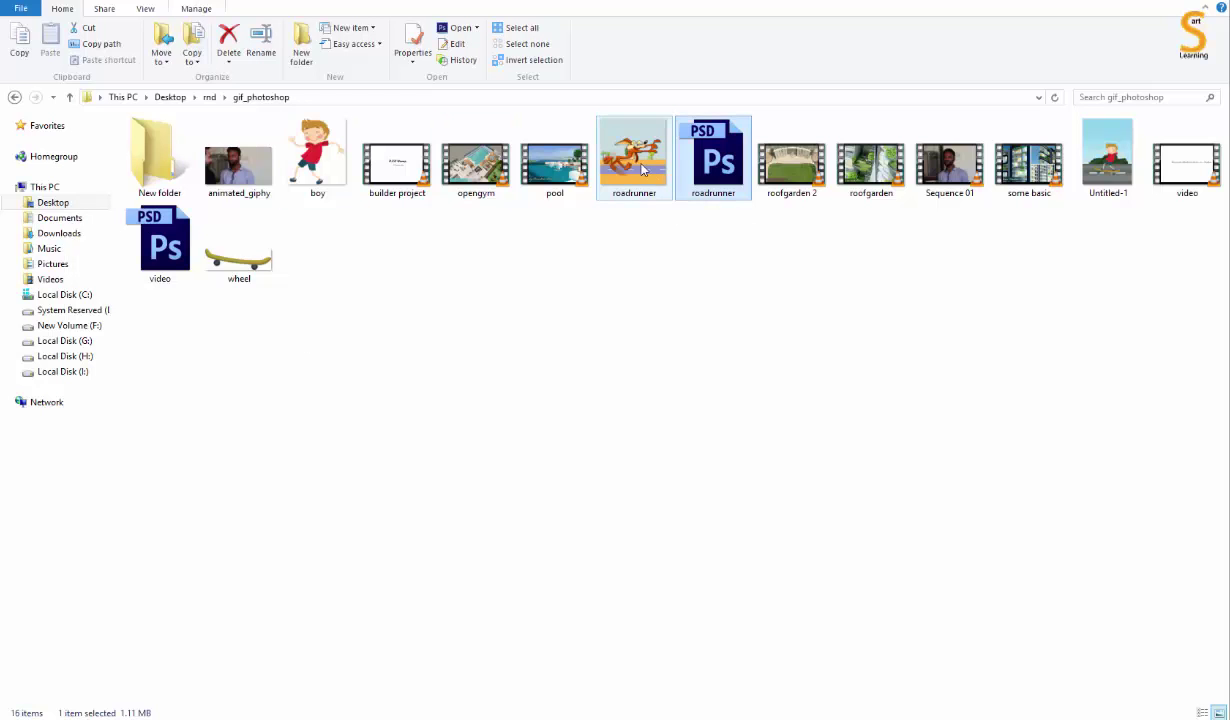
{"action": "double_click", "coordinate": [633, 158]}
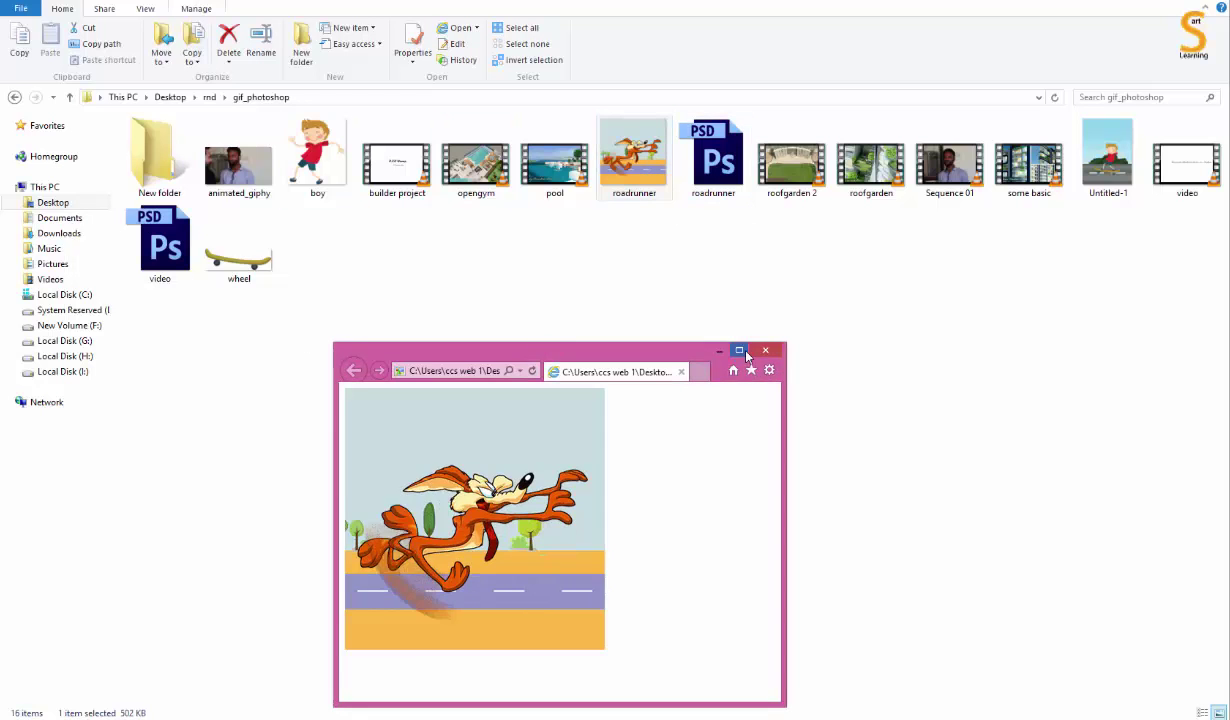